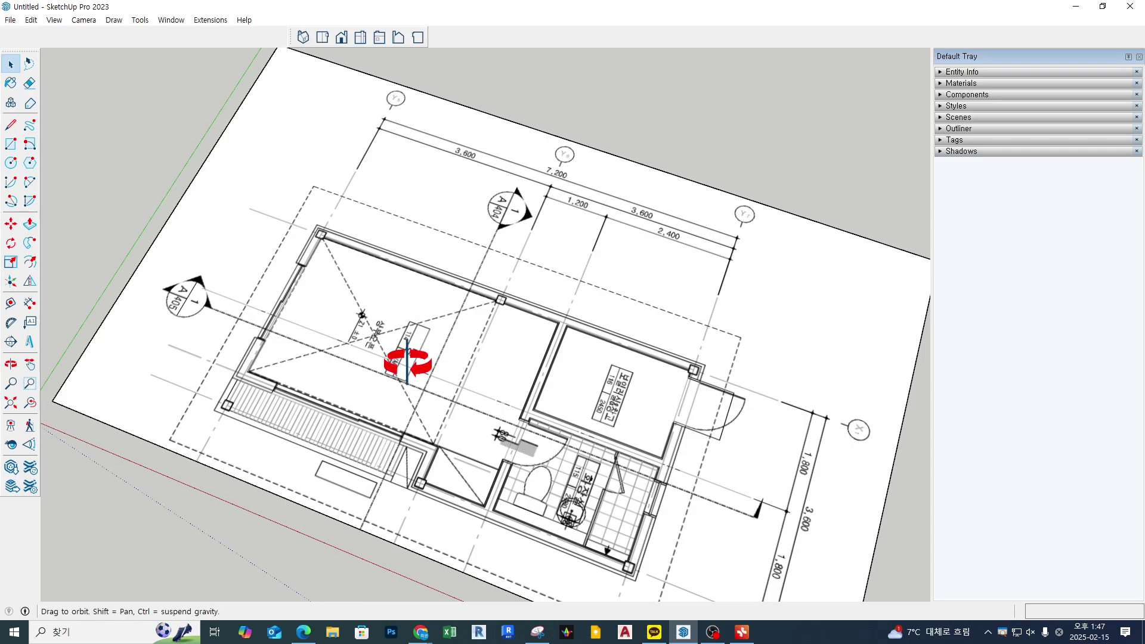
Place a guide parallel to the green axis, about 3106 mm from it, along the first vertical grid line through the corner columns
scroll(450, 379, "down", 2)
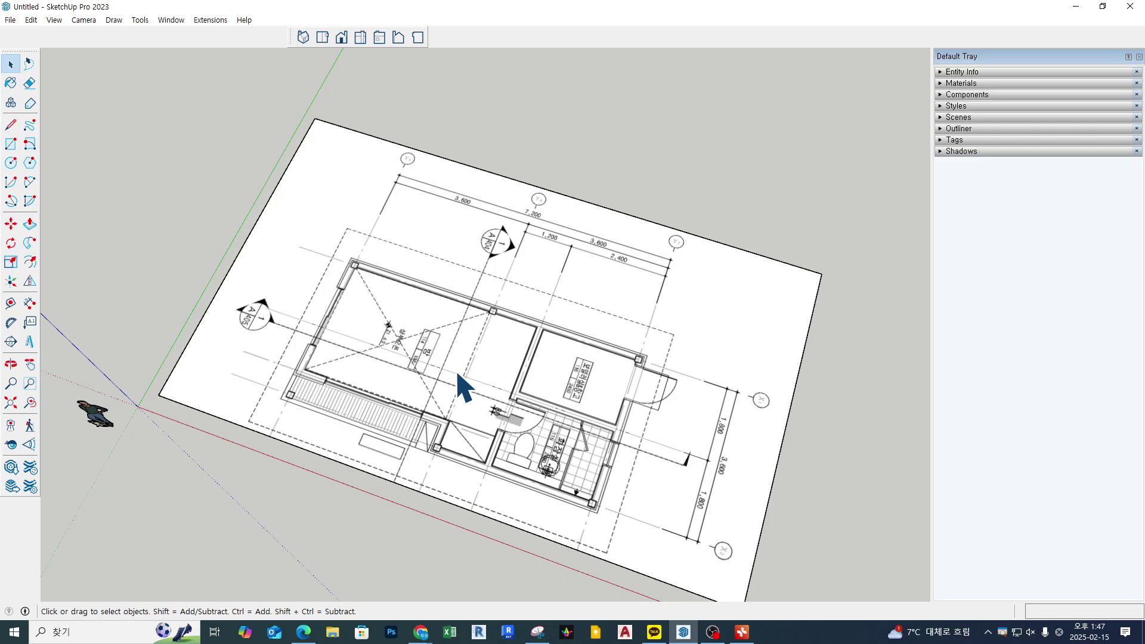
key("t")
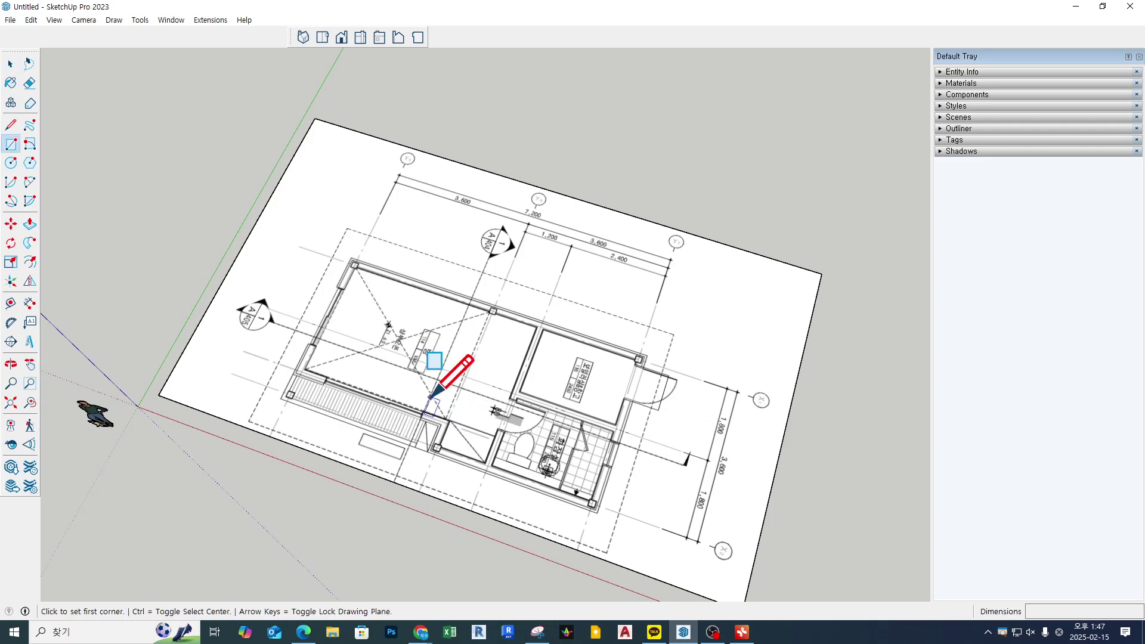
middle_click_drag(429, 366, 411, 411)
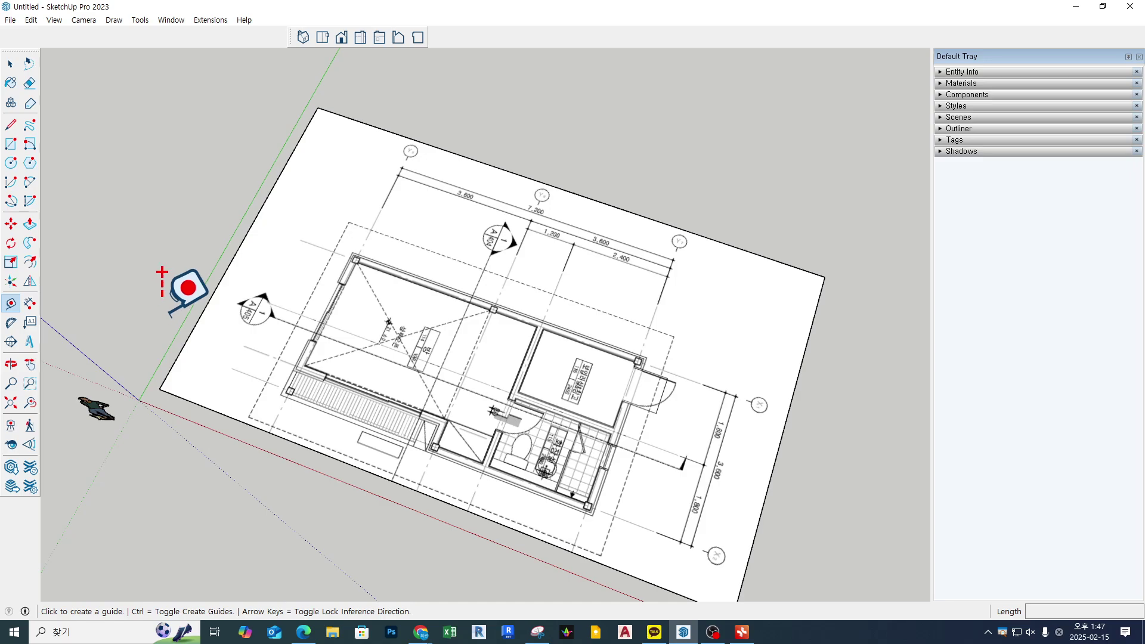
left_click(203, 287)
scroll(203, 287, "up", 8)
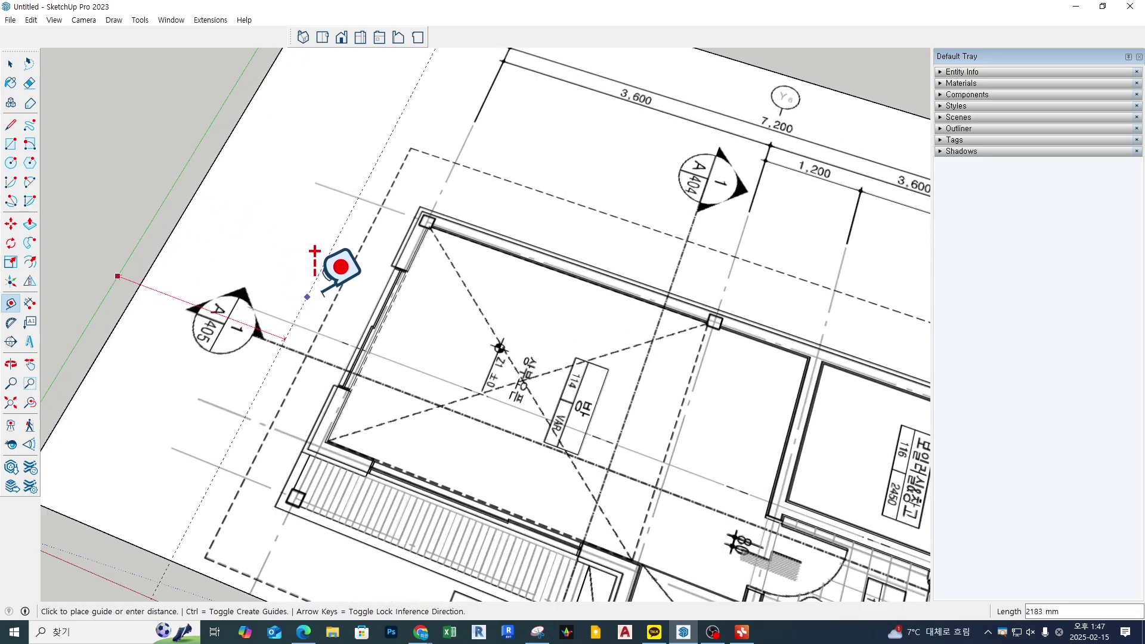
scroll(477, 197, "up", 1)
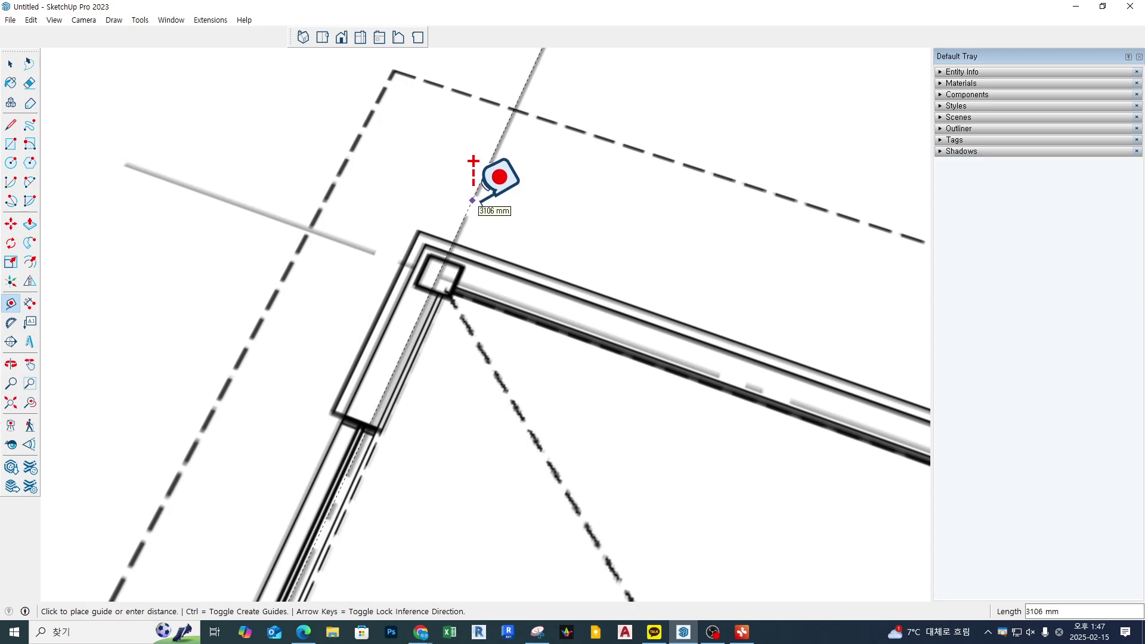
left_click(477, 199)
scroll(387, 233, "down", 6)
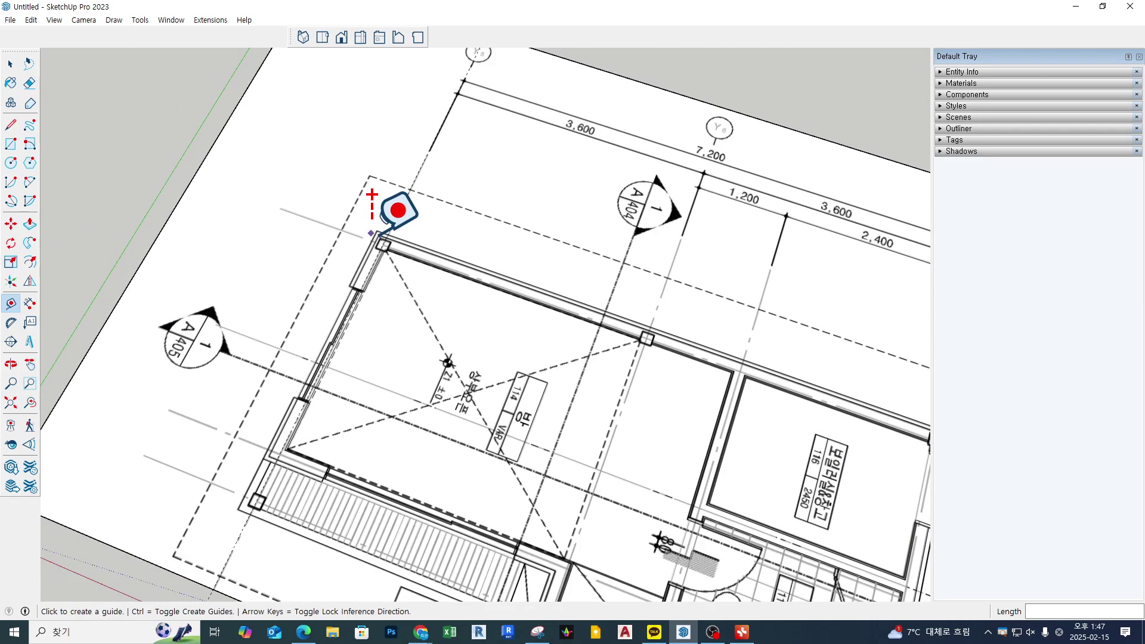
Place a guide parallel to the red axis, about 1460 mm from it, through the corner column of the striped deck
left_click(235, 421)
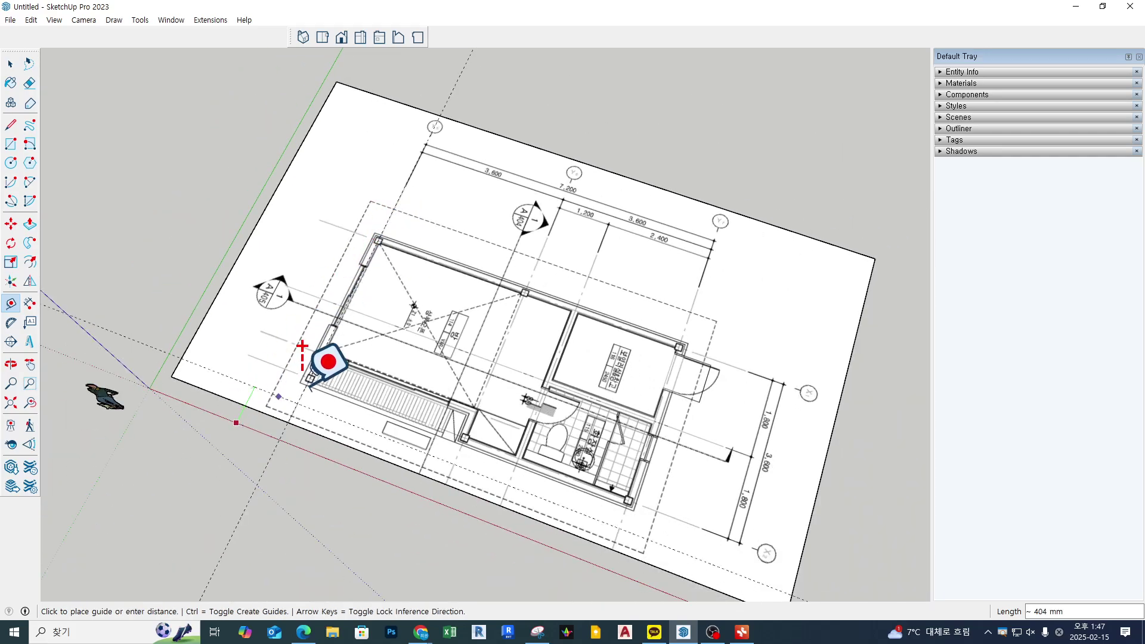
scroll(346, 342, "up", 2)
scroll(337, 385, "up", 4)
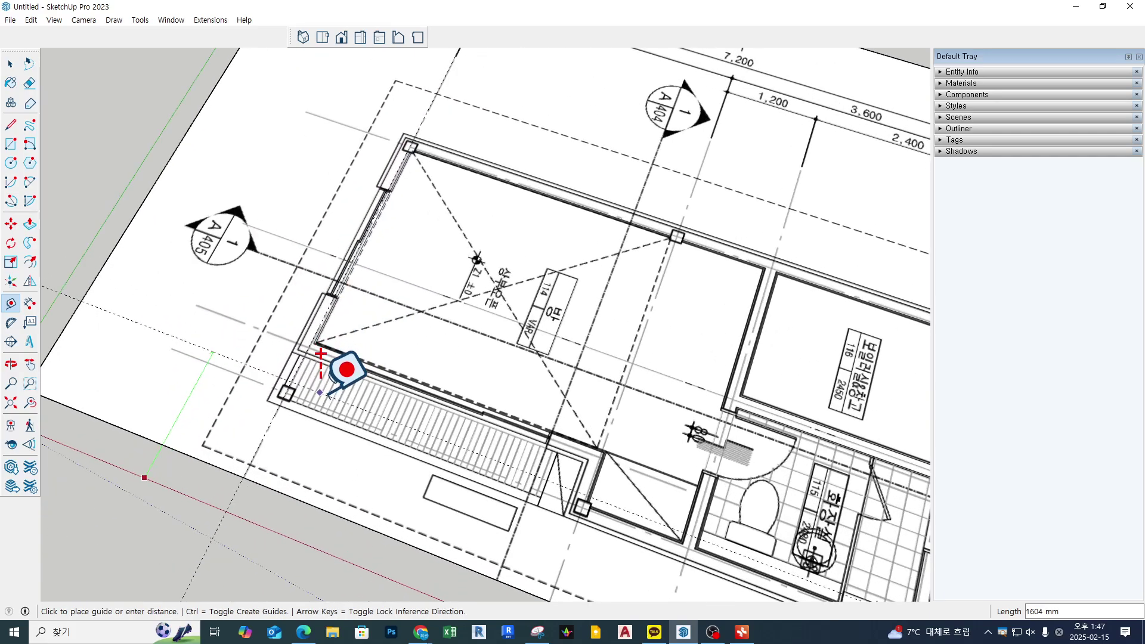
scroll(298, 357, "up", 2)
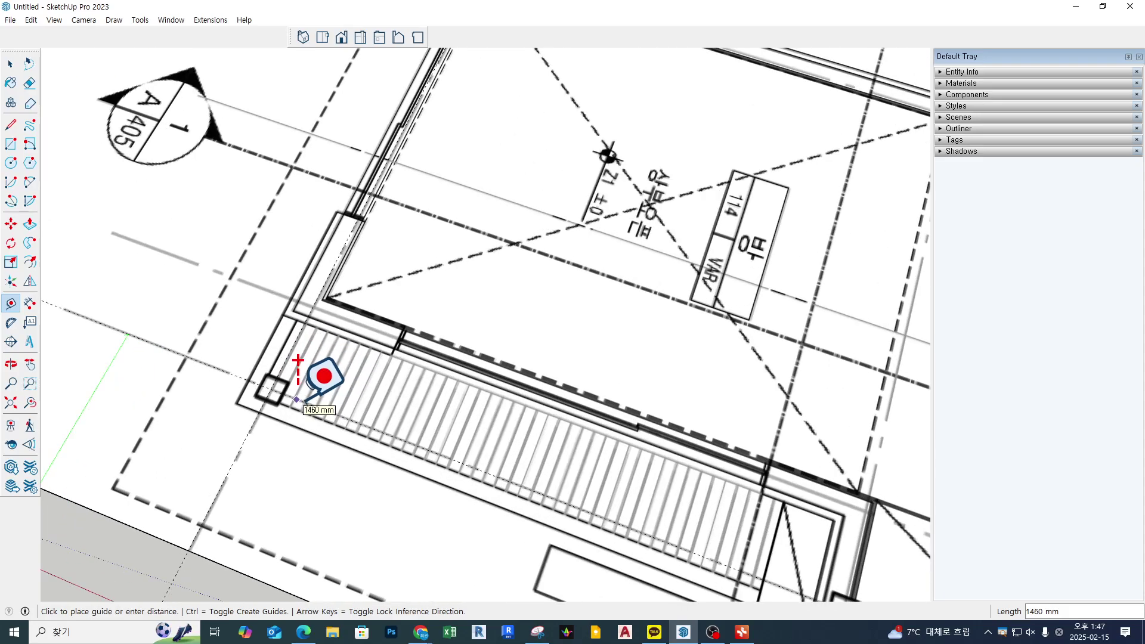
left_click(294, 350)
scroll(294, 349, "down", 6)
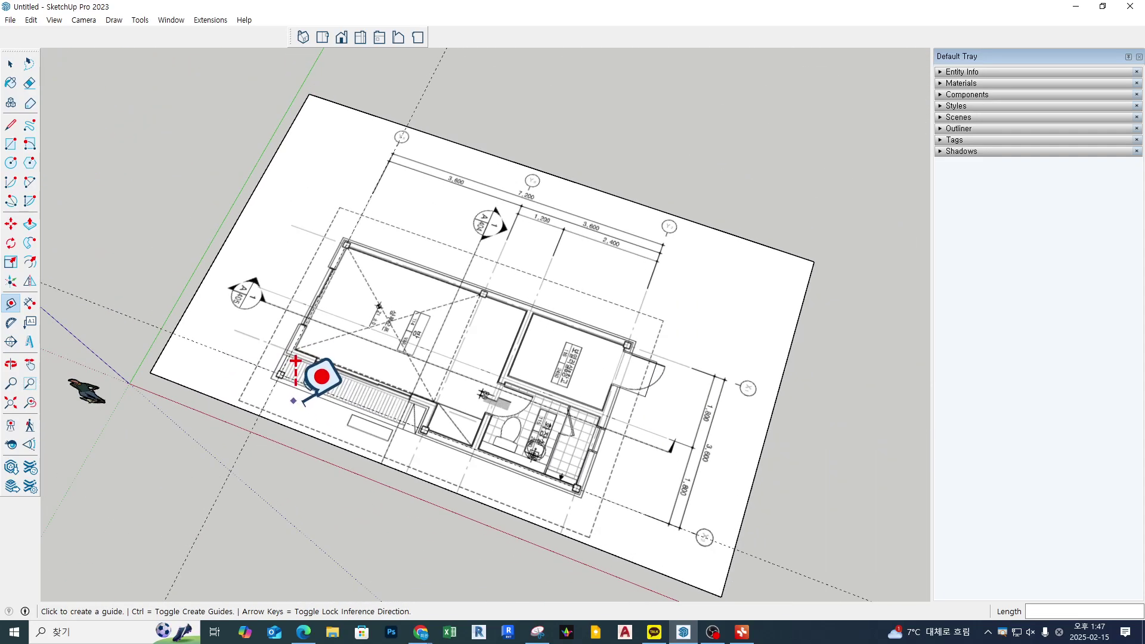
left_click(217, 350)
scroll(290, 240, "up", 3)
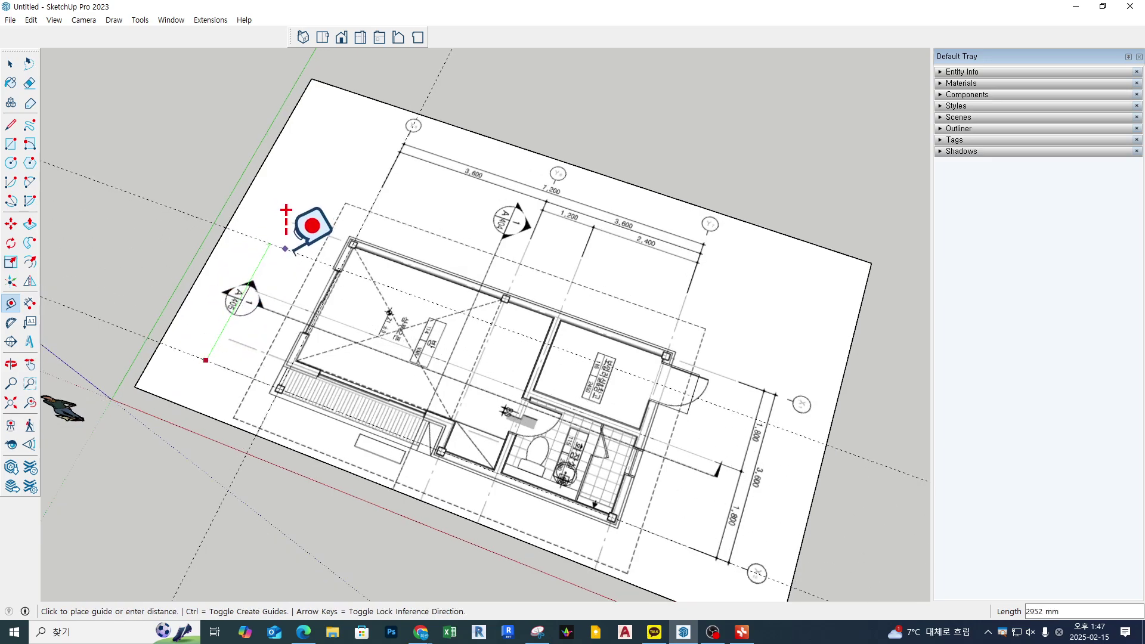
scroll(307, 216, "up", 1)
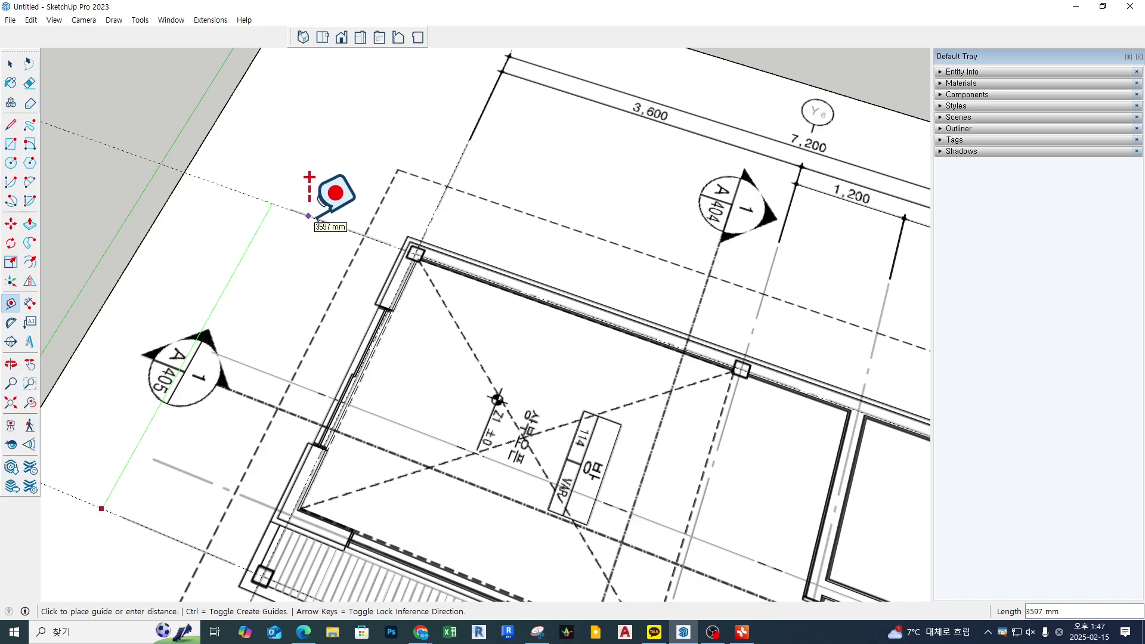
scroll(308, 216, "down", 4)
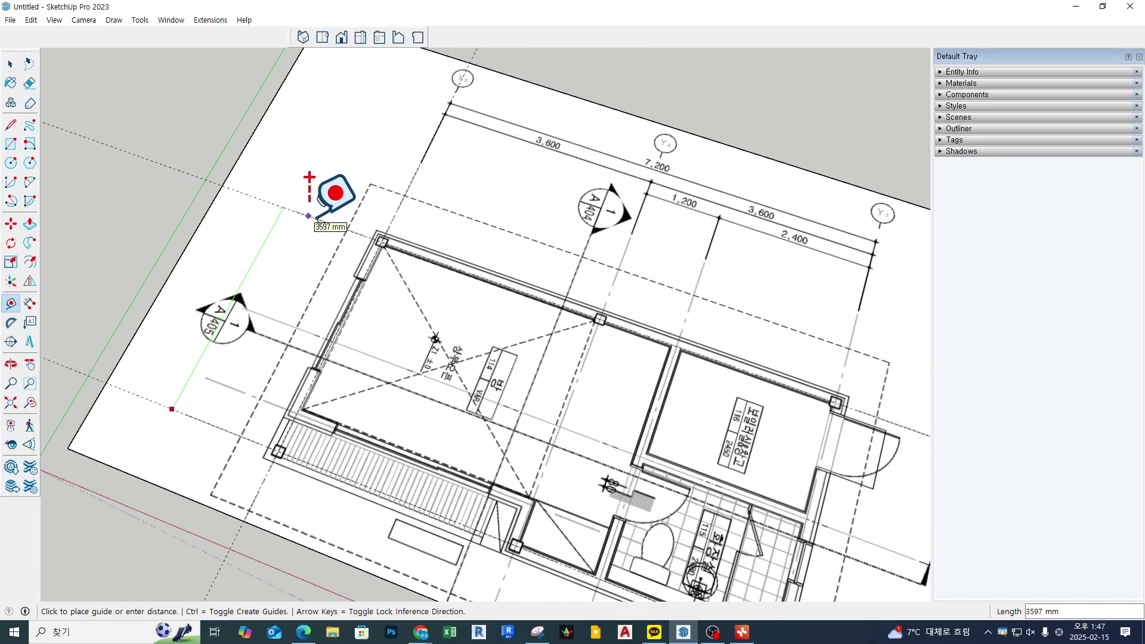
middle_click_drag(308, 216, 256, 187, "shift")
scroll(256, 187, "up", 3)
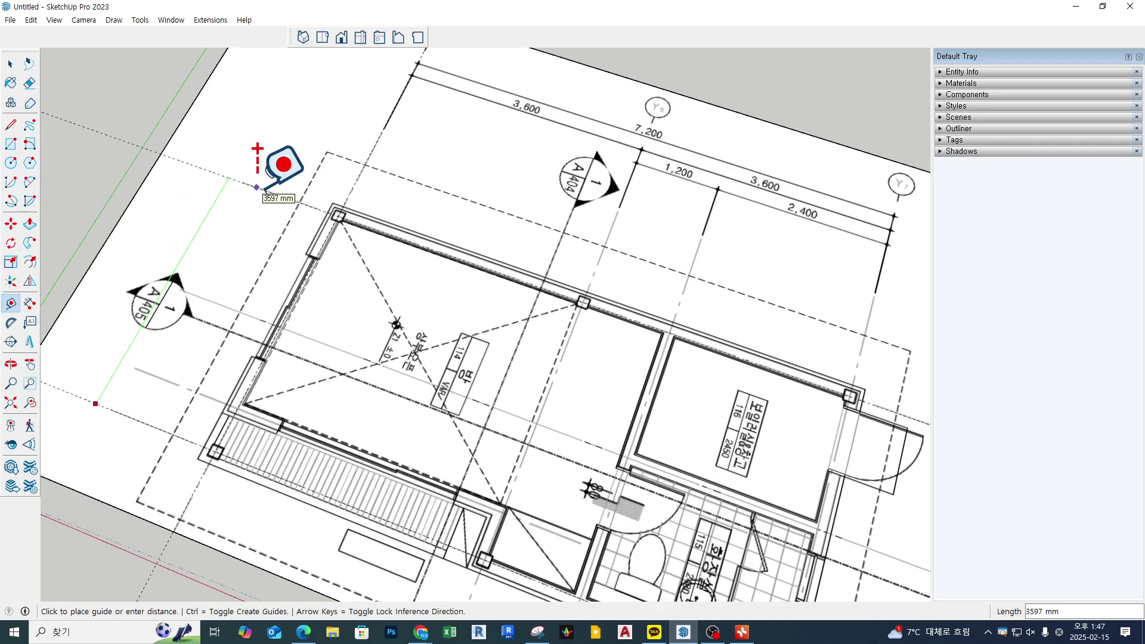
scroll(256, 187, "down", 4)
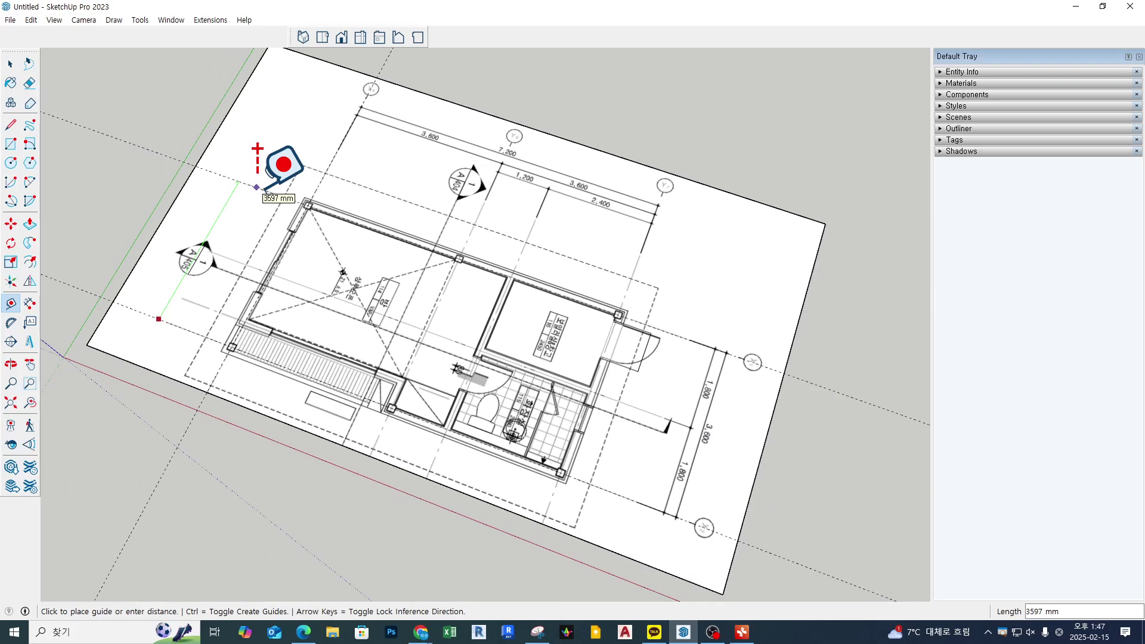
key("Escape")
Offset a guide 3600 mm from the X2 grid line guide to follow the X1 grid line
scroll(678, 529, "up", 2)
left_click(689, 505)
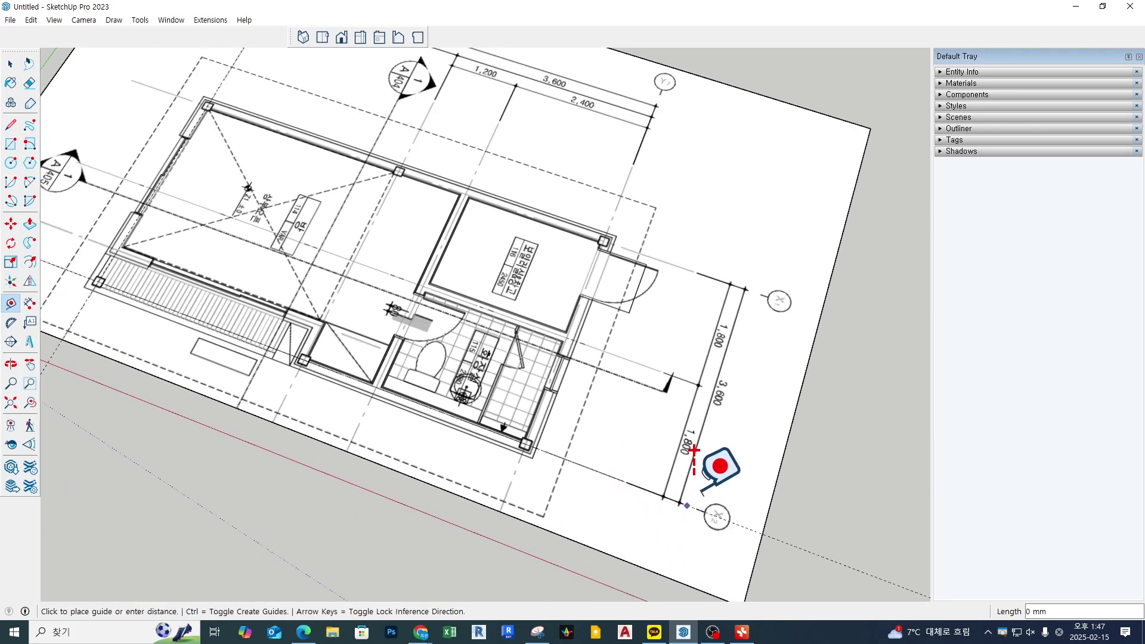
scroll(698, 454, "up", 2)
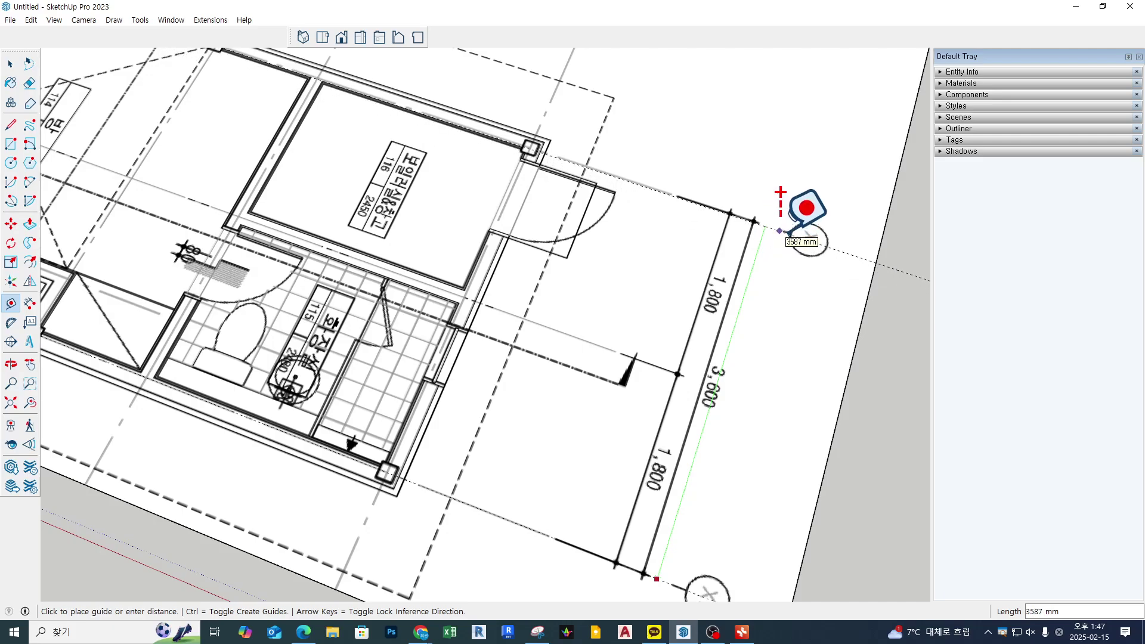
key("Return")
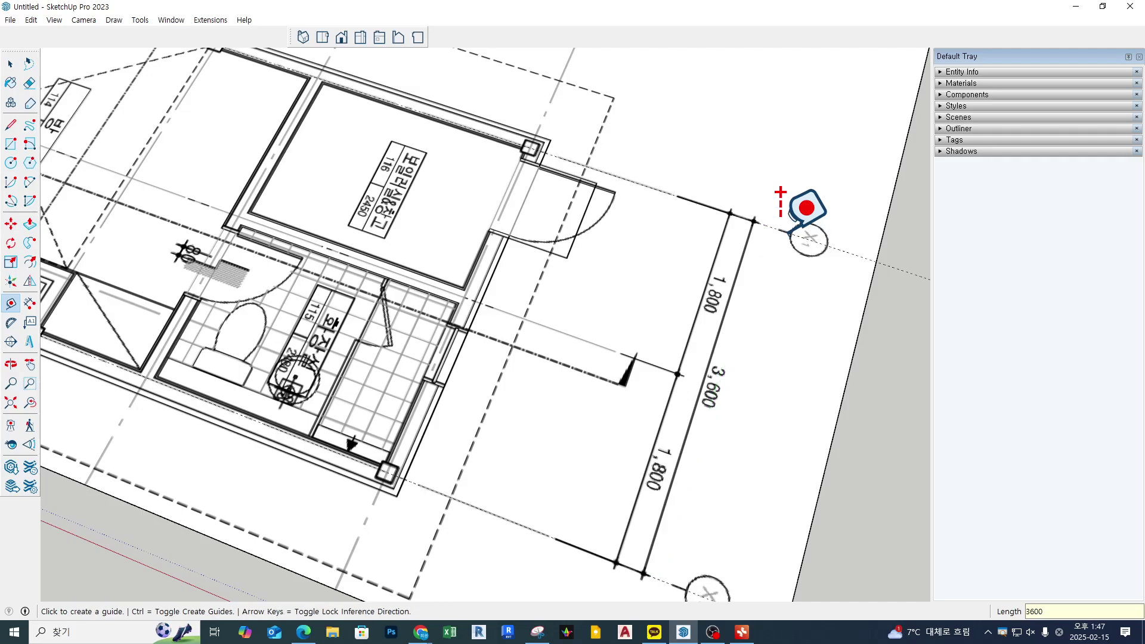
scroll(806, 208, "down", 3)
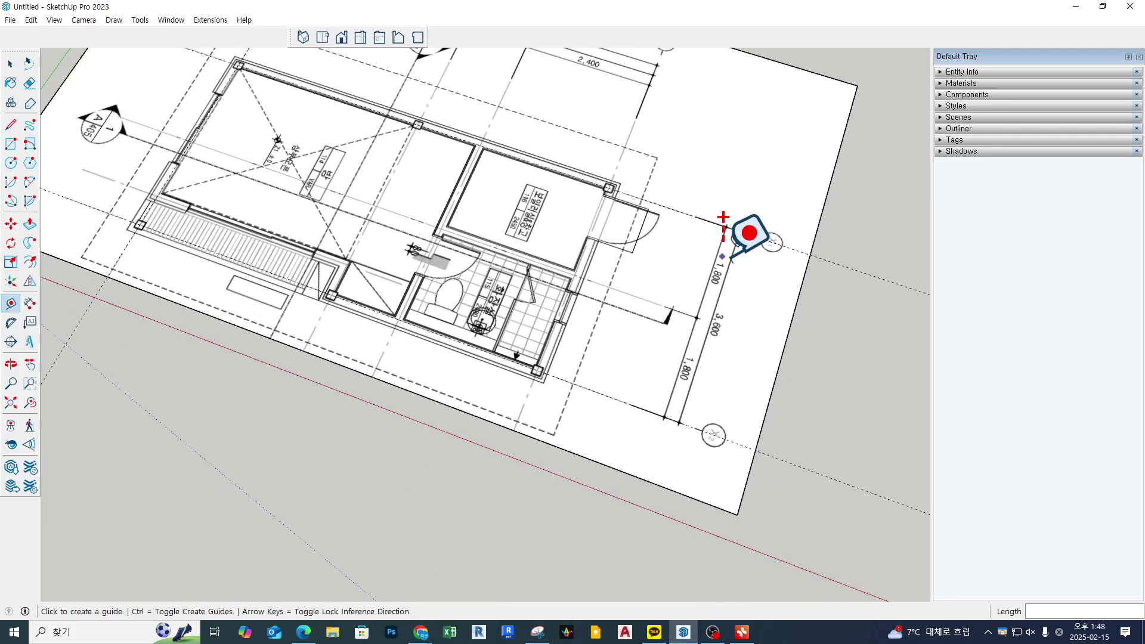
scroll(796, 319, "up", 1)
scroll(770, 305, "down", 2)
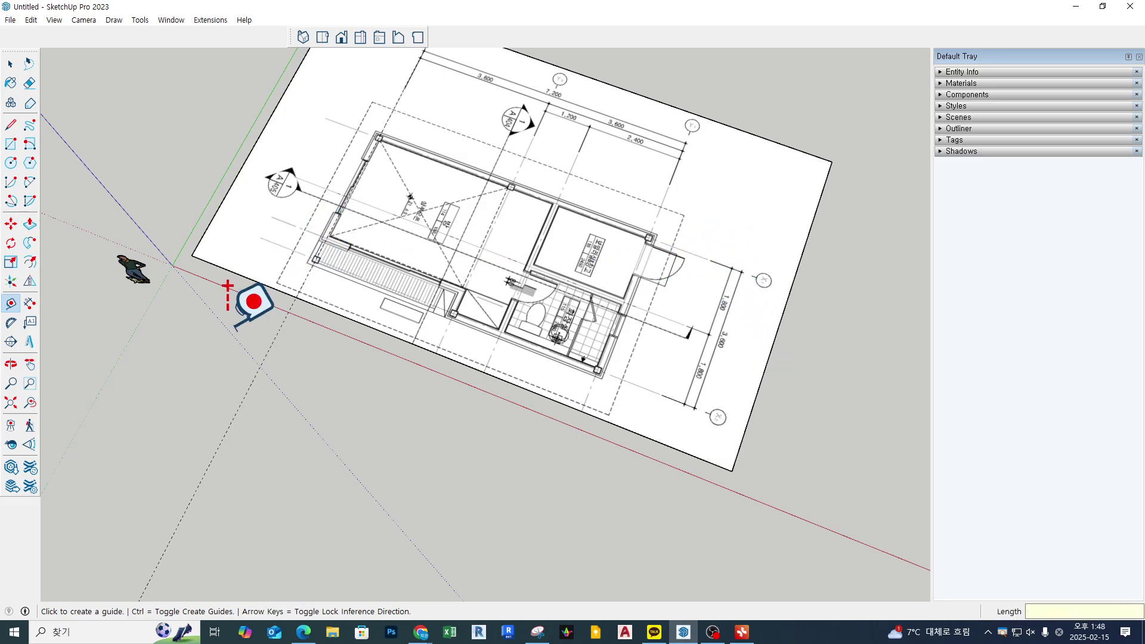
Try a guide parallel to the red axis, about 2063 mm from it, along the room's wall beside the striped deck
left_click(316, 322)
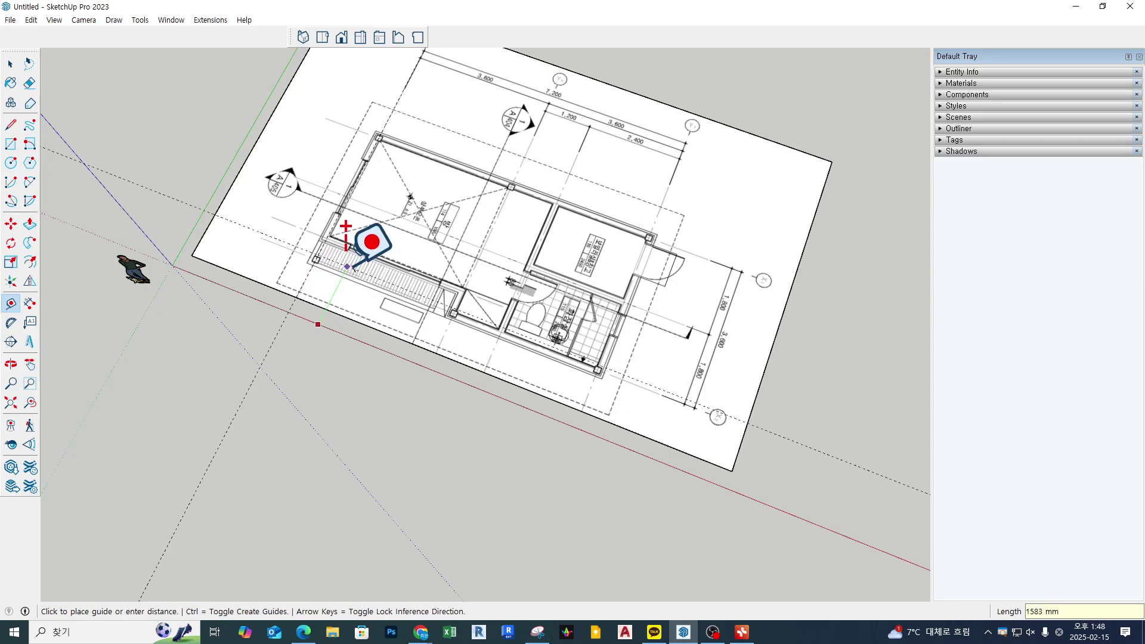
scroll(347, 251, "up", 3)
scroll(347, 251, "up", 1)
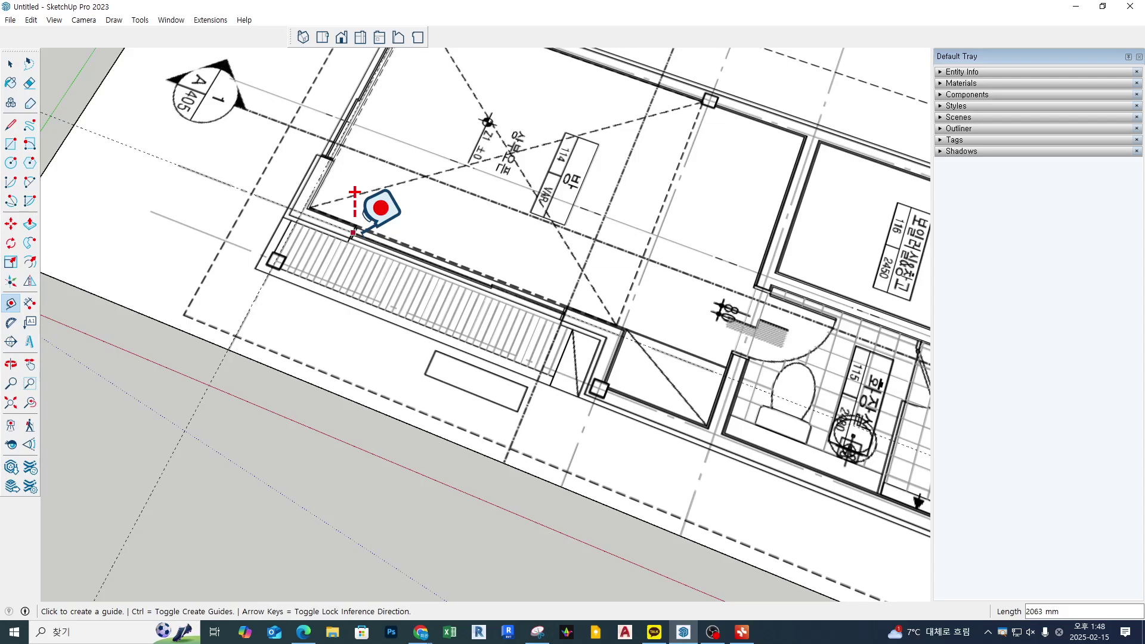
scroll(360, 198, "down", 3)
middle_click_drag(403, 179, 381, 324)
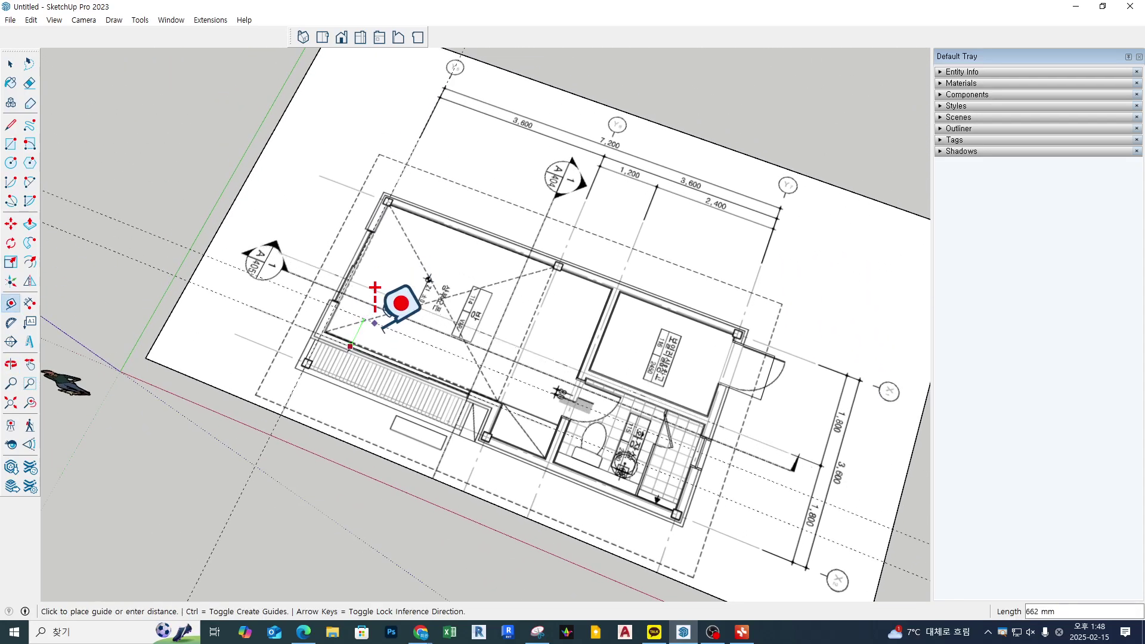
left_click(442, 212)
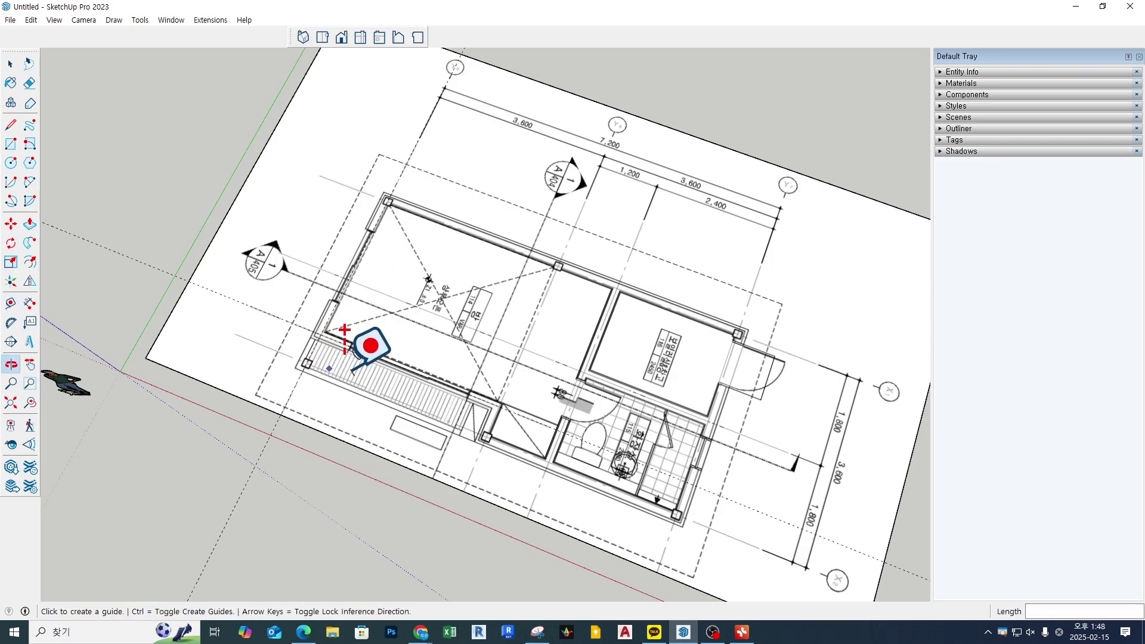
Place a guide parallel to the red axis, about 1459 mm from it, along the X2 grid line through the bathroom corner column
middle_click_drag(621, 429, 510, 403)
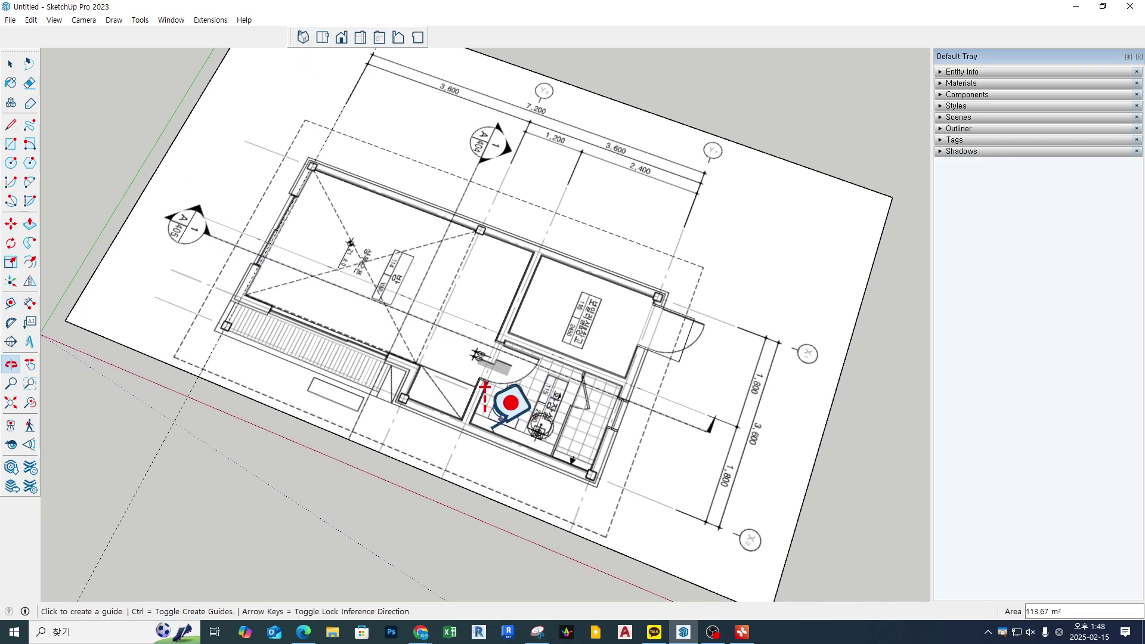
left_click(410, 489)
scroll(483, 431, "up", 1)
scroll(486, 436, "up", 2)
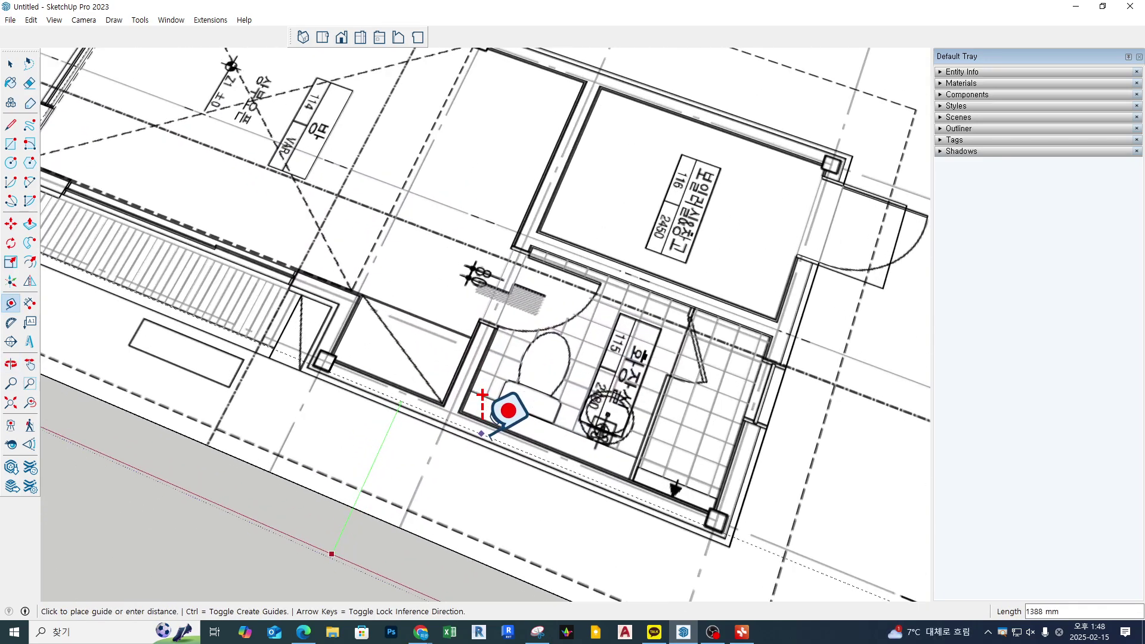
middle_click_drag(473, 428, 220, 293, "shift")
scroll(281, 311, "up", 1)
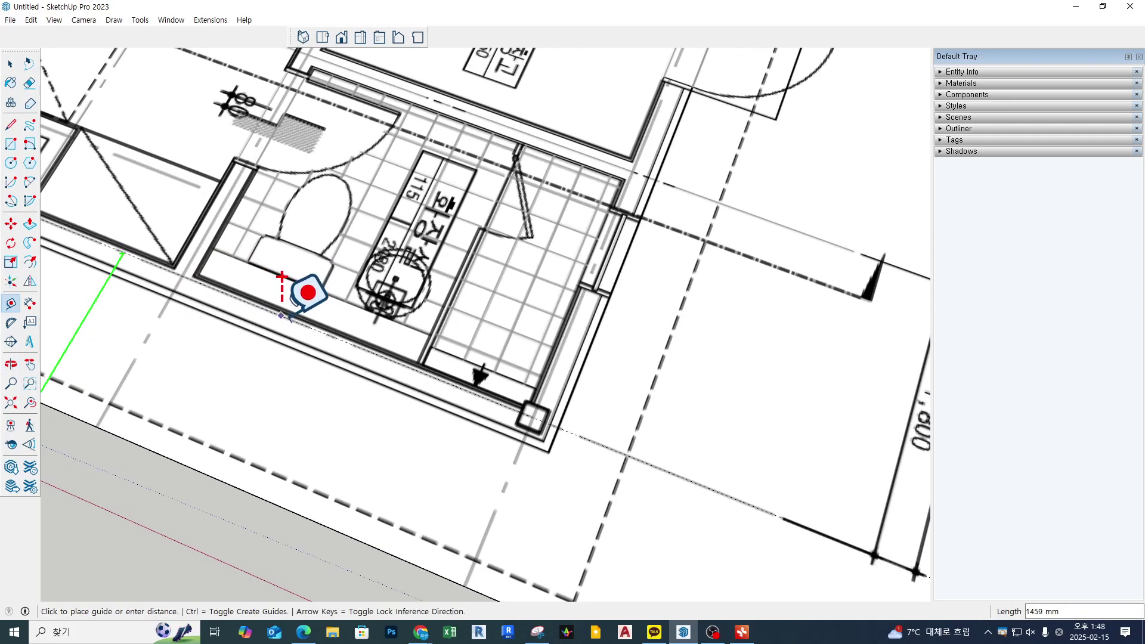
scroll(286, 280, "down", 2)
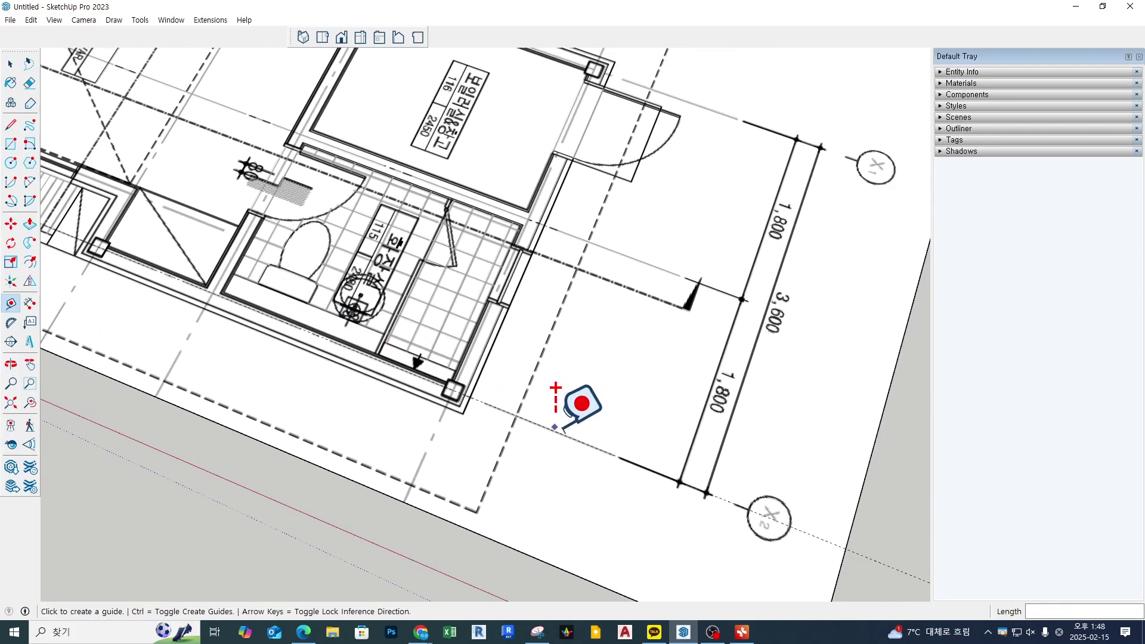
Place a parallel guide 3600 mm from the X2 guide, along the X1 grid line
scroll(589, 308, "down", 1)
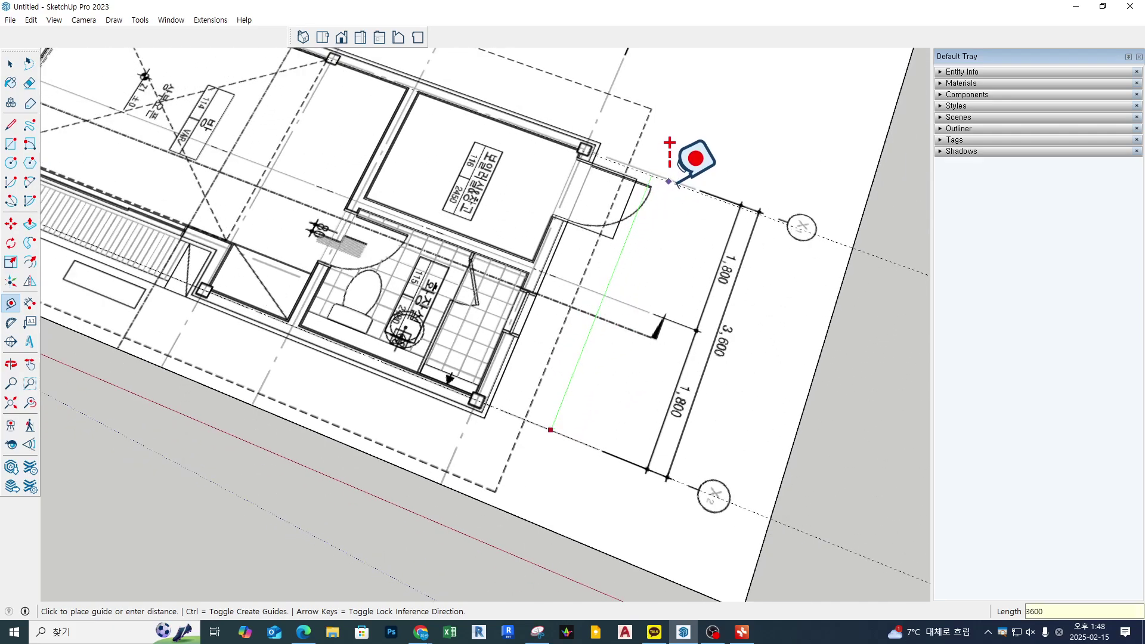
key("Return")
scroll(670, 144, "down", 6)
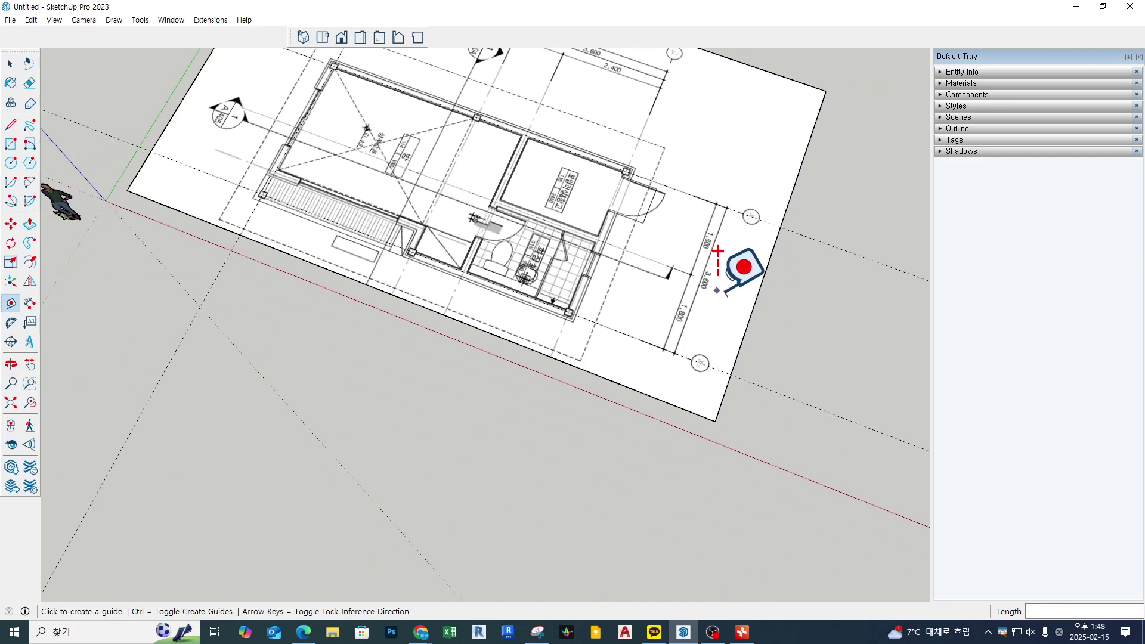
Place a guide 3600 mm from the first vertical grid guide, running through the middle column of the long wall
scroll(409, 102, "up", 6)
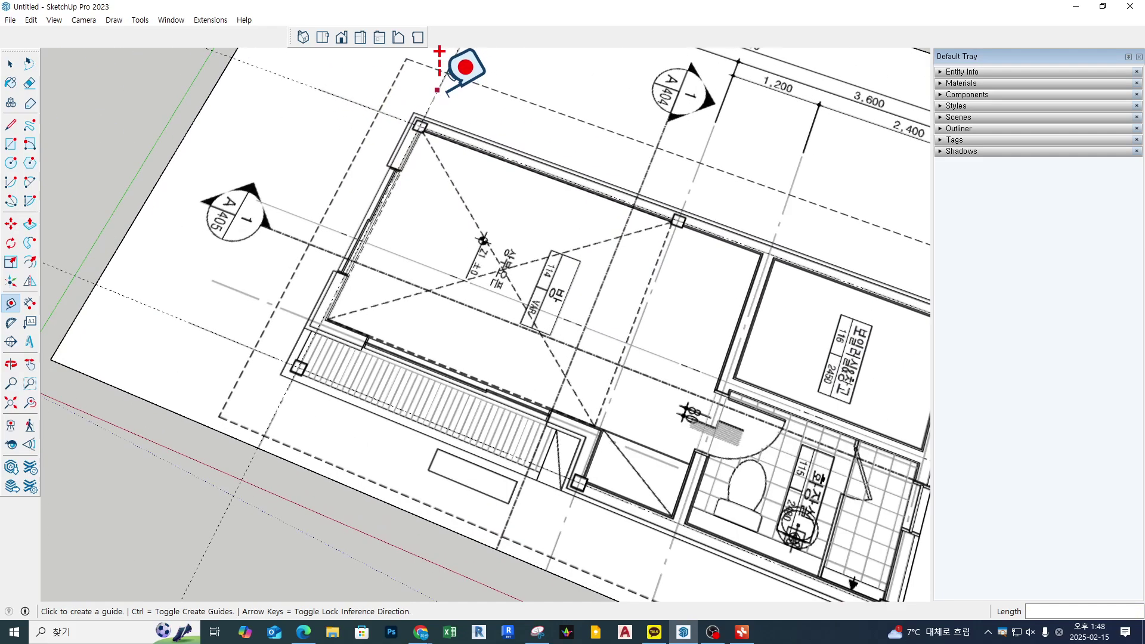
left_click(437, 90)
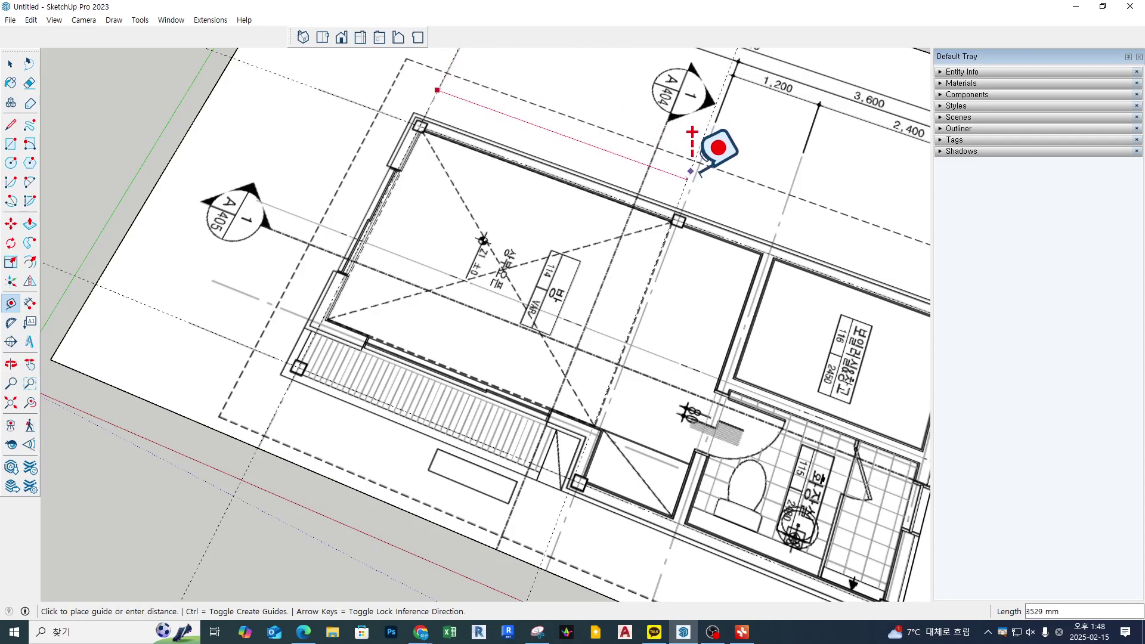
middle_click_drag(697, 131, 640, 265, "shift")
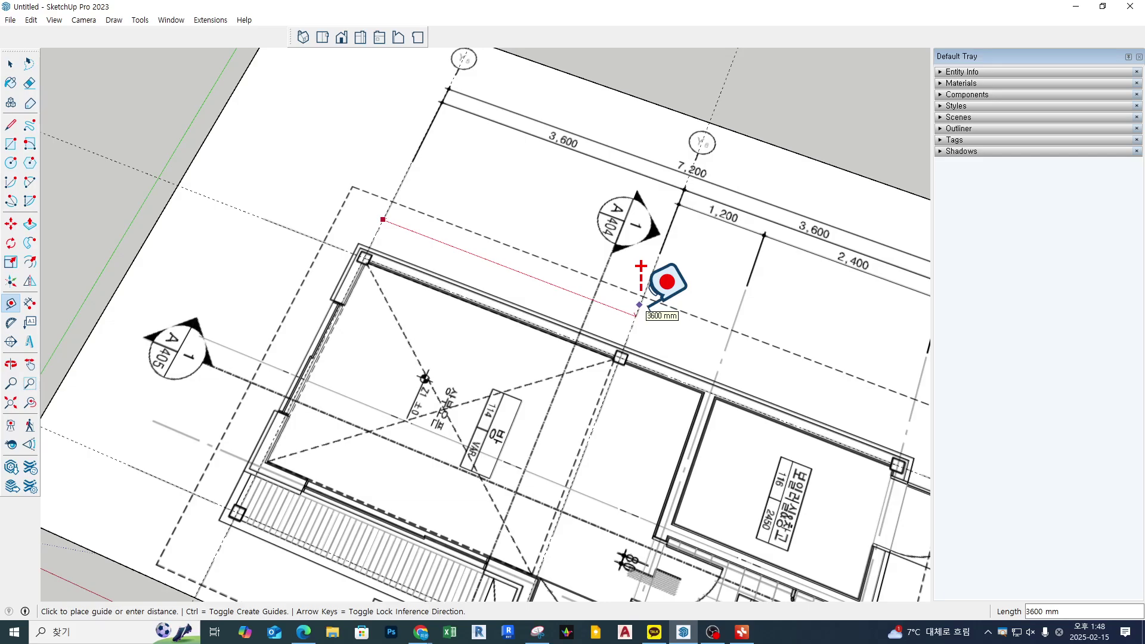
left_click(648, 307)
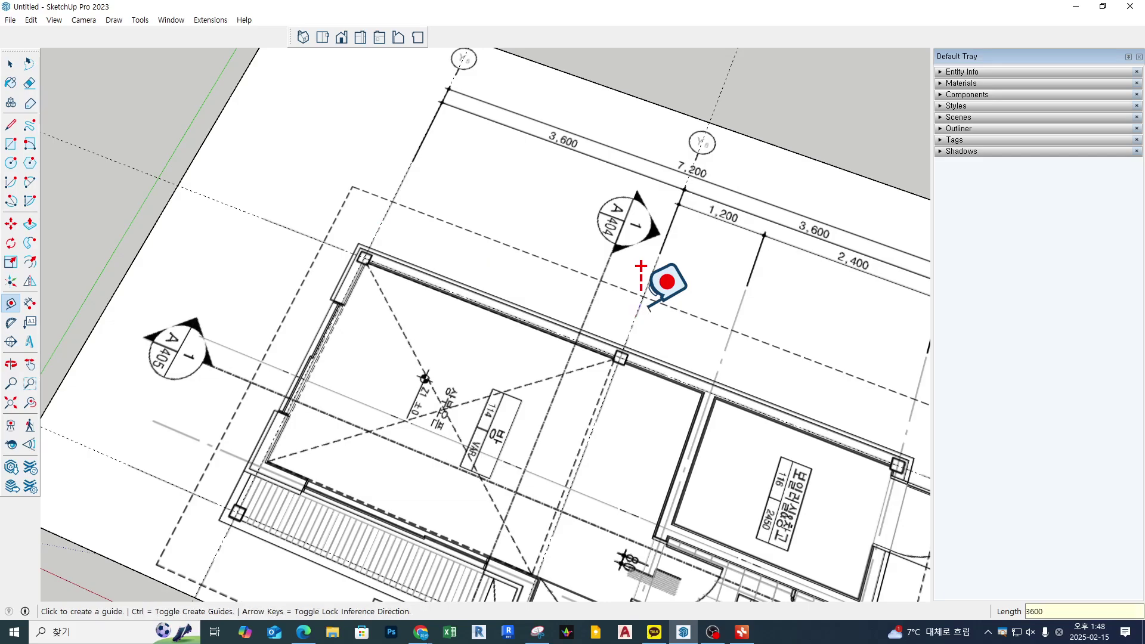
scroll(647, 306, "down", 5)
scroll(706, 361, "up", 5)
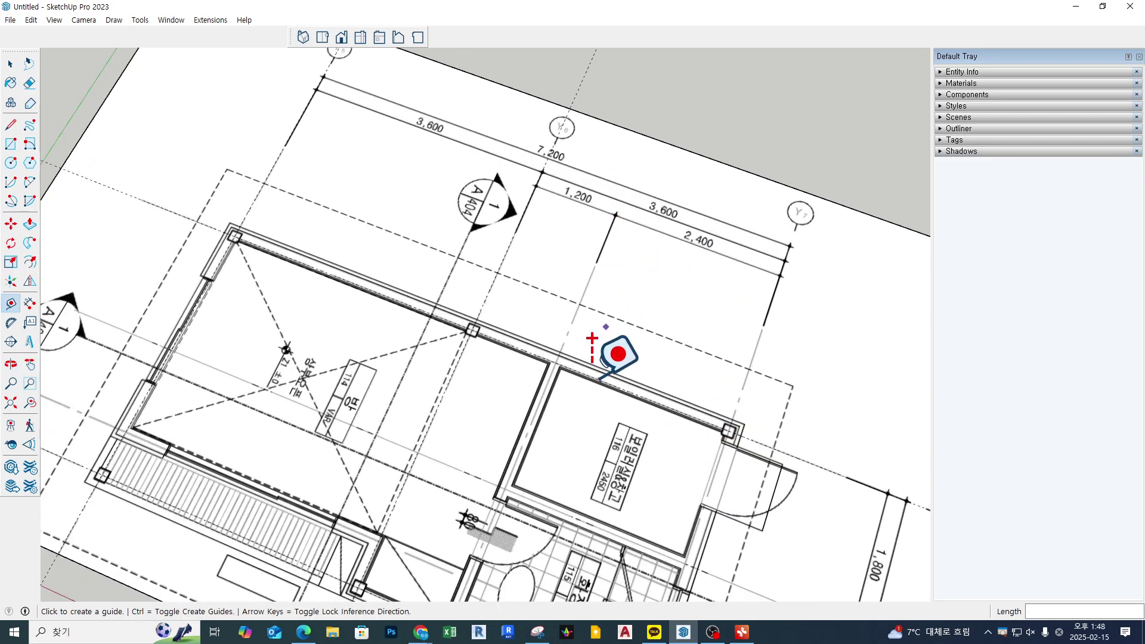
Place a guide 1200 mm from the Y6 guide and another 2400 mm beyond it, along the Y7 grid line
left_click(508, 247)
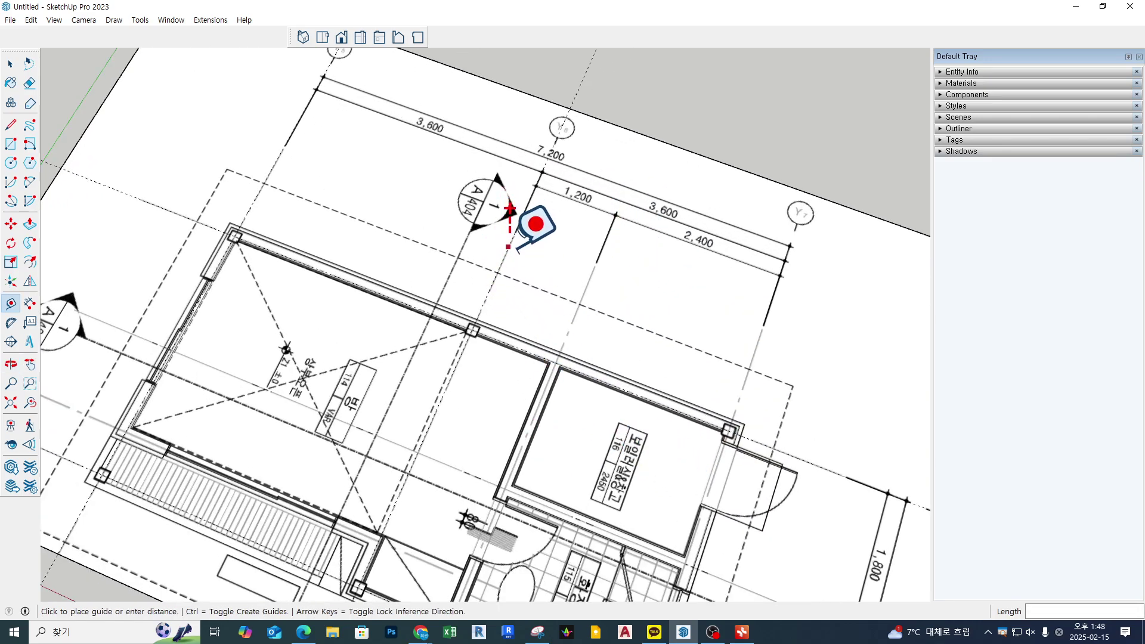
left_click(586, 276)
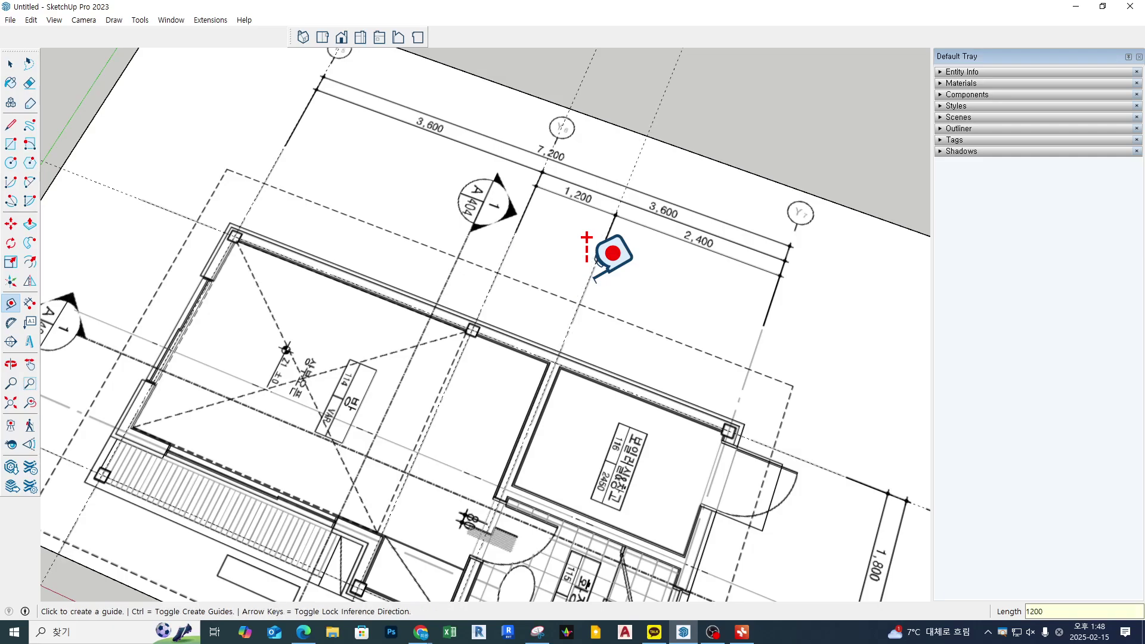
left_click(588, 279)
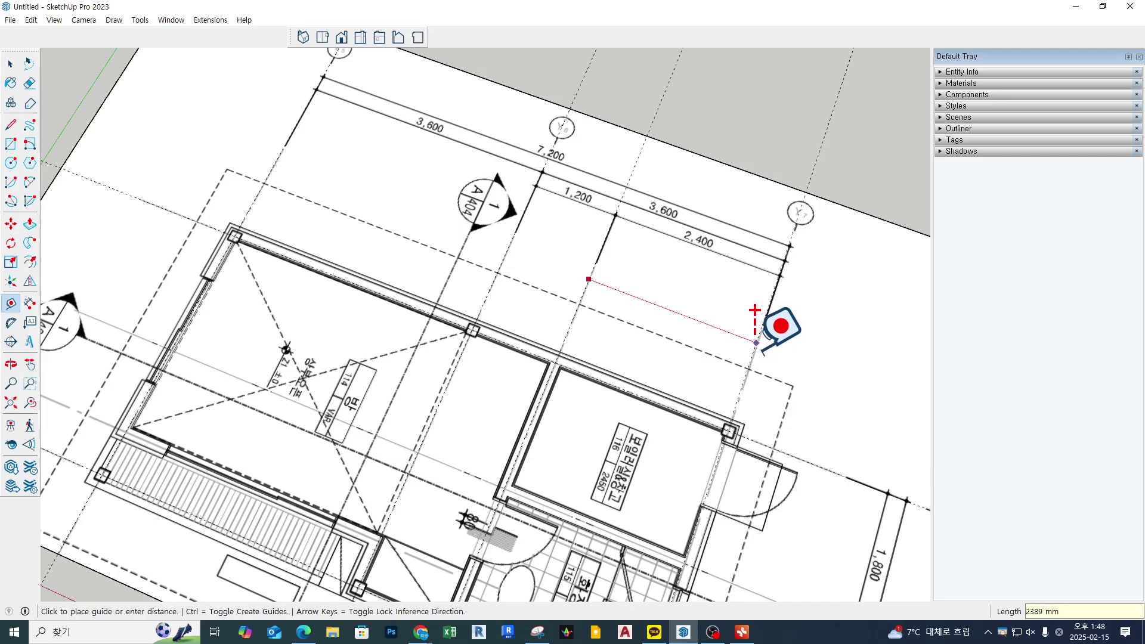
type("2400")
key("Return")
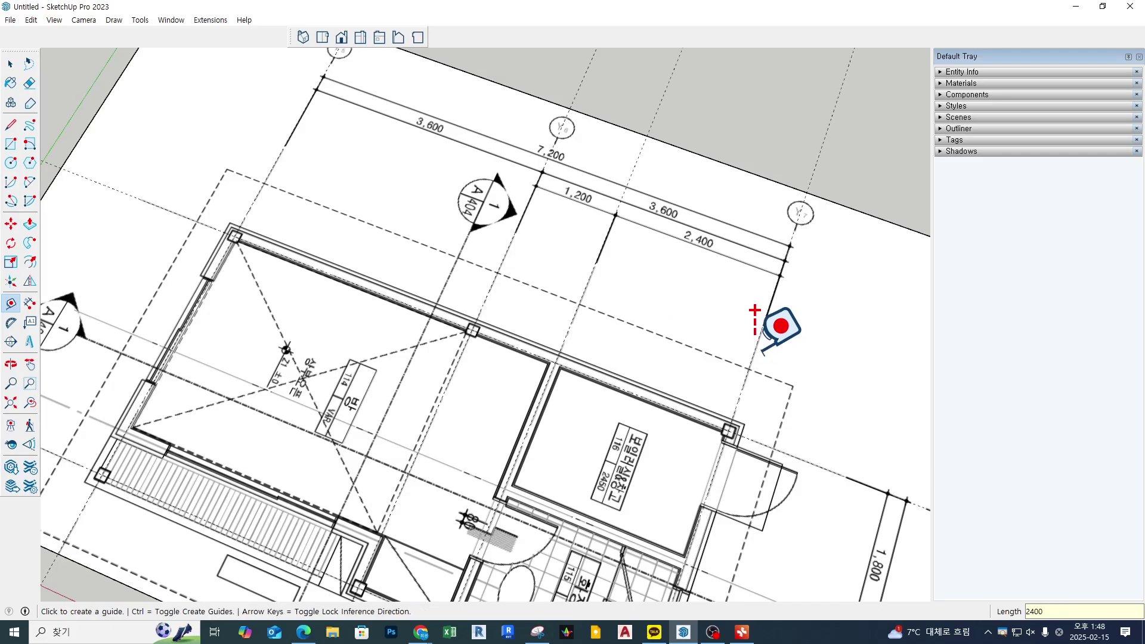
Place a parallel guide 1800 mm from the X1 guide, midway towards the X2 grid line
scroll(570, 260, "down", 5)
mouse_move(620, 412)
middle_mouse_down()
mouse_move(585, 394)
mouse_move(598, 361)
middle_mouse_up()
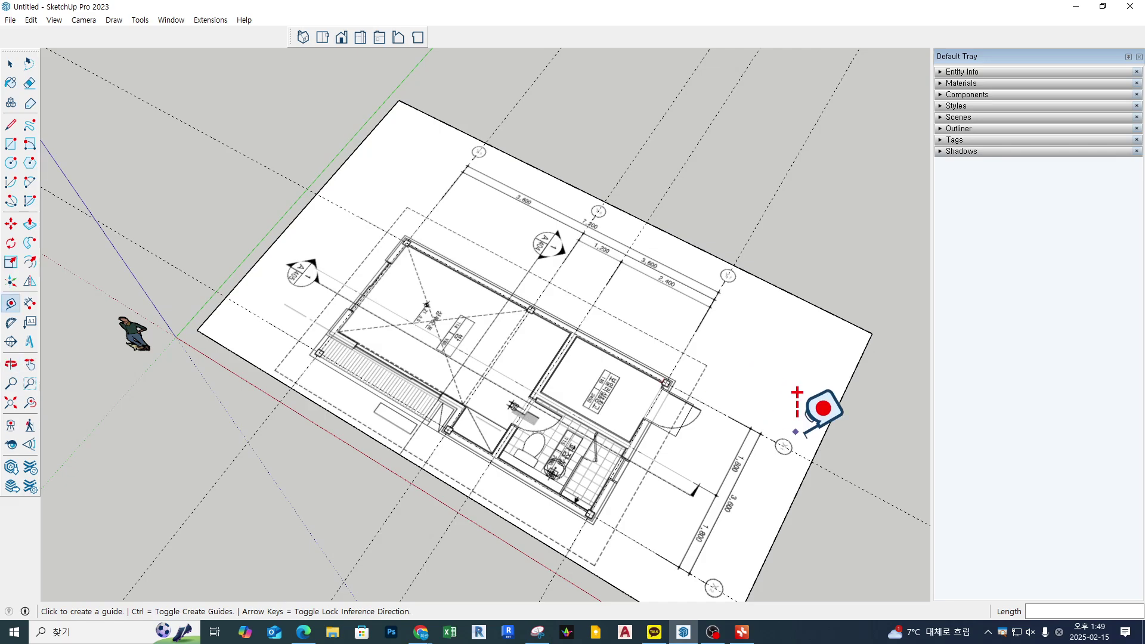
scroll(790, 434, "up", 1)
scroll(704, 420, "up", 2)
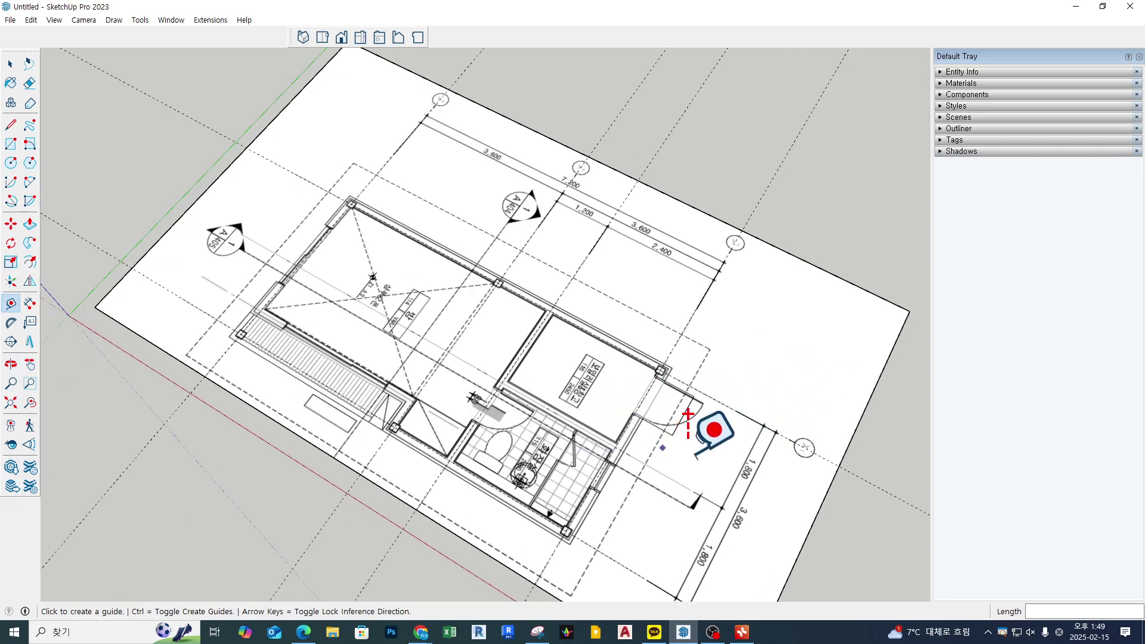
left_click(702, 377)
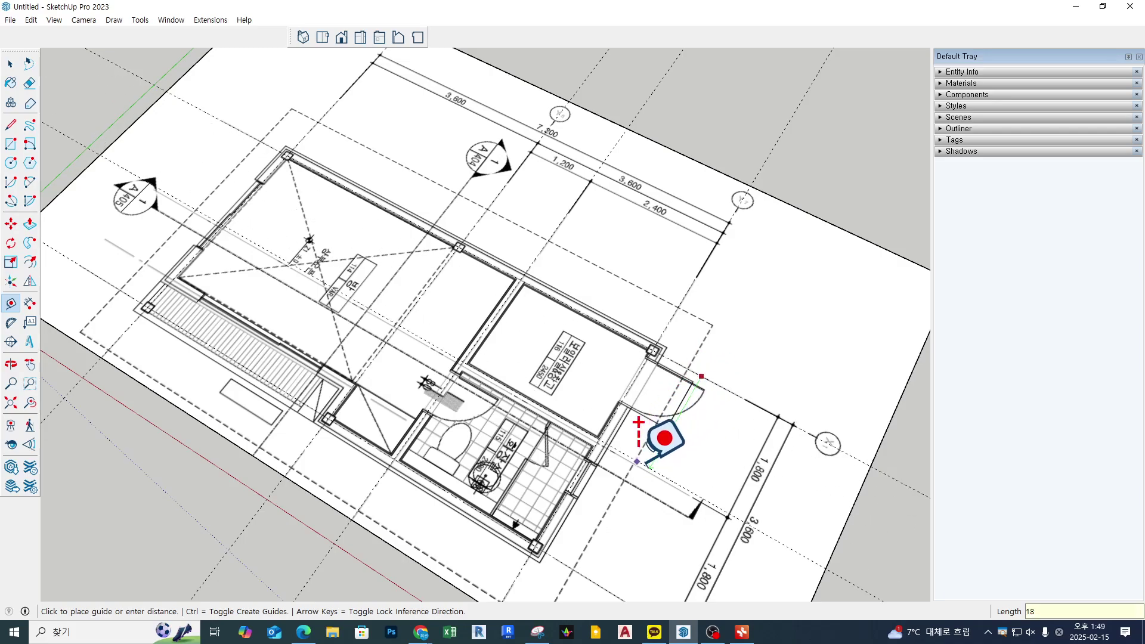
key("Return")
scroll(741, 376, "down", 2)
middle_click_drag(742, 376, 713, 496)
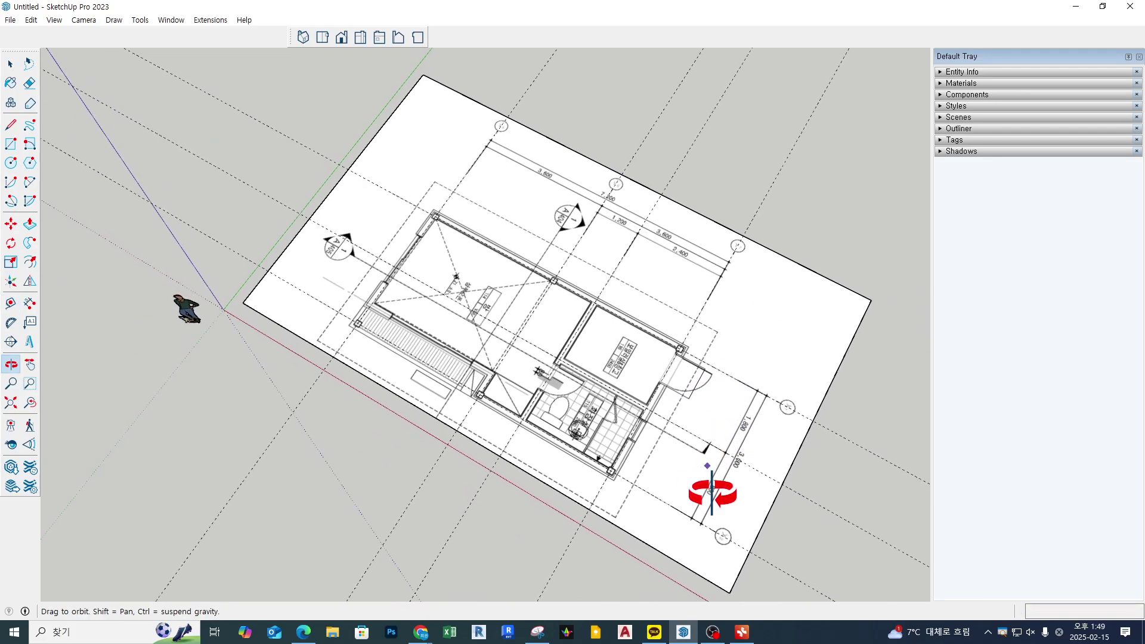
Place a parallel guide 600 mm from the X2 guide, along the room's wall beside the striped deck
scroll(655, 483, "up", 1)
scroll(654, 481, "up", 1)
scroll(292, 298, "up", 1)
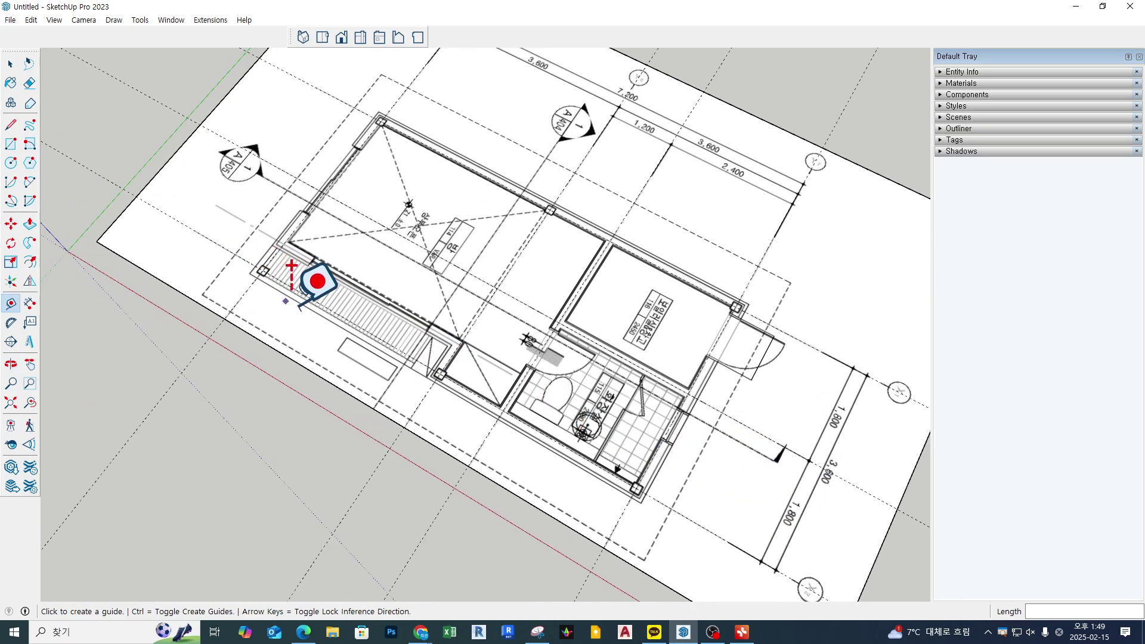
scroll(372, 310, "down", 2)
middle_click_drag(357, 370, 460, 384)
scroll(327, 294, "up", 3)
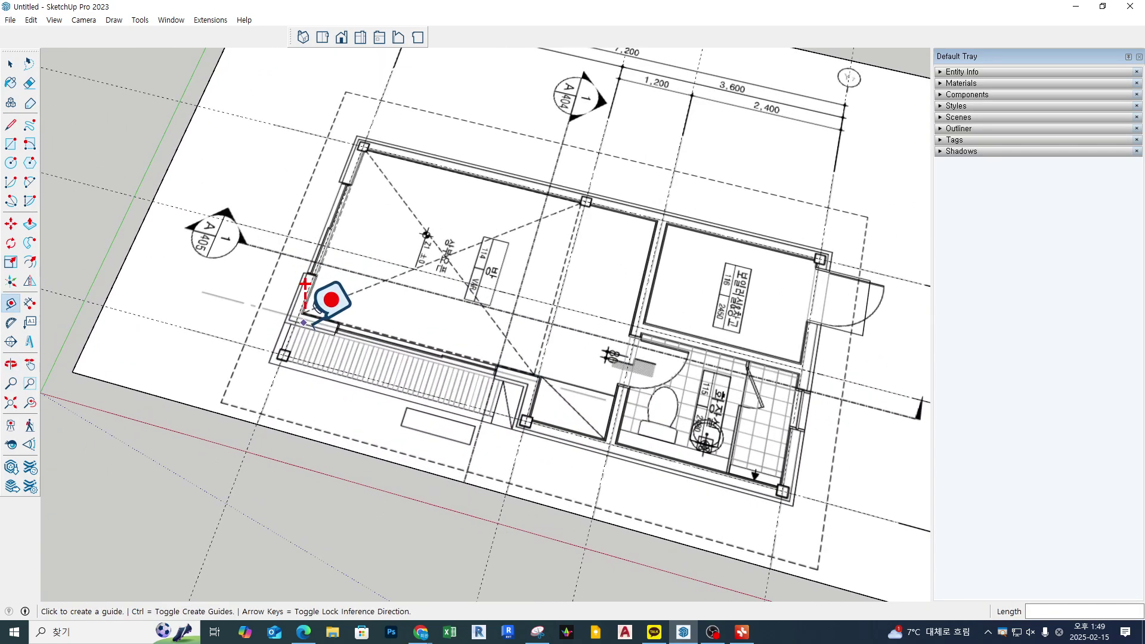
left_click(239, 356)
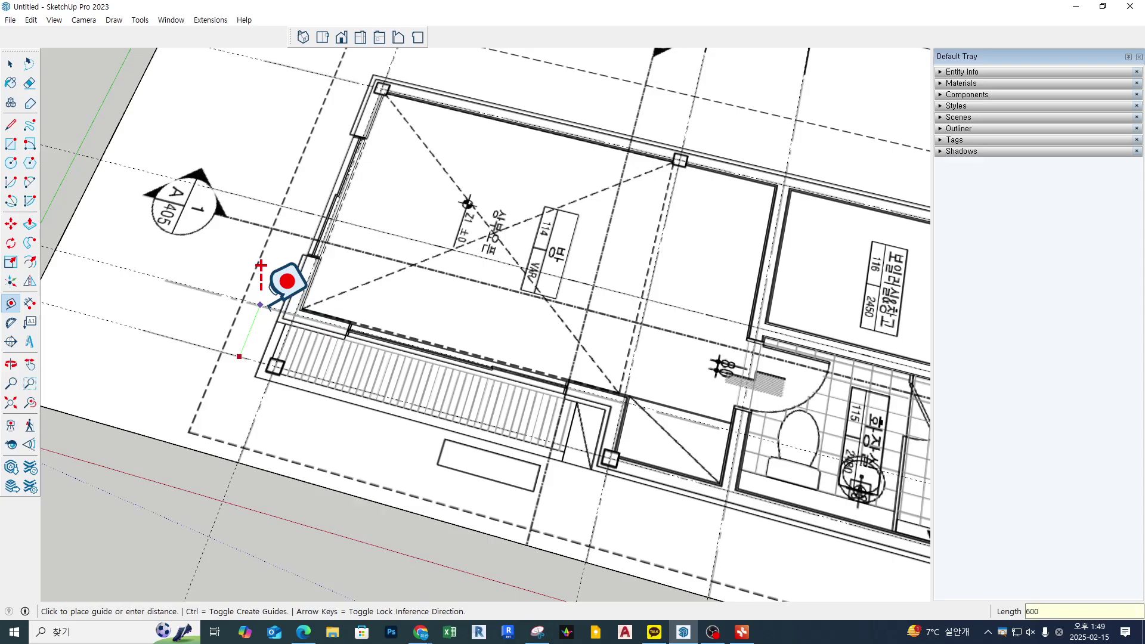
key("Return")
scroll(287, 281, "down", 5)
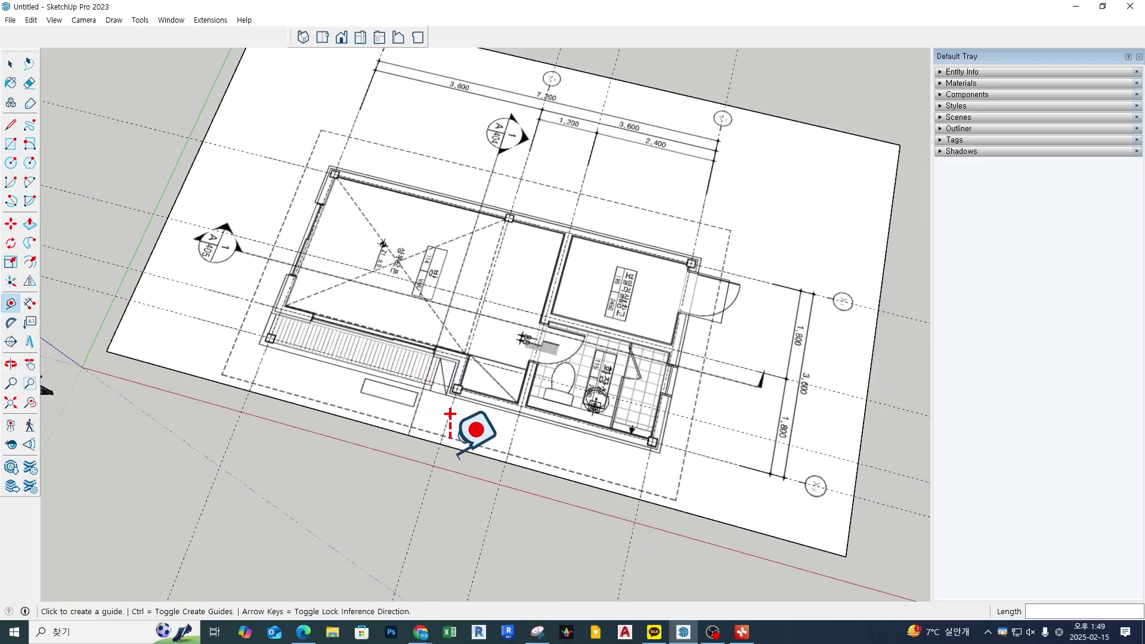
middle_click_drag(668, 435, 611, 460)
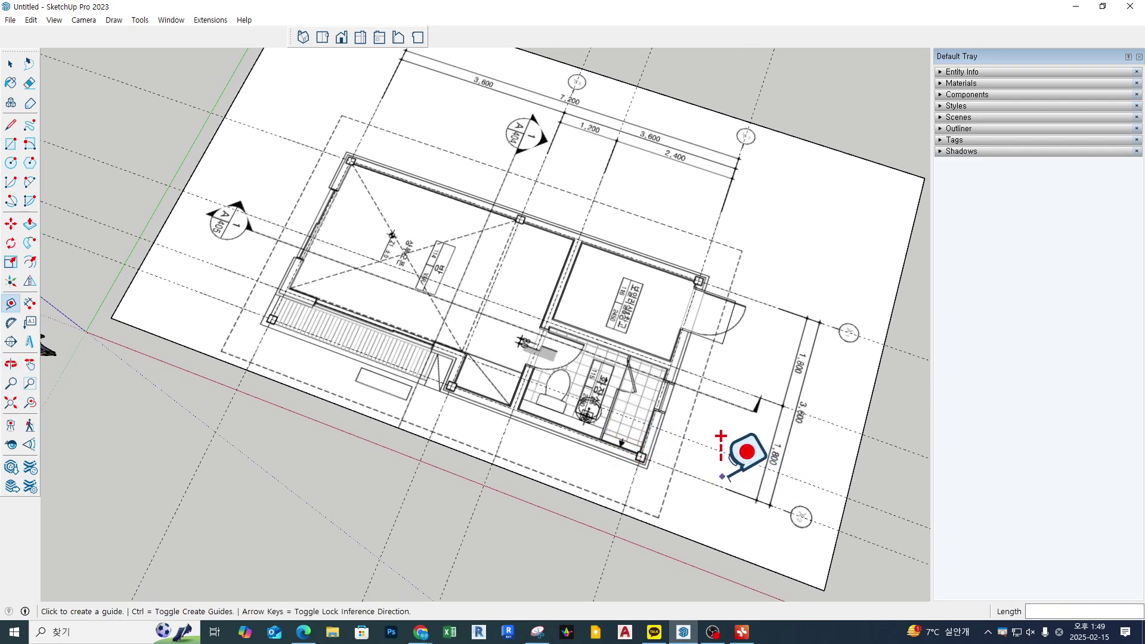
key("space")
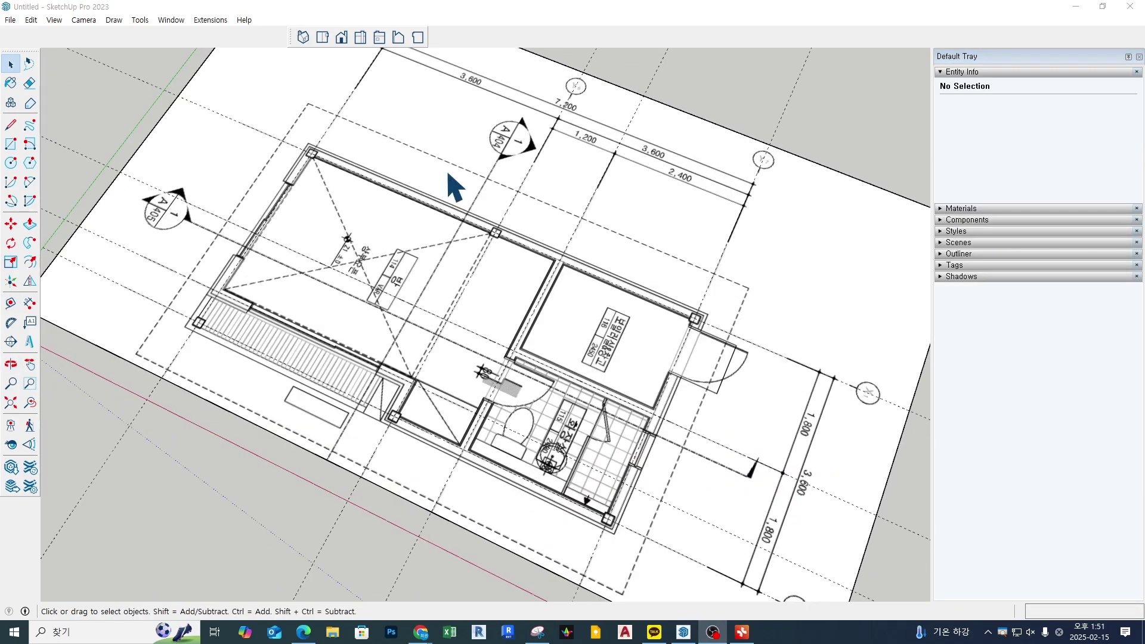
Measure the sides of the room's corner column opposite the deck, with guide creation turned off
middle_click_drag(387, 230, 460, 248)
scroll(459, 248, "up", 8)
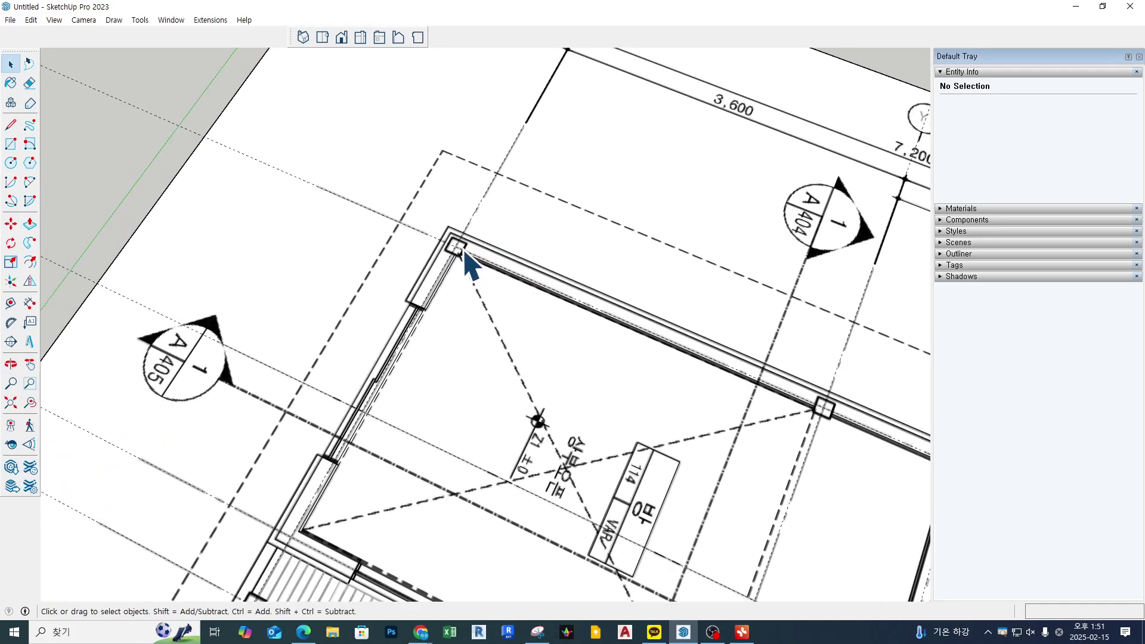
scroll(459, 249, "up", 4)
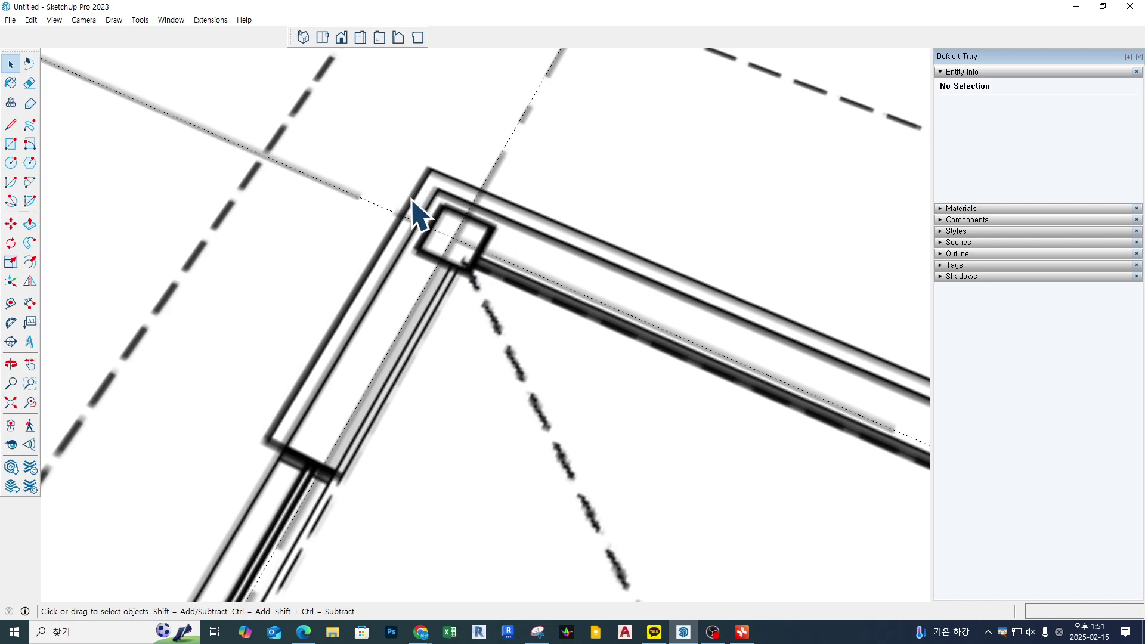
left_click(13, 304)
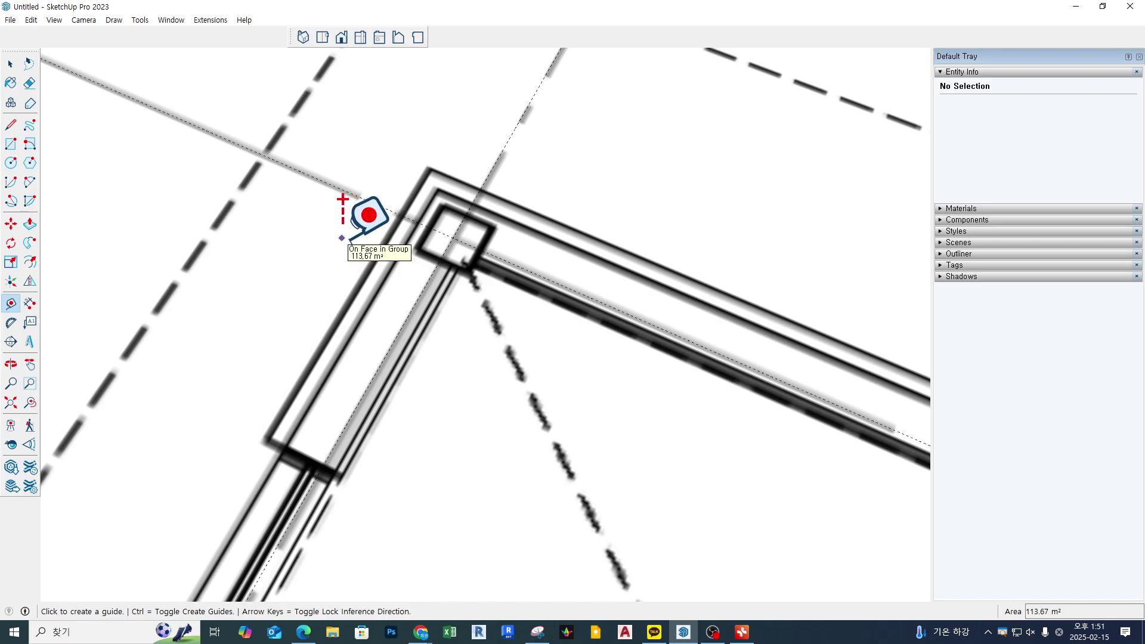
key("ctrl")
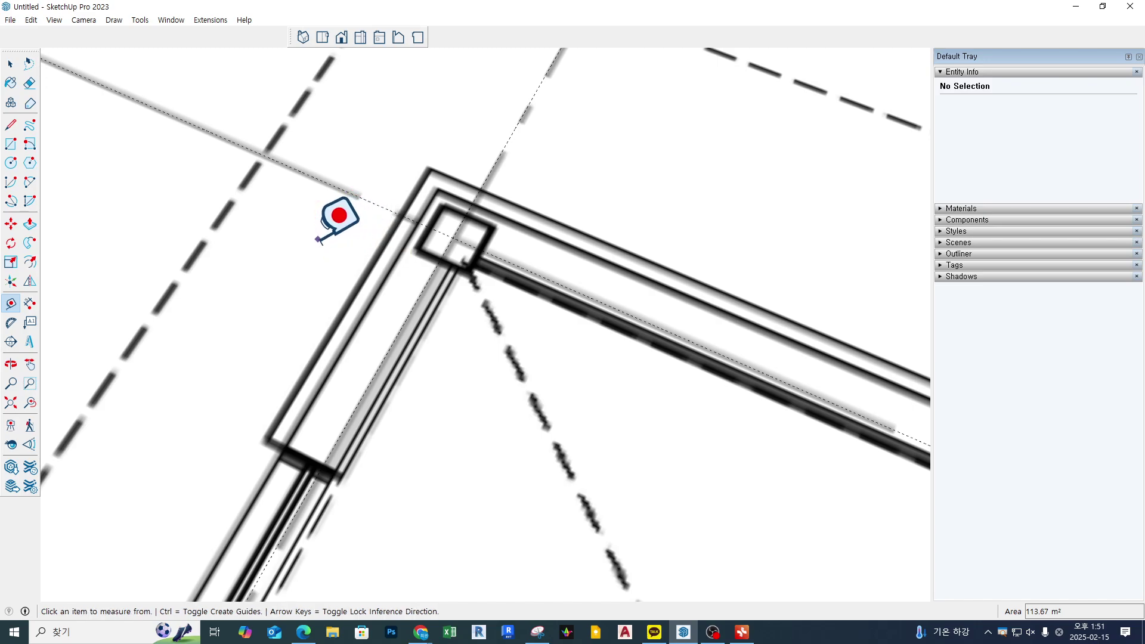
key("ctrl")
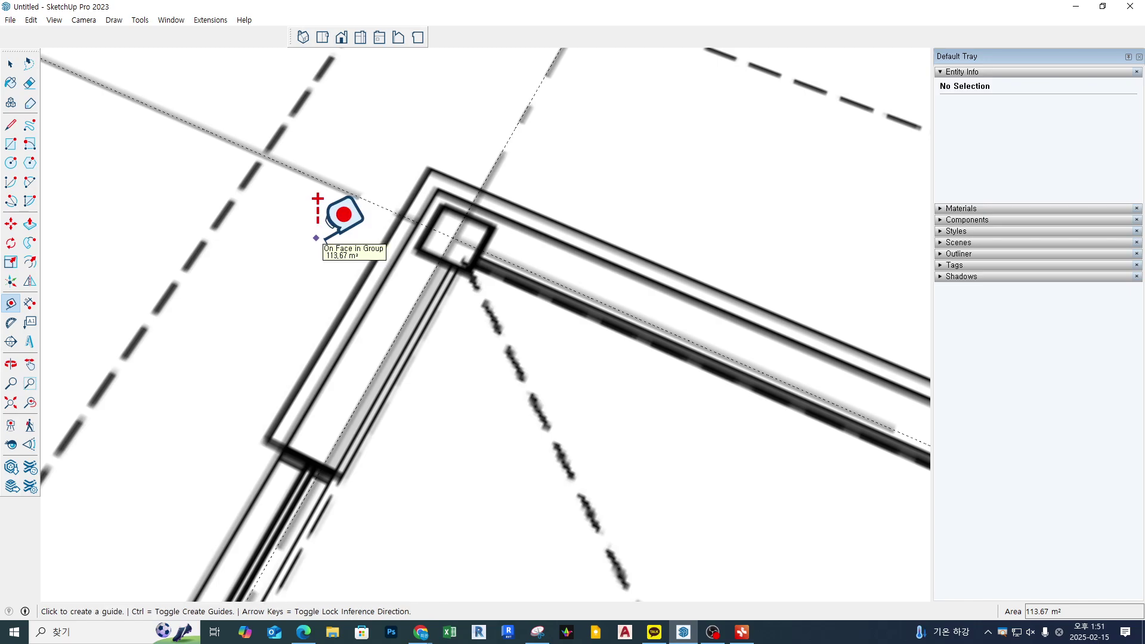
key("ctrl")
scroll(448, 208, "up", 1)
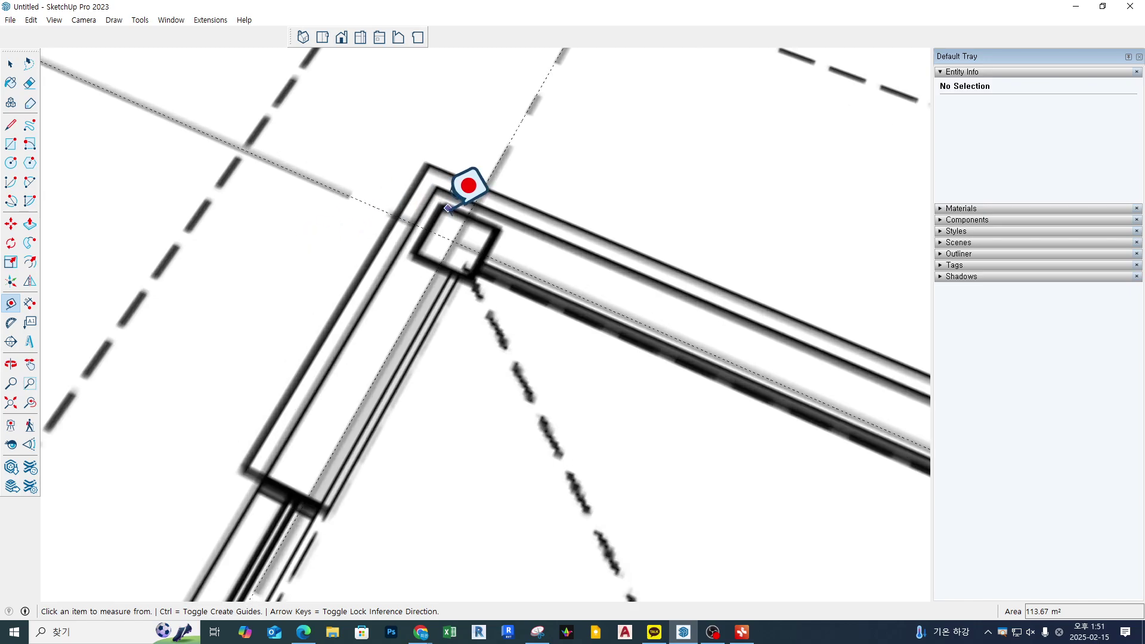
scroll(448, 208, "up", 1)
left_click(441, 204)
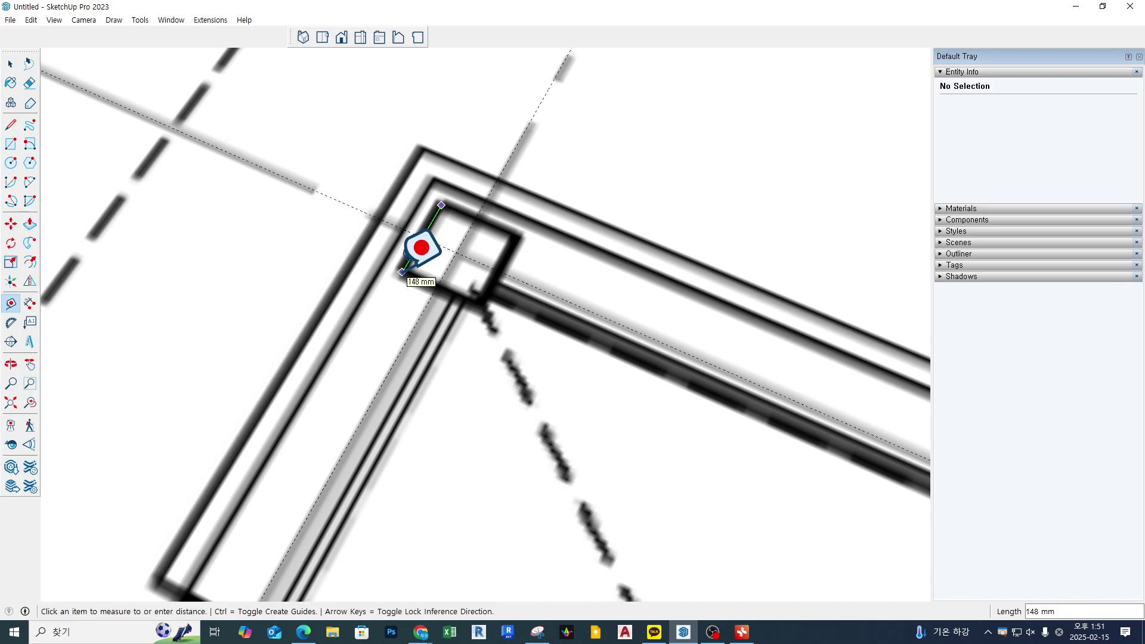
left_click(518, 238)
key("space")
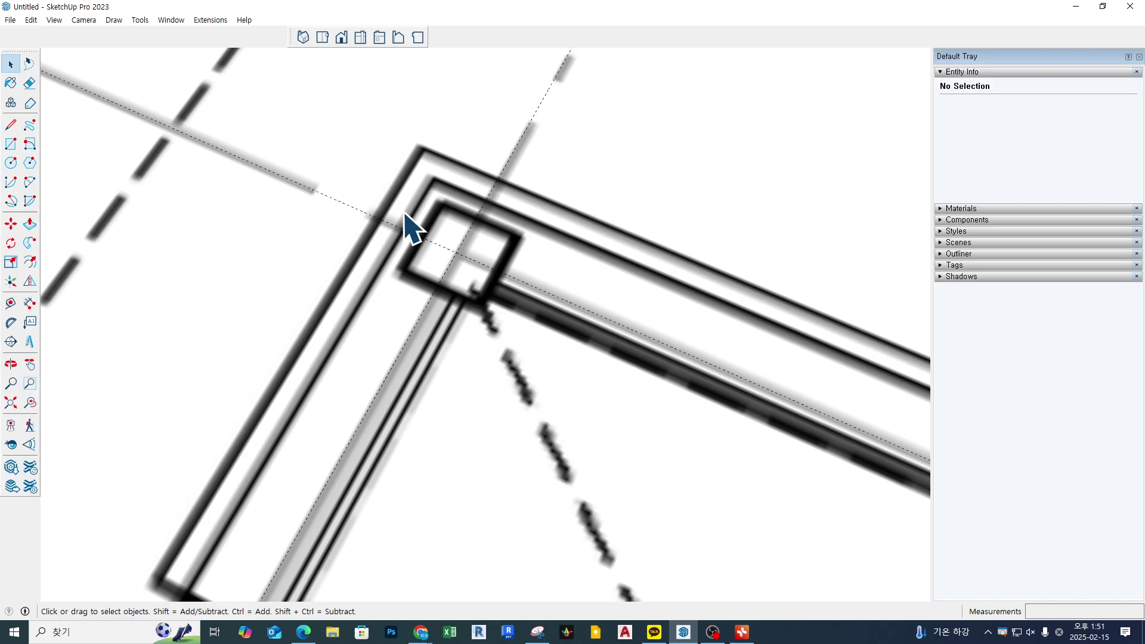
Draw a 150 x 150 mm rectangle inside the room, next to the corner column
scroll(409, 225, "down", 2)
left_click(10, 146)
middle_click_drag(435, 242, 539, 387)
scroll(506, 325, "up", 1)
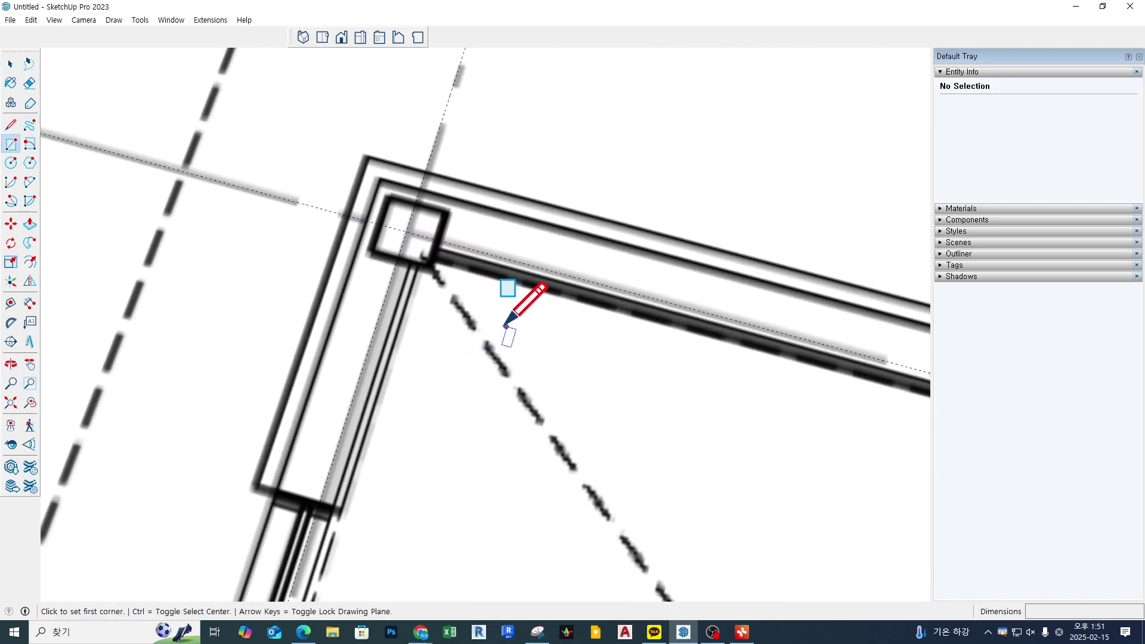
left_click(465, 317)
type("150,150")
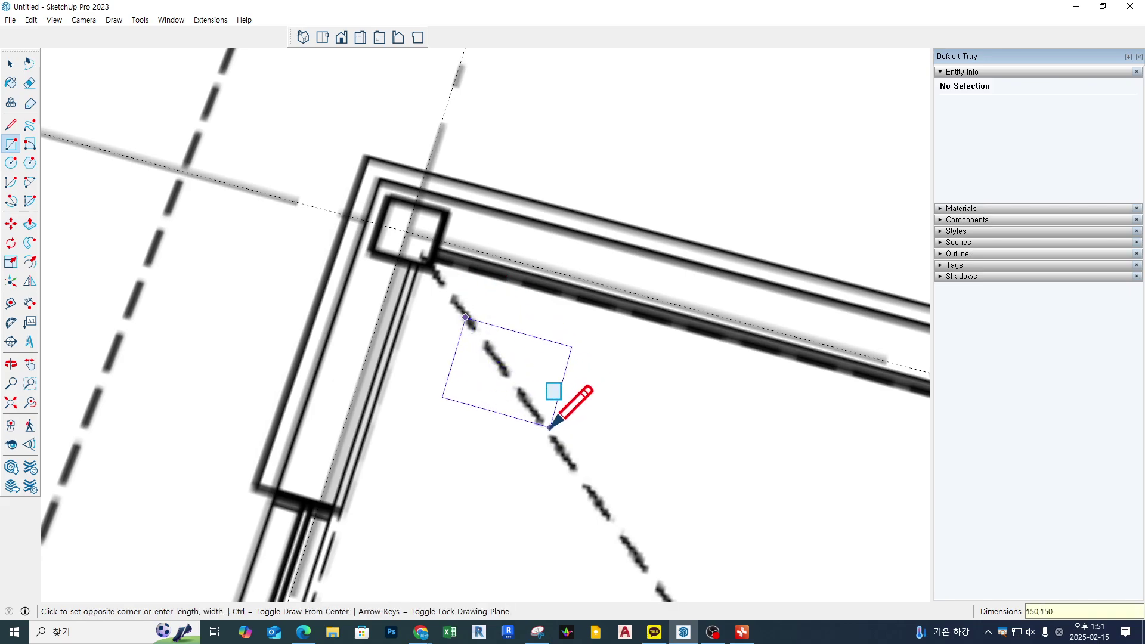
key("Return")
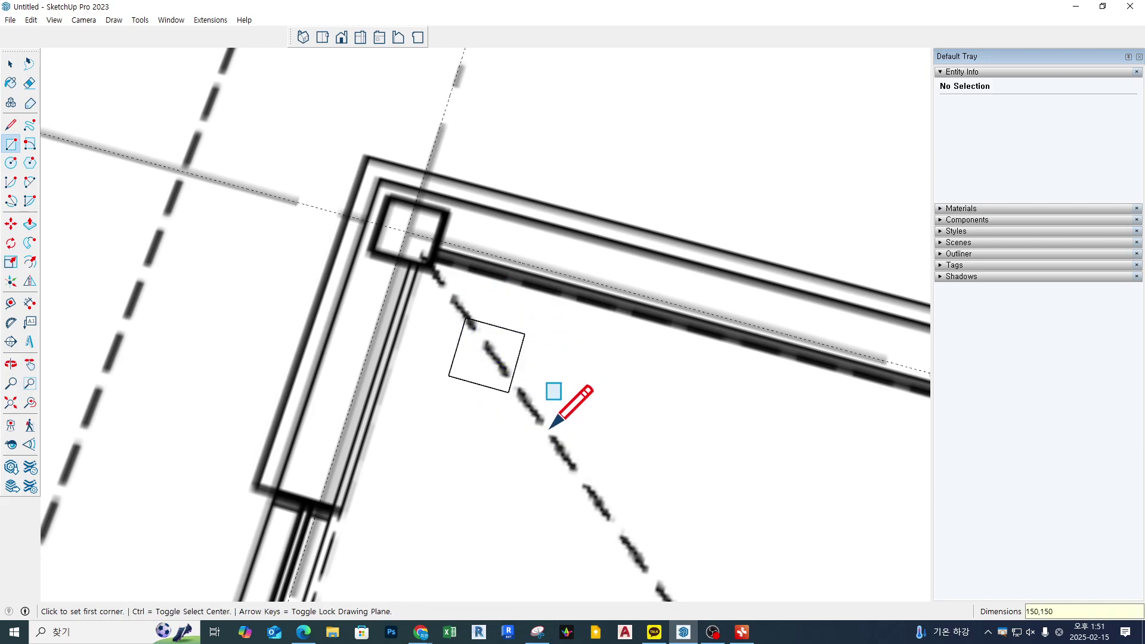
key("space")
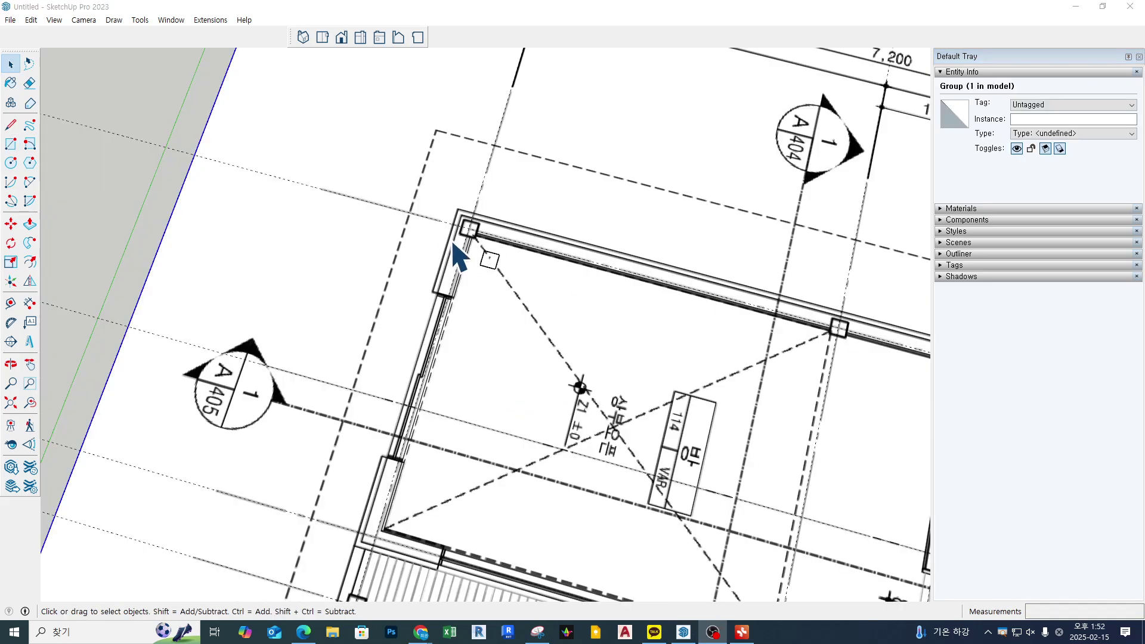
Group the 150 mm square and draw a diagonal line between its opposite corners
scroll(483, 235, "up", 7)
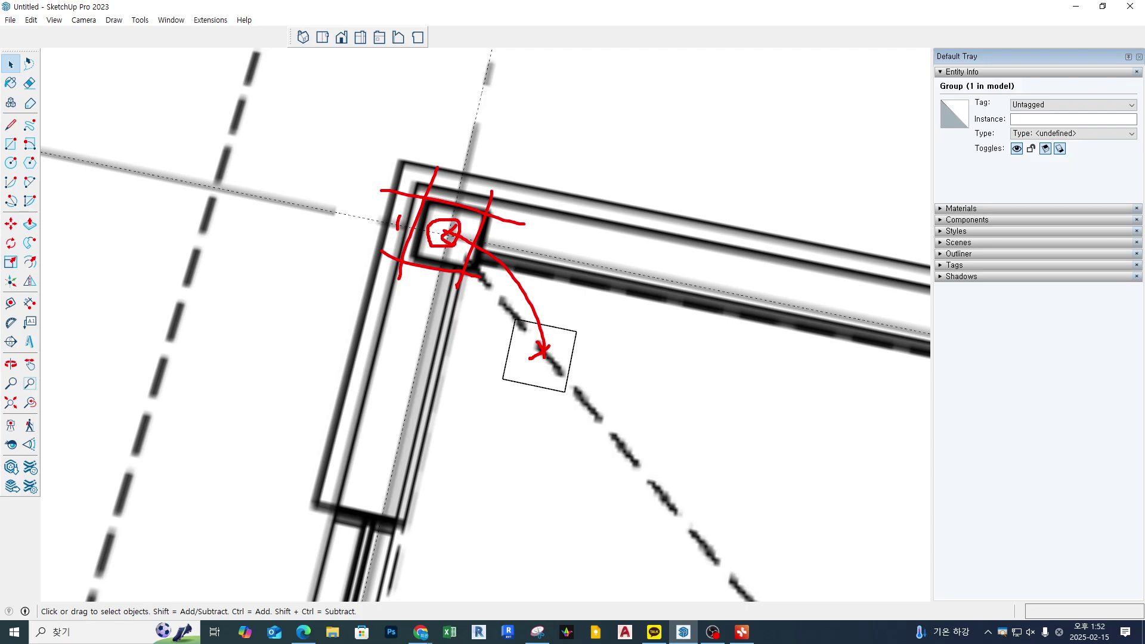
key("Escape")
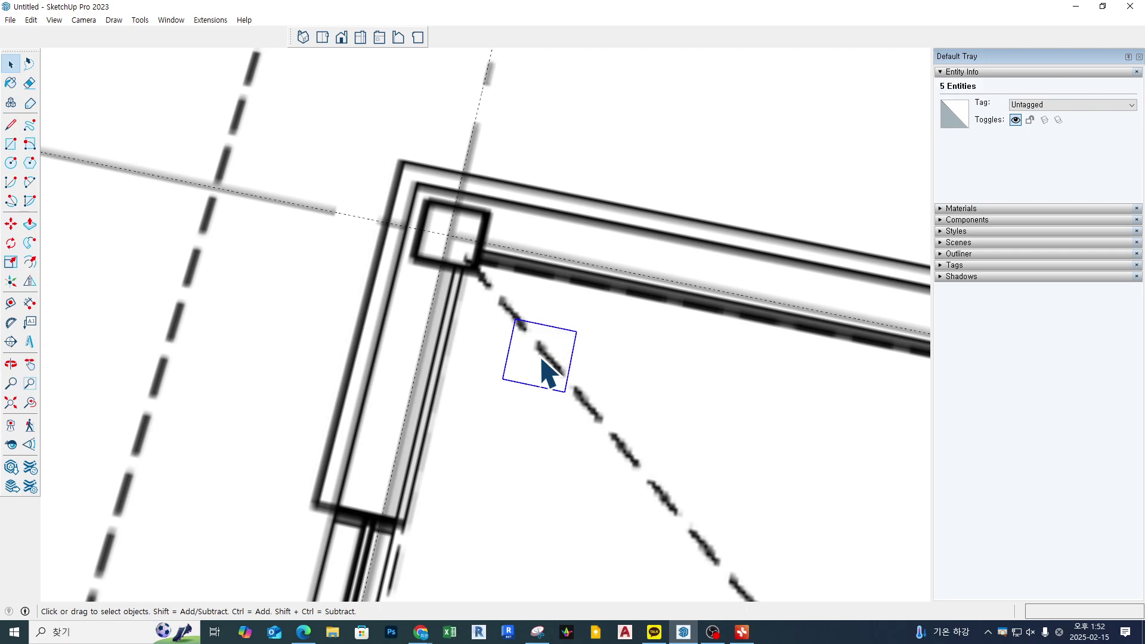
key("ctrl+g")
key("l")
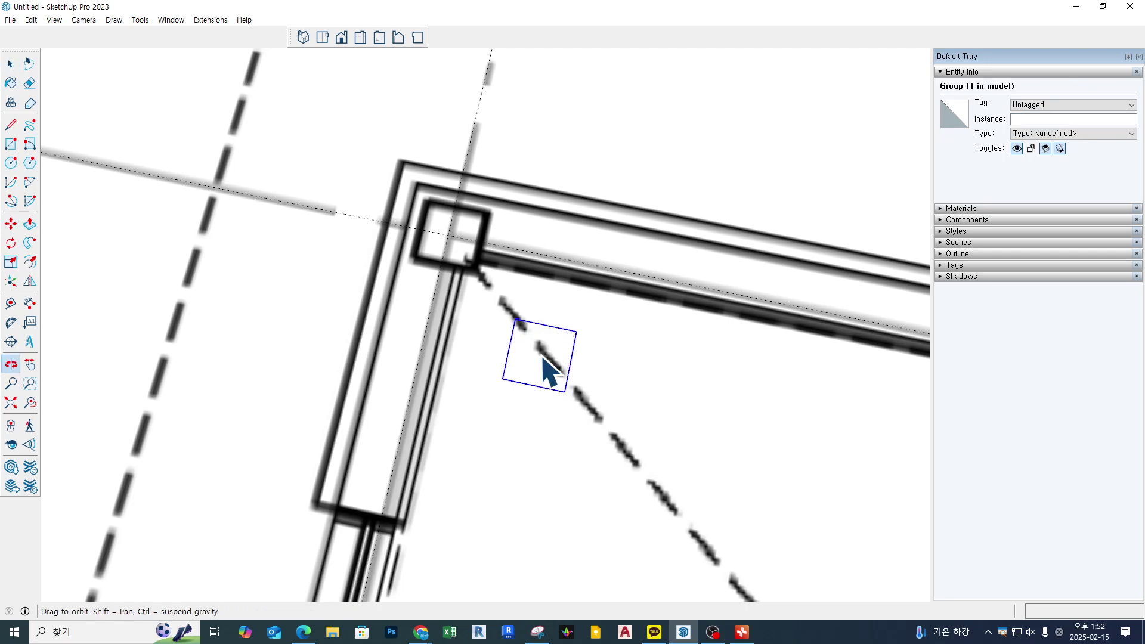
left_click(504, 377)
key("space")
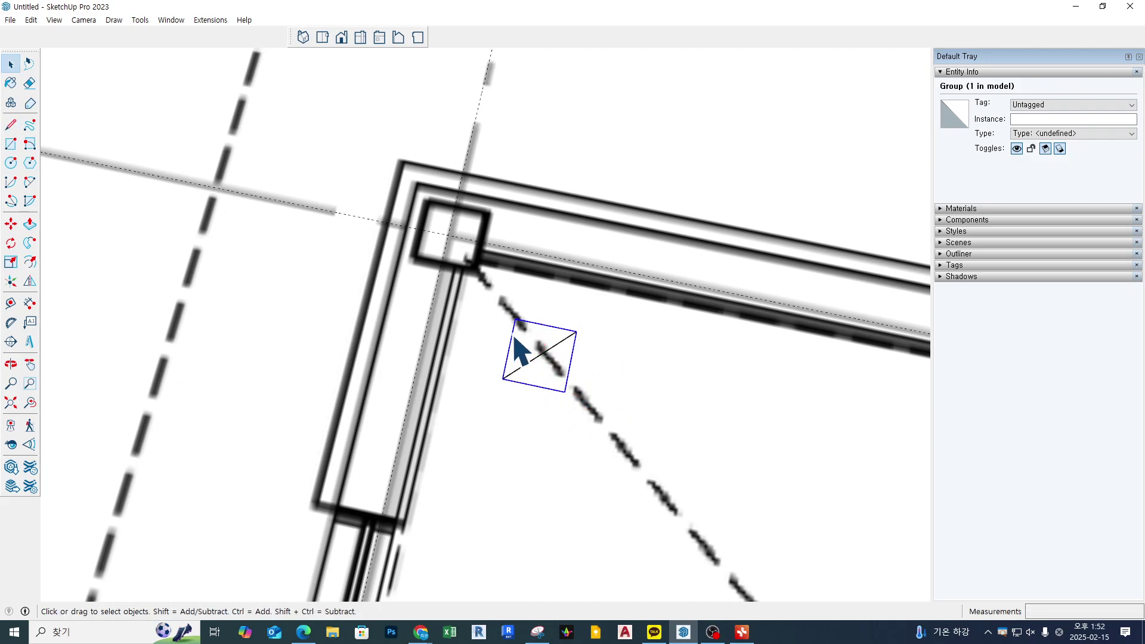
Move the grouped square from its centre, the diagonal's midpoint, onto the guide intersection in the corner column
left_click(548, 353)
left_click(554, 377)
key("m")
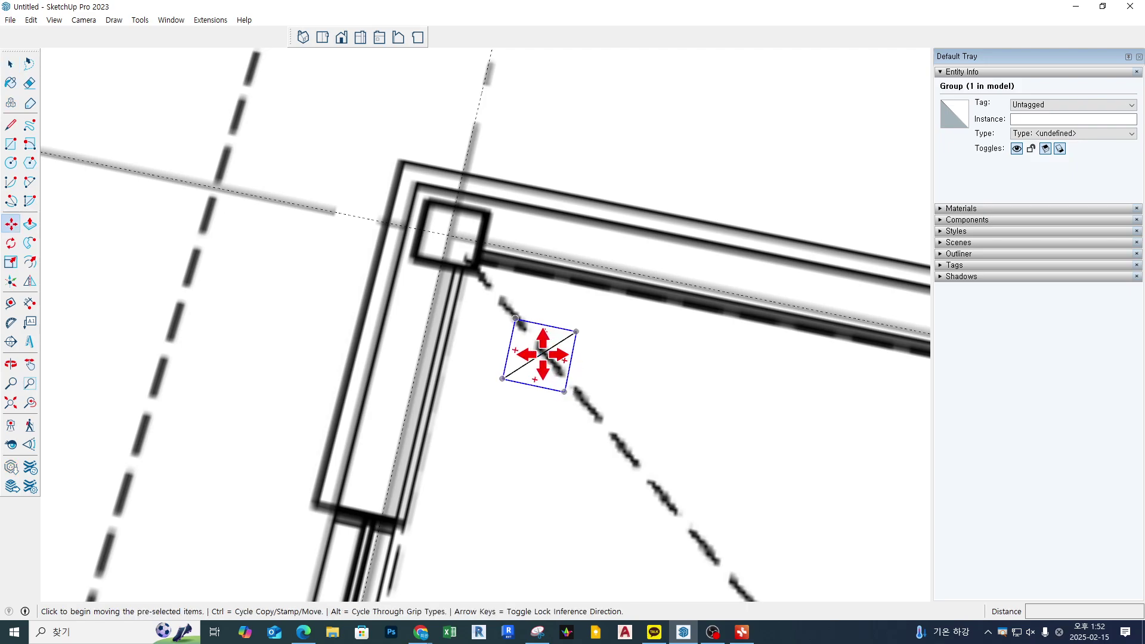
left_click(540, 354)
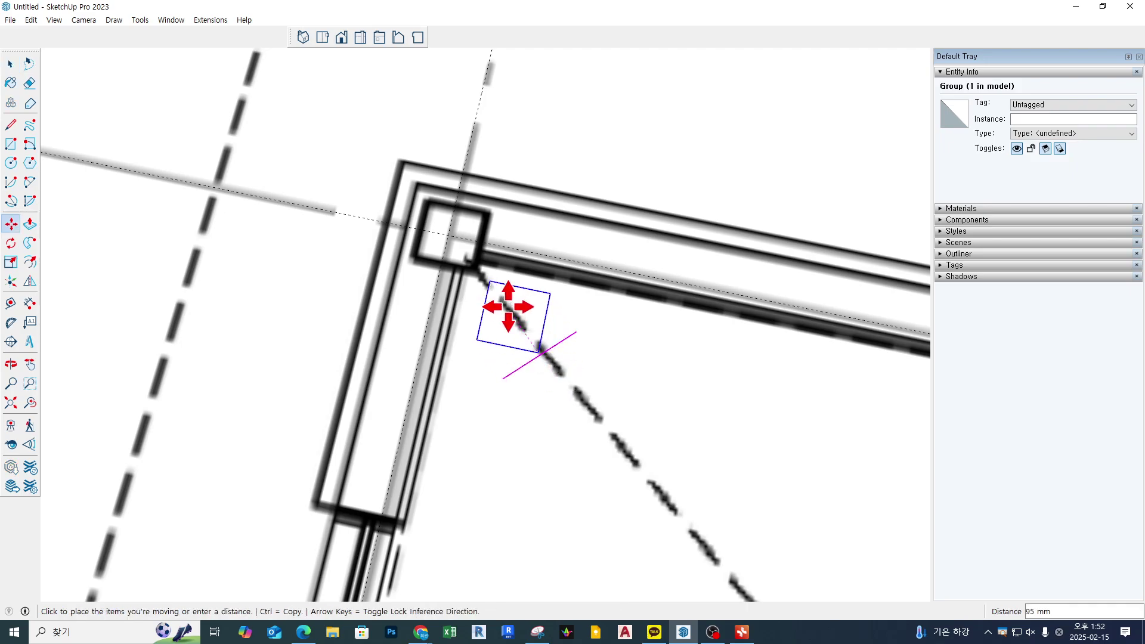
left_click(448, 236)
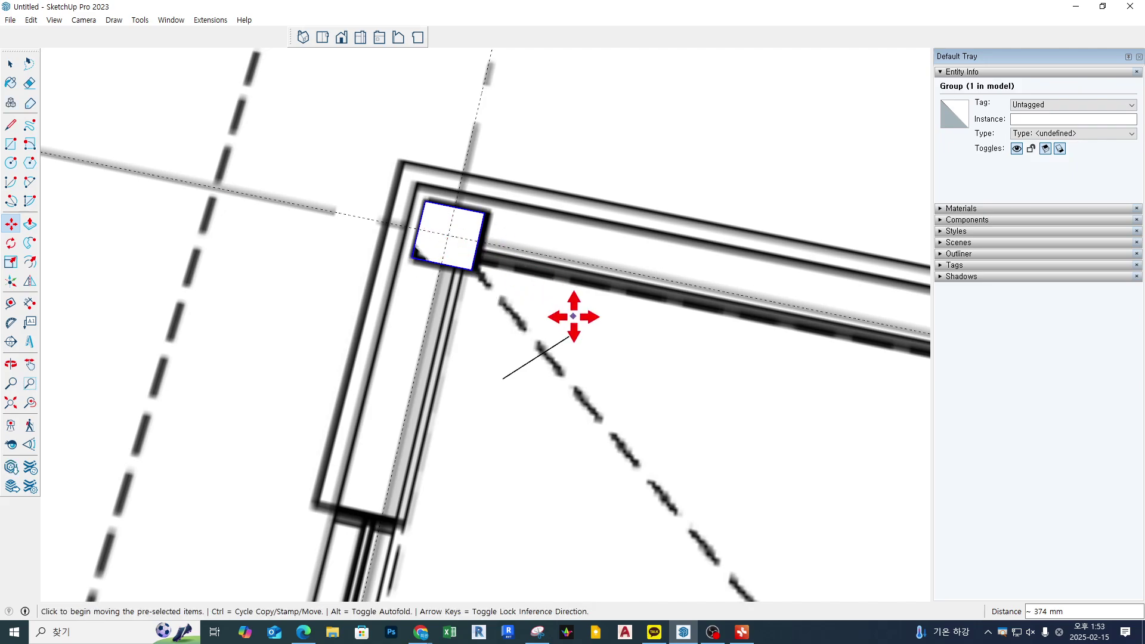
key("space")
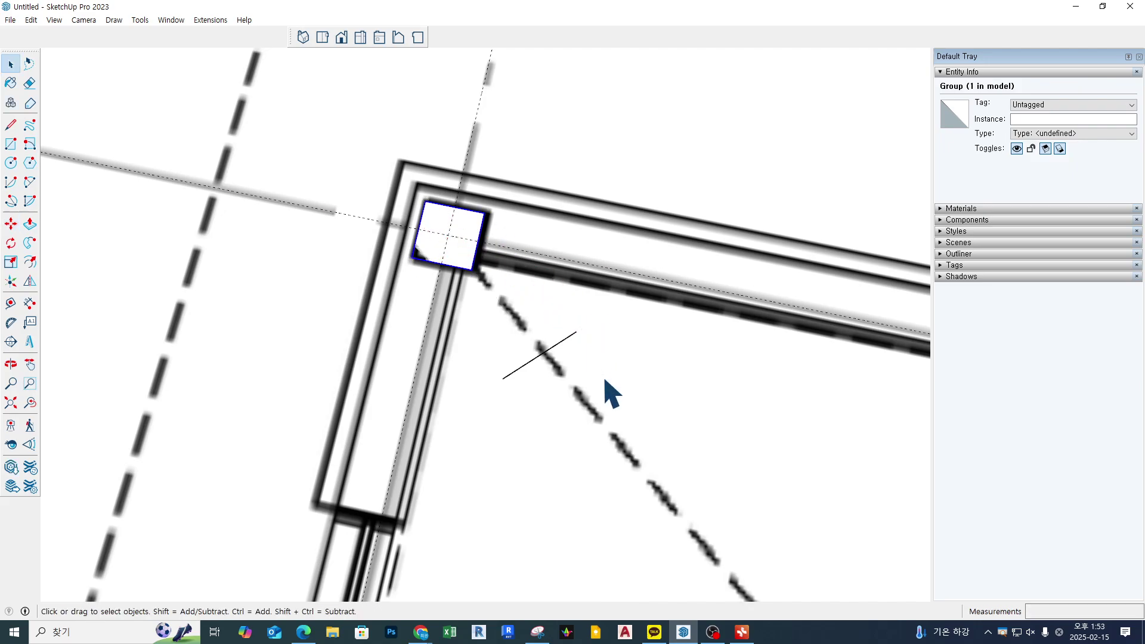
Delete the loose diagonal line next to the corner column
left_click(558, 351)
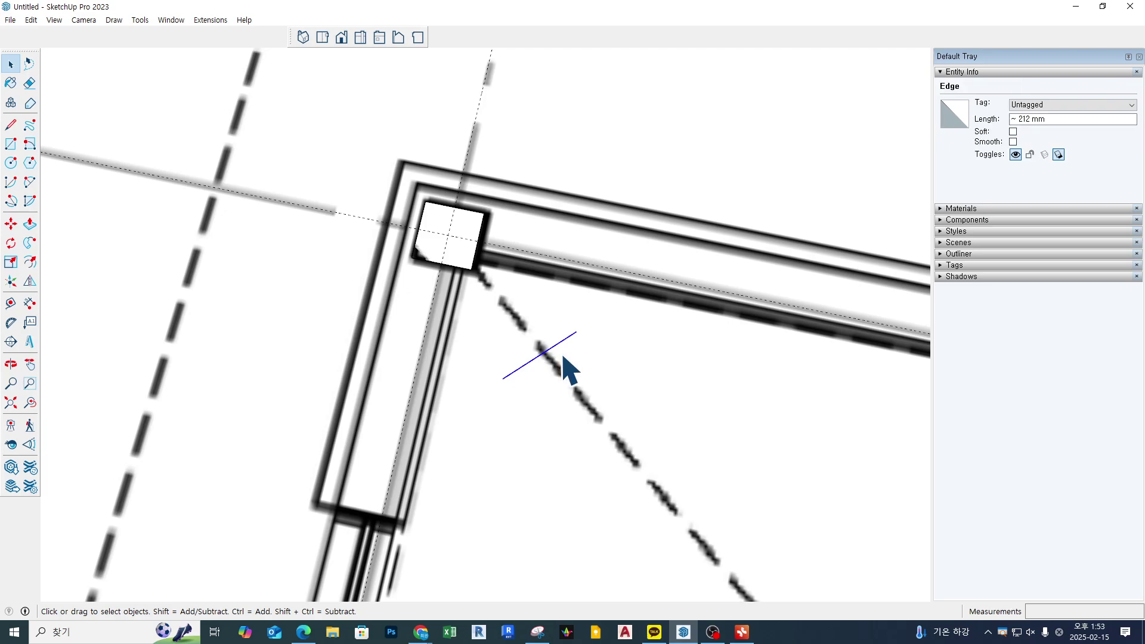
left_click(567, 370)
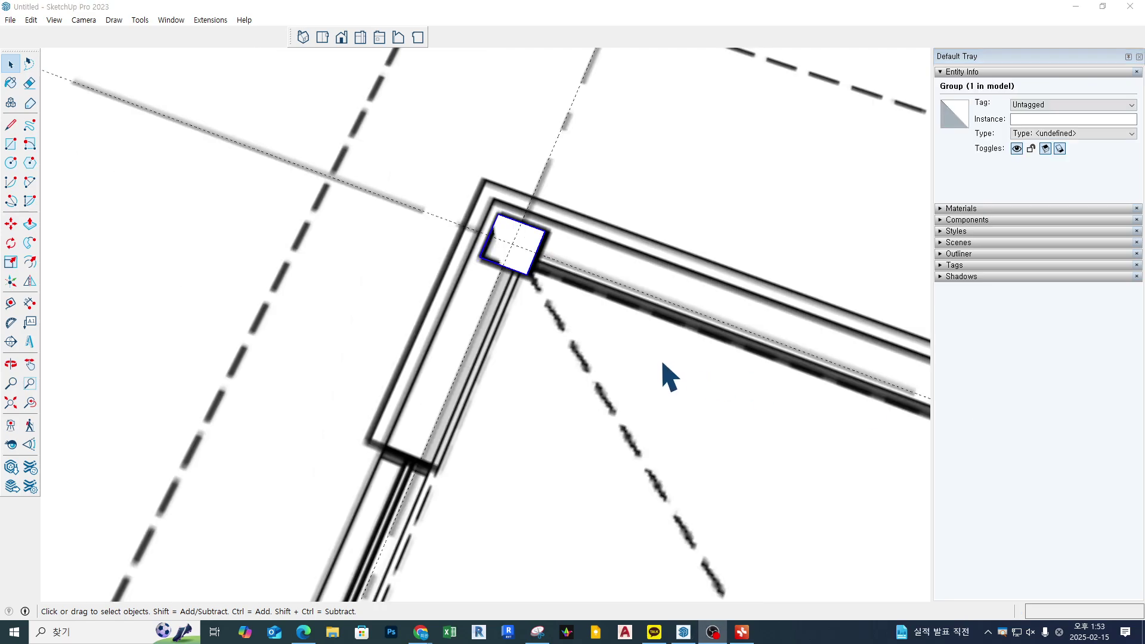
scroll(544, 322, "down", 4)
scroll(534, 294, "up", 3)
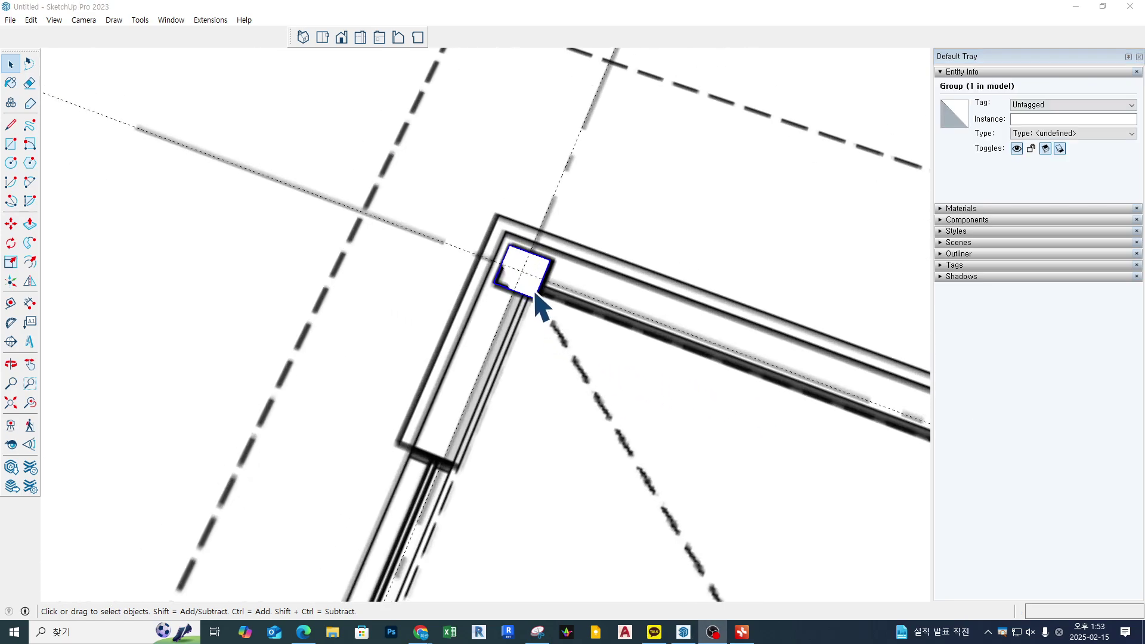
scroll(531, 267, "up", 1)
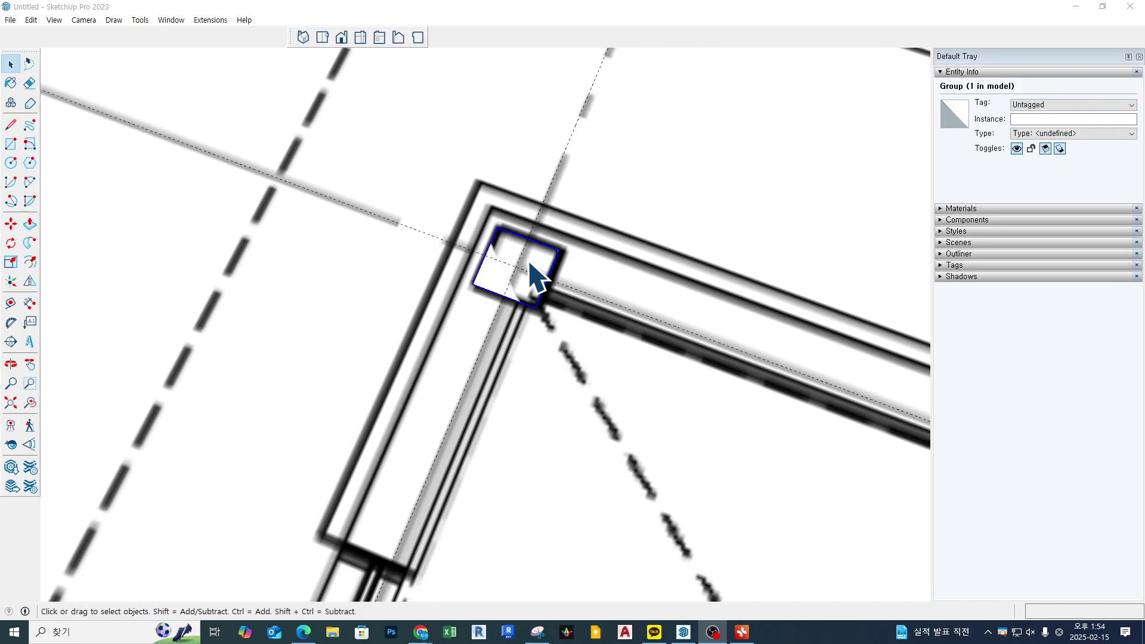
Open the column square's group for editing and check the options for hiding the rest of the model
double_click(530, 272)
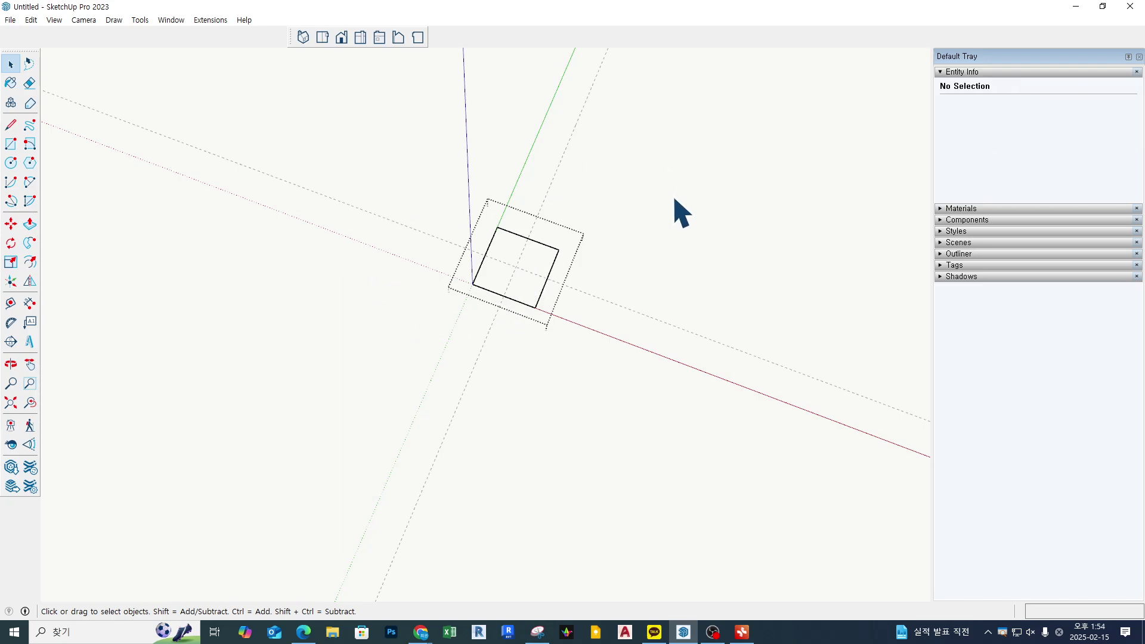
left_click(31, 20)
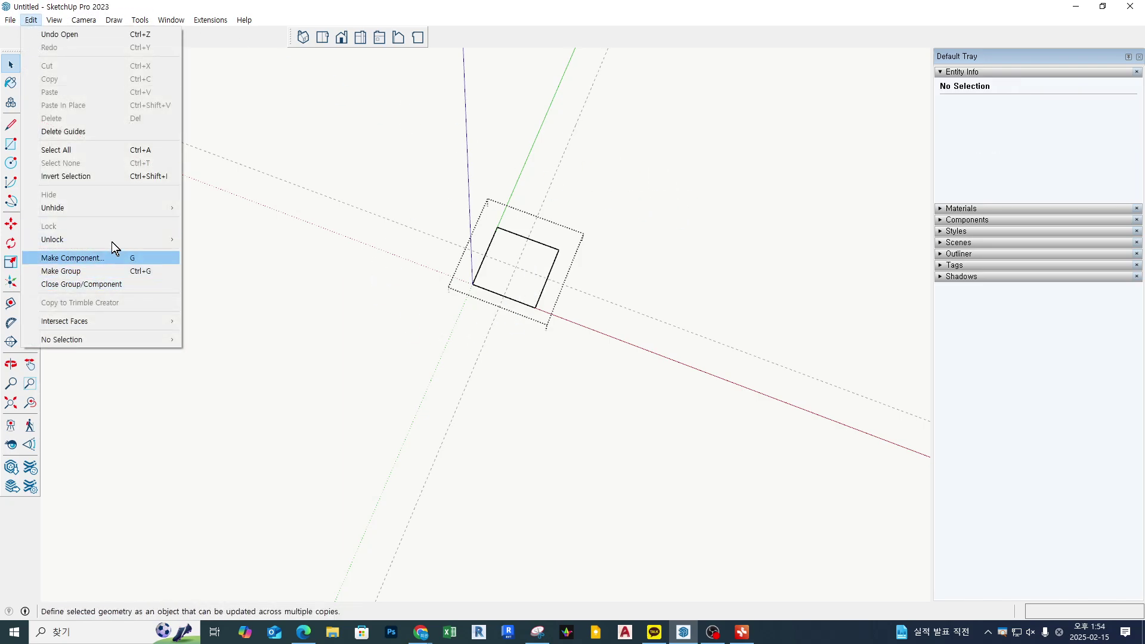
mouse_move(54, 20)
mouse_move(108, 224)
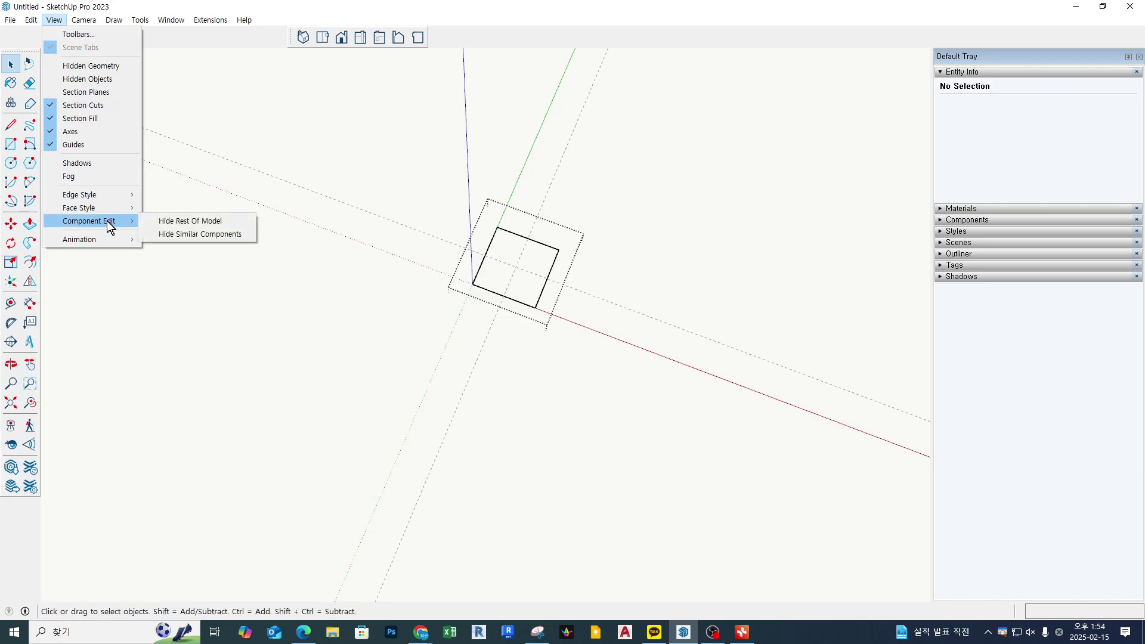
left_click(627, 6)
Extrude the square's face upward 2400 mm with Push/Pull and close the group
key("p")
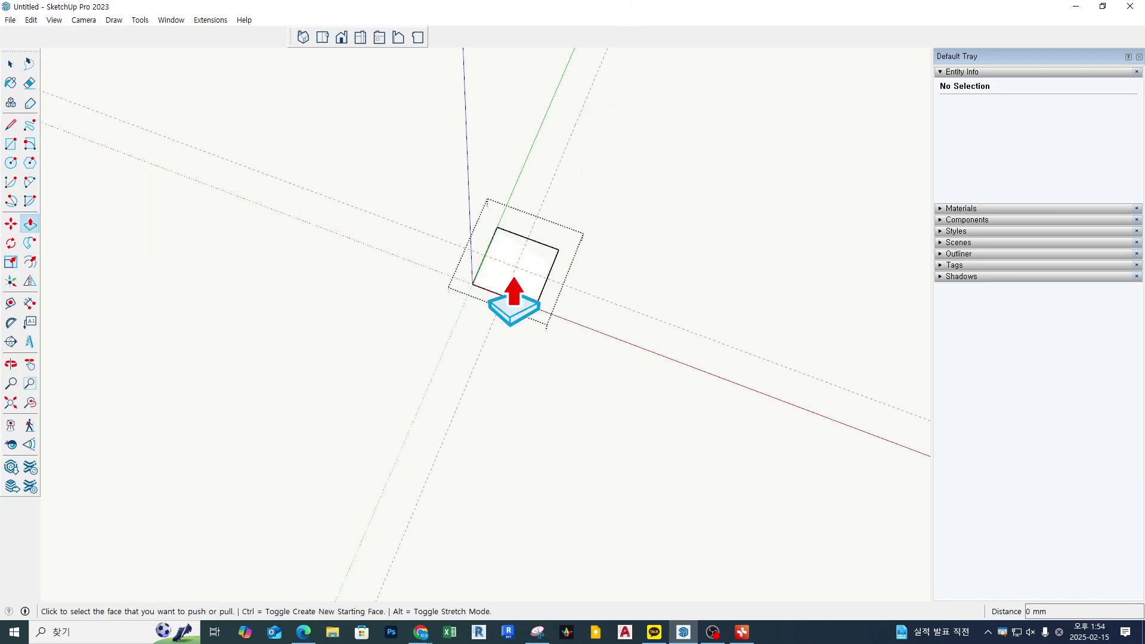
left_click(519, 281)
scroll(518, 276, "down", 2)
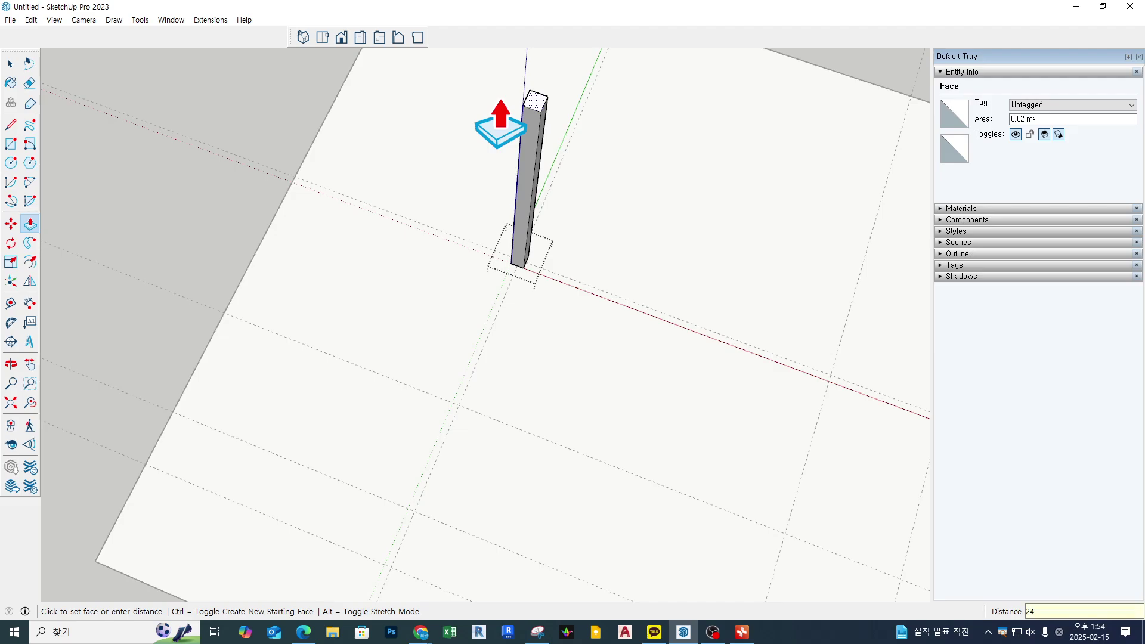
key("Return")
key("space")
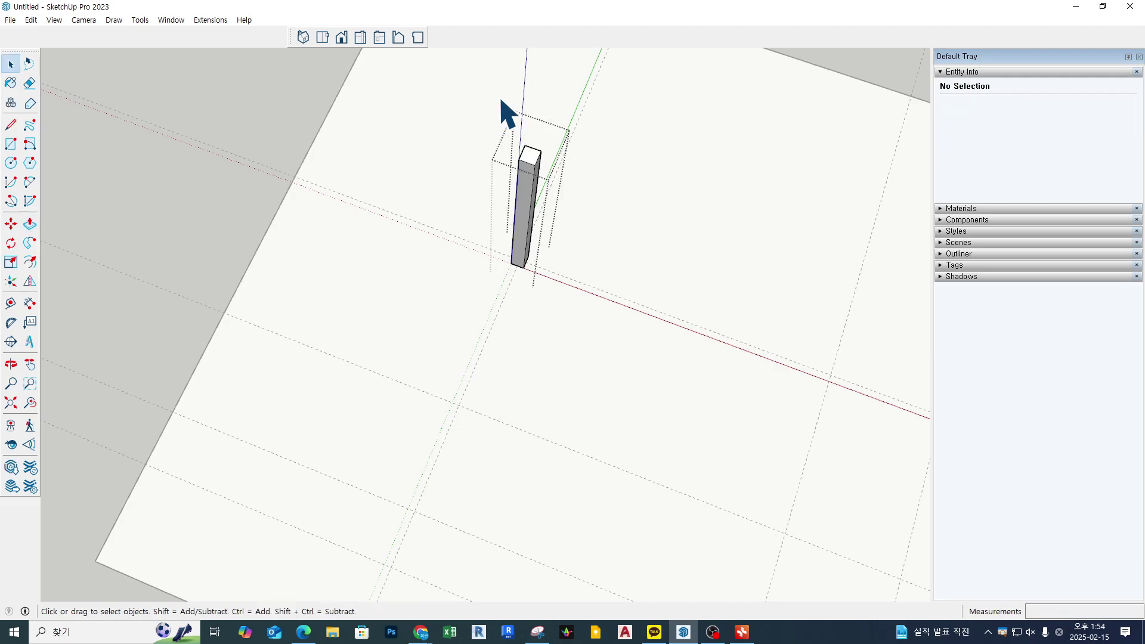
left_click(247, 96)
scroll(663, 335, "down", 2)
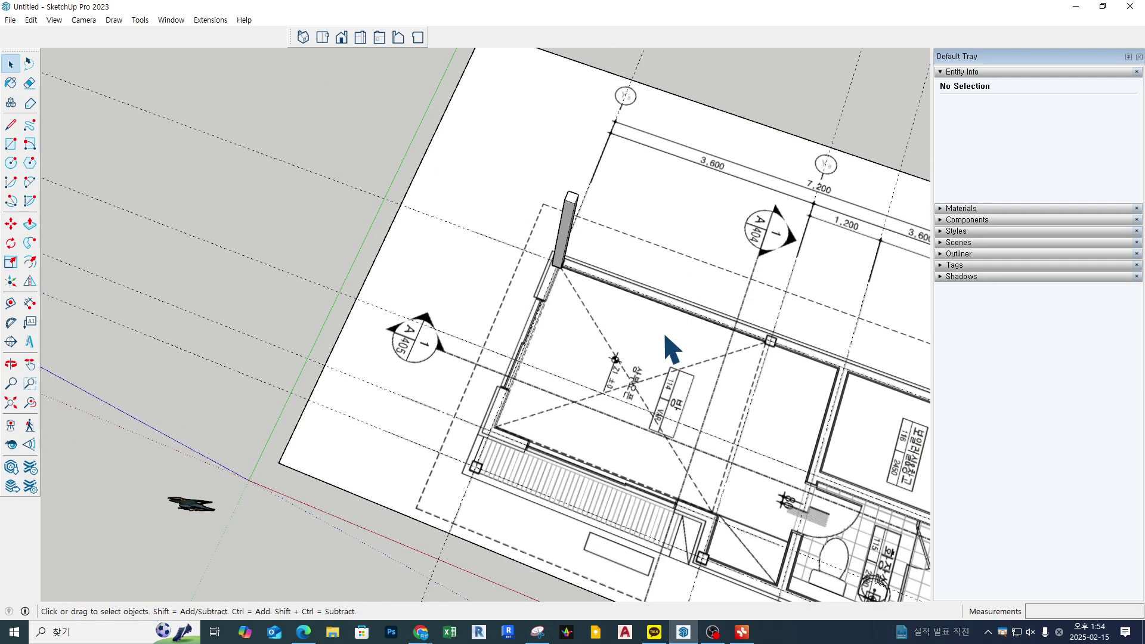
Examine the raised corner column and the remaining column positions around the floor plan
middle_click_drag(663, 335, 596, 169)
scroll(600, 216, "up", 3)
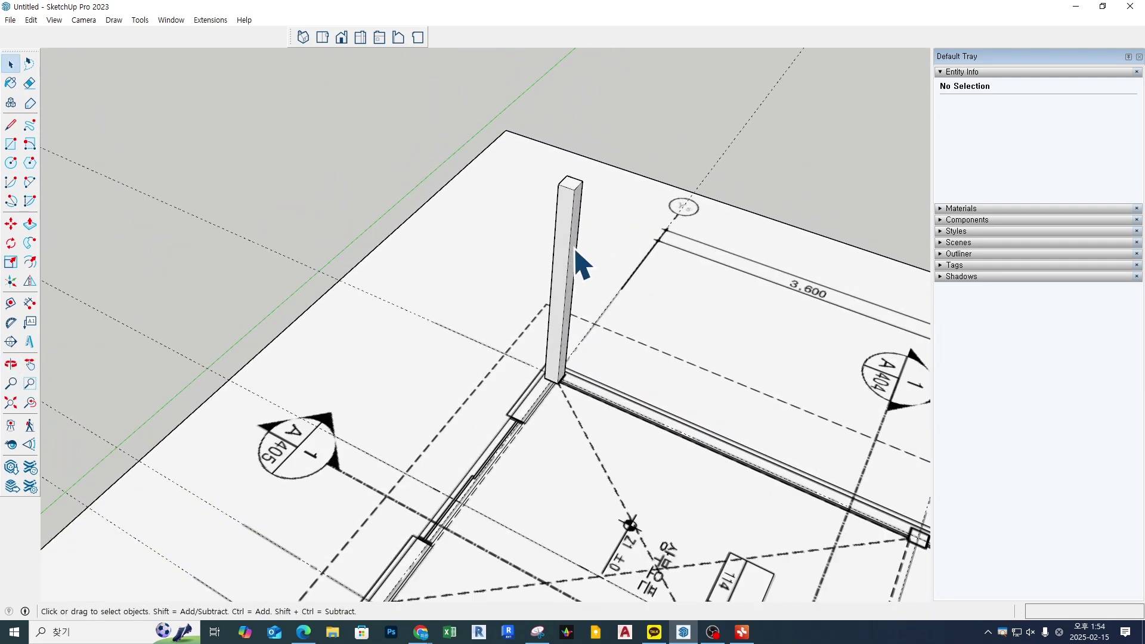
middle_click_drag(658, 303, 450, 173, "shift")
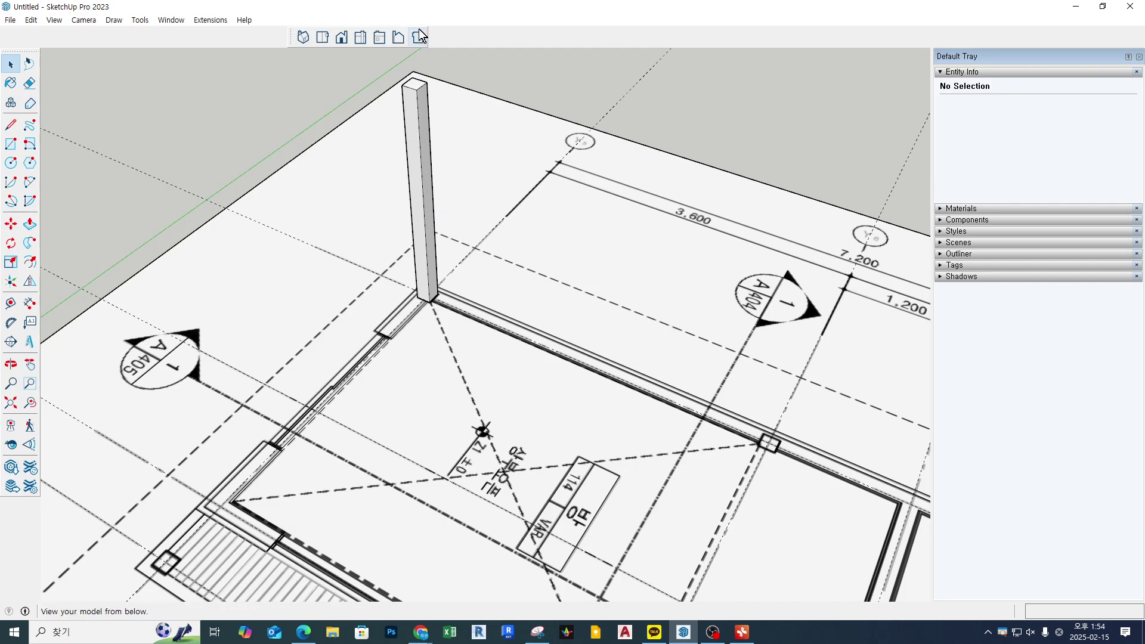
scroll(503, 250, "down", 3)
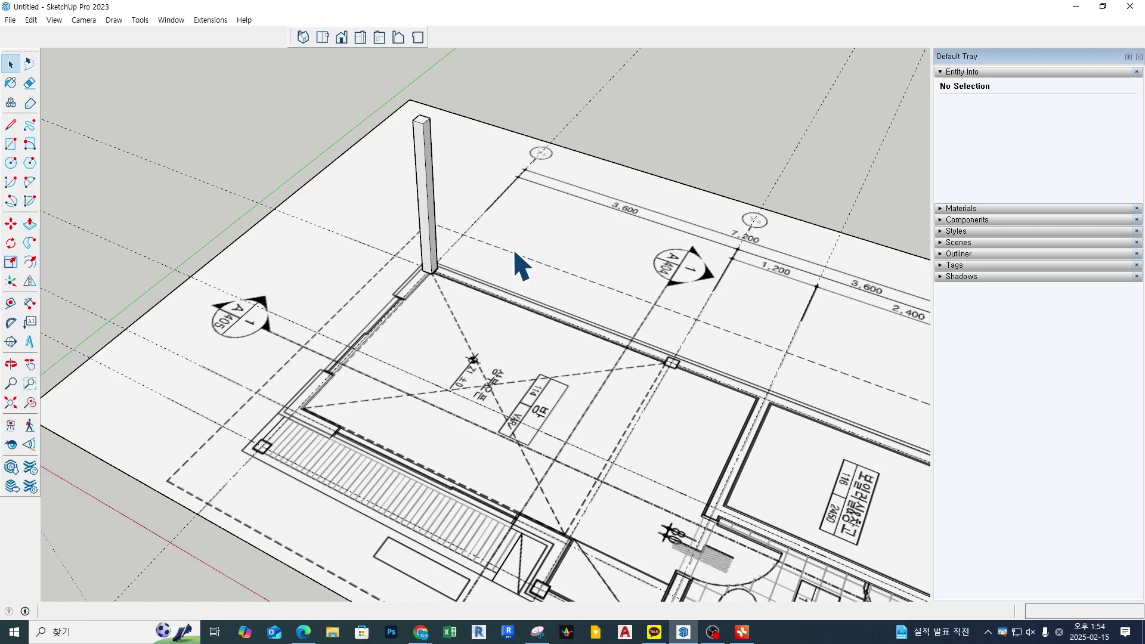
scroll(524, 264, "down", 1)
middle_click_drag(525, 263, 518, 293)
middle_click_drag(615, 398, 549, 282, "shift")
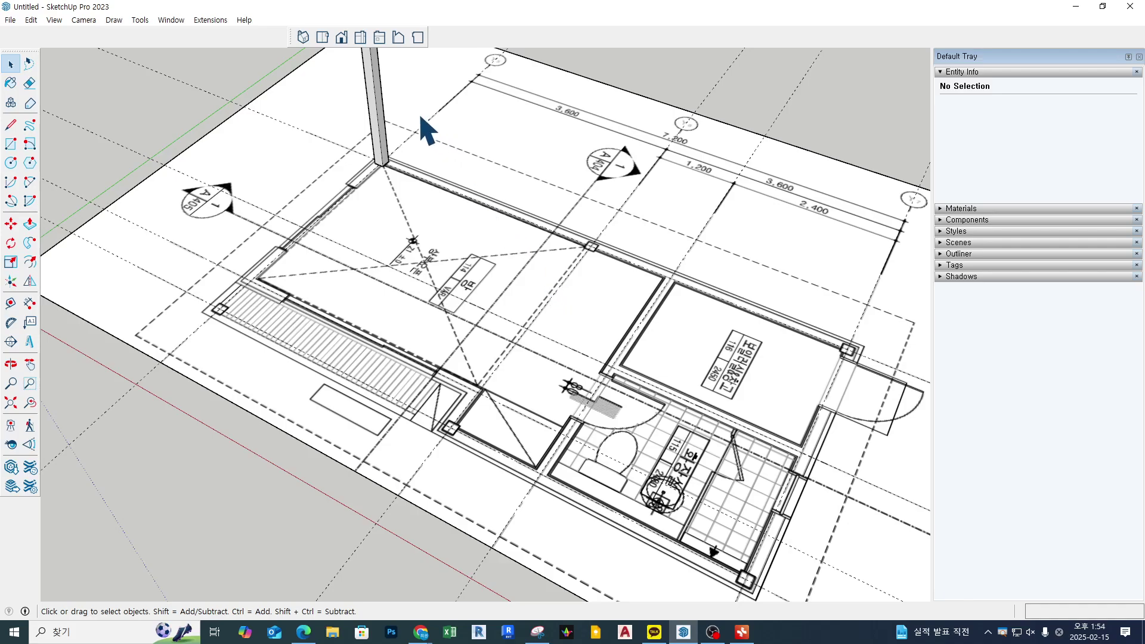
middle_click_drag(429, 210, 462, 272, "shift")
mouse_move(593, 281)
left_mouse_down()
mouse_move(626, 298)
mouse_move(633, 286)
left_mouse_up()
mouse_move(870, 382)
left_mouse_down()
mouse_move(883, 412)
mouse_move(902, 416)
left_mouse_up()
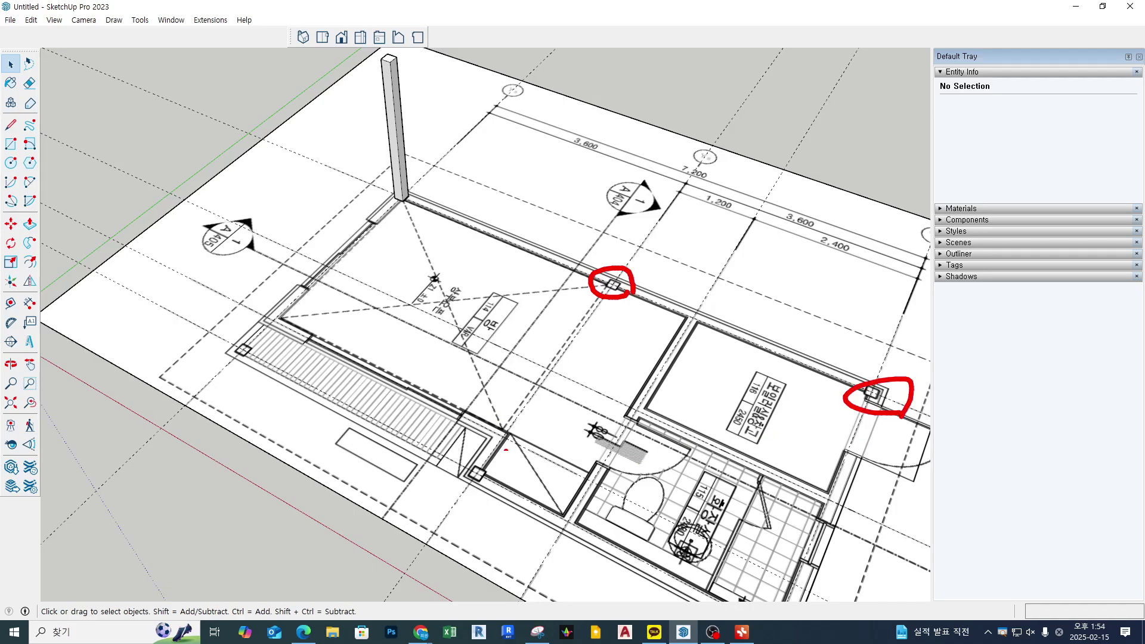
left_click_drag(482, 486, 488, 471)
left_click_drag(243, 333, 269, 349)
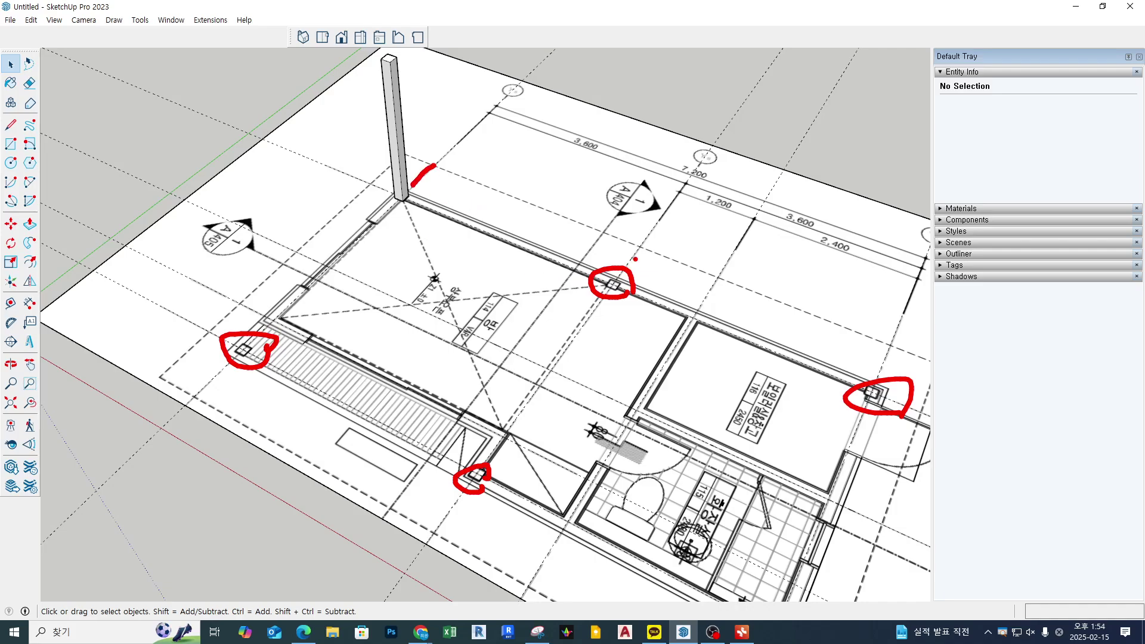
key("Escape")
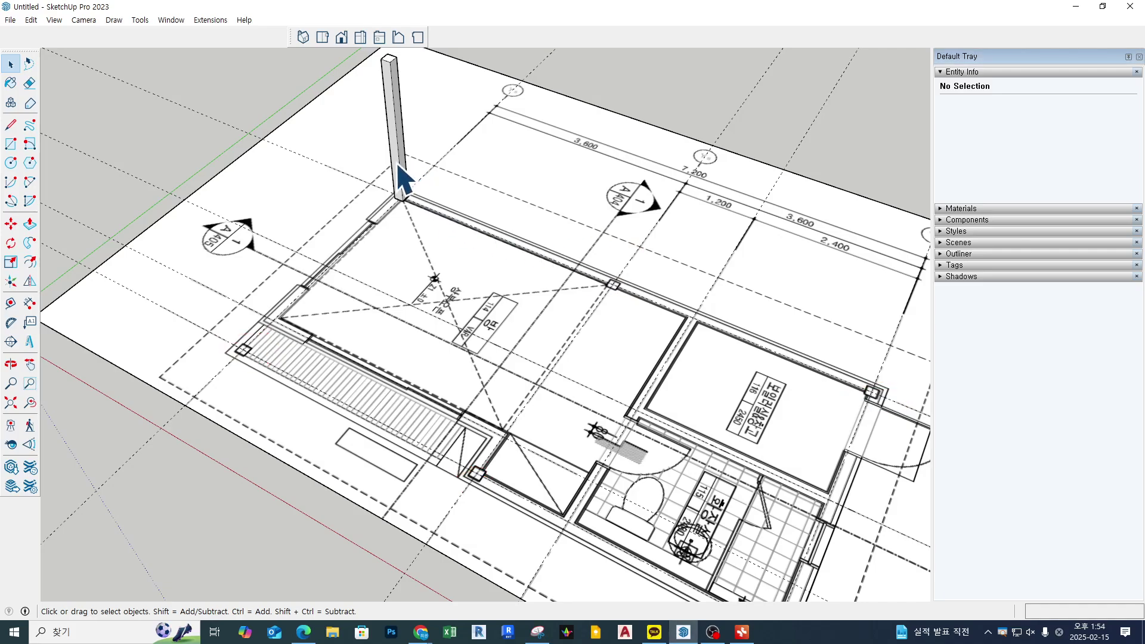
Try to move the corner column by its base corner onto the next column mark along the long wall
left_click(399, 178)
middle_click_drag(470, 204, 492, 257)
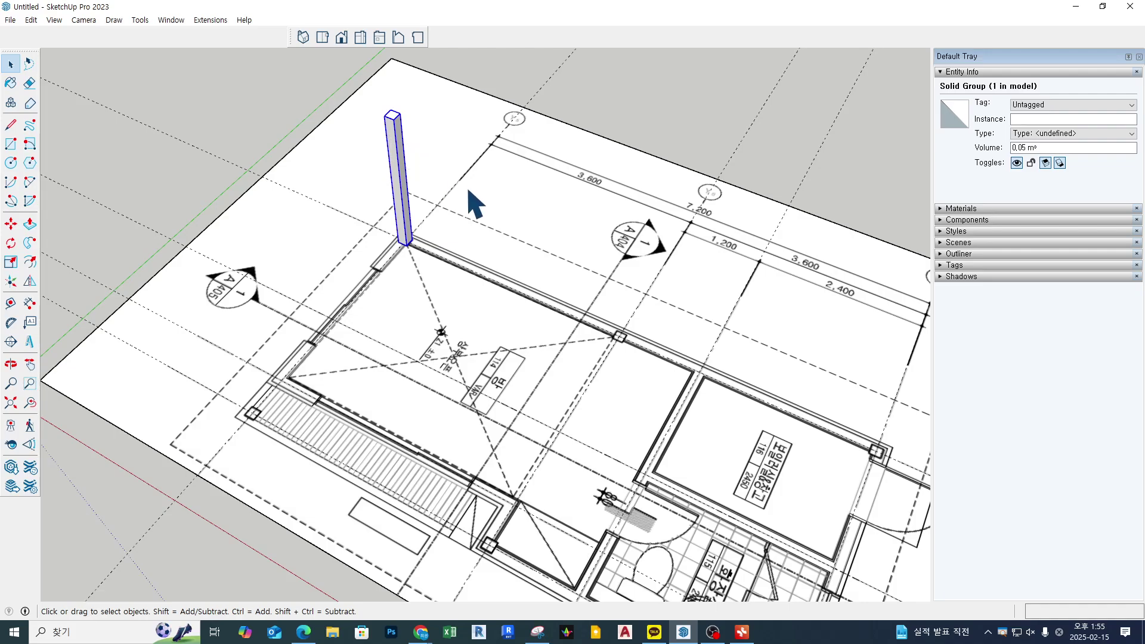
key("m")
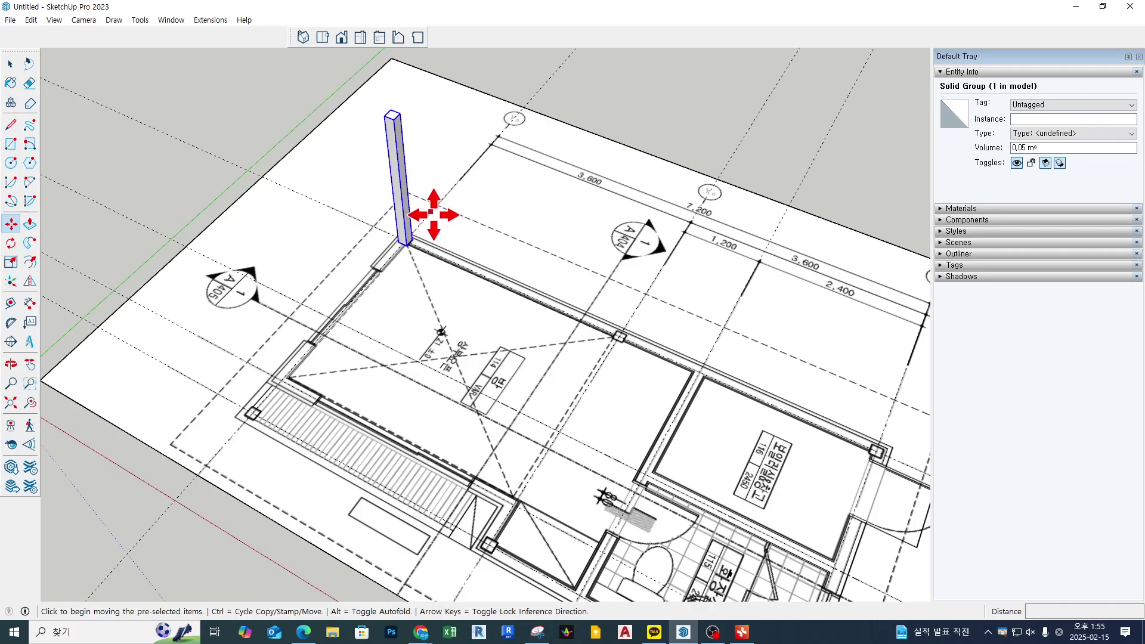
scroll(406, 244, "up", 3)
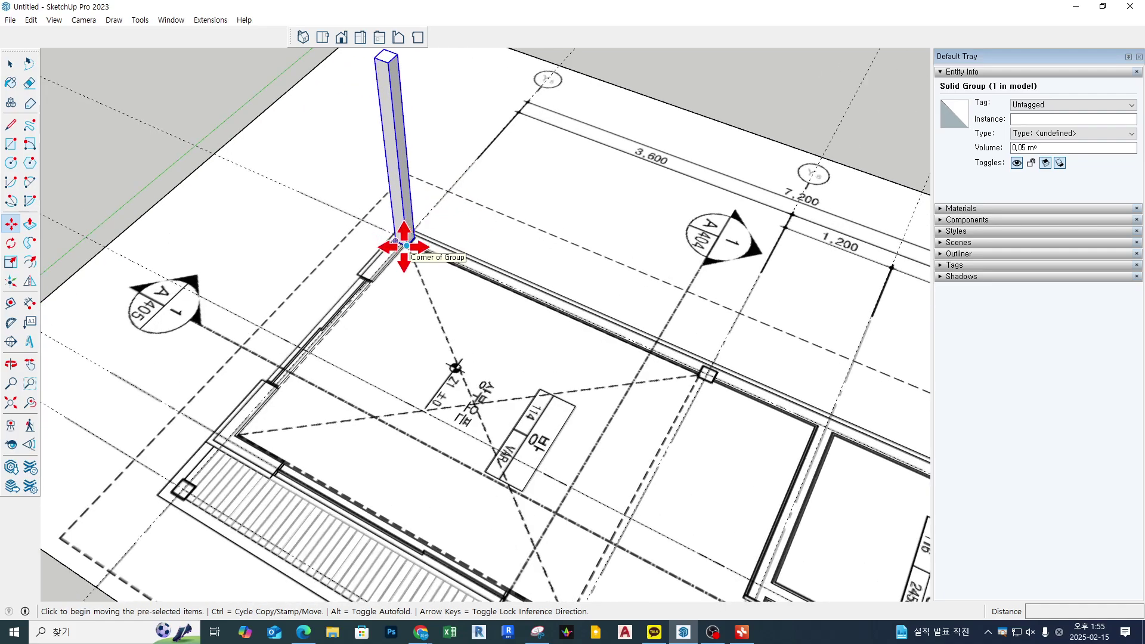
scroll(405, 246, "up", 4)
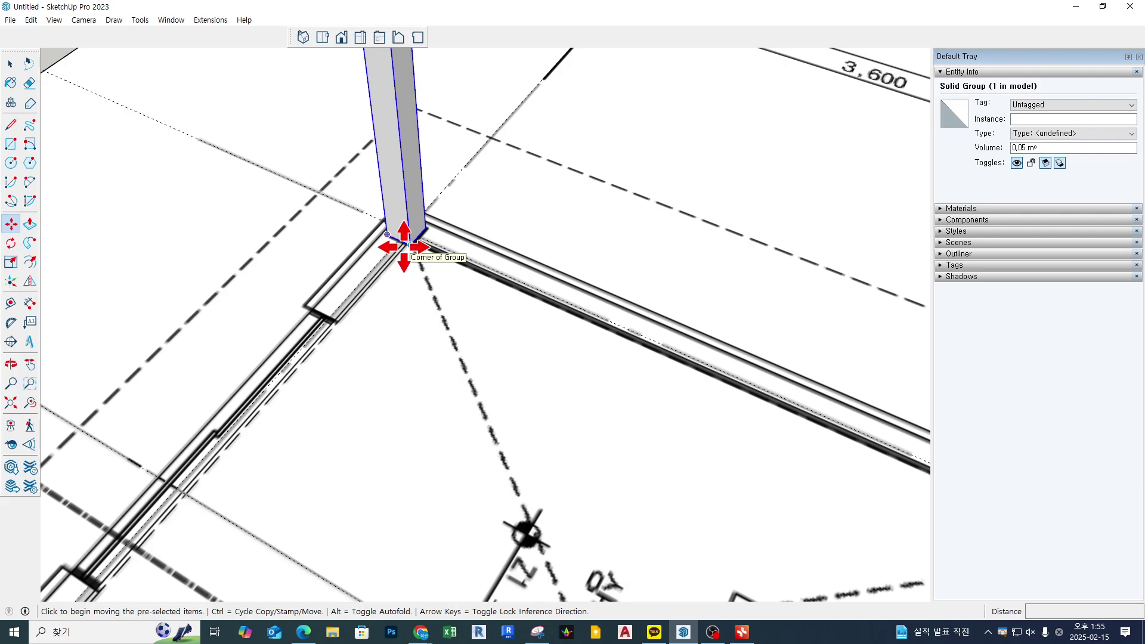
left_click(404, 247)
scroll(524, 306, "down", 3)
scroll(396, 255, "up", 5)
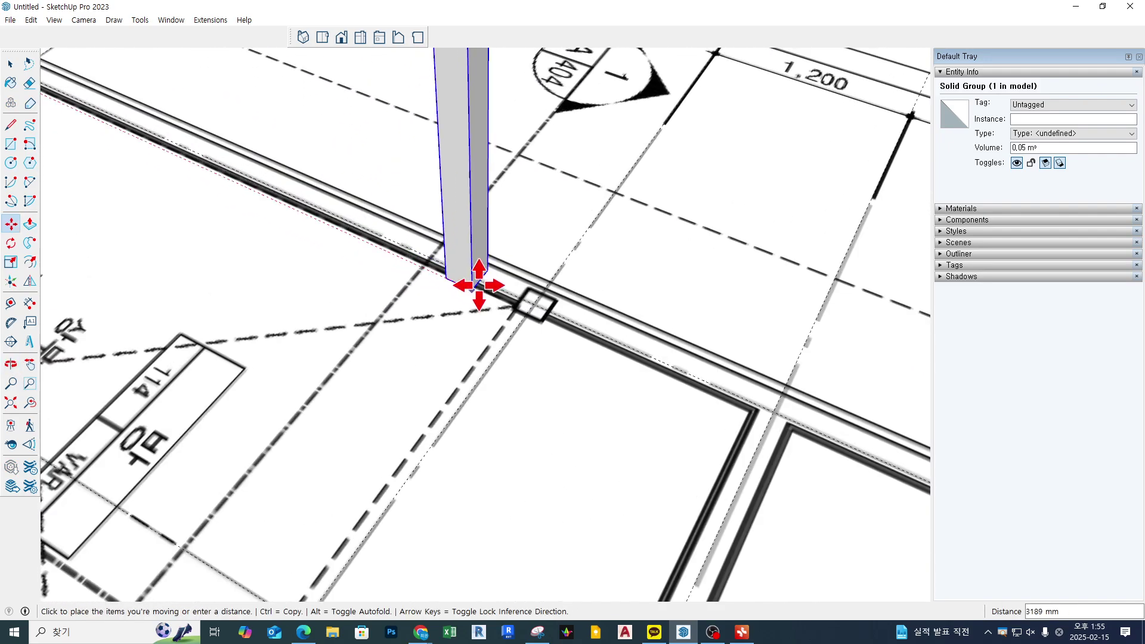
left_click(544, 322)
scroll(550, 325, "down", 4)
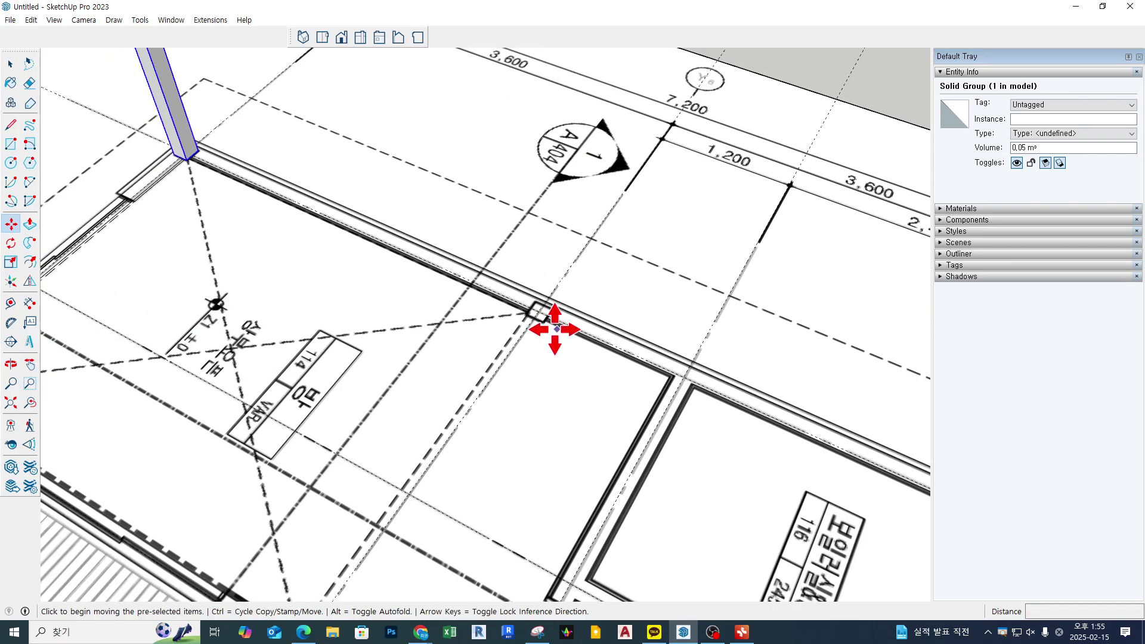
Copy the corner column 3600 mm along the long wall, using the grid guides outside the building as reference points
middle_click_drag(690, 263, 613, 230)
scroll(626, 222, "up", 6)
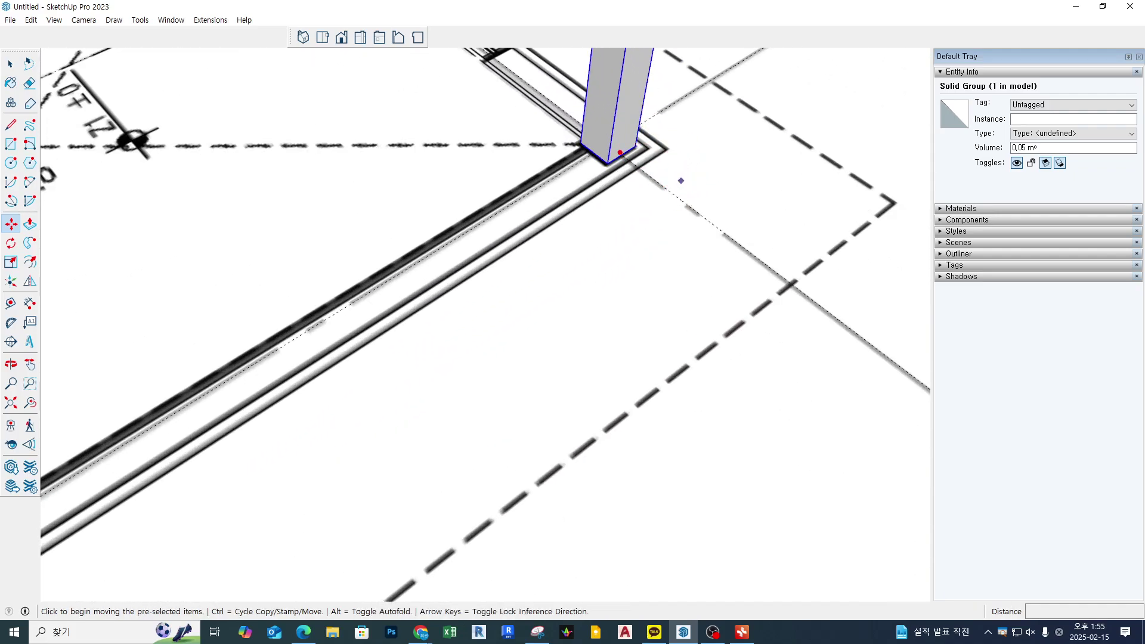
left_click_drag(620, 153, 697, 207)
scroll(704, 215, "down", 2)
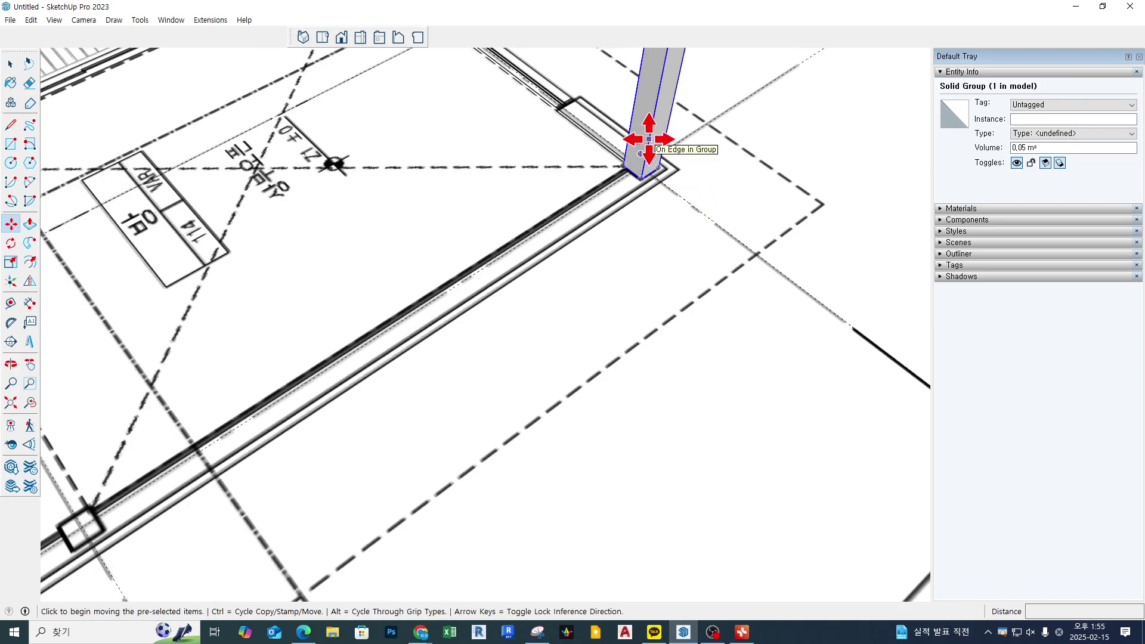
key("ctrl")
left_click(701, 213)
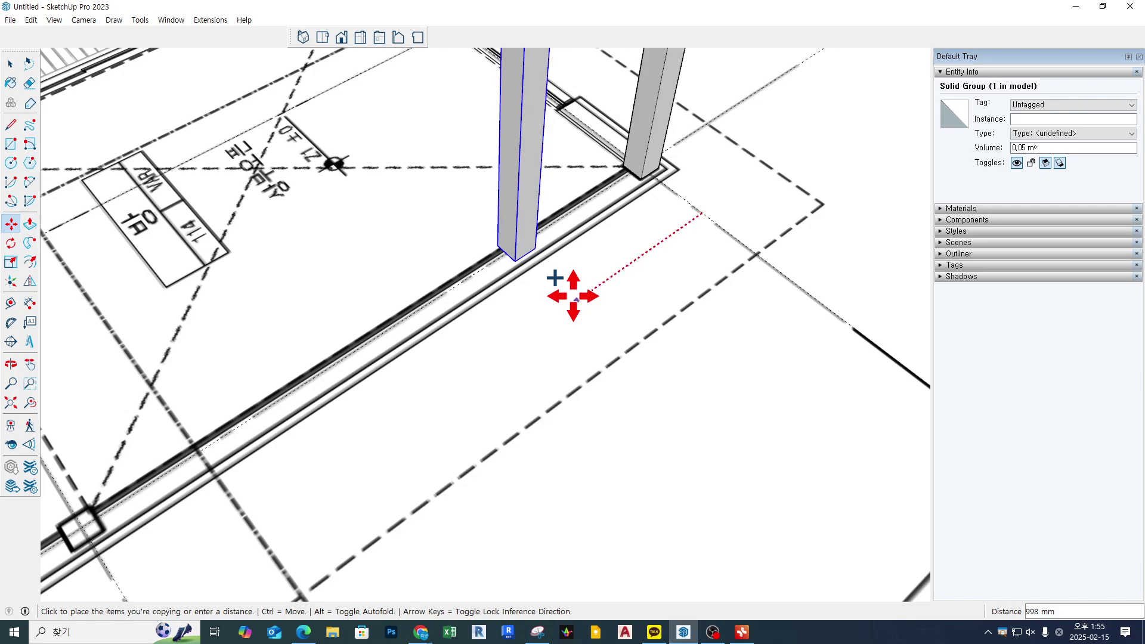
scroll(672, 275, "down", 3)
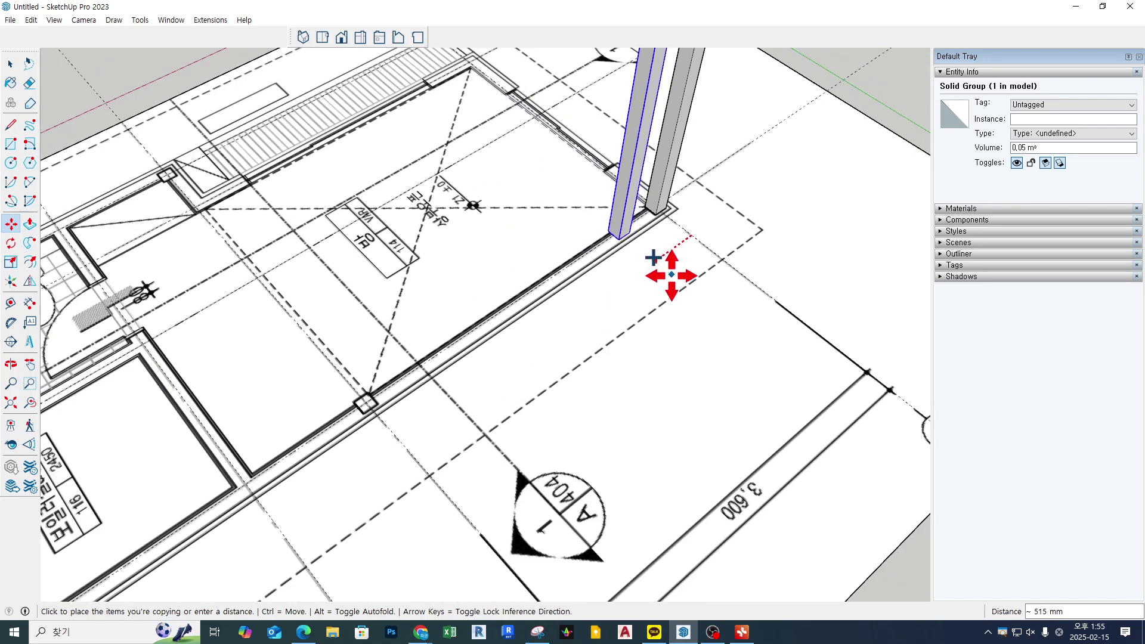
scroll(536, 382, "up", 2)
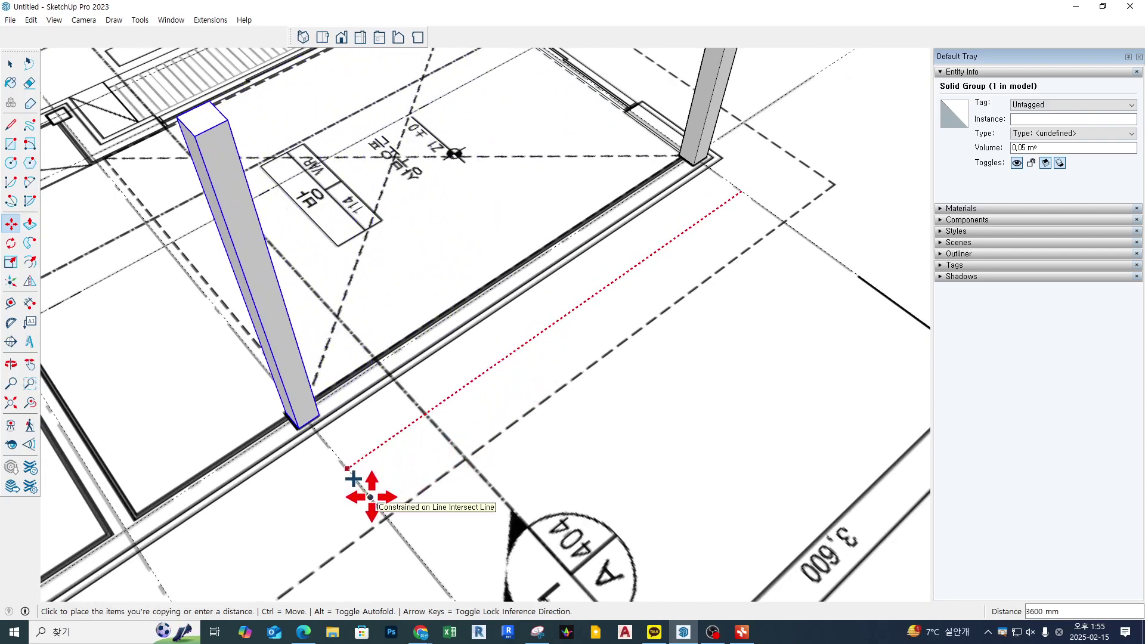
left_click(370, 497)
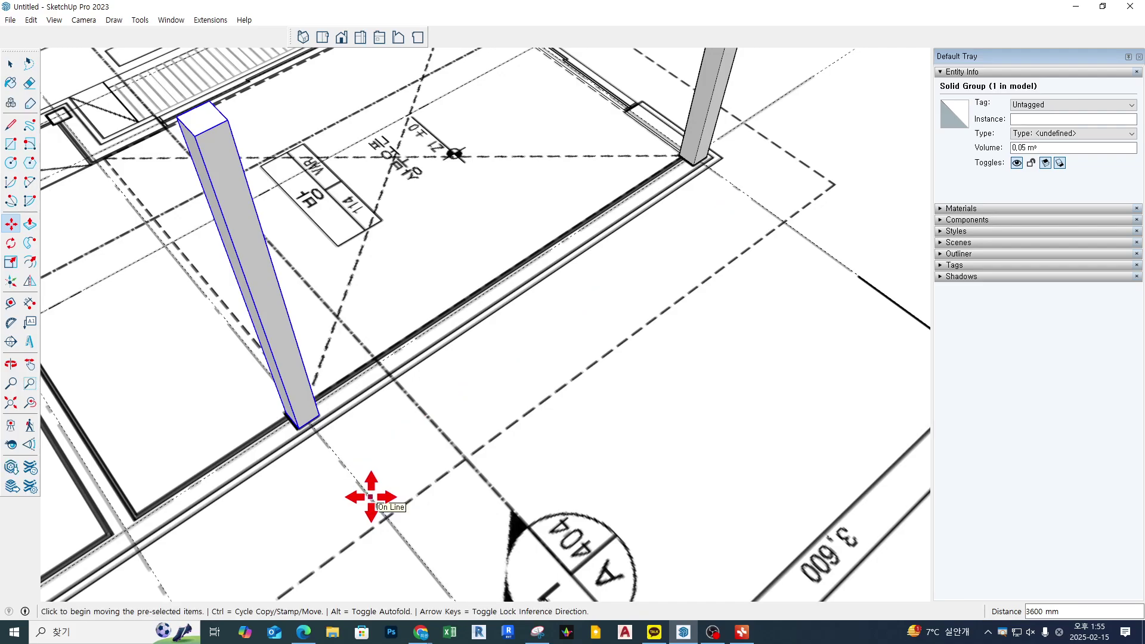
Copy the middle column another 3600 mm along the wall to the outer corner of room 116, snapping to the grid guide
scroll(697, 268, "down", 3)
scroll(557, 350, "up", 2)
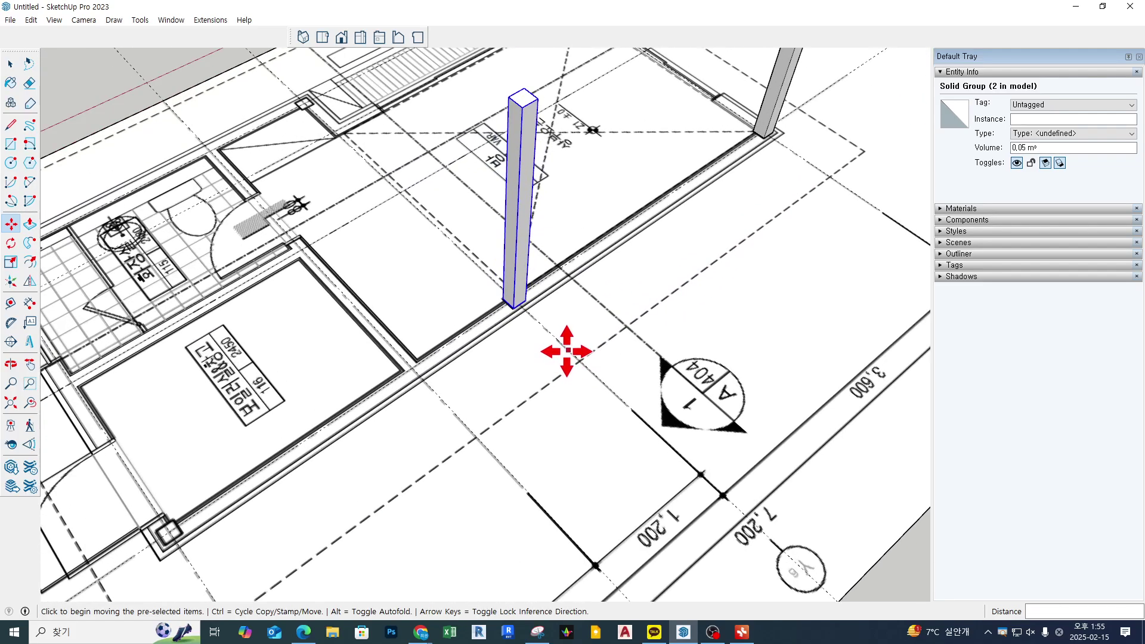
left_click(561, 343)
key("ctrl")
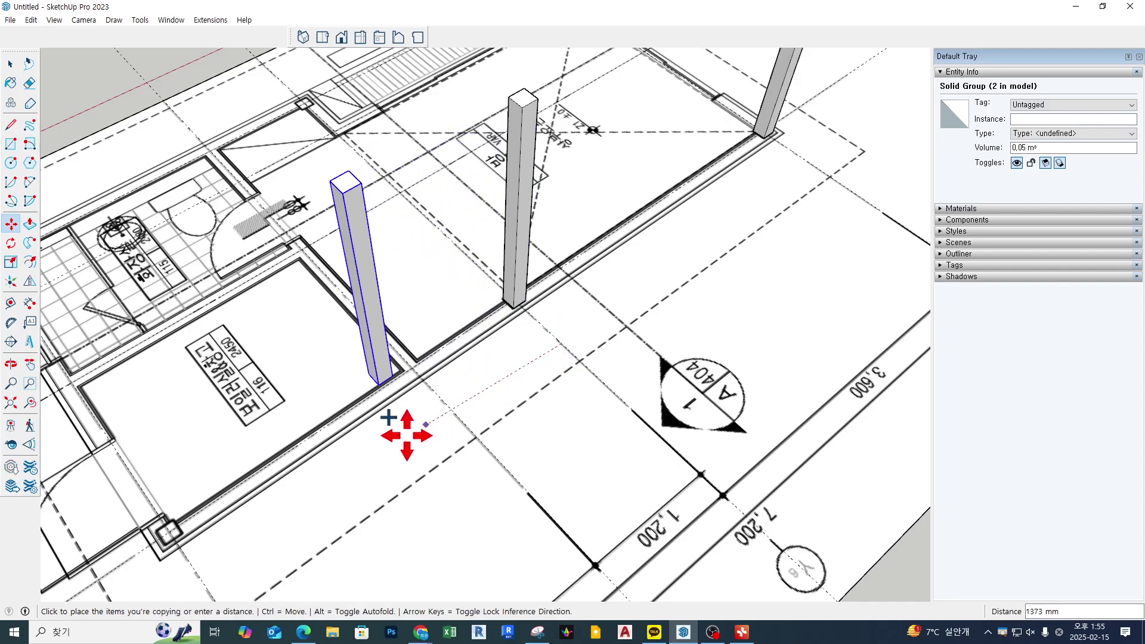
middle_click_drag(288, 531, 432, 433, "shift")
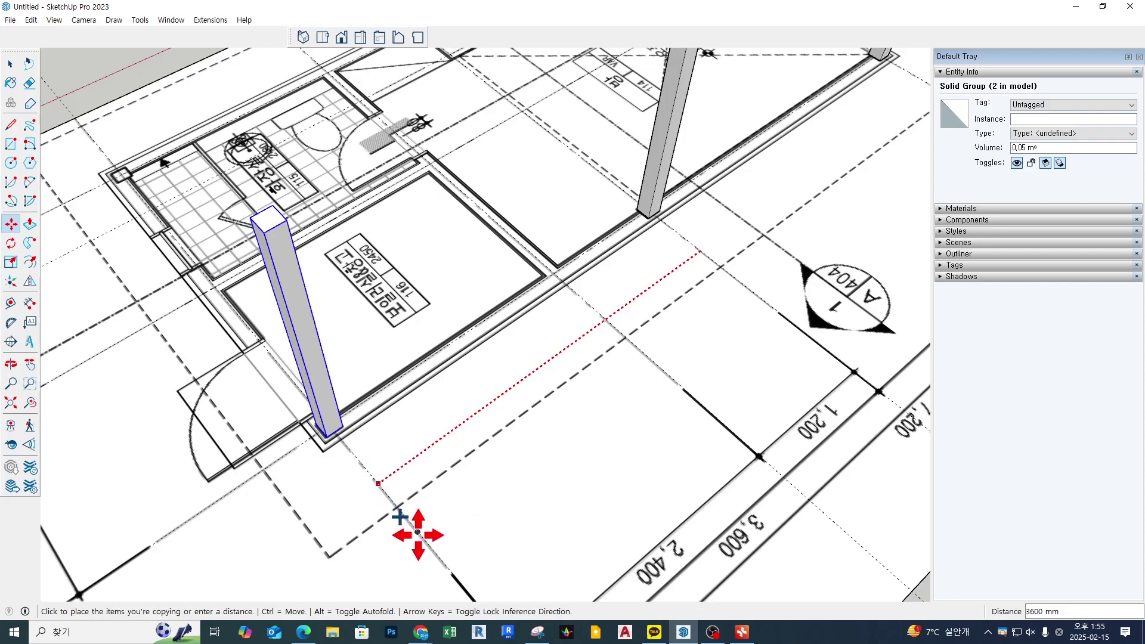
left_click(427, 542)
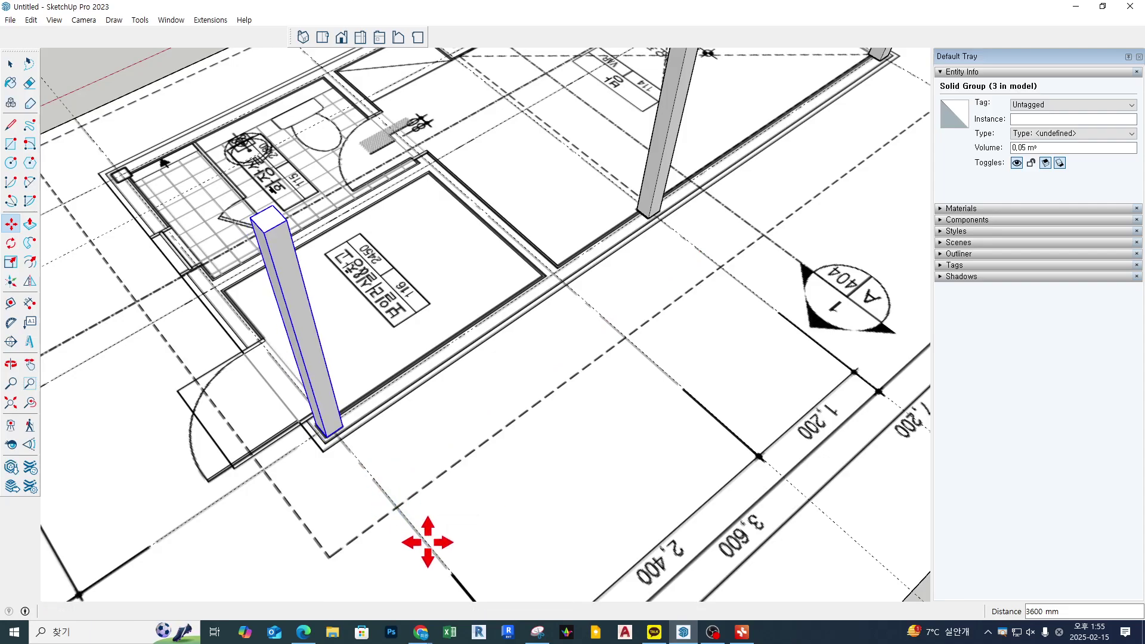
mouse_move(428, 542)
middle_mouse_down()
mouse_move(358, 473)
mouse_move(557, 460)
mouse_move(902, 410)
middle_mouse_up()
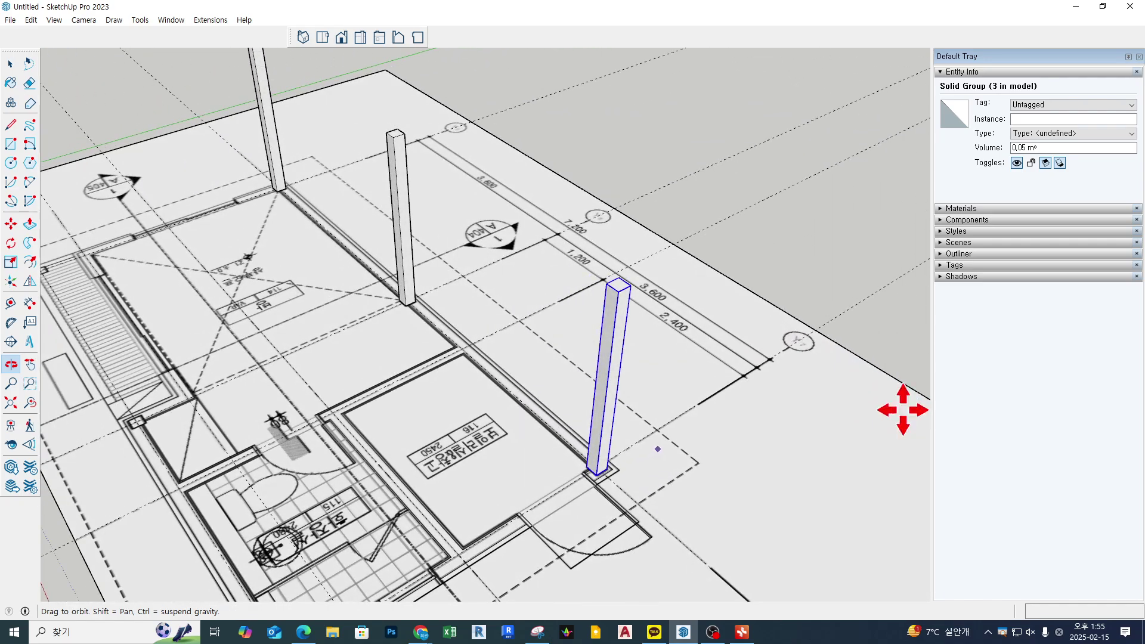
Copy the column at room 116's outer corner 3600 mm across the building to the opposite corner, using the outside grid guides as reference points
scroll(631, 373, "down", 4)
mouse_move(626, 381)
middle_mouse_down()
mouse_move(672, 488)
mouse_move(661, 491)
mouse_move(722, 341)
middle_mouse_up()
scroll(654, 492, "up", 1)
left_click(722, 341)
key("ctrl")
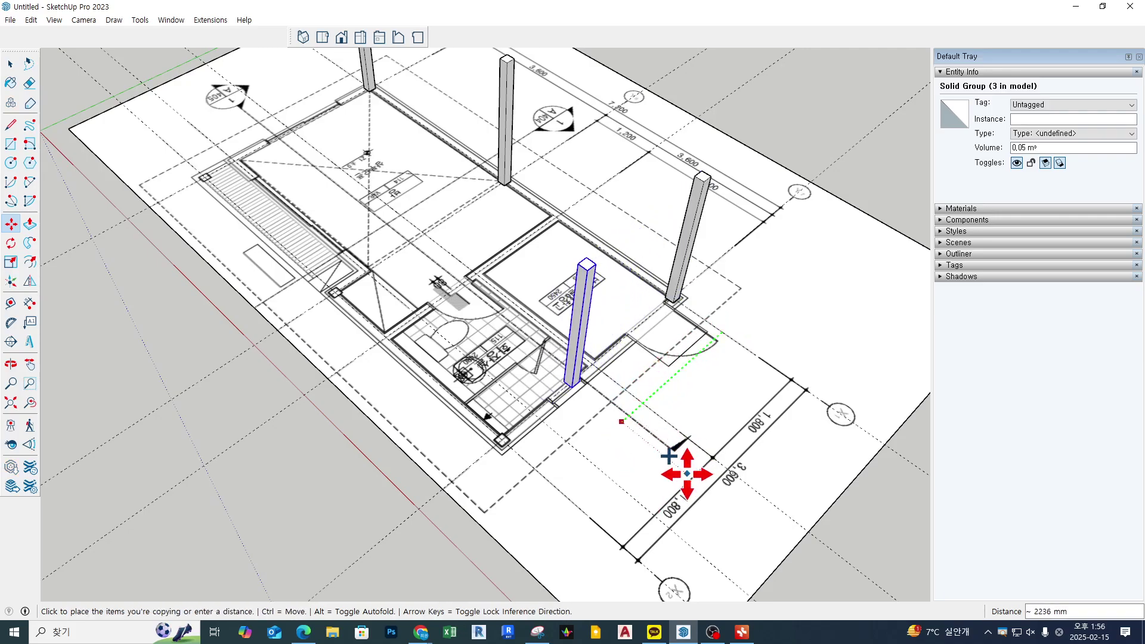
left_click(566, 496)
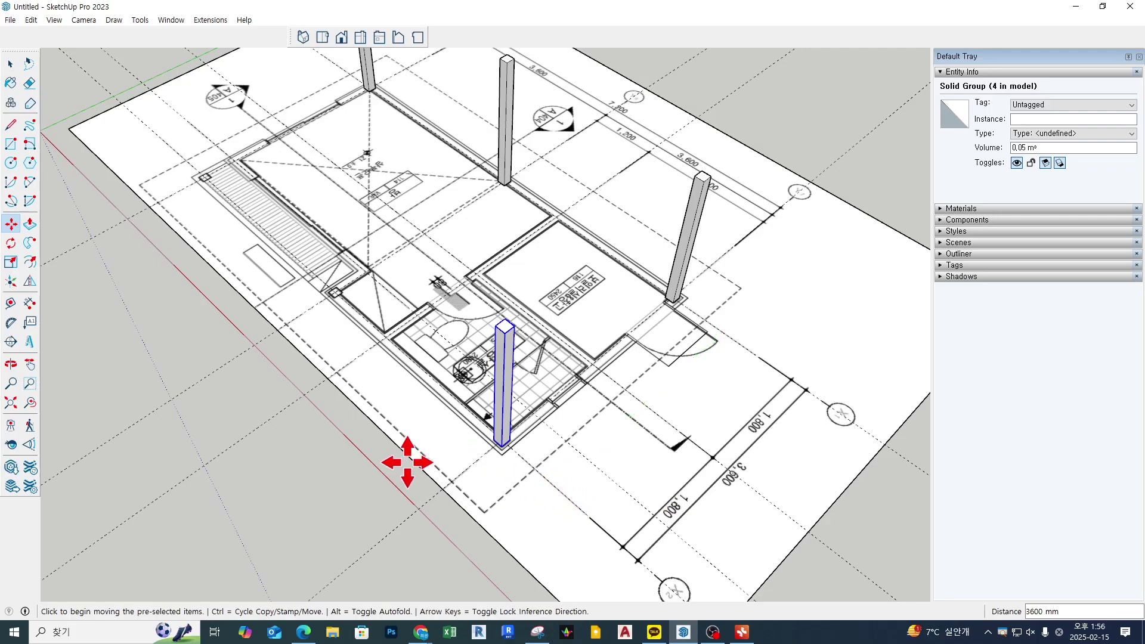
Copy the new corner column along the opposite long wall to the middle grid line, snapping to the guide intersections outside the building
left_click(458, 474)
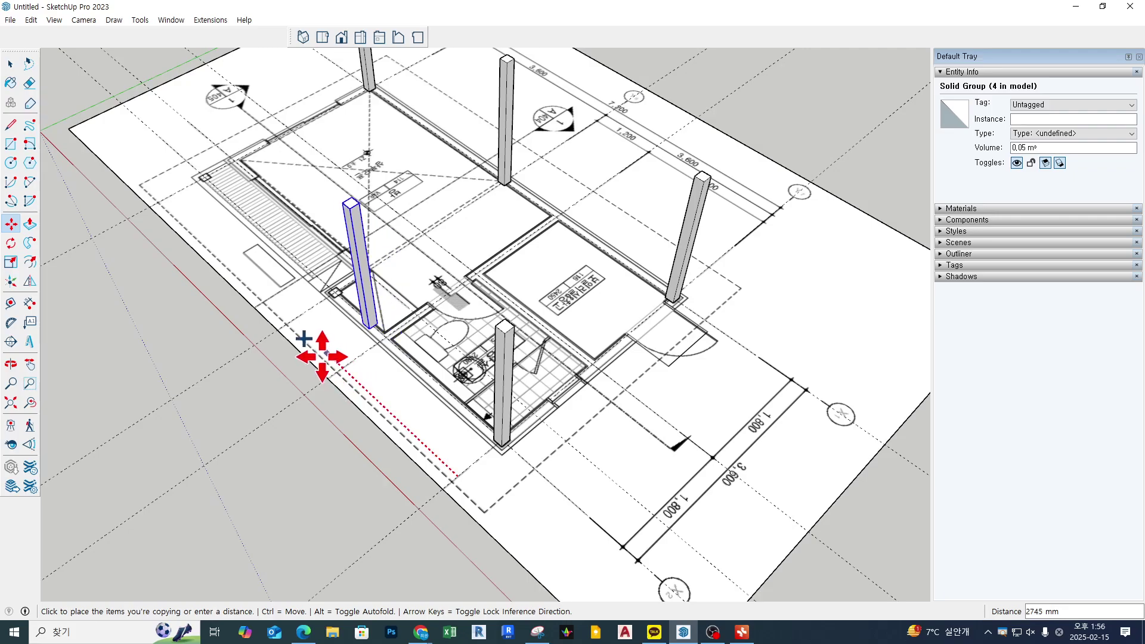
left_click(209, 379)
middle_click_drag(208, 379, 494, 409)
middle_click_drag(497, 316, 276, 299)
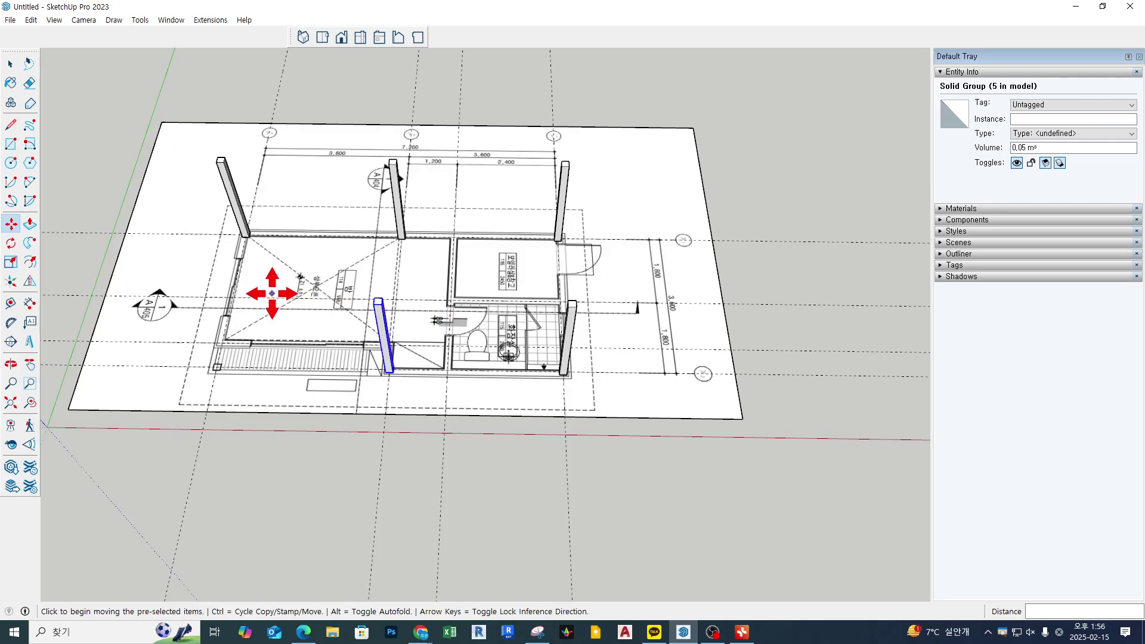
Place another column copy at the remaining building corner beside the hatched deck
key("space")
left_click(236, 205)
middle_click_drag(204, 299, 688, 374)
scroll(660, 310, "up", 3)
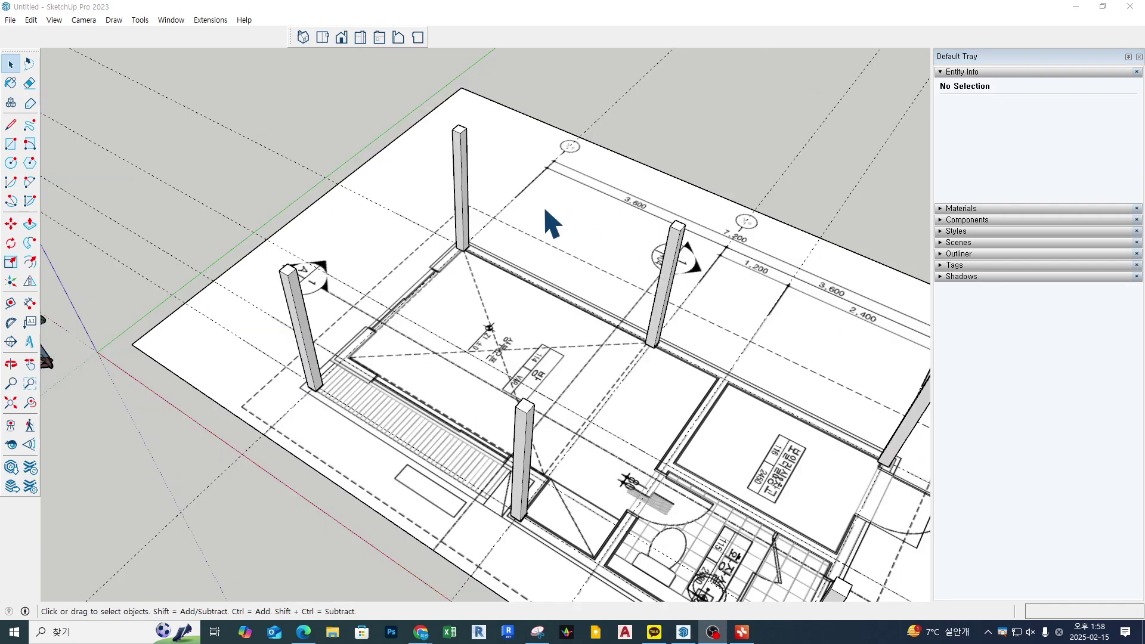
Examine the long wall between the corner column and the middle column for evenly spaced stud positions
middle_click_drag(545, 222, 534, 230)
scroll(480, 256, "up", 5)
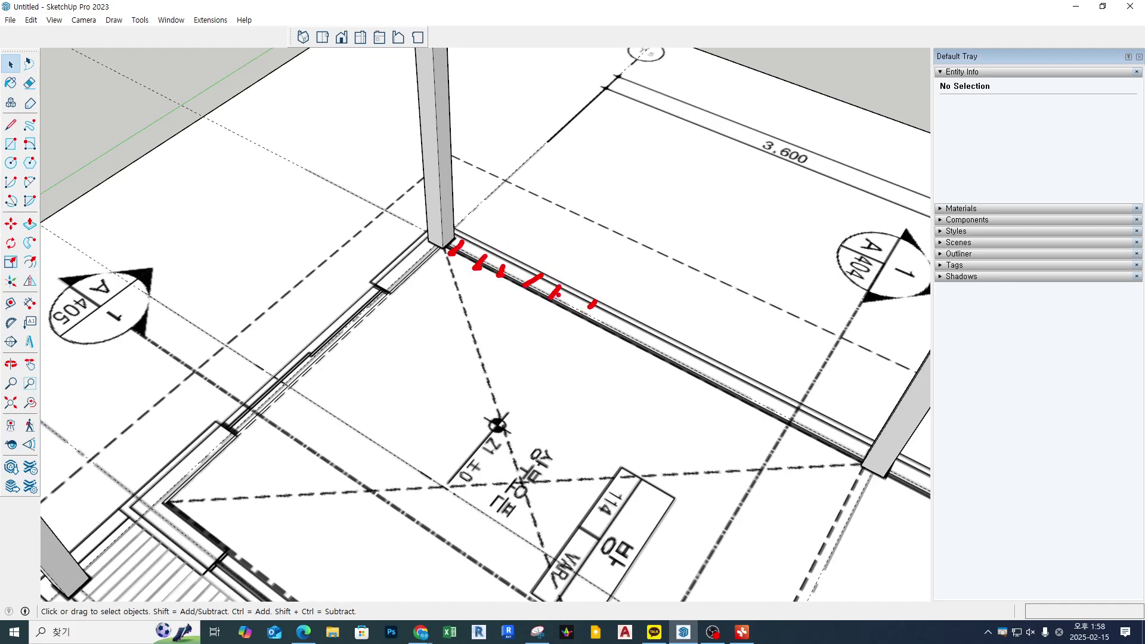
scroll(553, 320, "down", 3)
middle_click_drag(552, 320, 592, 322)
scroll(556, 286, "up", 5)
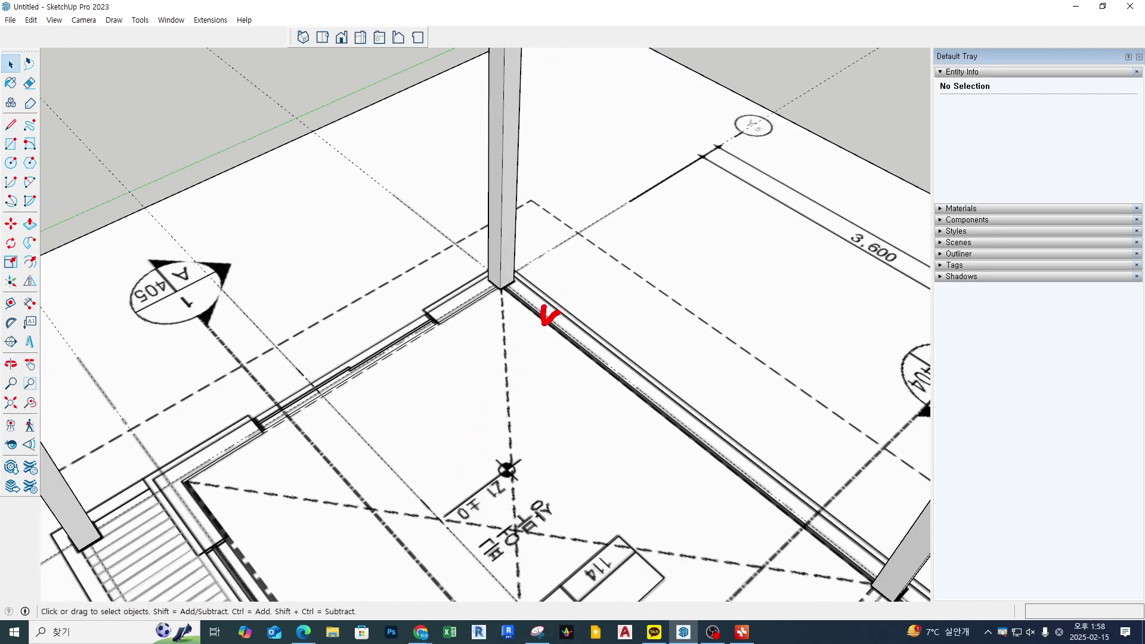
mouse_move(545, 304)
left_mouse_down()
mouse_move(555, 47)
mouse_move(543, 285)
mouse_move(759, 438)
mouse_move(854, 537)
left_mouse_up()
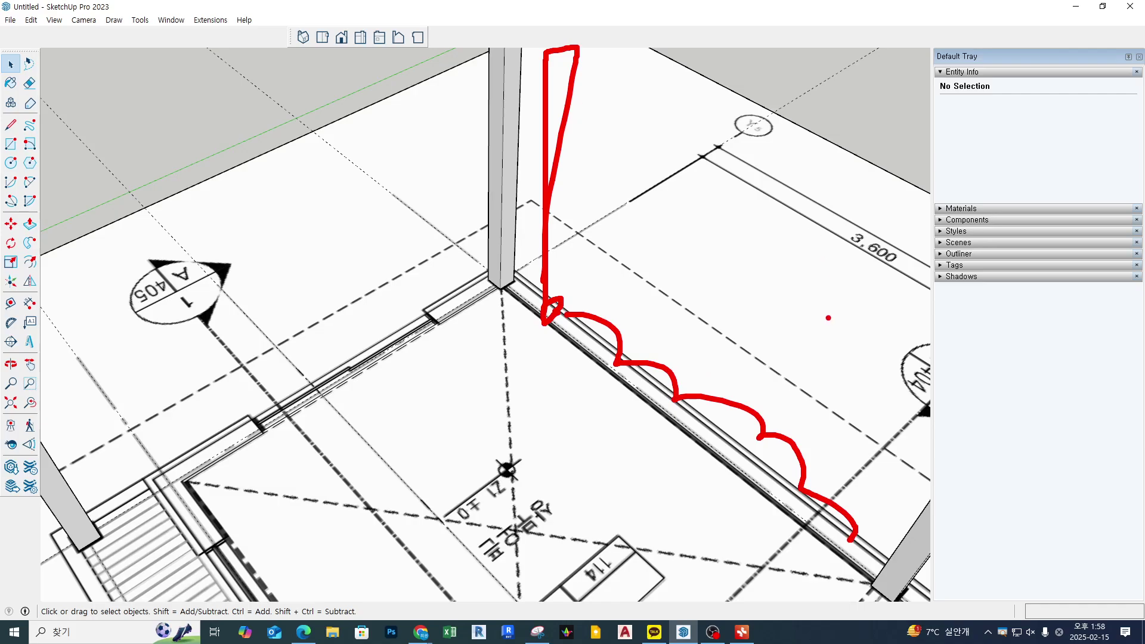
key("Escape")
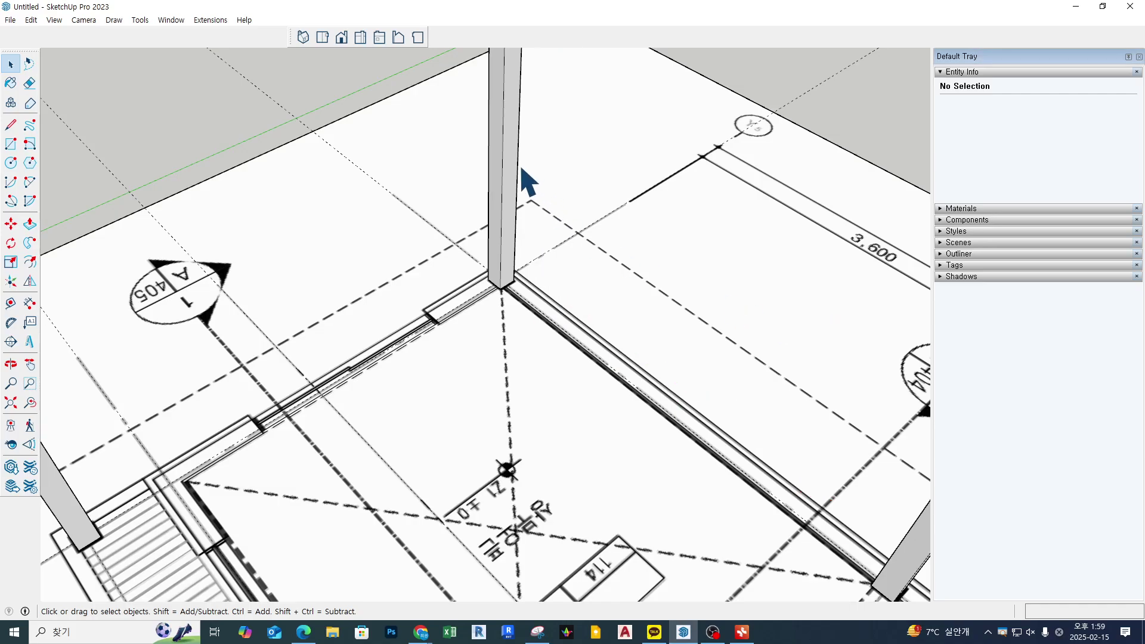
Copy the corner column 150 mm along the long wall so that the copy stands directly against the original
left_click(505, 176)
middle_click_drag(534, 212, 509, 311)
scroll(495, 328, "up", 2)
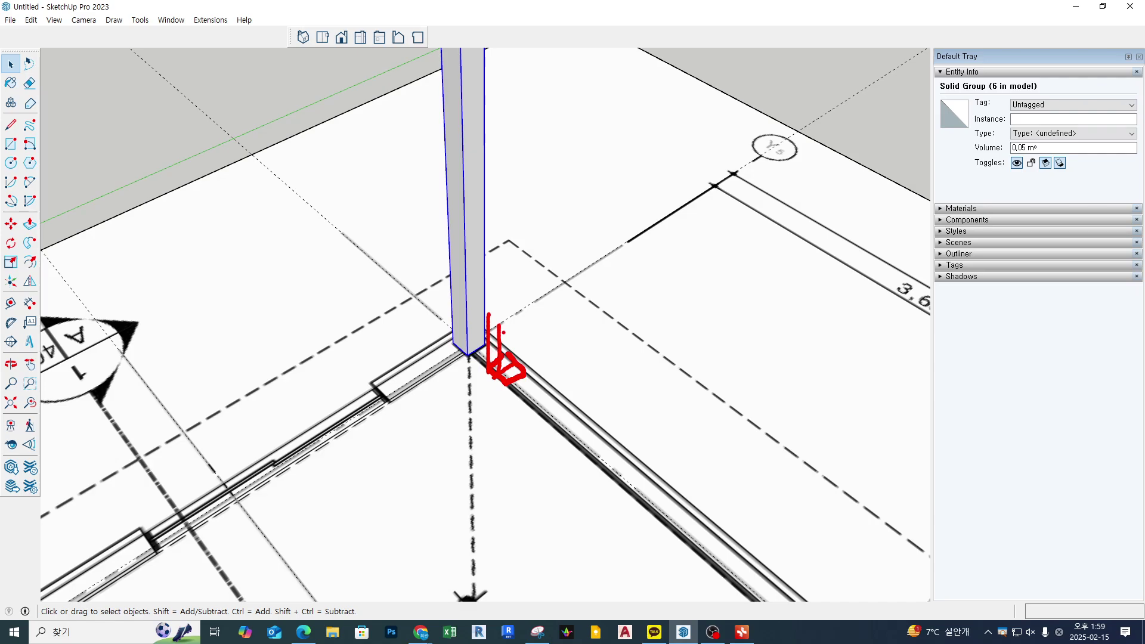
left_click_drag(517, 361, 583, 431)
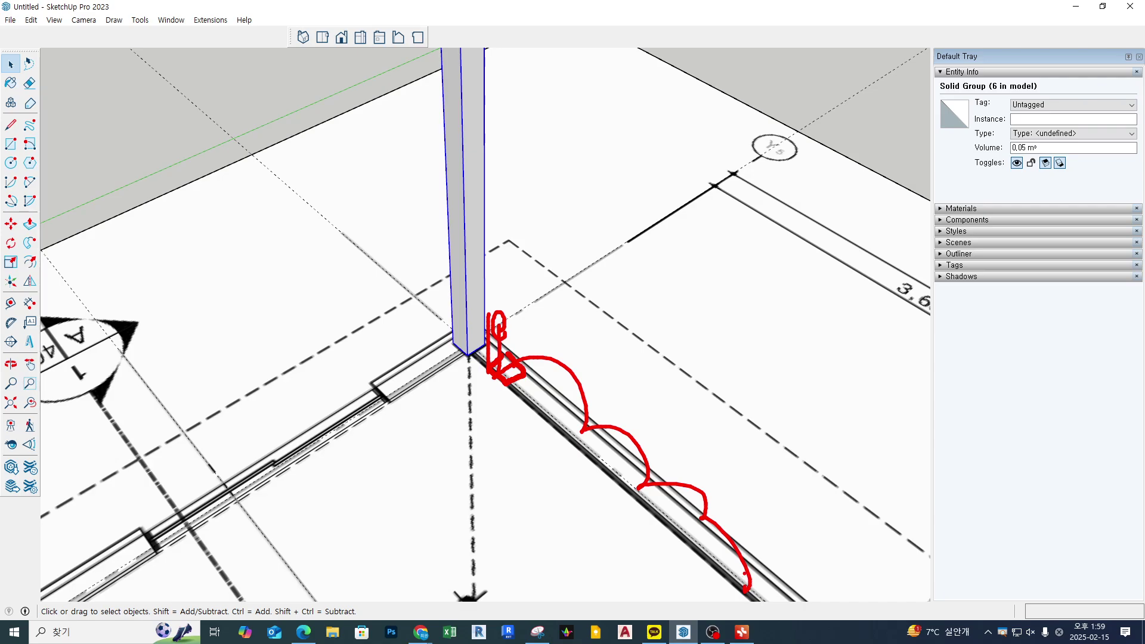
key("Escape")
middle_click_drag(675, 363, 656, 371)
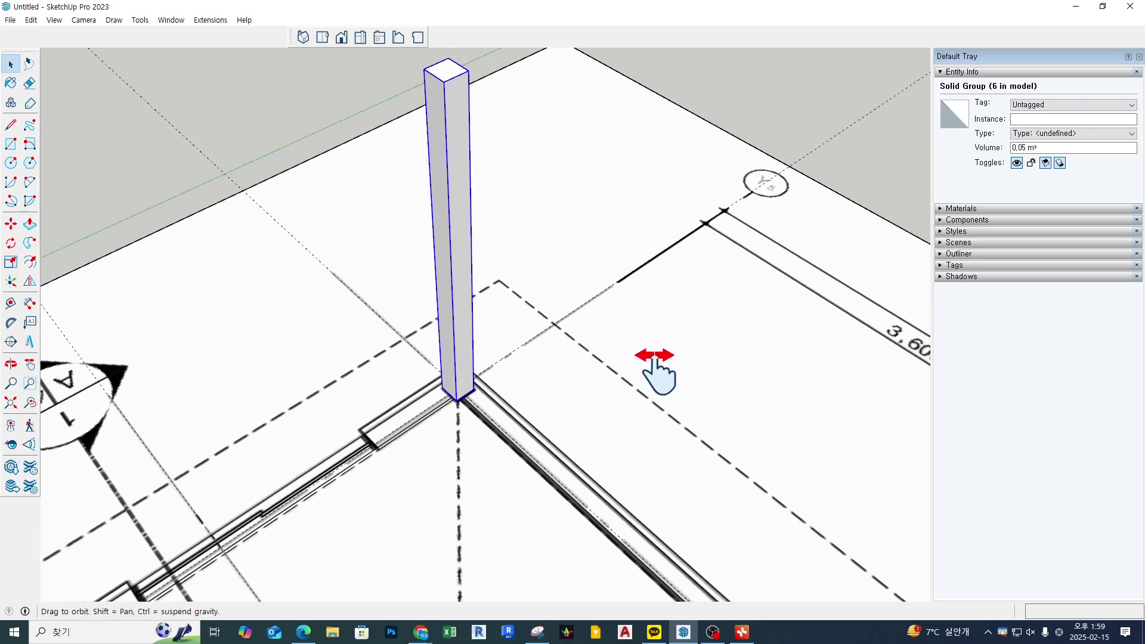
key("m")
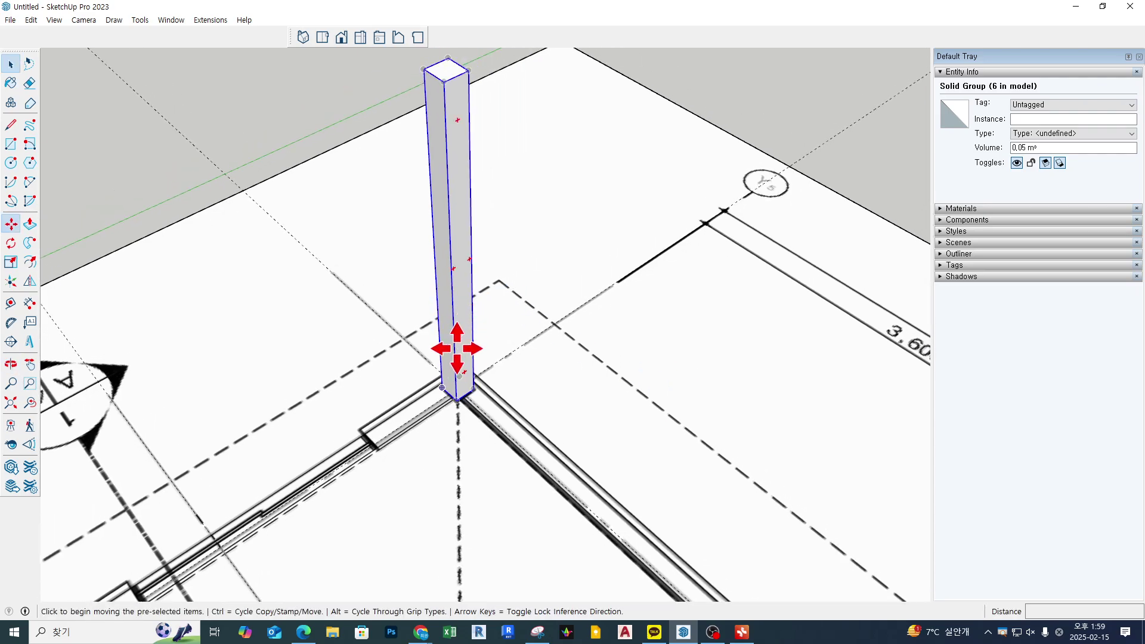
left_click(458, 398)
key("ctrl")
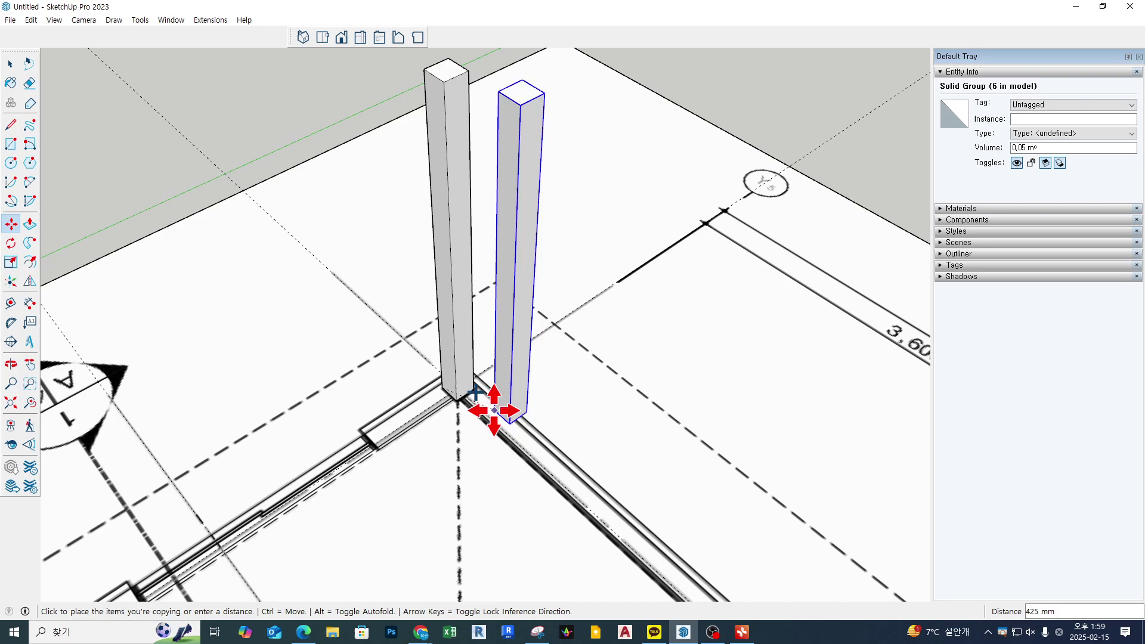
left_click(458, 400)
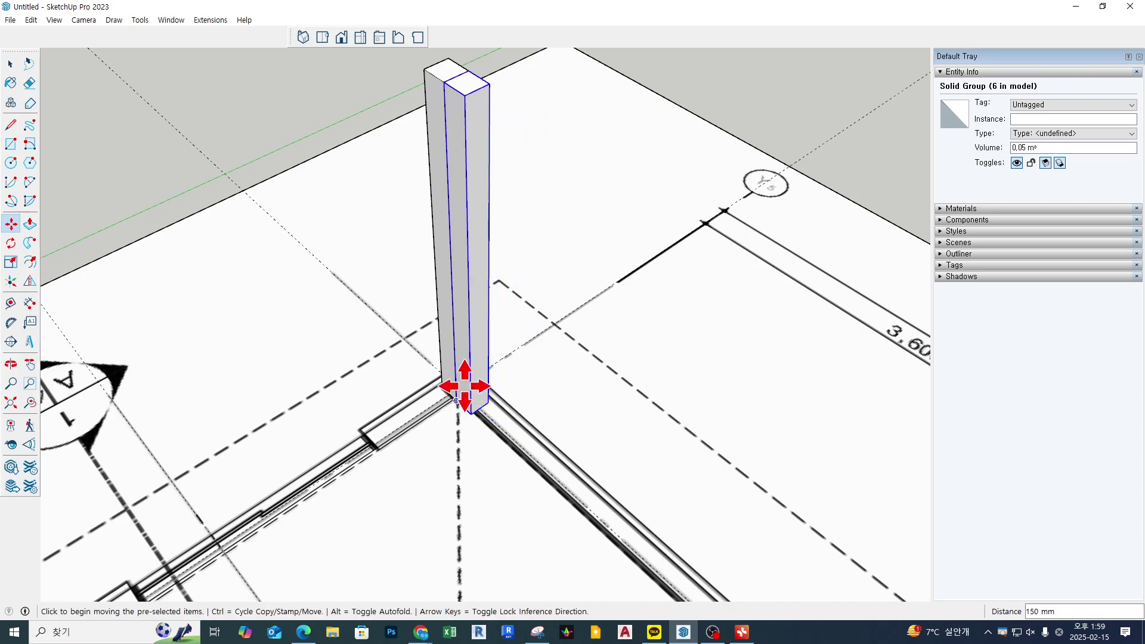
Edit the copied column's group and push its outer side face inward to make a stud about half the column's width
middle_click_drag(459, 396, 476, 127)
key("space")
double_click(478, 140)
key("p")
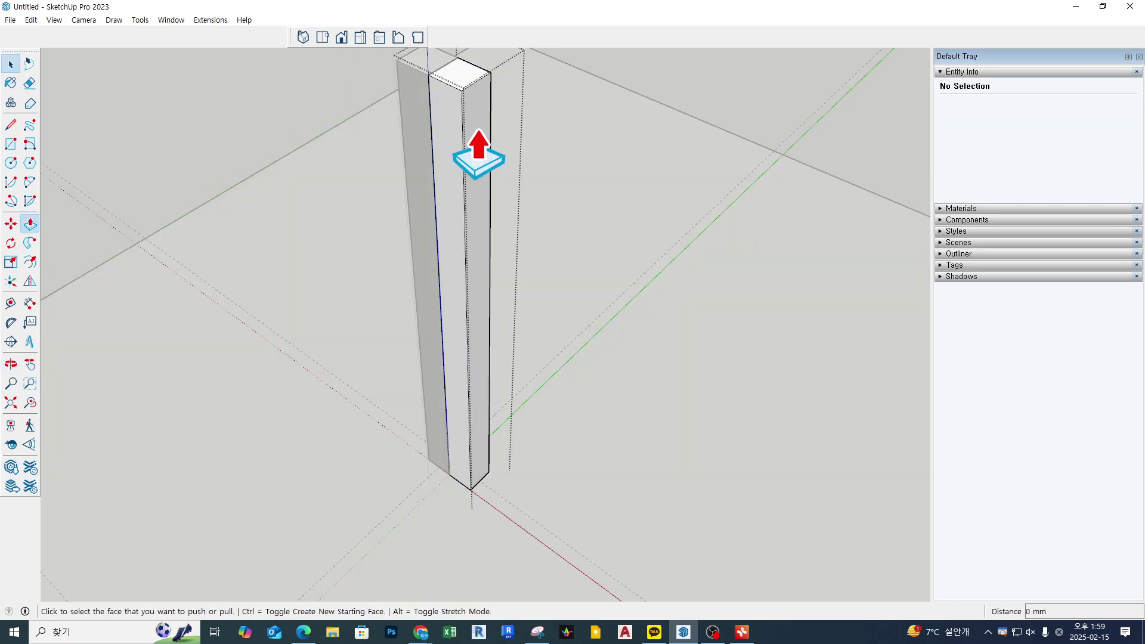
left_click(469, 126)
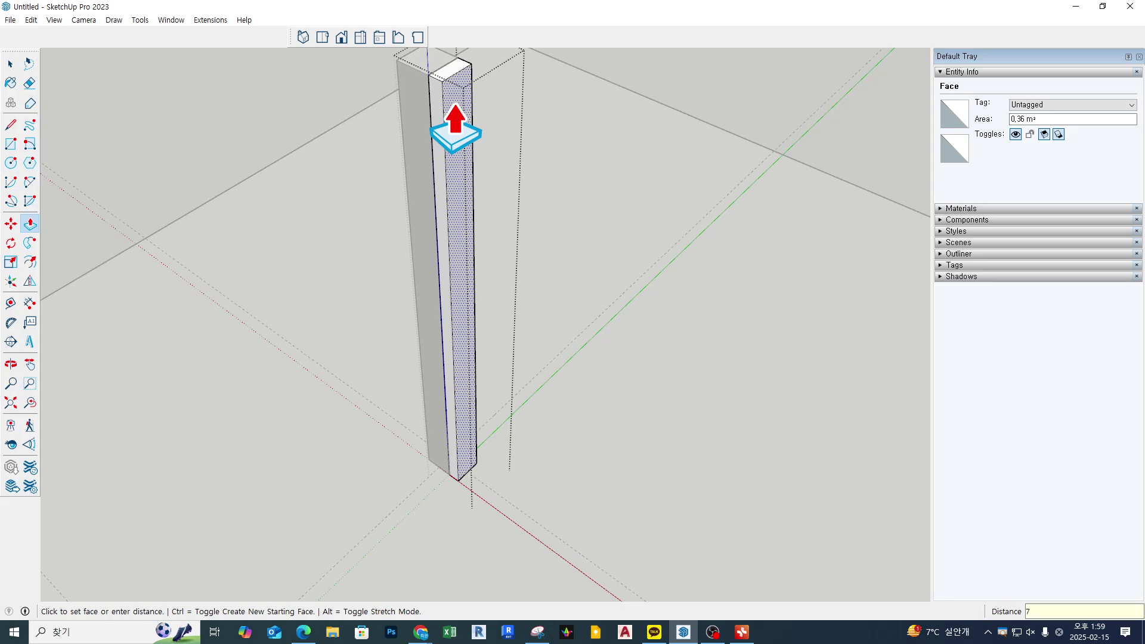
key("Return")
key("space")
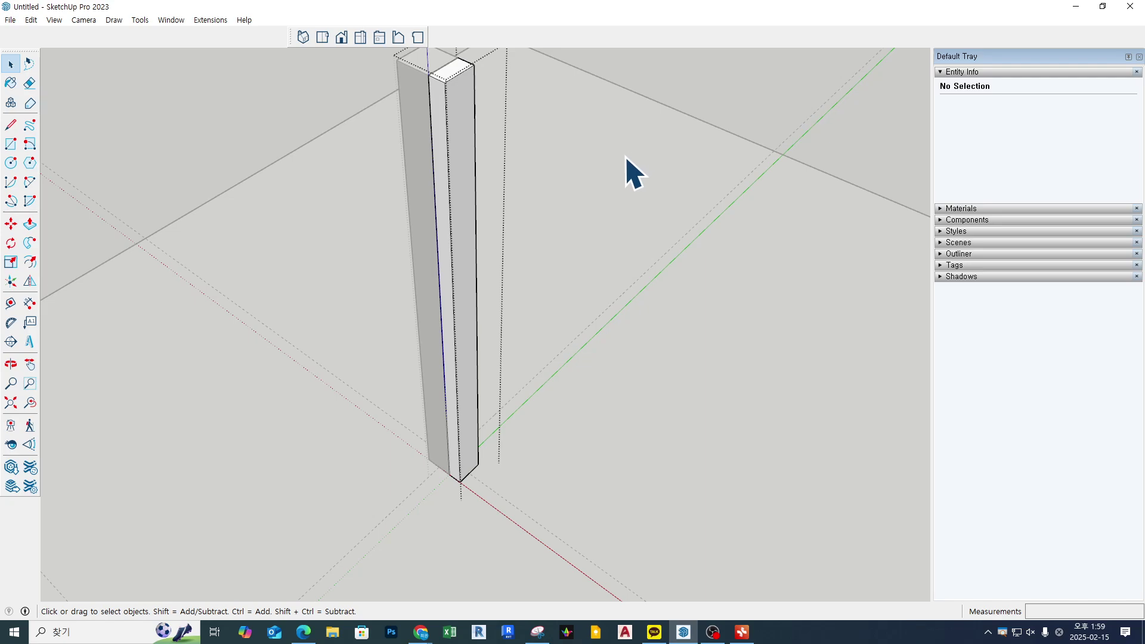
left_click(622, 155)
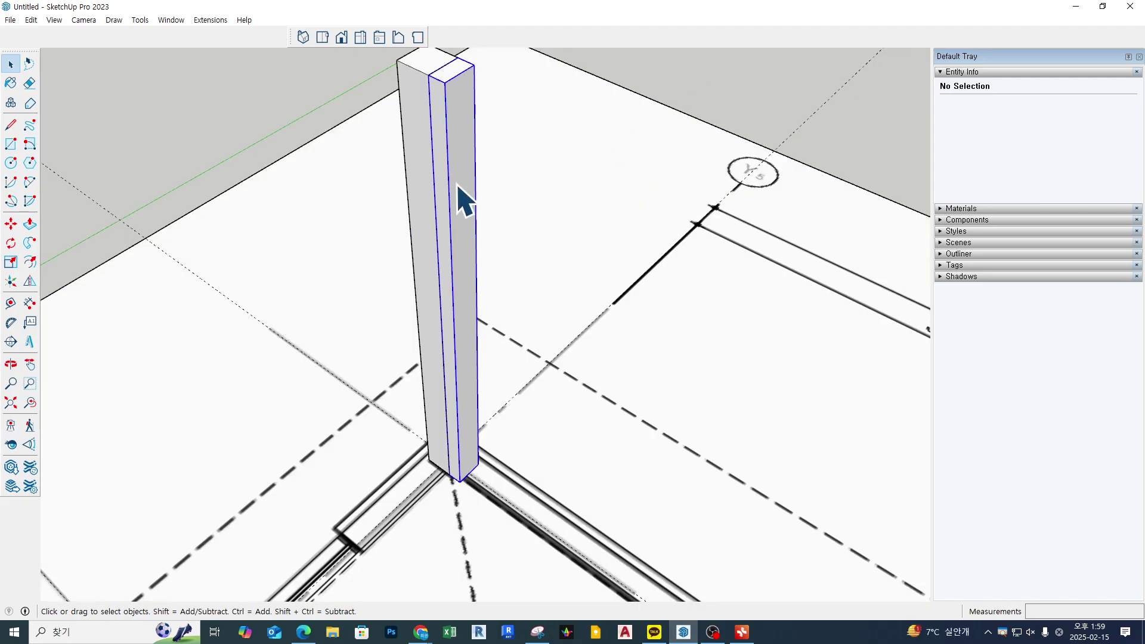
Try to copy the stud 3375 mm along the wall so that it meets the near face of the middle column
left_click(398, 90)
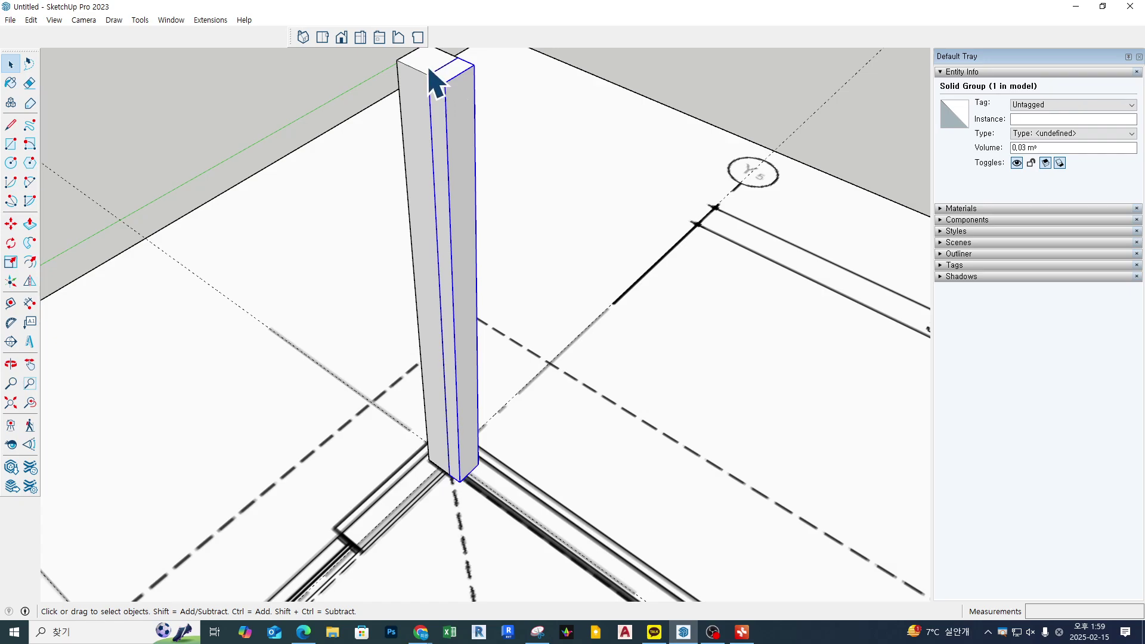
key("m")
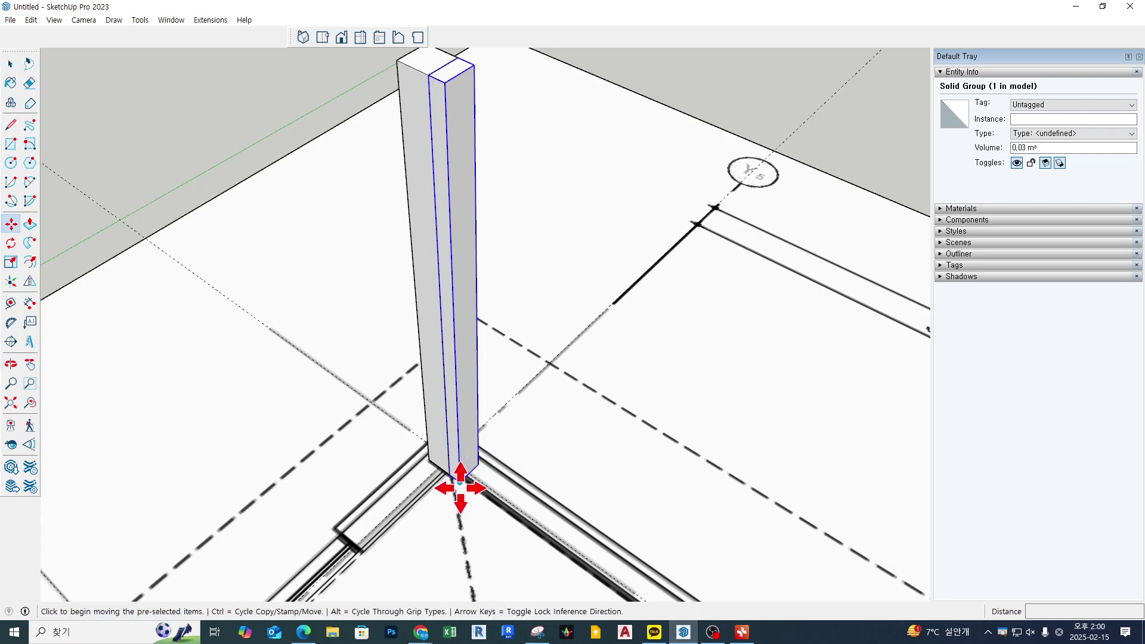
left_click(460, 487)
key("ctrl")
scroll(434, 370, "down", 2)
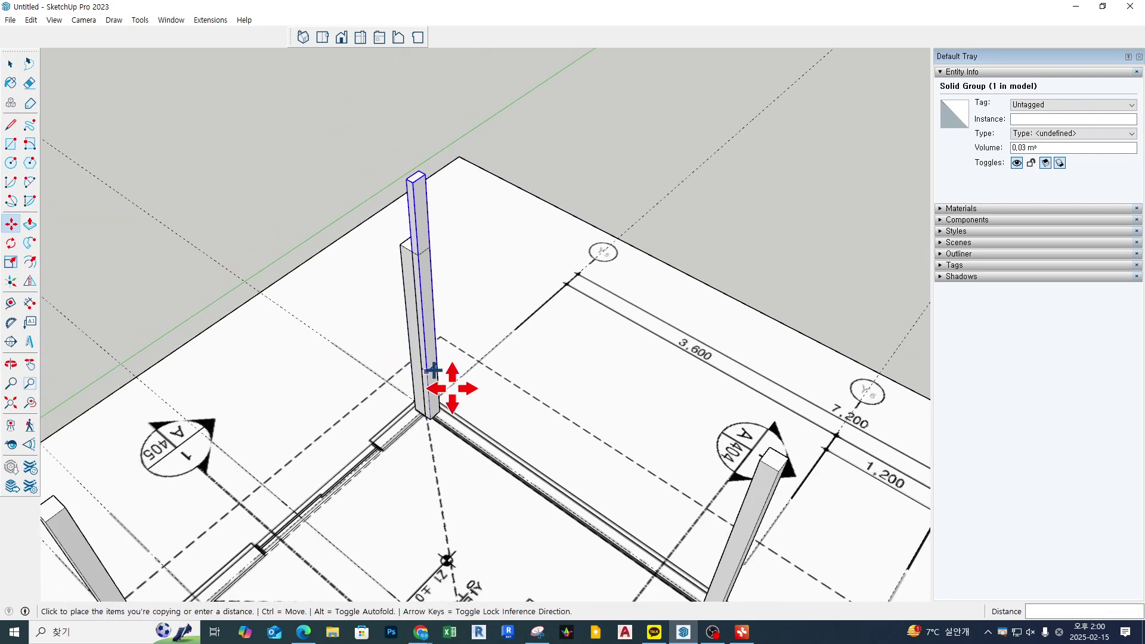
scroll(452, 388, "down", 3)
middle_click_drag(536, 423, 680, 381)
scroll(647, 362, "up", 5)
scroll(645, 376, "up", 2)
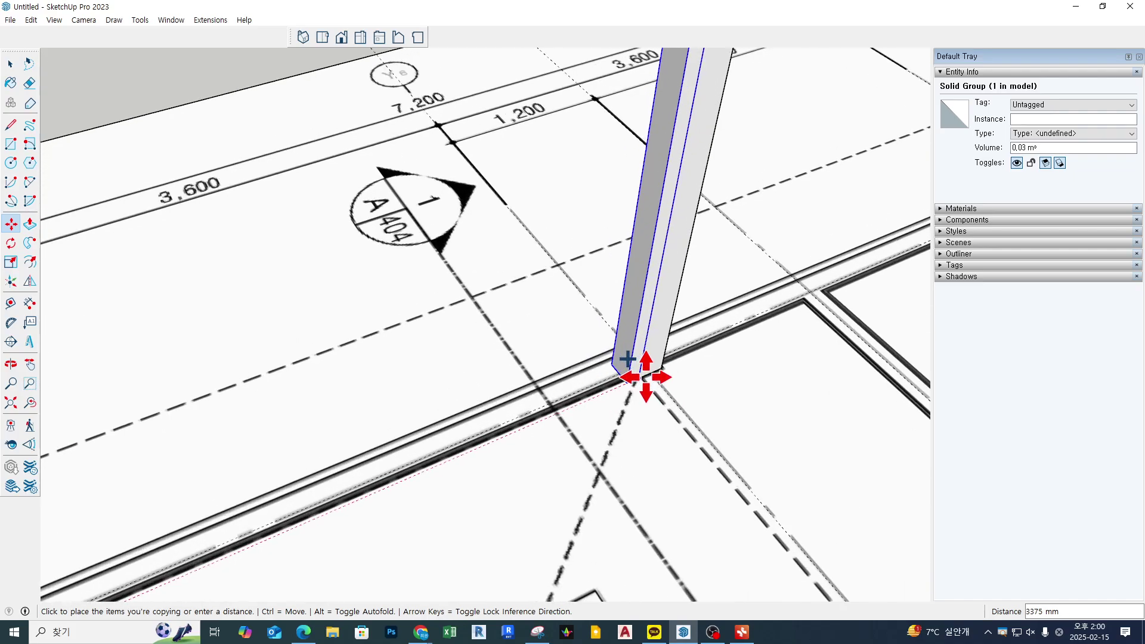
left_click(638, 378)
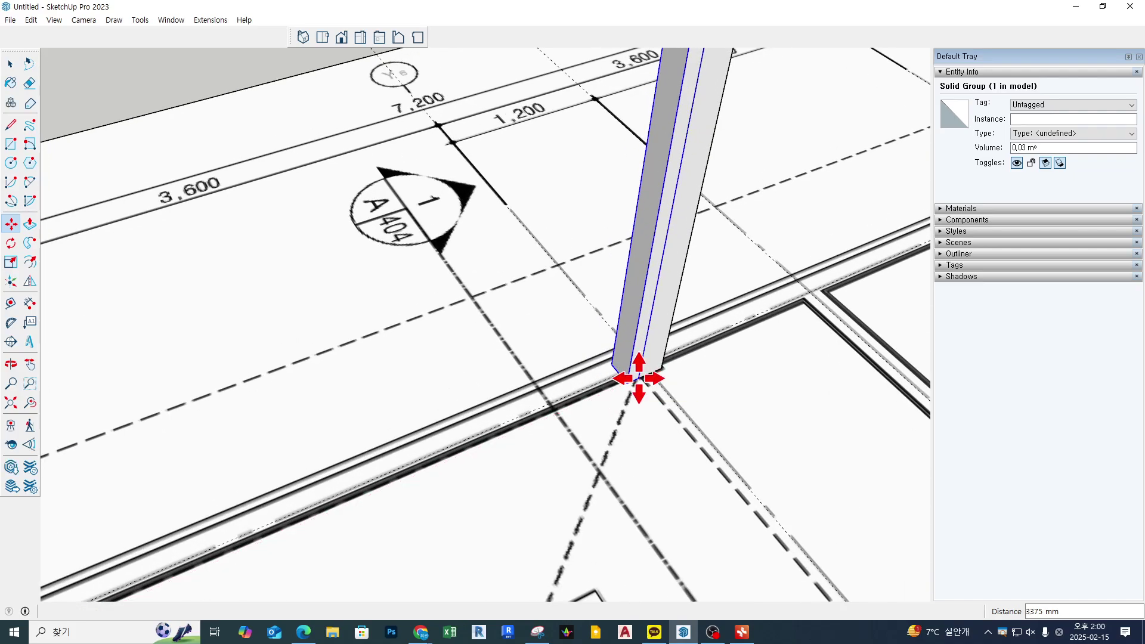
Try to divide the span between the two studs into equal intervals with /5, and undo the stud copies
type("/5")
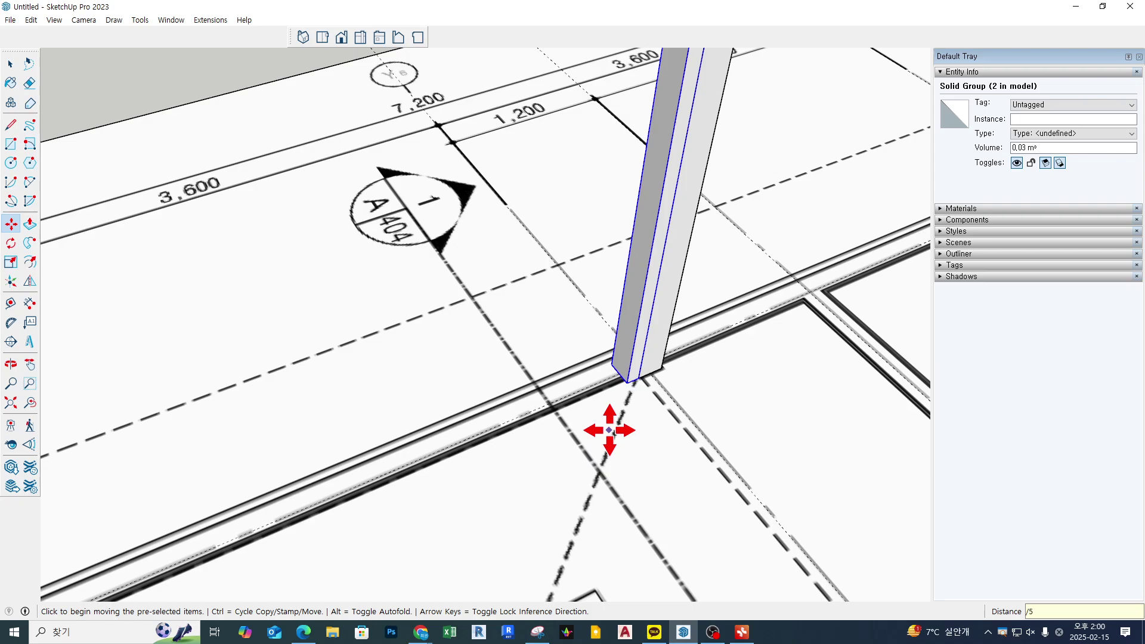
key("Return")
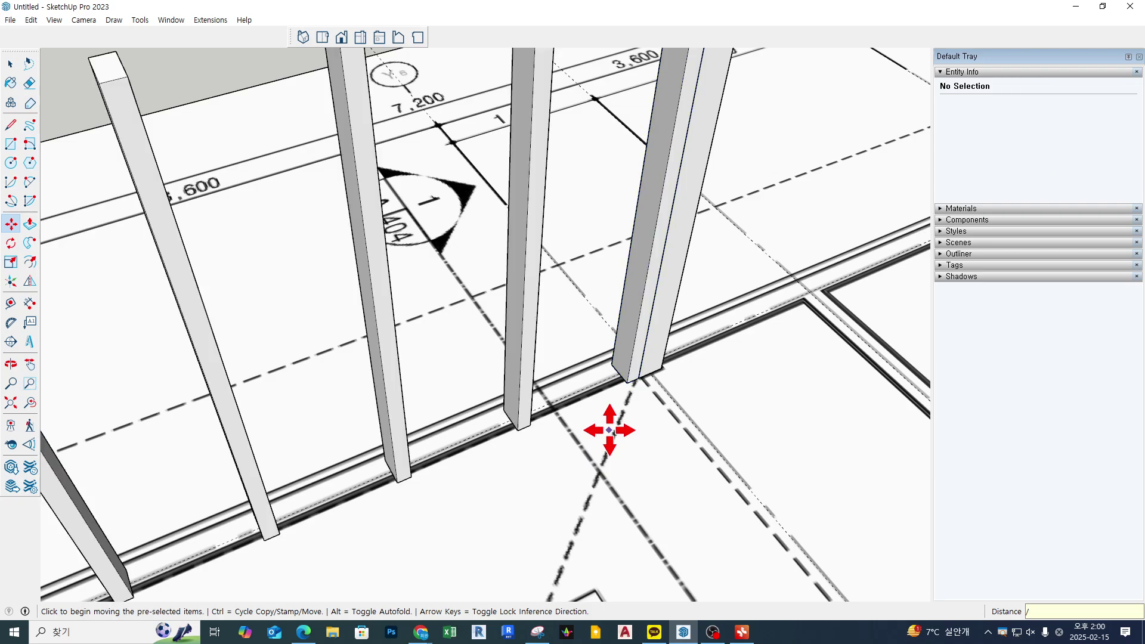
scroll(609, 430, "down", 5)
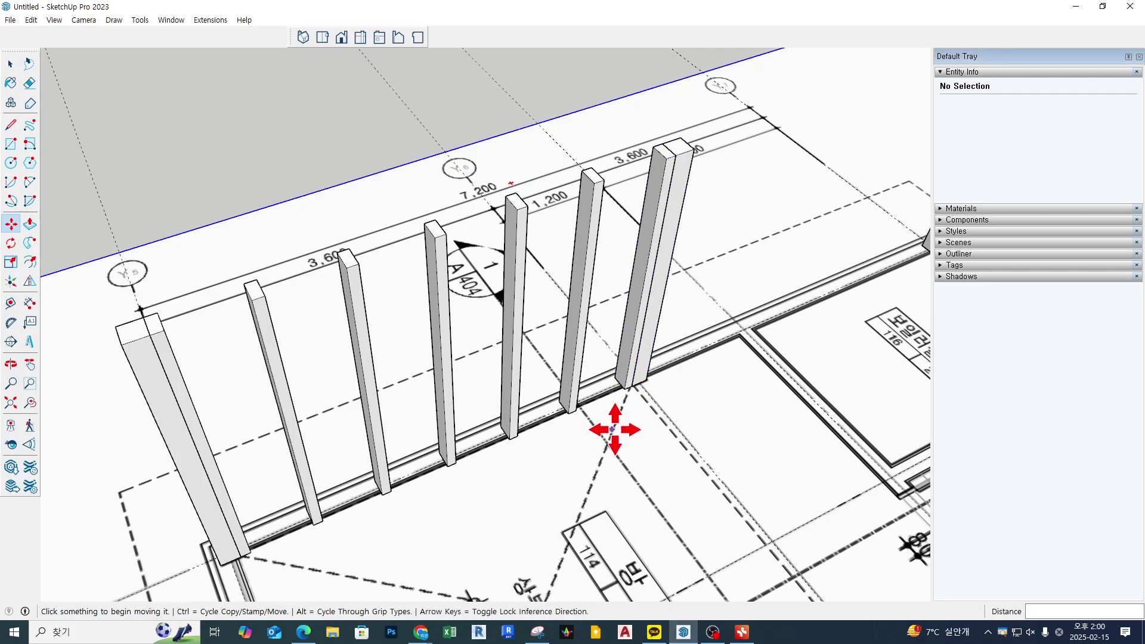
key("ctrl+z")
Copy the stud beside the corner column 600 mm along the long wall and repeat the copy at that spacing with *6
scroll(599, 425, "up", 1)
middle_click_drag(599, 425, 447, 414)
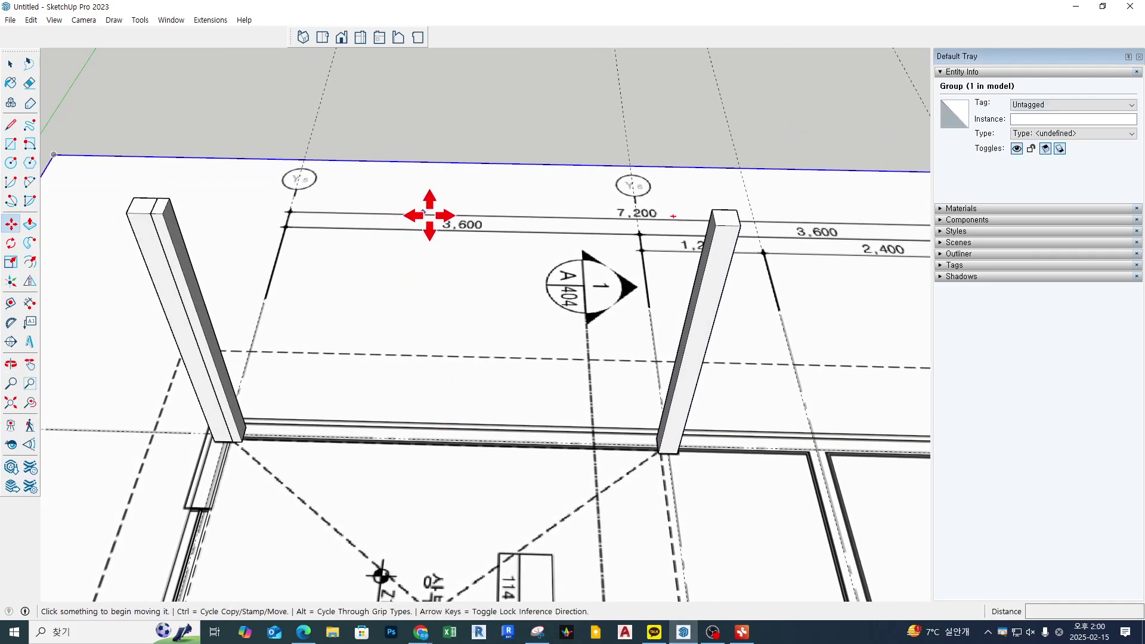
key("space")
left_click(240, 437)
key("m")
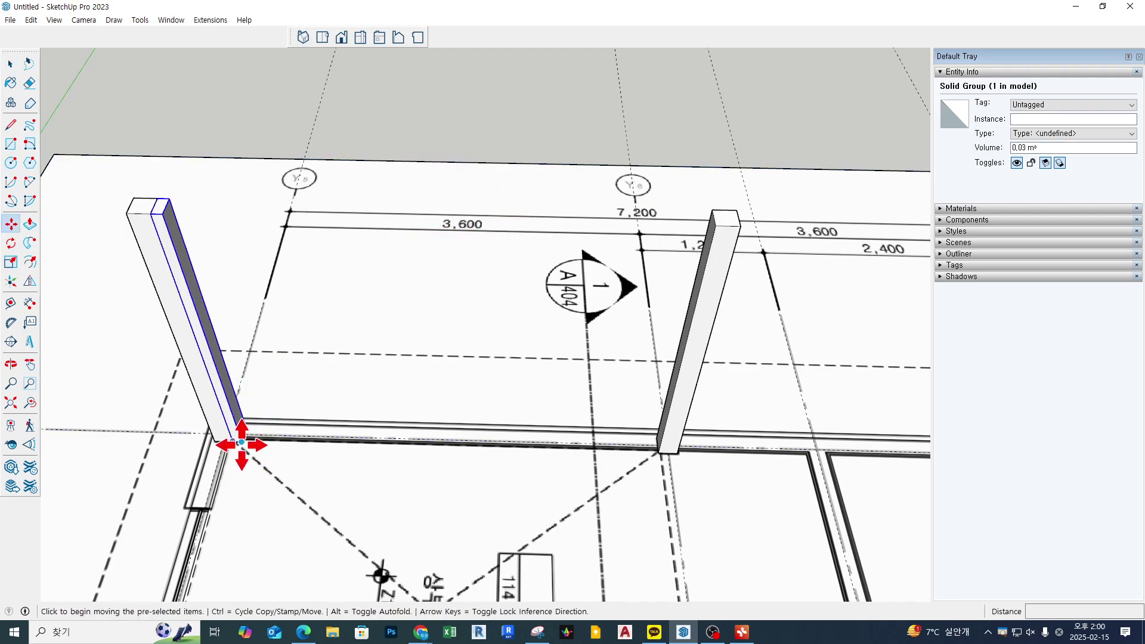
key("ctrl")
left_click(232, 442)
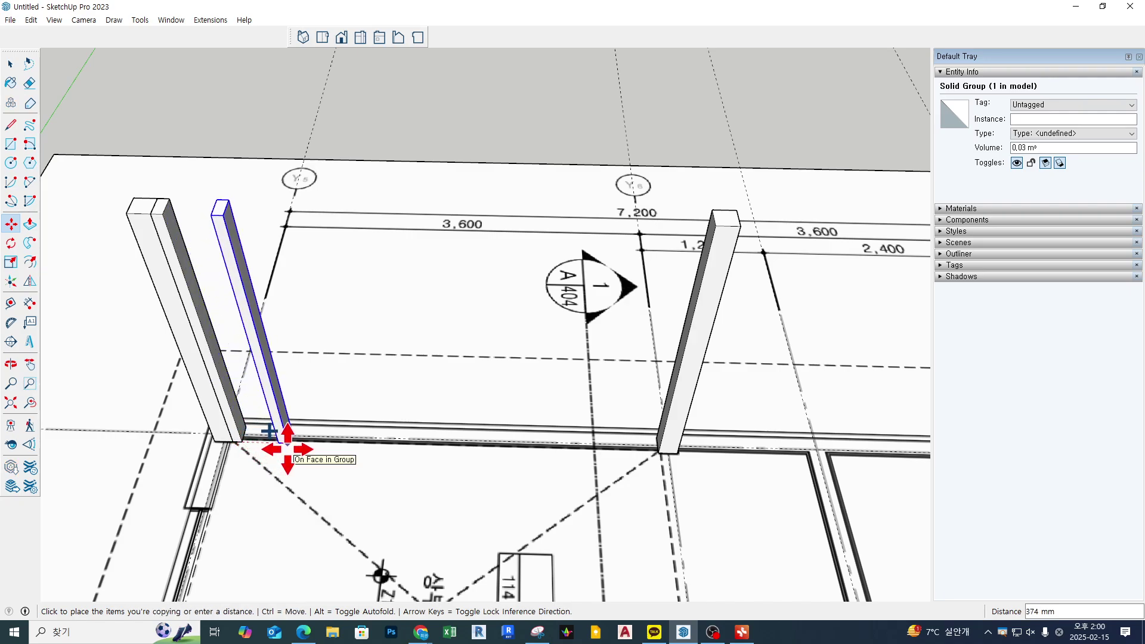
type("600")
key("Return")
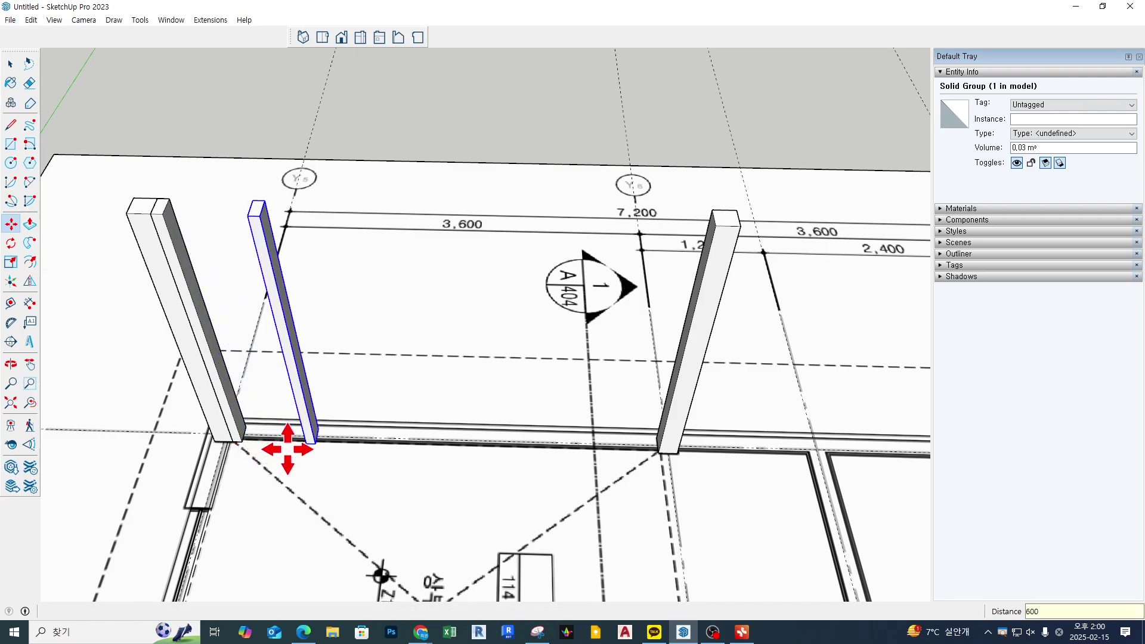
key("Return")
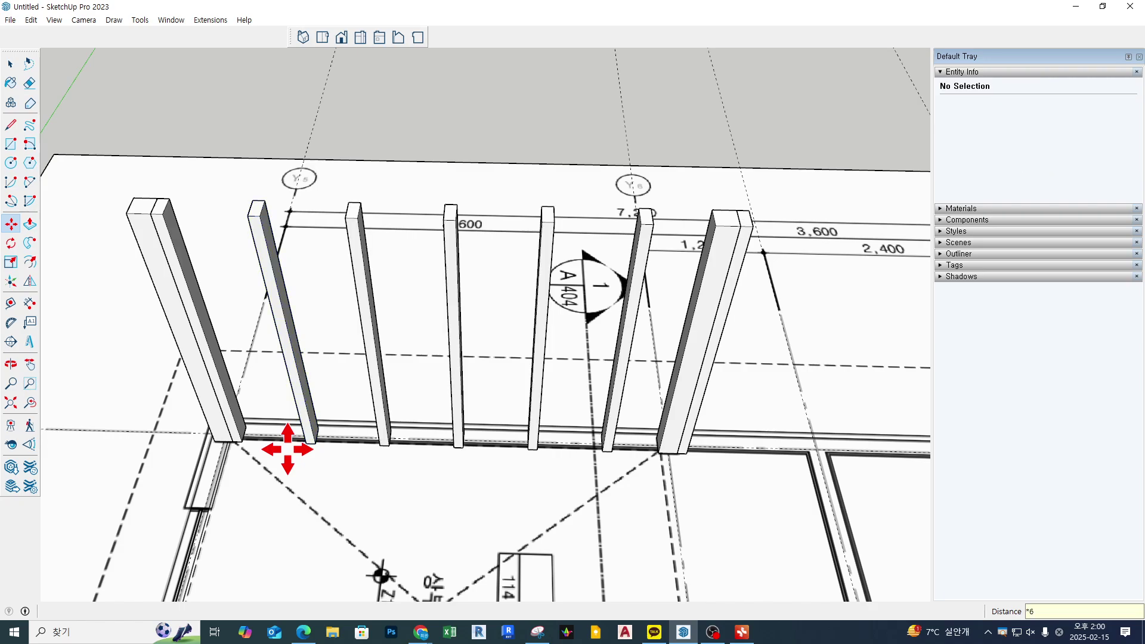
key("space")
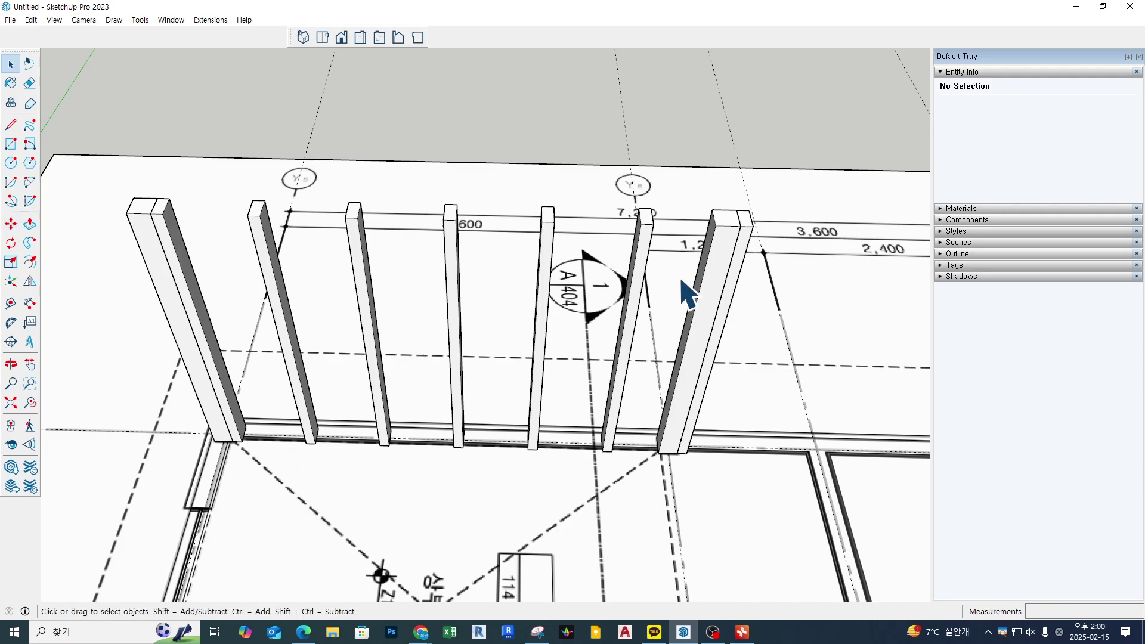
Delete the surplus stud standing against the far side of the middle column
left_click(742, 280)
middle_click_drag(743, 280, 726, 328)
key("m")
scroll(716, 475, "up", 2)
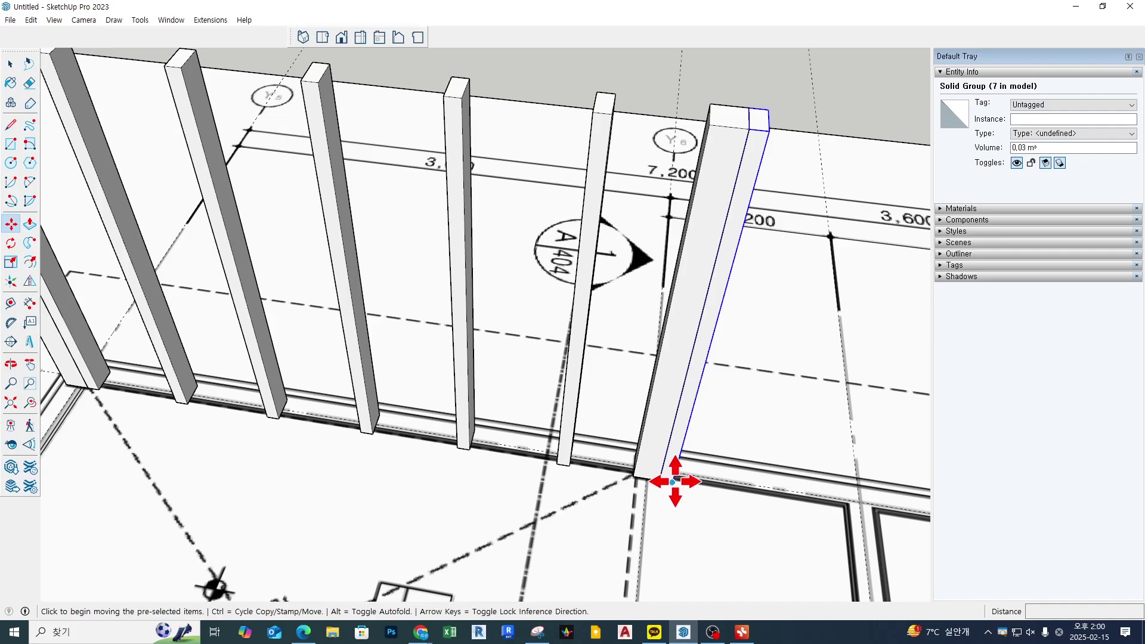
key("space")
key("Delete")
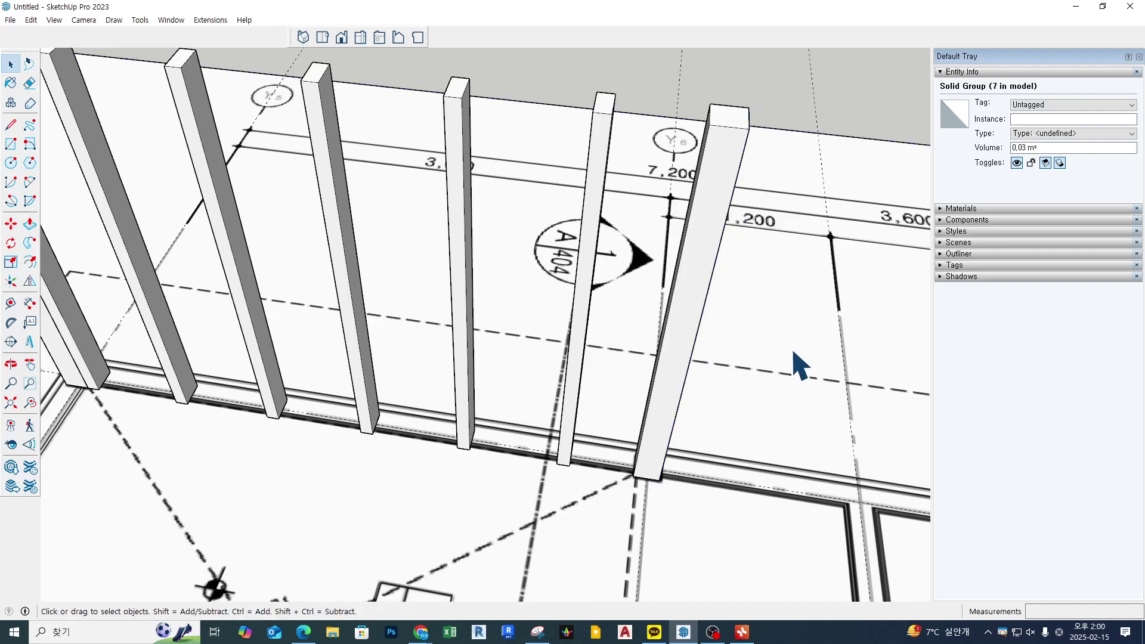
Delete the stud standing directly against the corner column
scroll(793, 351, "down", 3)
middle_click_drag(748, 352, 531, 334)
scroll(316, 132, "up", 3)
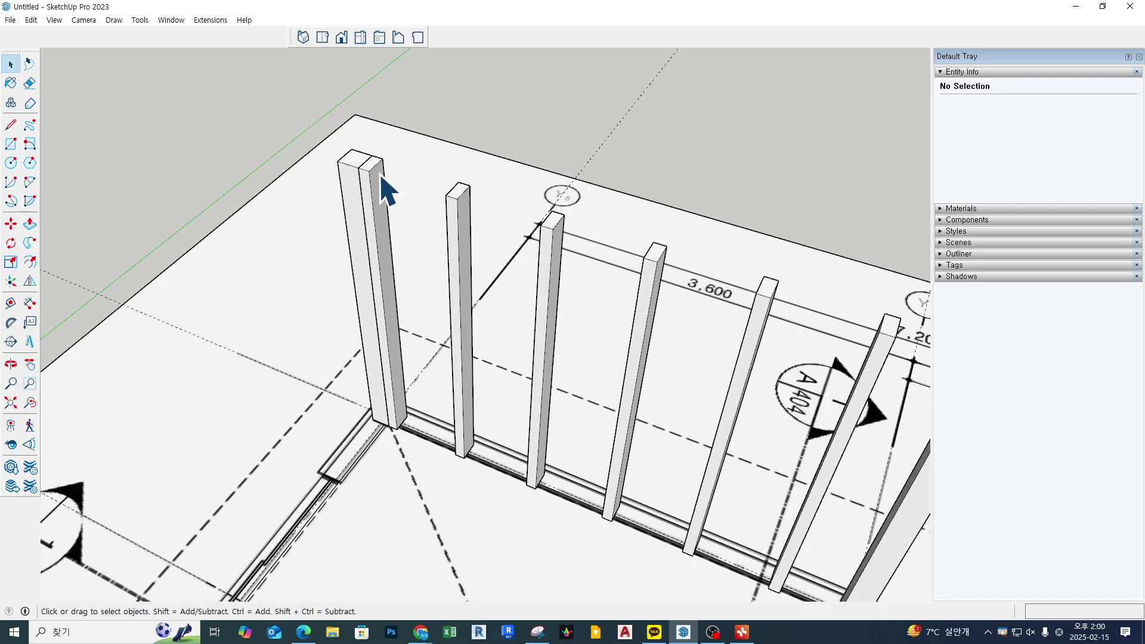
scroll(388, 191, "down", 2)
left_click(385, 193)
Try to move the five studs between the corner column and the middle column together along the long wall
left_click(439, 204)
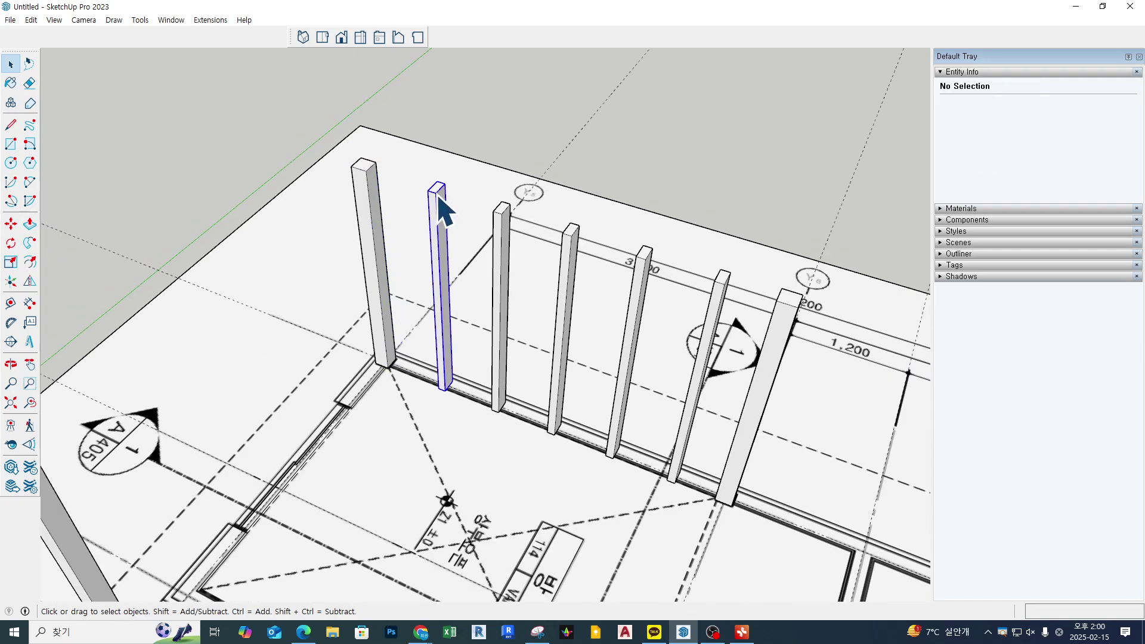
left_click(504, 232, "ctrl")
left_click(571, 254, "ctrl")
left_click(646, 280, "ctrl")
left_click(720, 313, "ctrl")
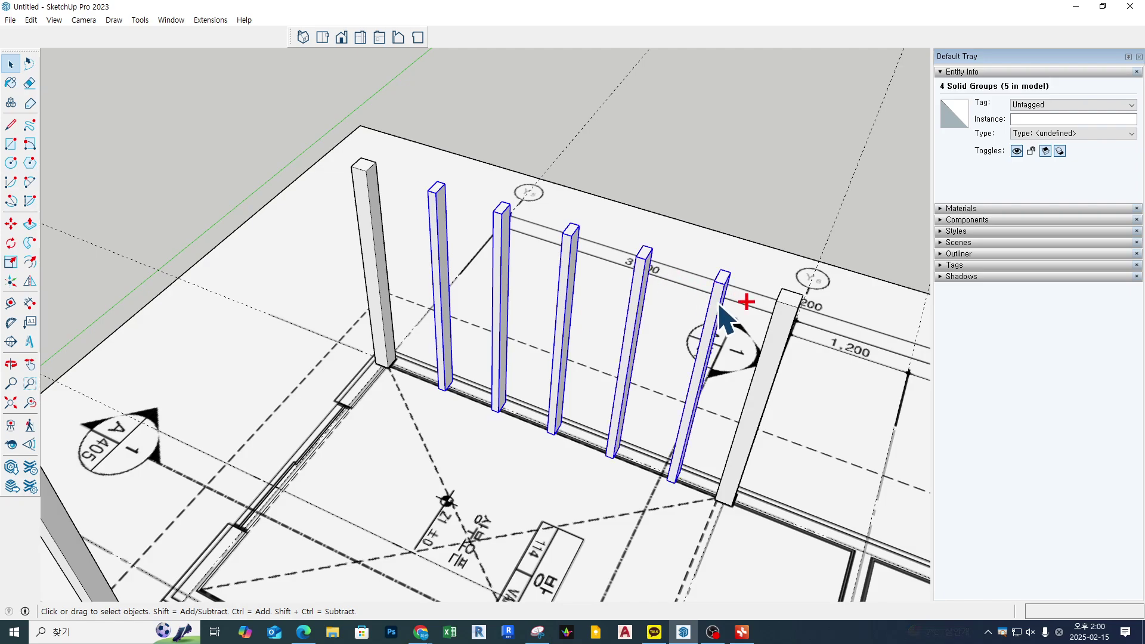
scroll(722, 322, "up", 3)
key("m")
left_click(725, 299)
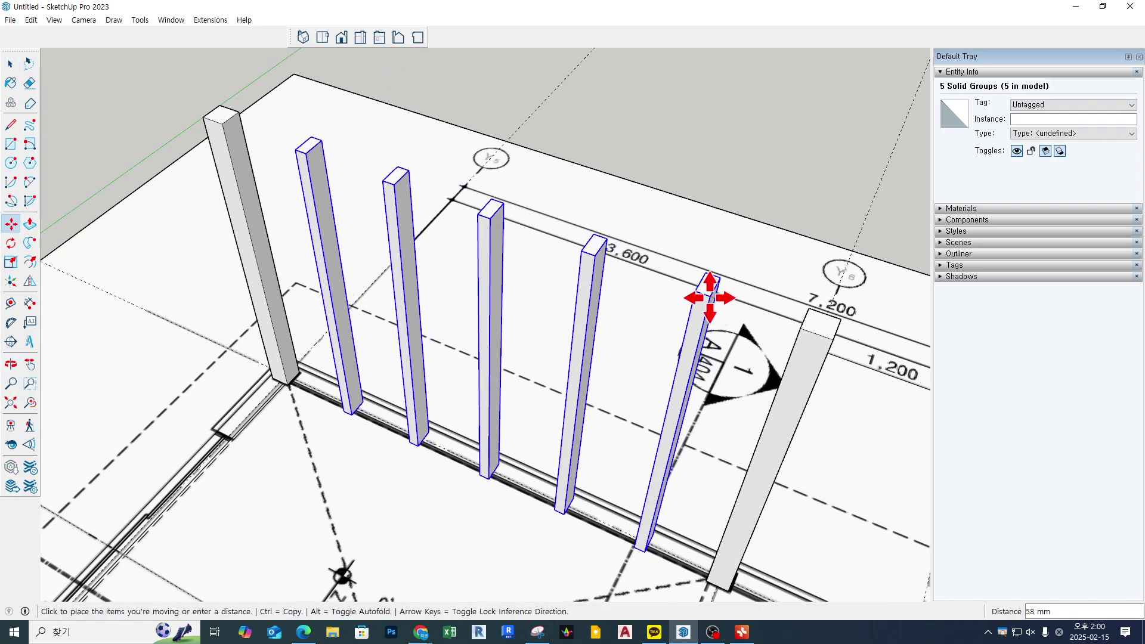
key("Escape")
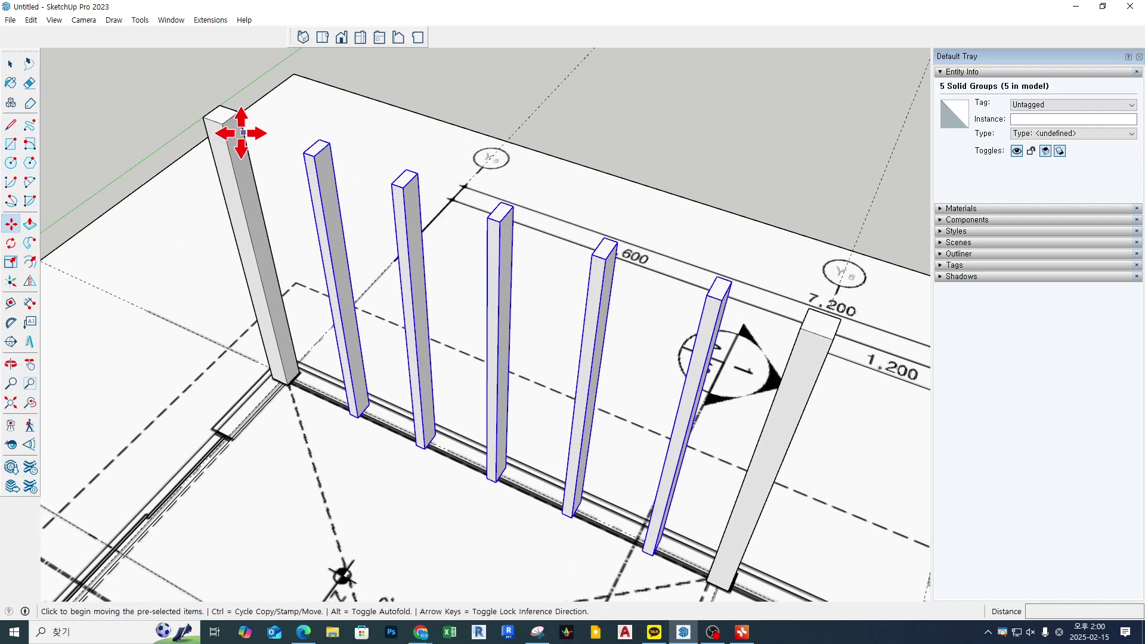
left_click(314, 156)
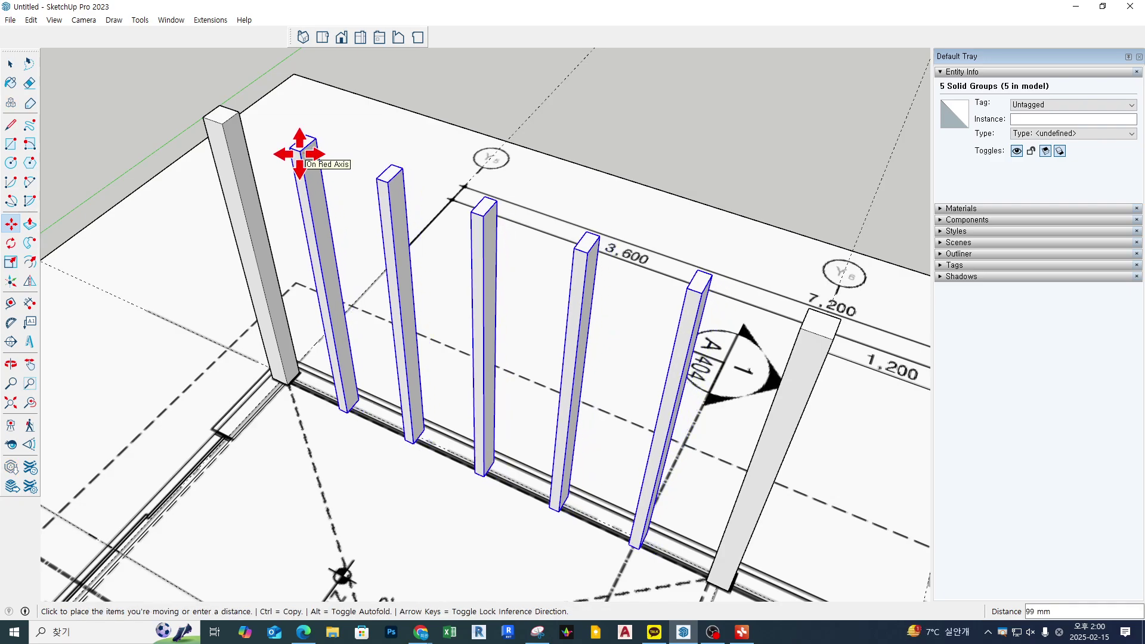
key("Escape")
key("space")
scroll(536, 119, "down", 4)
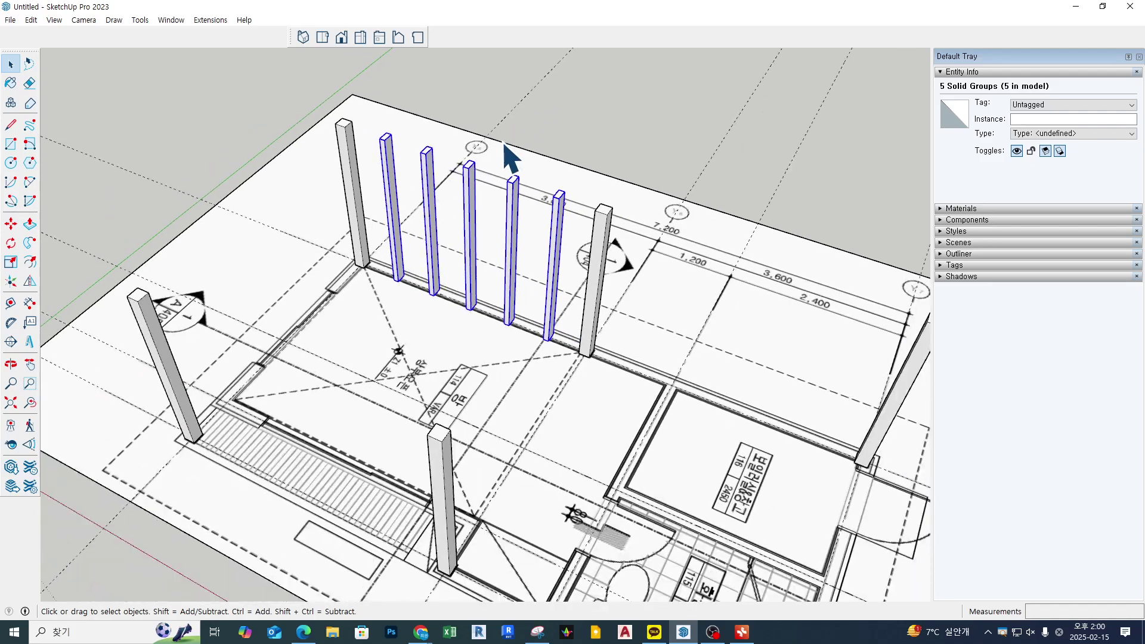
middle_click_drag(517, 262, 542, 223)
left_click(220, 94)
Copy the middle column 150 mm along the long wall so that the copy stands against its far face
middle_click_drag(388, 226, 389, 223)
scroll(595, 273, "up", 3)
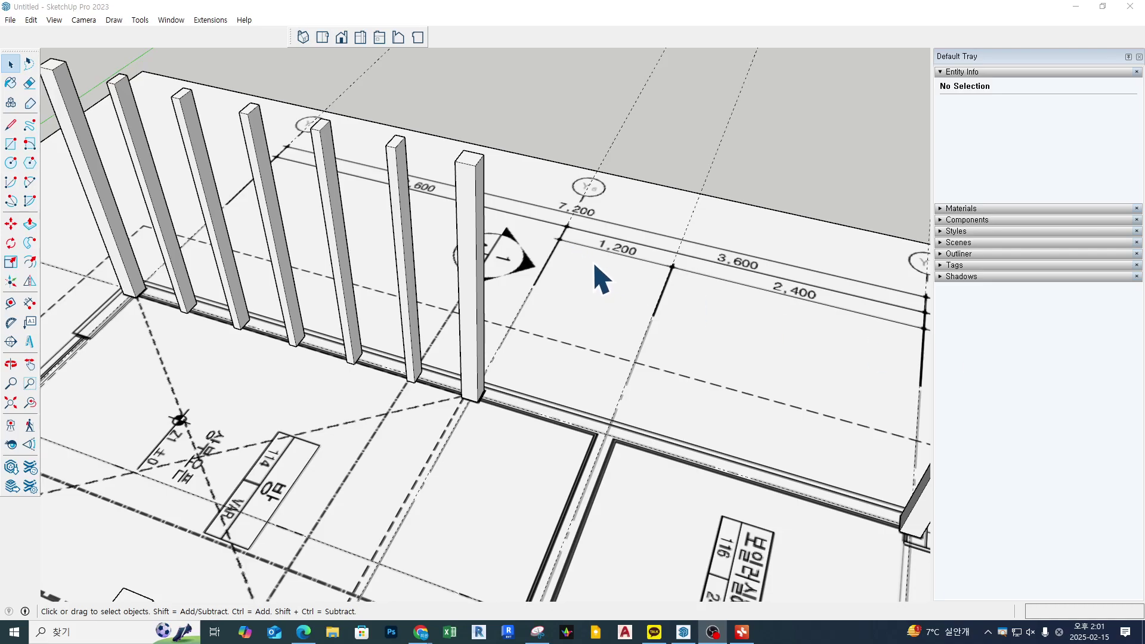
middle_click_drag(595, 273, 626, 355)
scroll(477, 191, "up", 2)
left_click(477, 190)
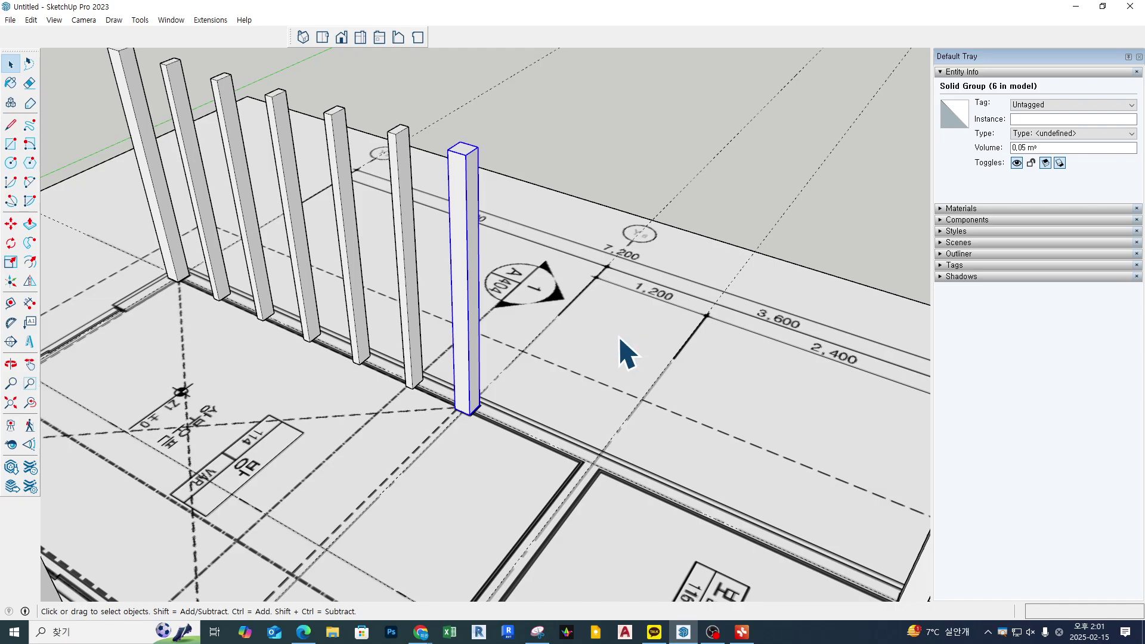
key("m")
scroll(447, 402, "up", 2)
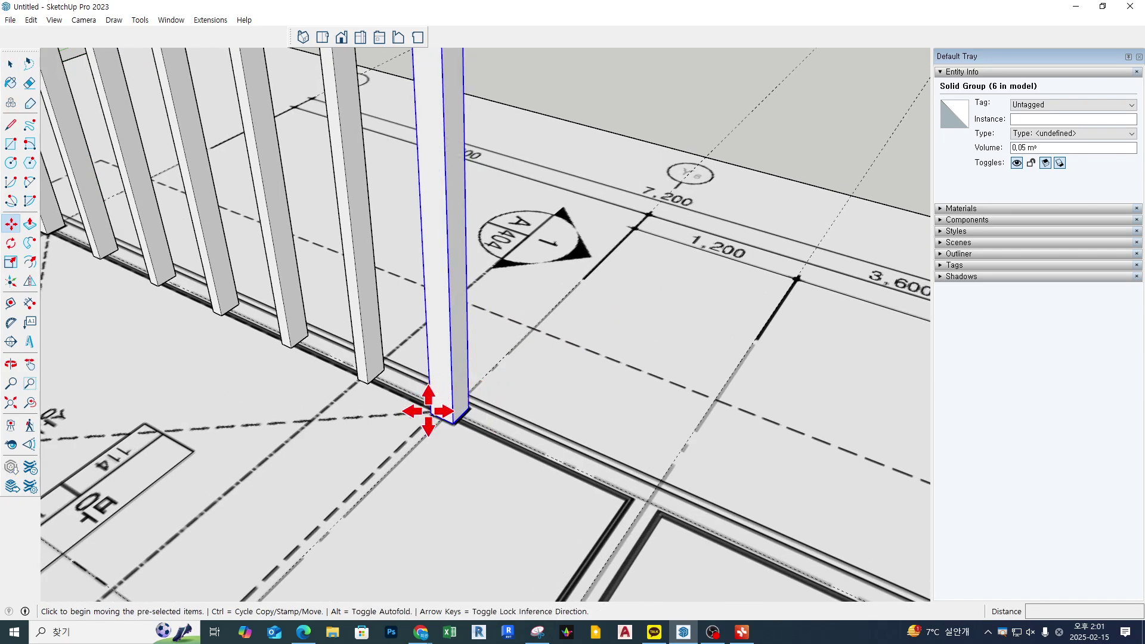
left_click(429, 411)
left_click(452, 422)
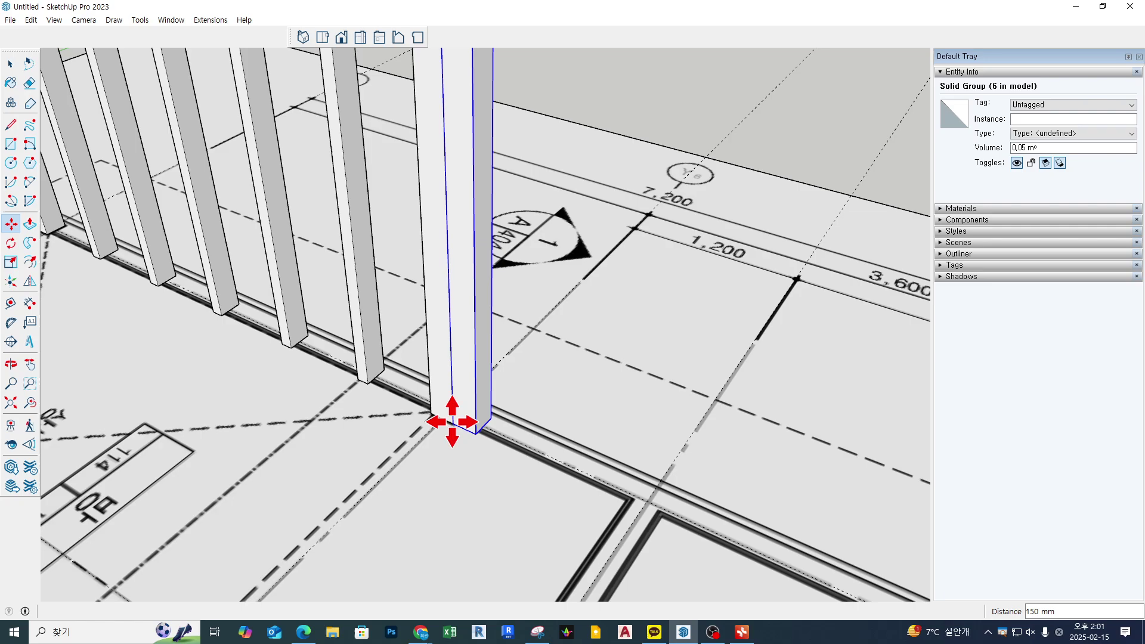
Extrude the side face of the copied column 3300 mm to the end column, forming a solid wall panel
key("space")
double_click(483, 305)
scroll(483, 305, "down", 2)
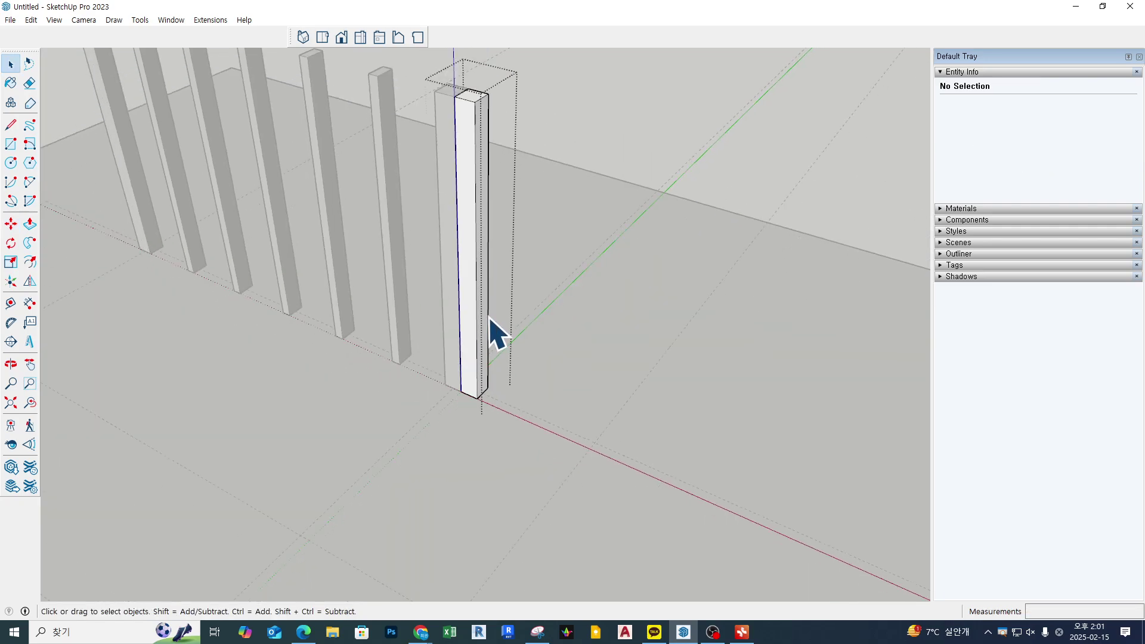
key("p")
left_click(480, 285)
scroll(715, 336, "down", 2)
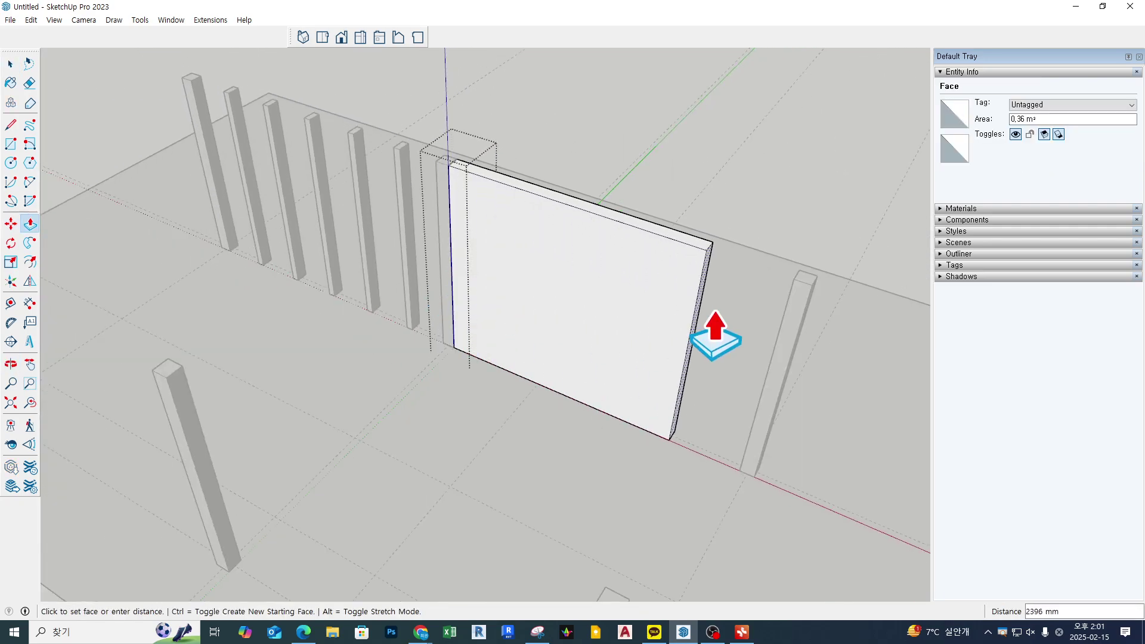
scroll(751, 316, "up", 3)
left_click(798, 295)
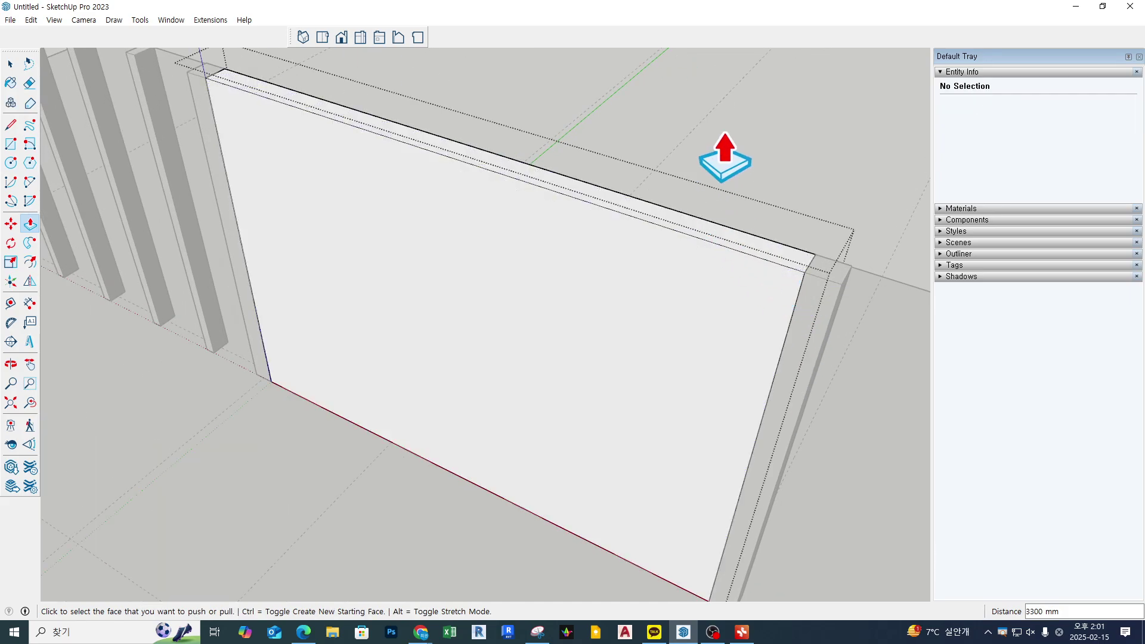
key("space")
left_click(764, 161)
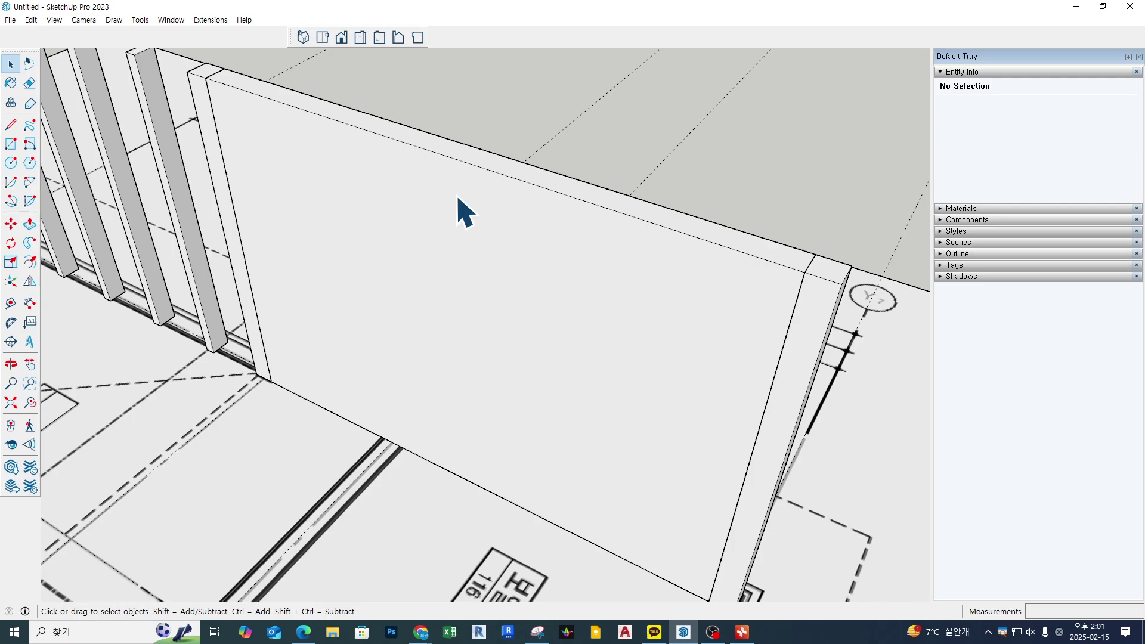
scroll(465, 211, "down", 3)
scroll(182, 128, "down", 2)
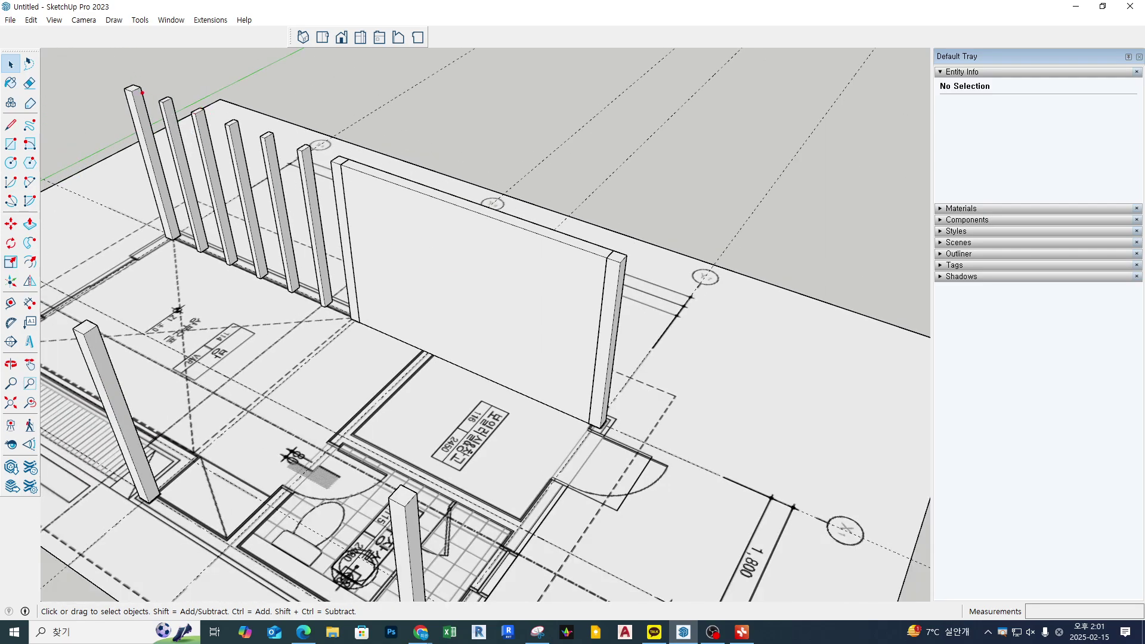
mouse_move(206, 114)
left_mouse_down()
mouse_move(647, 287)
mouse_move(618, 391)
mouse_move(150, 186)
left_mouse_up()
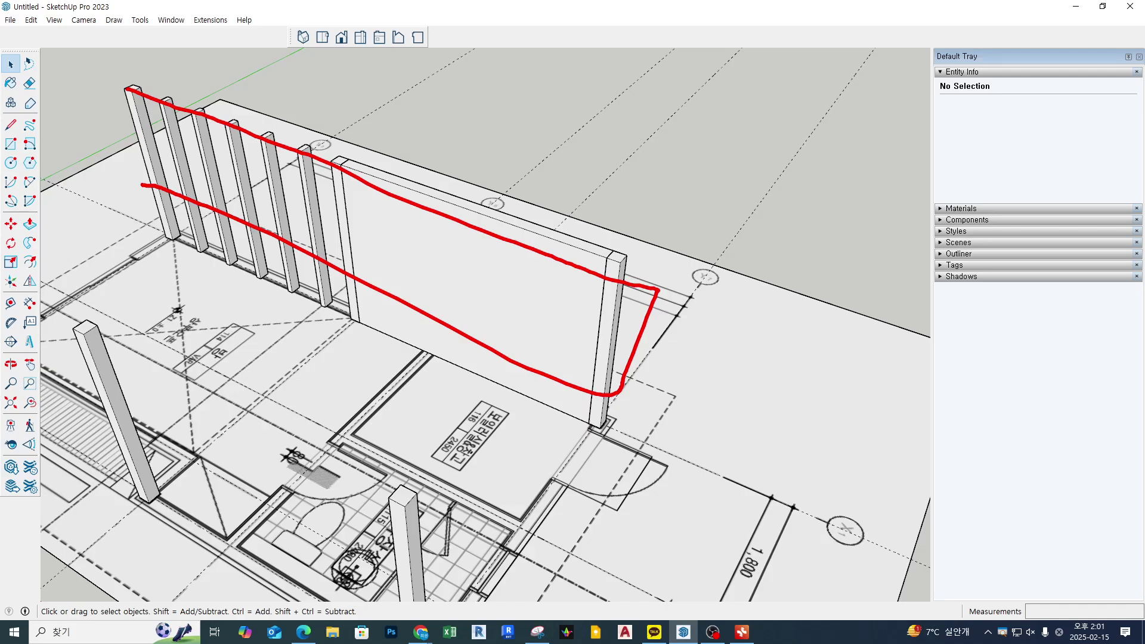
key("Escape")
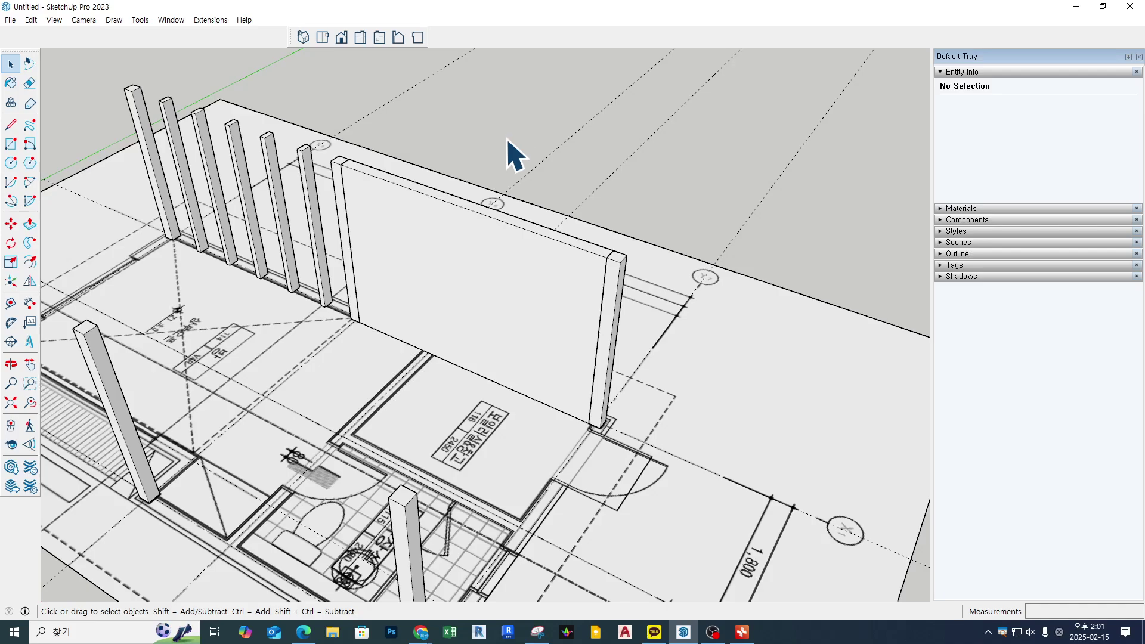
Delete the solid wall panel between the middle column and the end column
left_click(446, 243)
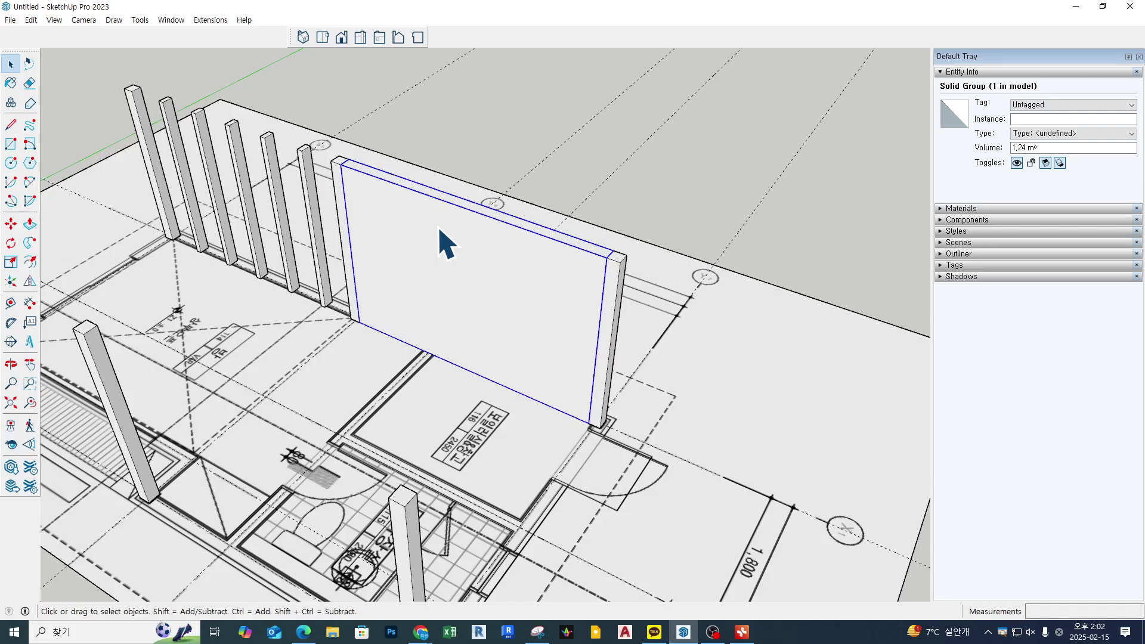
left_click(851, 230)
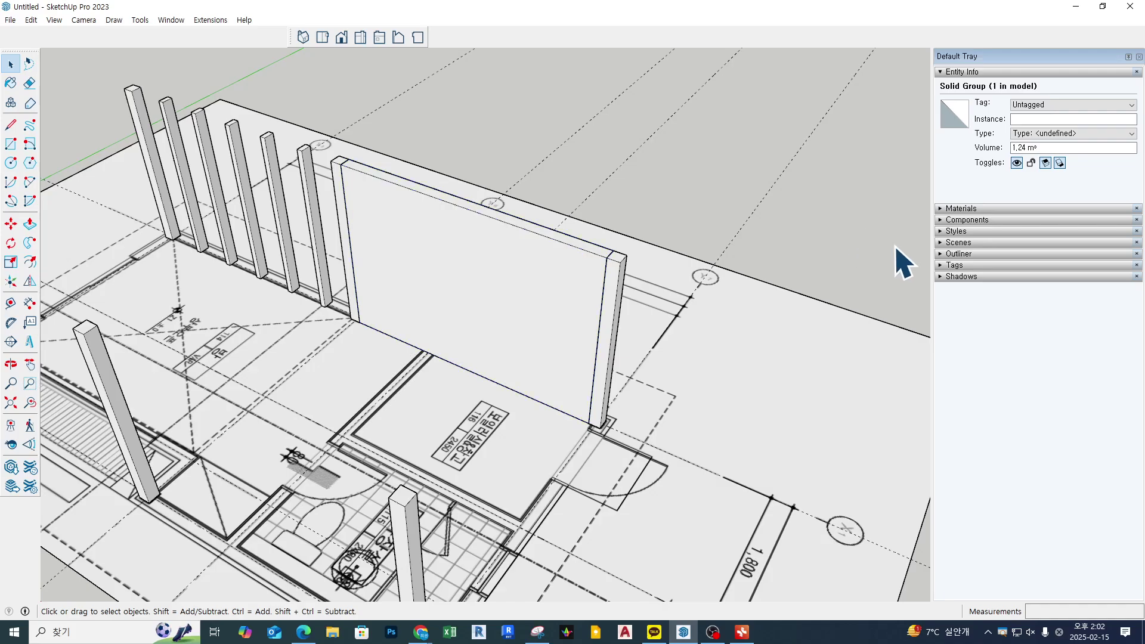
left_click(596, 299)
key("Delete")
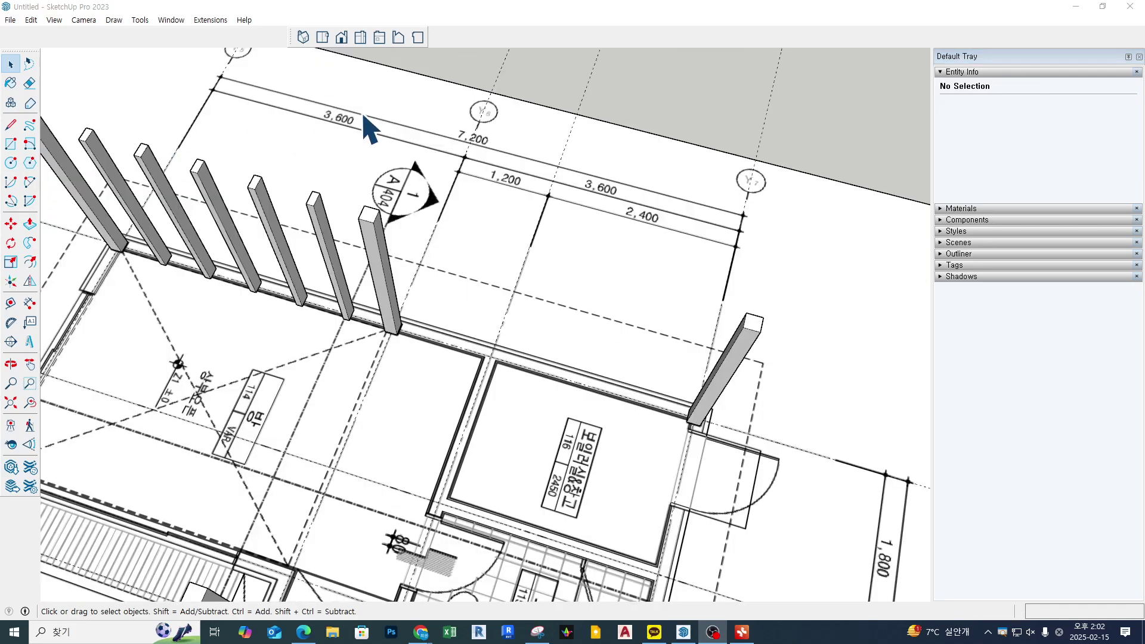
key("ctrl+2")
mouse_move(380, 137)
left_mouse_down()
mouse_move(372, 78)
mouse_move(365, 157)
left_mouse_up()
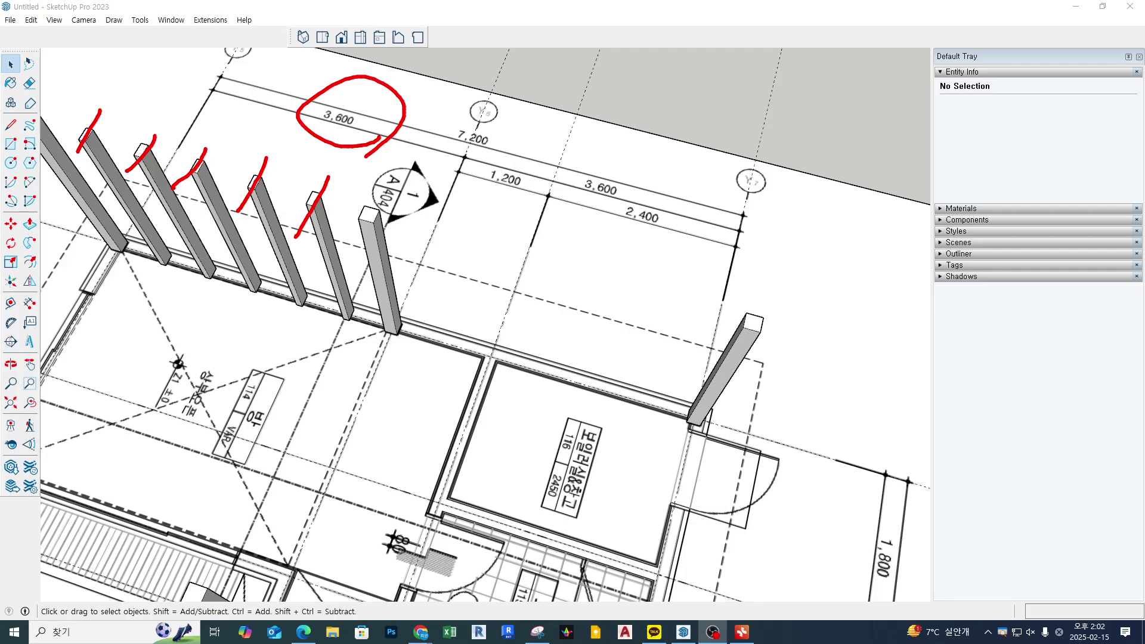
key("Escape")
Copy the last stud before the middle column 675 mm along the wall so that it stands against the column's far face
left_click(327, 250)
middle_click_drag(371, 323, 350, 308)
key("m")
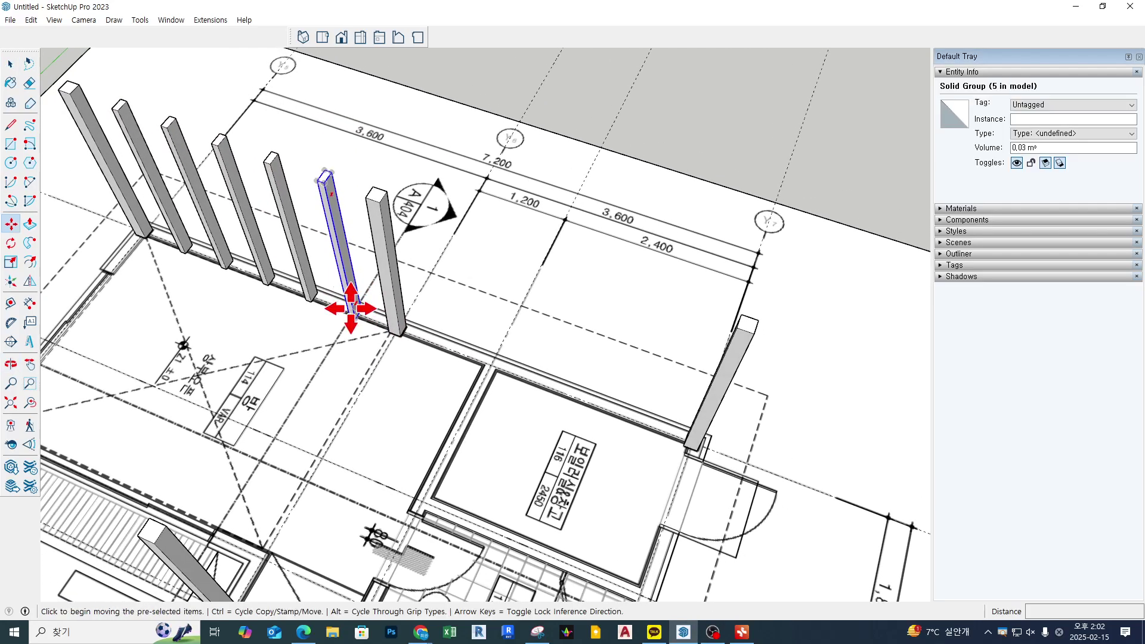
scroll(350, 308, "up", 5)
left_click(350, 303)
key("ctrl")
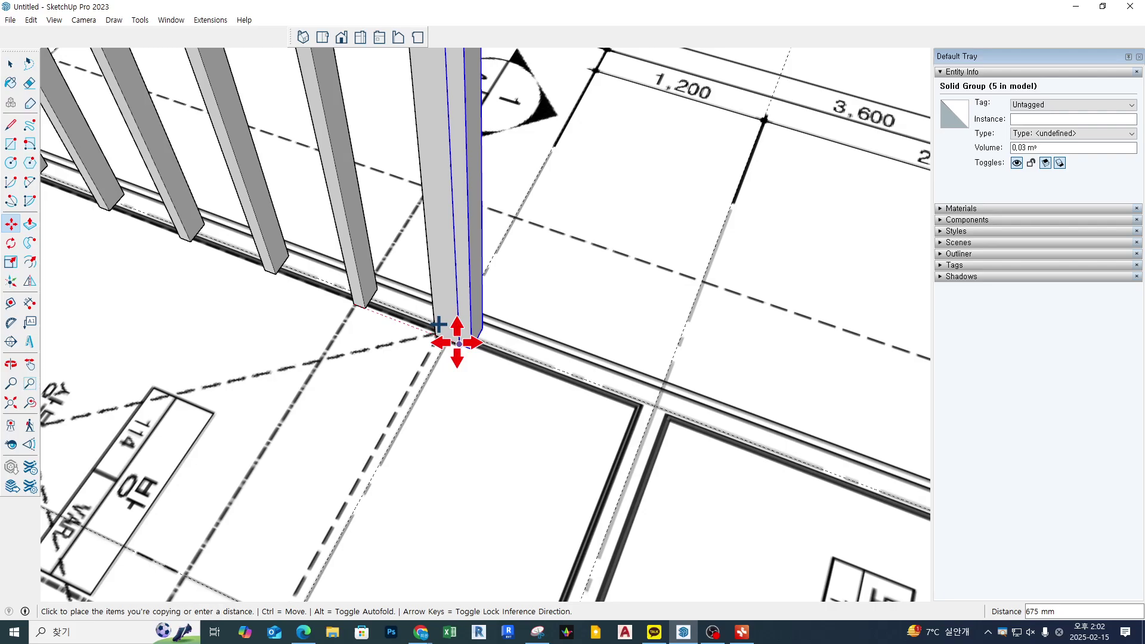
left_click(458, 343)
scroll(419, 325, "down", 3)
scroll(417, 324, "up", 3)
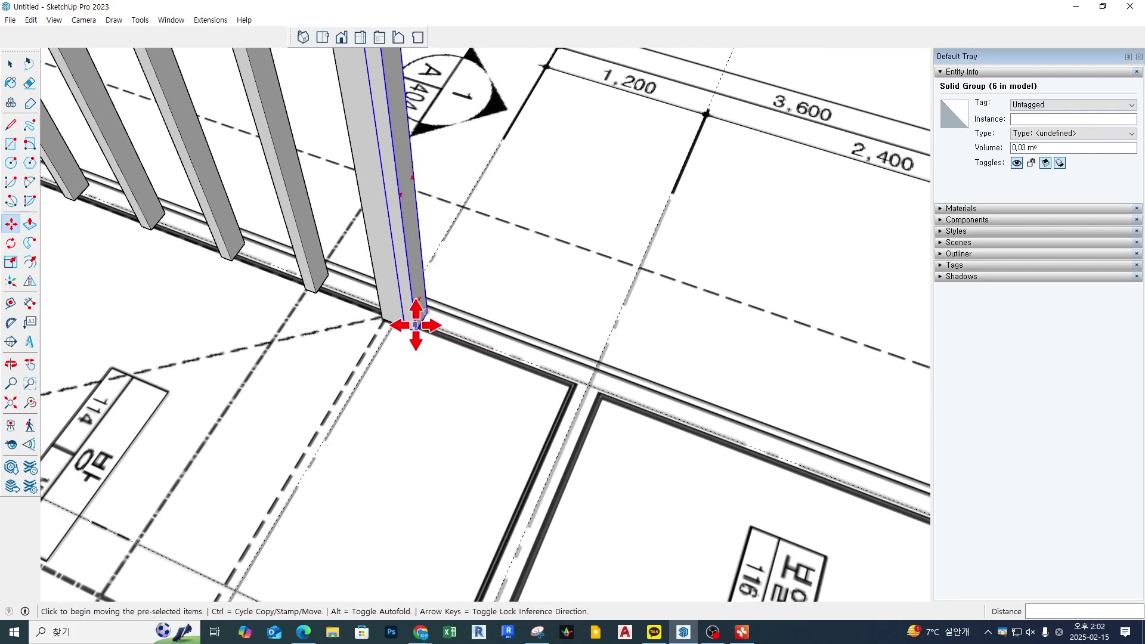
Try to copy the stud from the middle column to the end column, divide the span with /6, and undo the divided copies
left_click(415, 324)
scroll(409, 328, "down", 2)
middle_click_drag(660, 409, 759, 288)
scroll(683, 268, "up", 2)
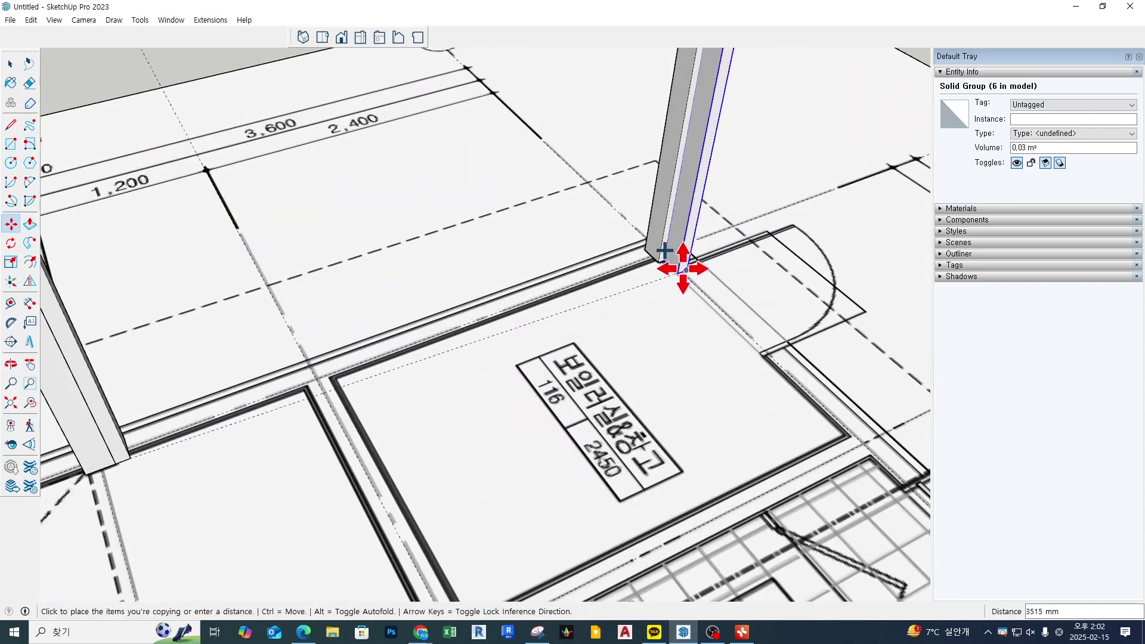
left_click(658, 262)
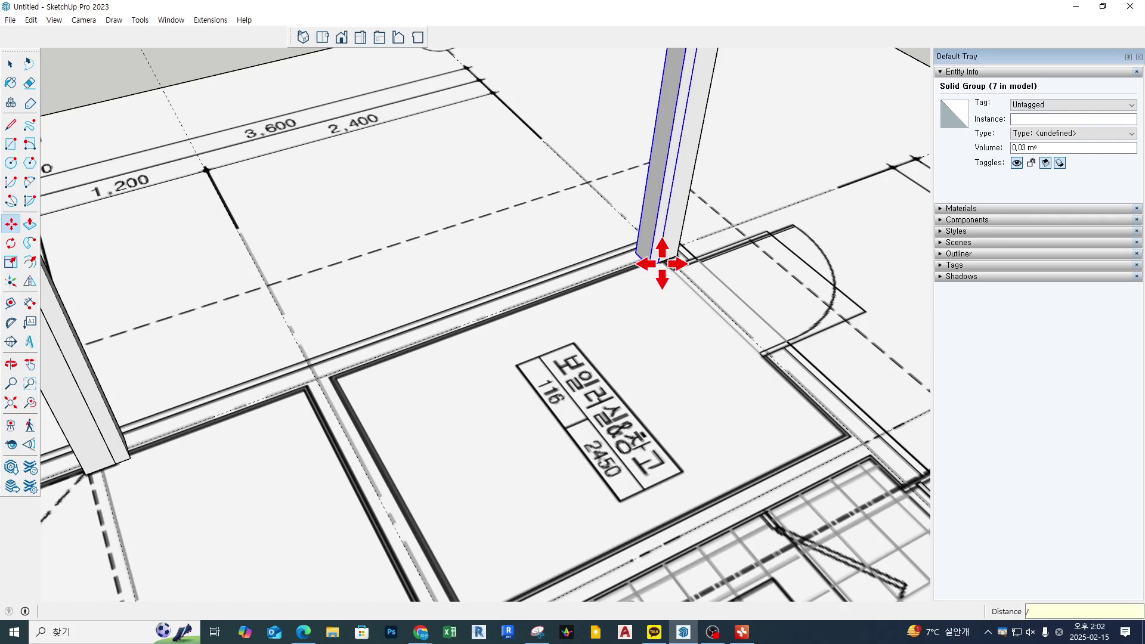
key("Return")
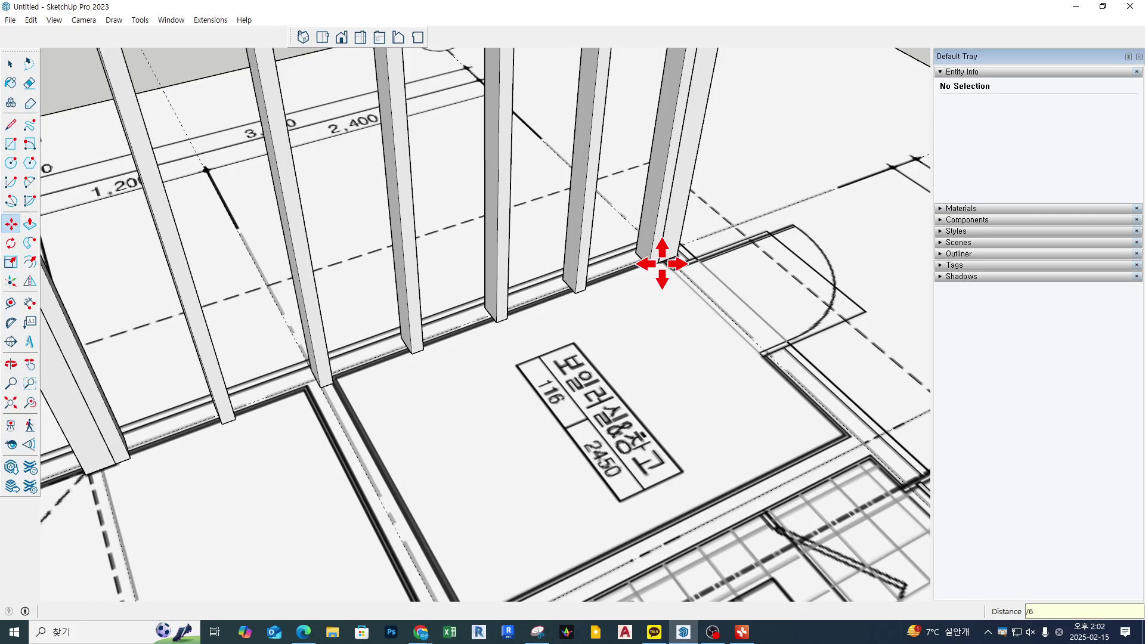
key("ctrl+z")
key("space")
Copy the stud beside the middle column 600 mm towards the end column and repeat the copy at that spacing with *6
middle_click_drag(640, 341, 122, 274)
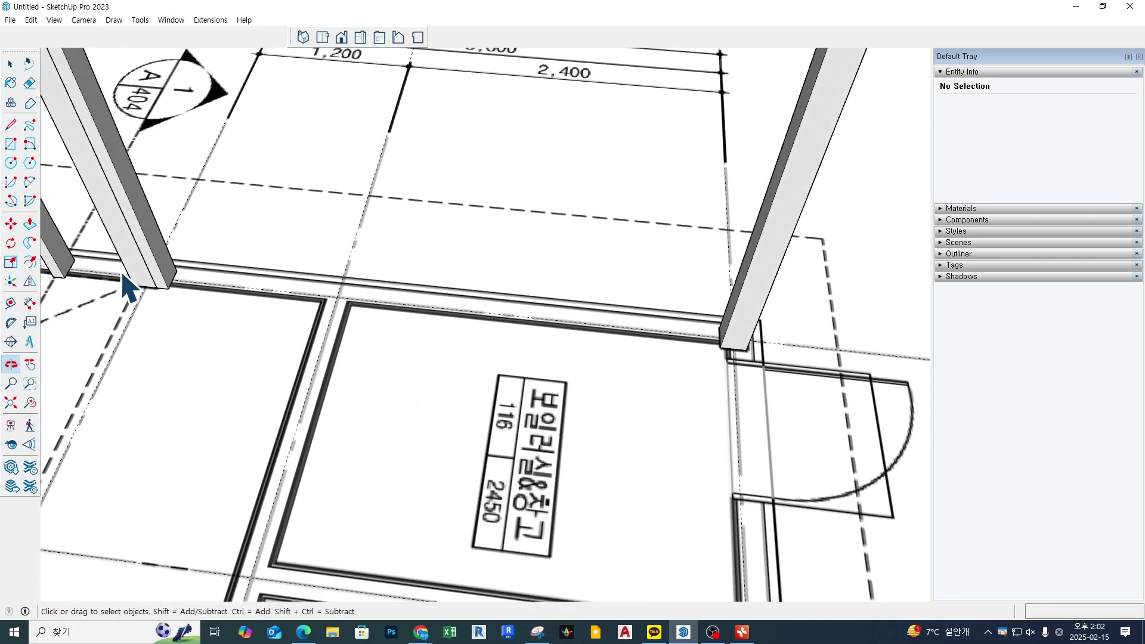
scroll(313, 307, "up", 1)
middle_click_drag(313, 307, 380, 367, "shift")
left_click(179, 279)
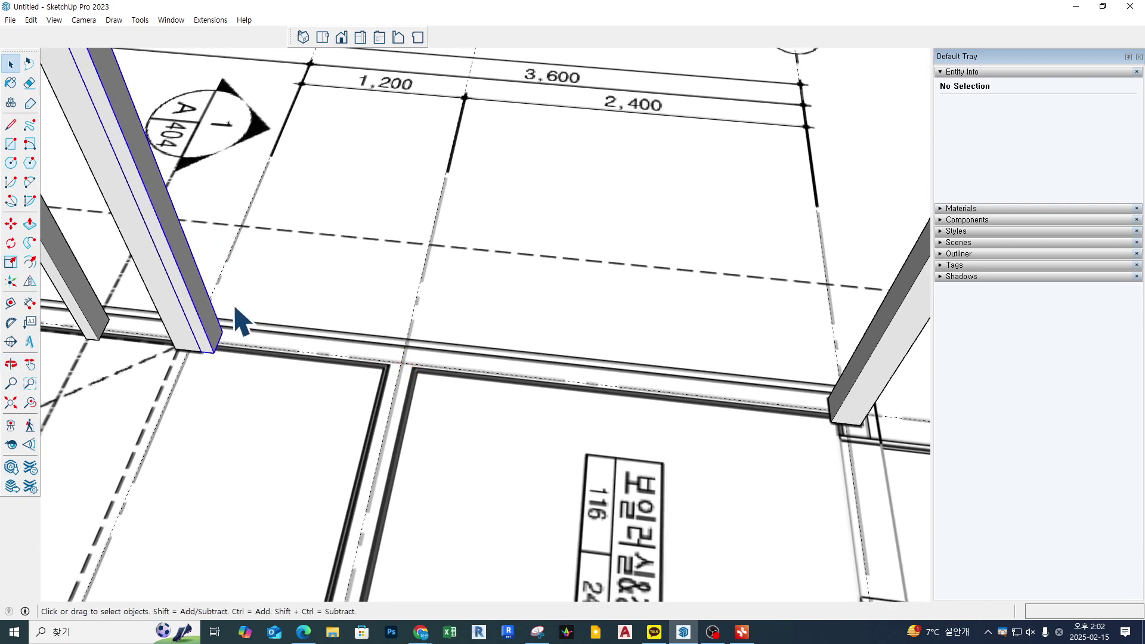
middle_click_drag(235, 308, 217, 327)
key("m")
key("ctrl")
left_click(195, 355)
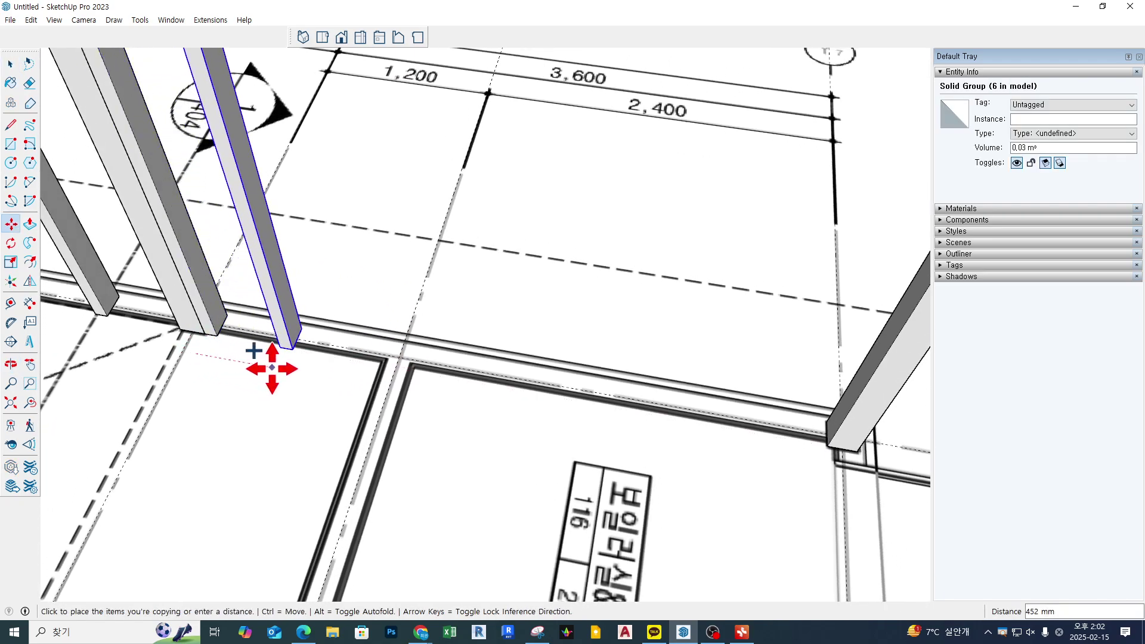
type("600")
key("Return")
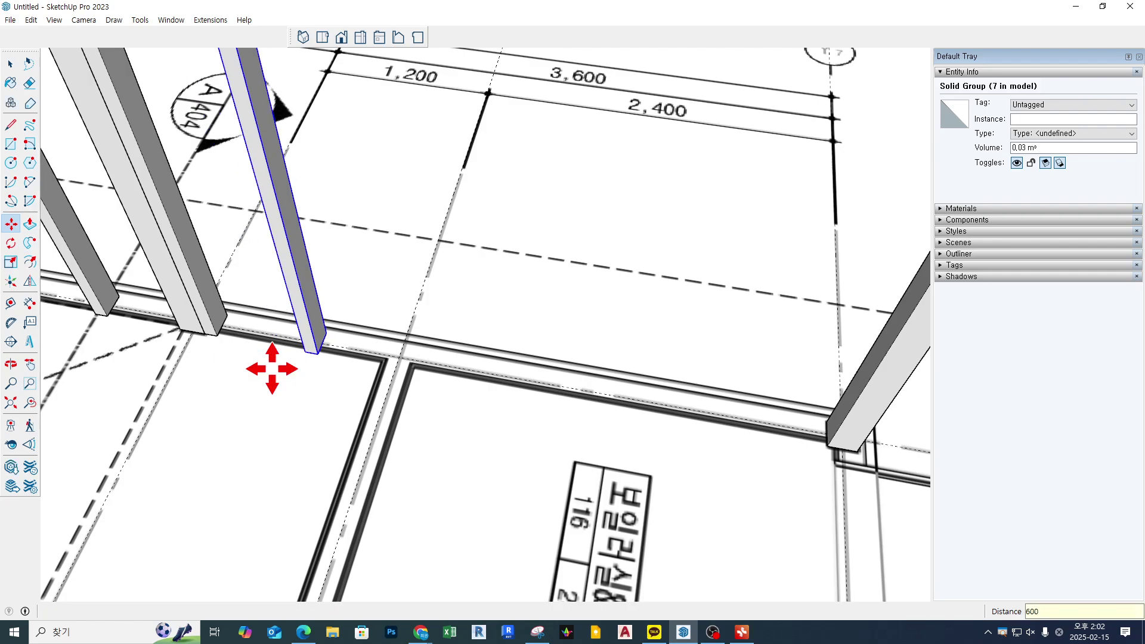
type("*5")
key("Return")
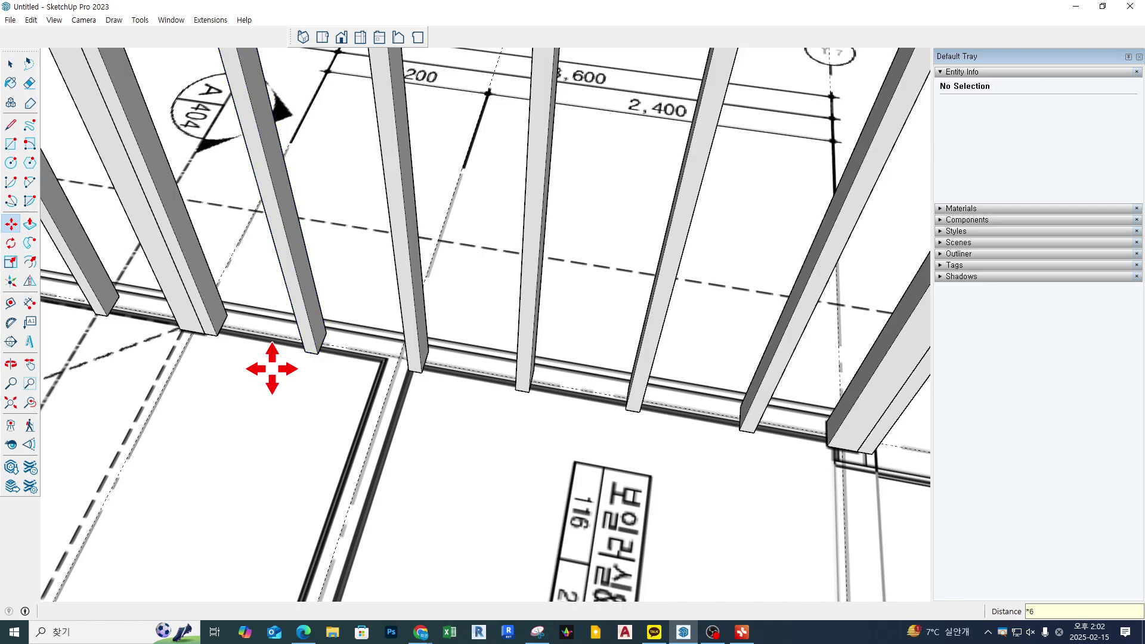
key("space")
Delete the extra stud on the end column's outer face and the stud standing against the middle column's far face
scroll(283, 334, "down", 3)
scroll(499, 324, "down", 1)
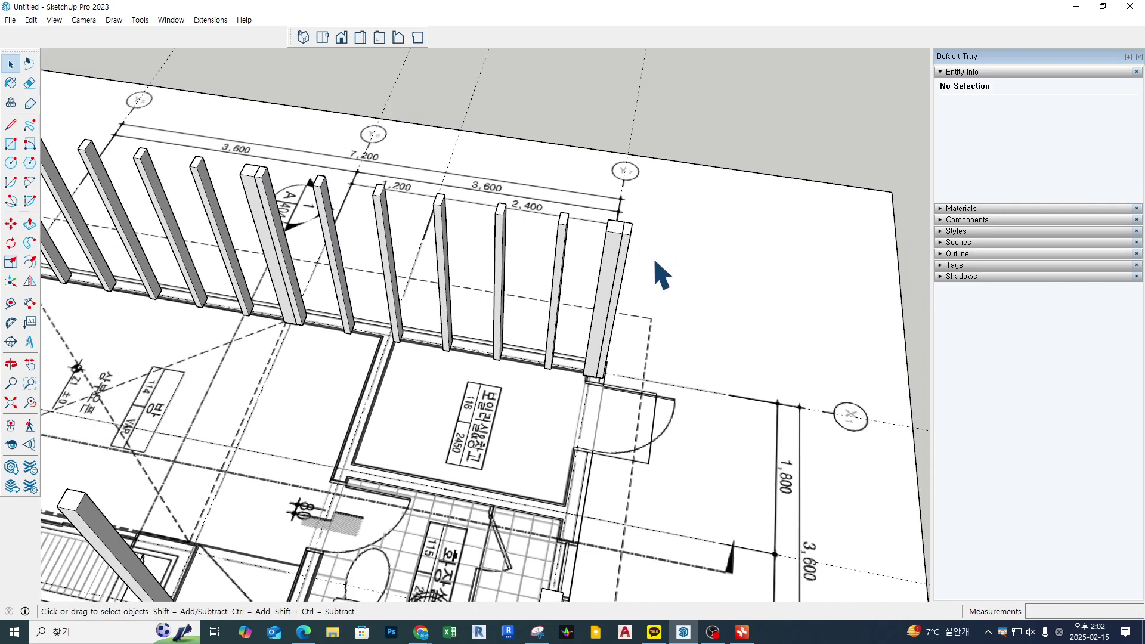
left_click(590, 275)
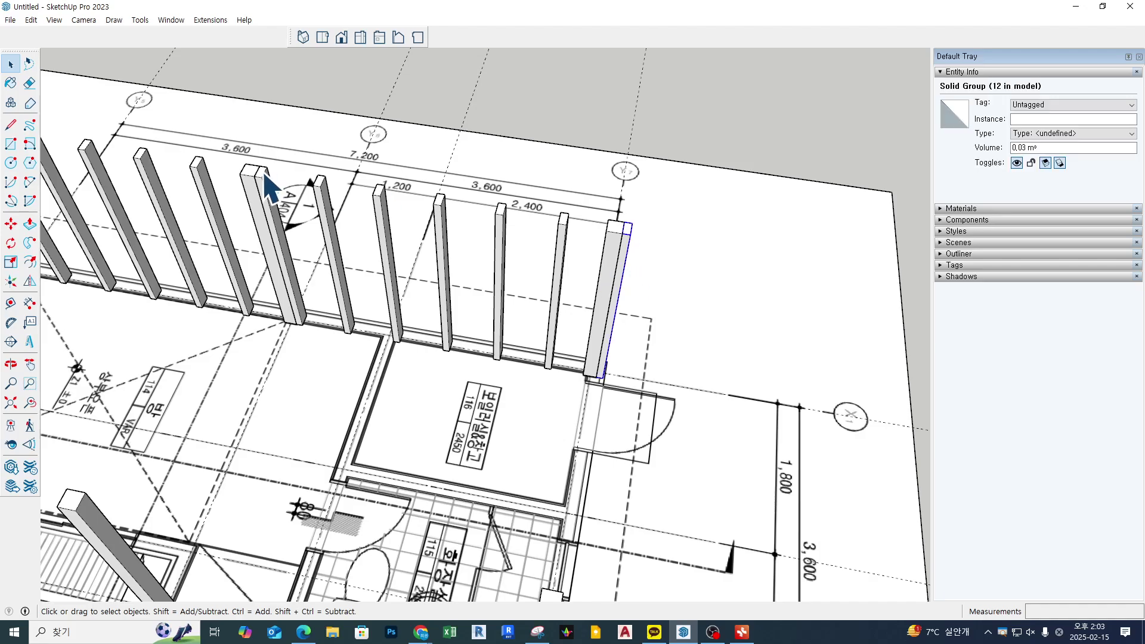
scroll(623, 247, "up", 1)
scroll(633, 241, "up", 1)
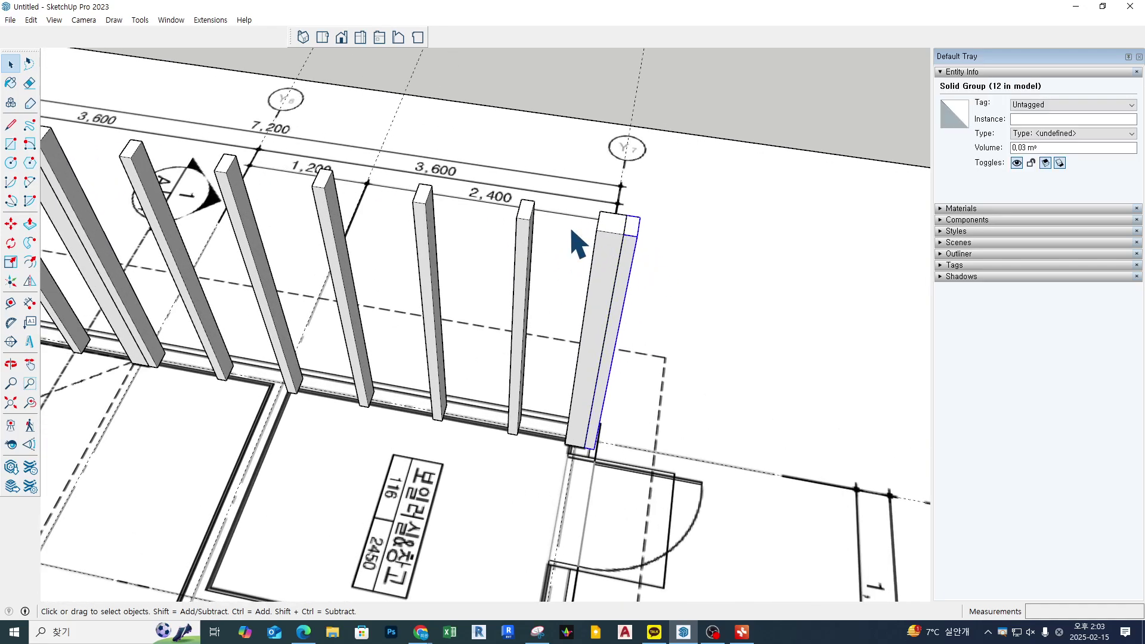
scroll(462, 218, "down", 2)
middle_click_drag(421, 283, 547, 256)
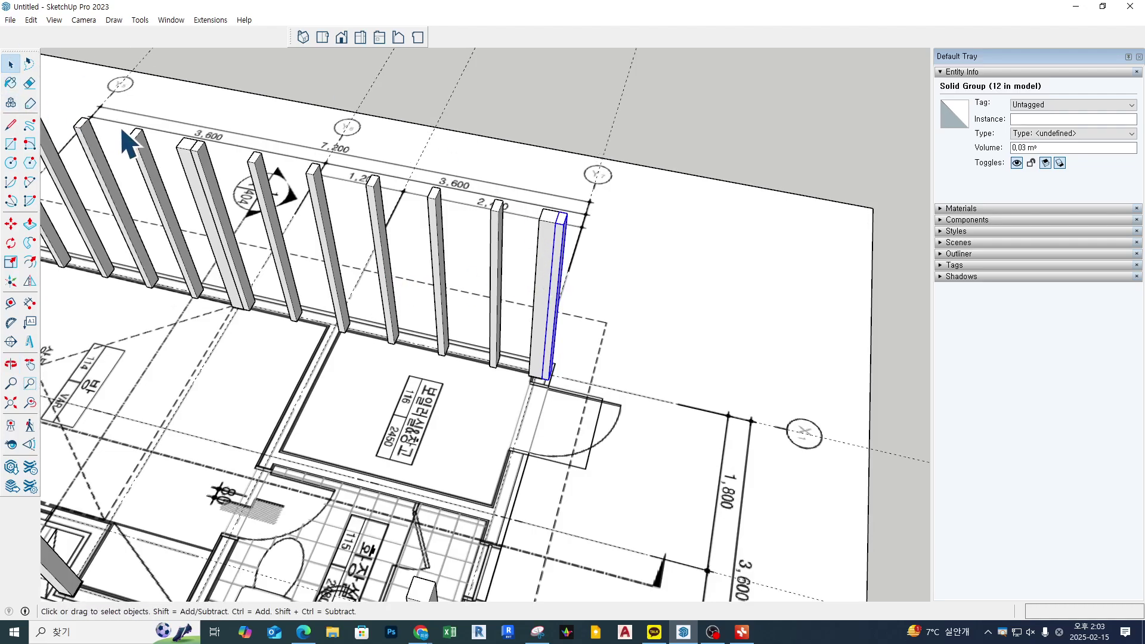
key("Delete")
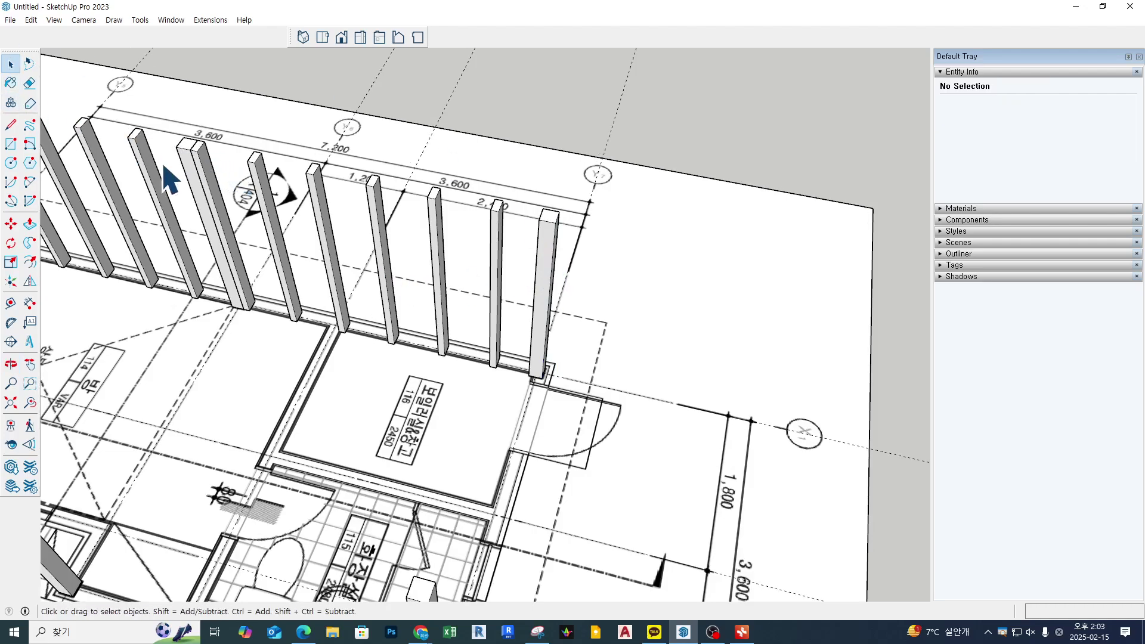
left_click(204, 163)
key("m")
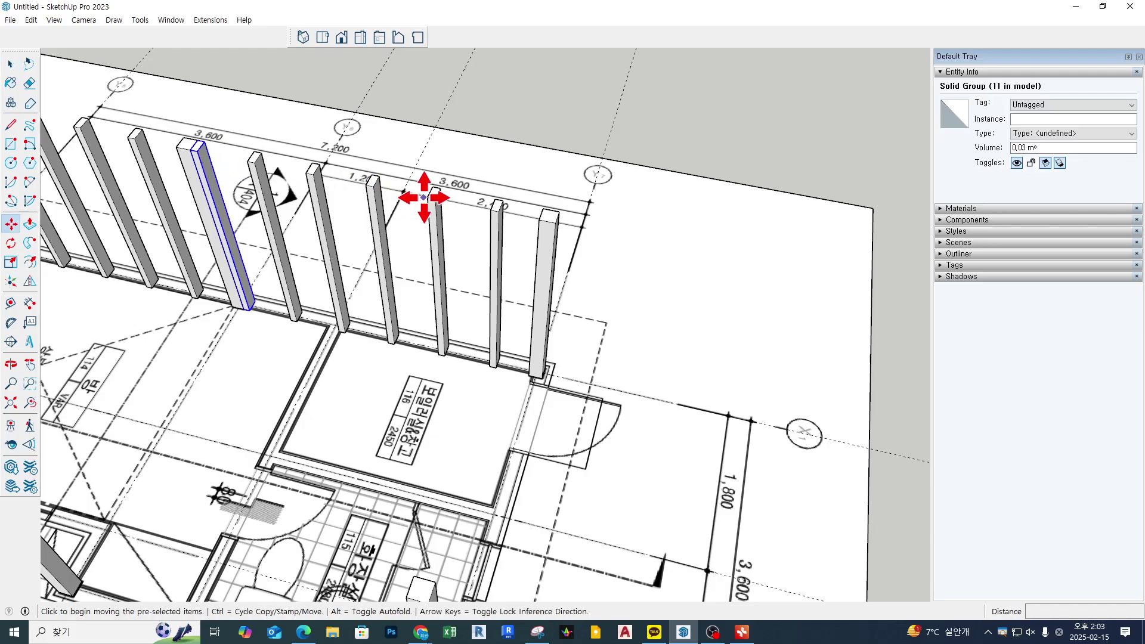
left_click(490, 234)
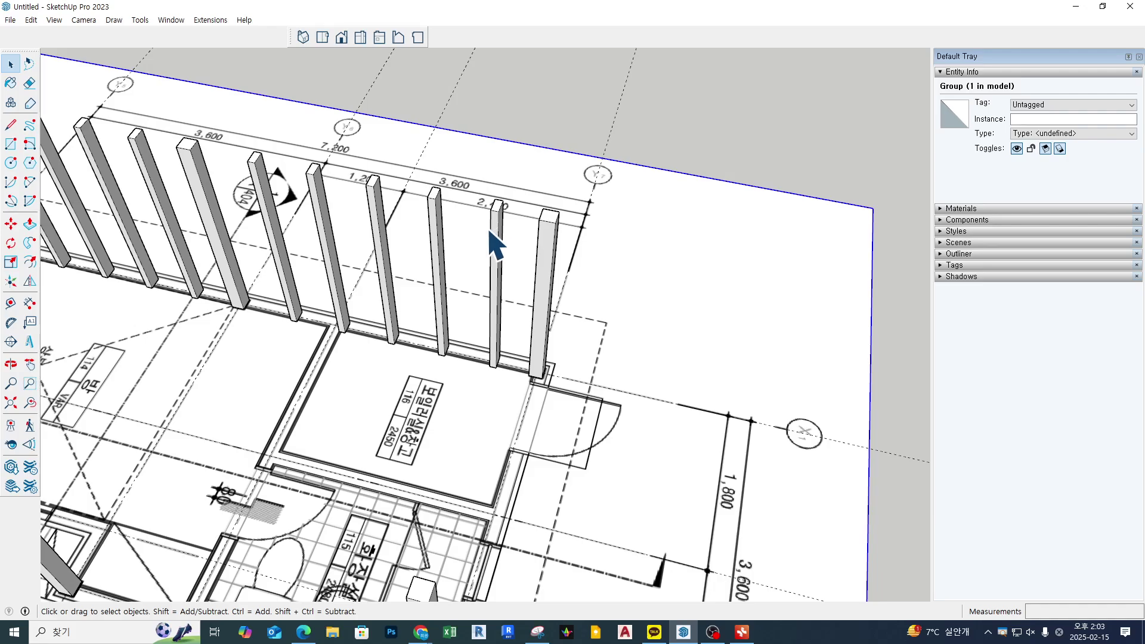
Move the five studs between the middle and end columns 75 mm along the wall towards the middle column
left_click(494, 238)
left_click(437, 229, "ctrl")
left_click(377, 218, "ctrl")
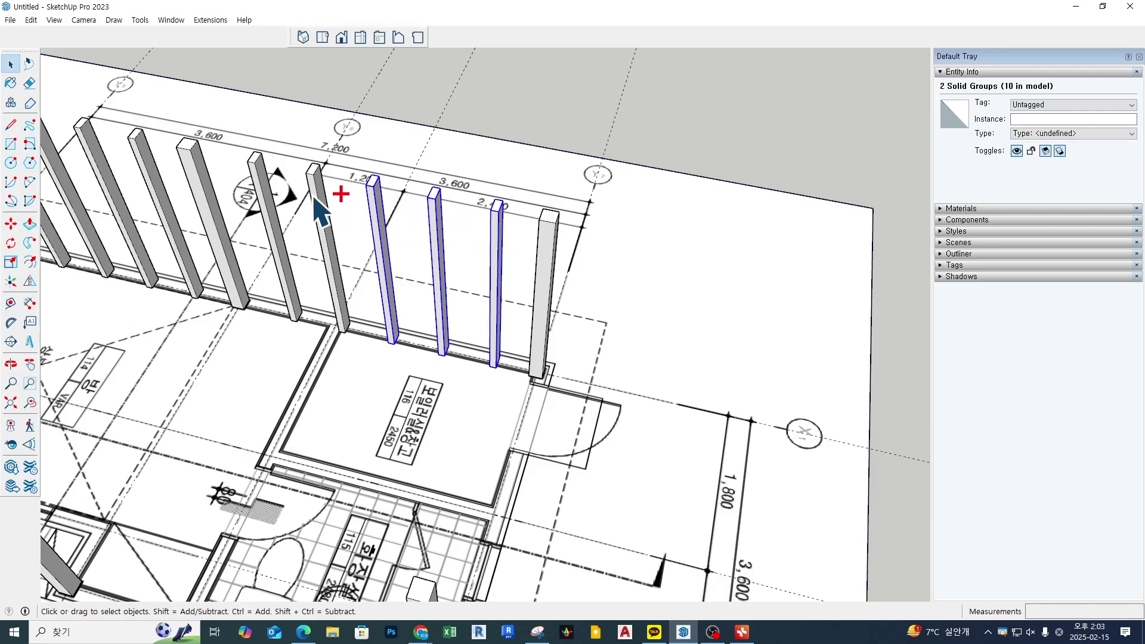
left_click(316, 199, "ctrl")
left_click(263, 182, "ctrl")
key("m")
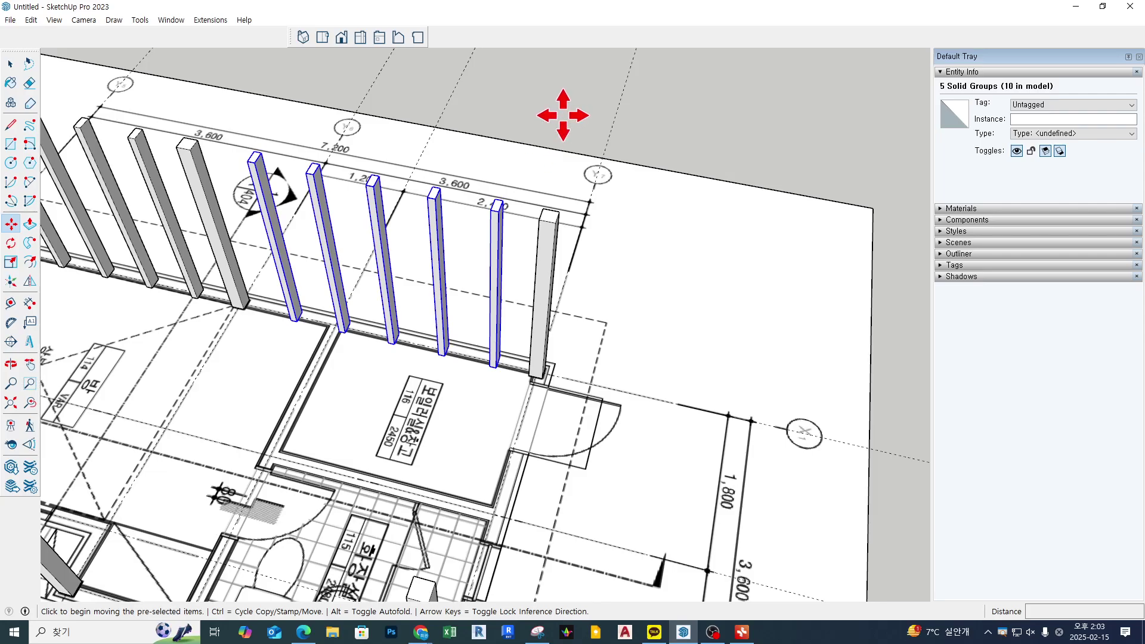
left_click(563, 115)
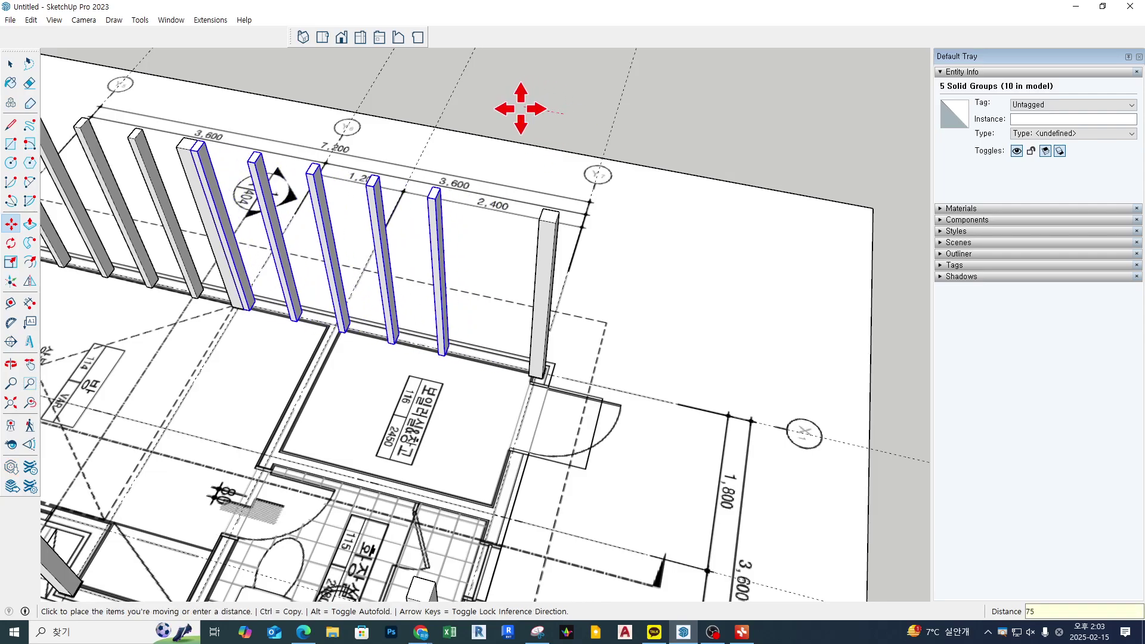
key("Escape")
left_click(525, 110)
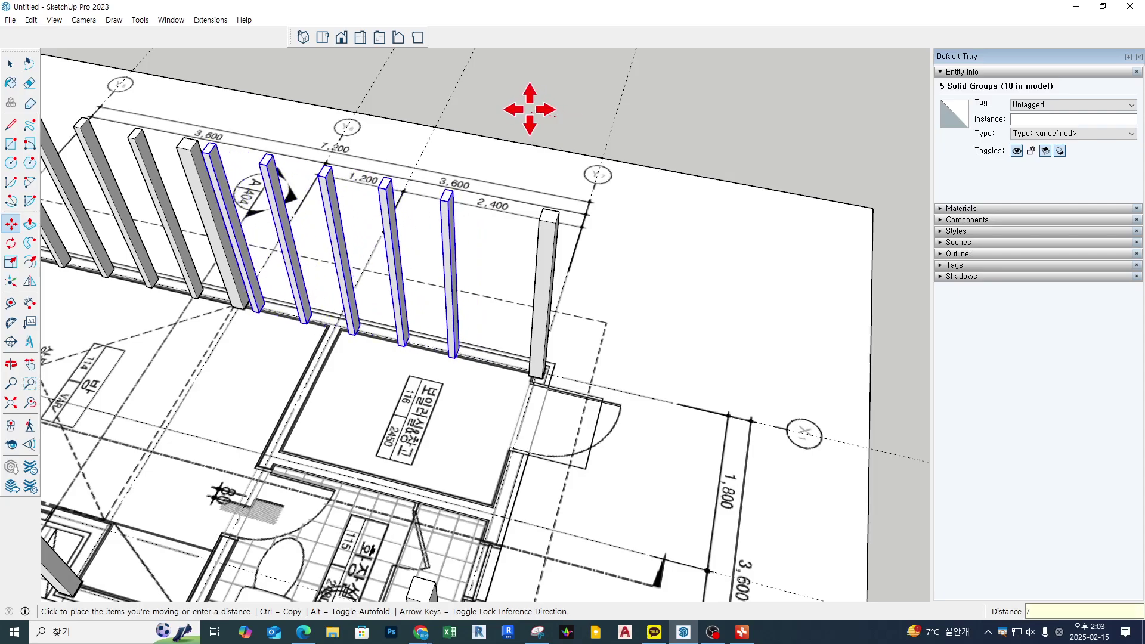
type("75")
key("Return")
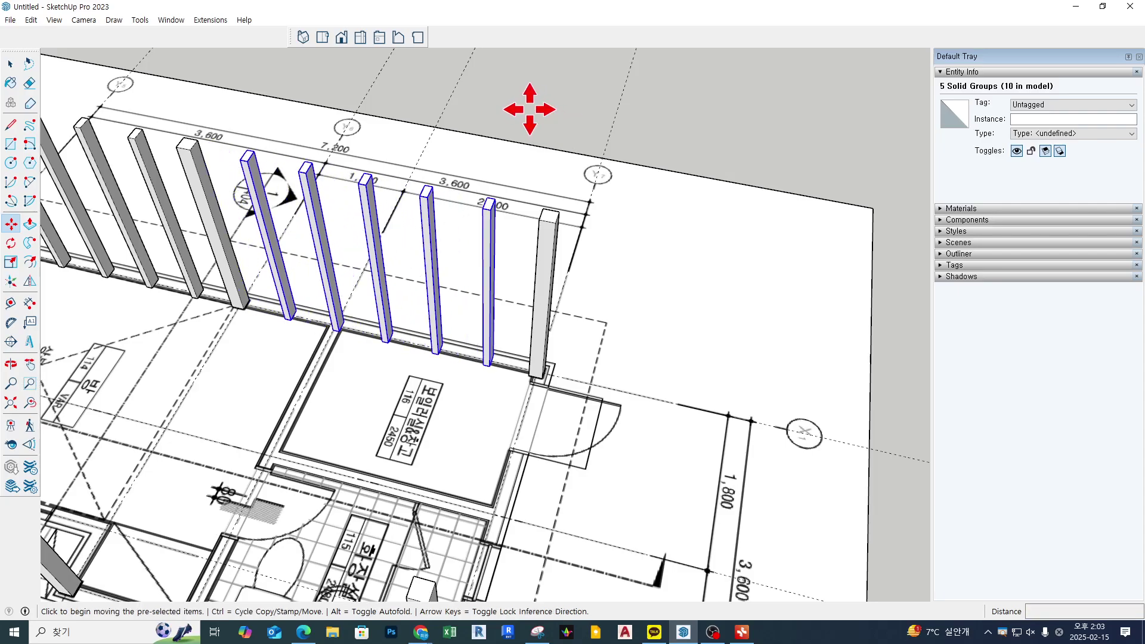
key("space")
left_click(532, 111)
Copy the far corner column along the side wall so that the copy stands flush against the original
middle_click_drag(671, 400, 306, 276)
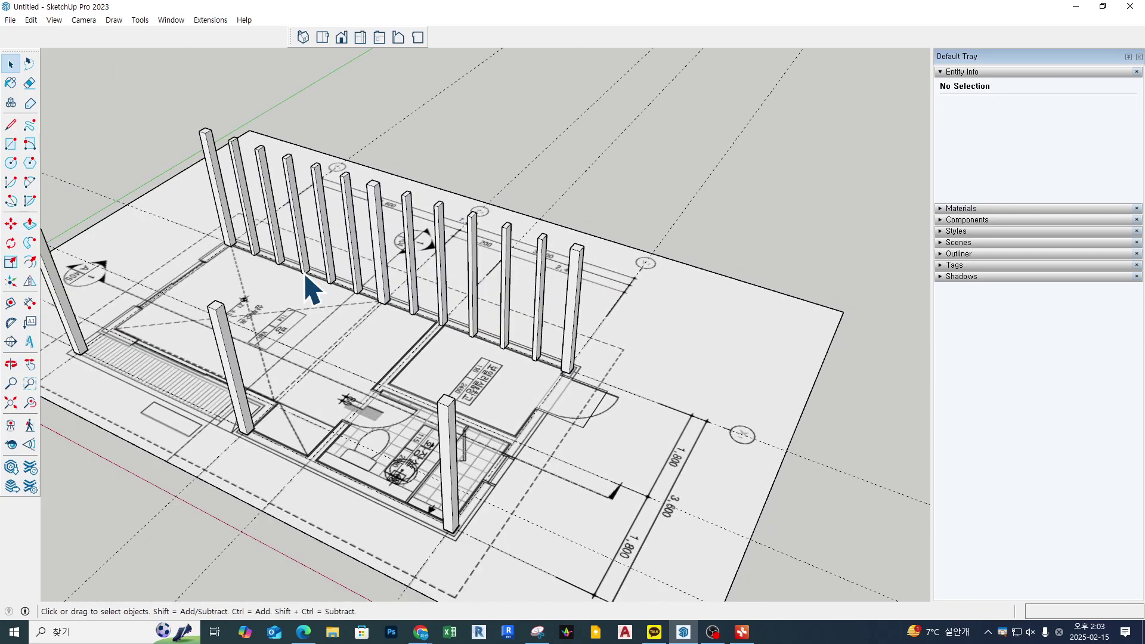
middle_click_drag(588, 205, 618, 249)
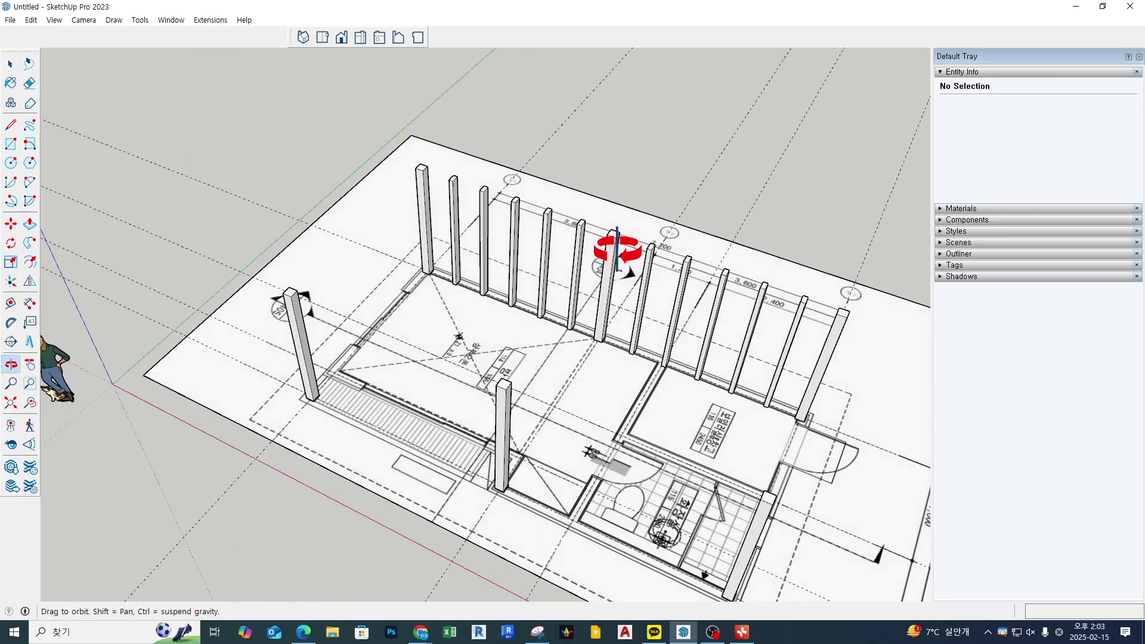
scroll(444, 202, "up", 3)
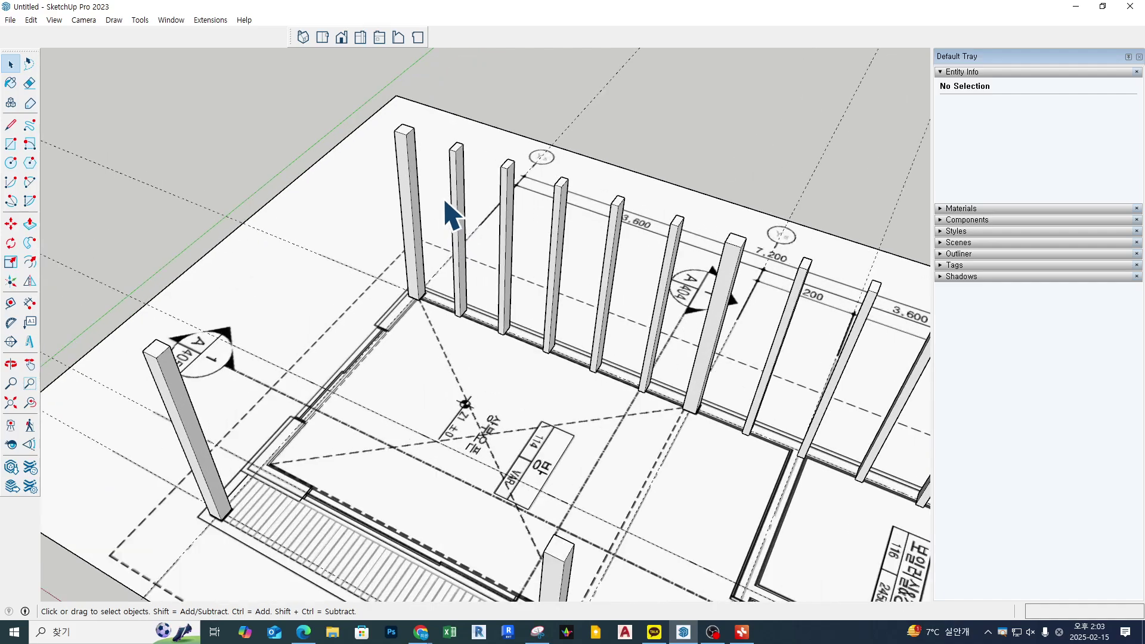
left_click(414, 158)
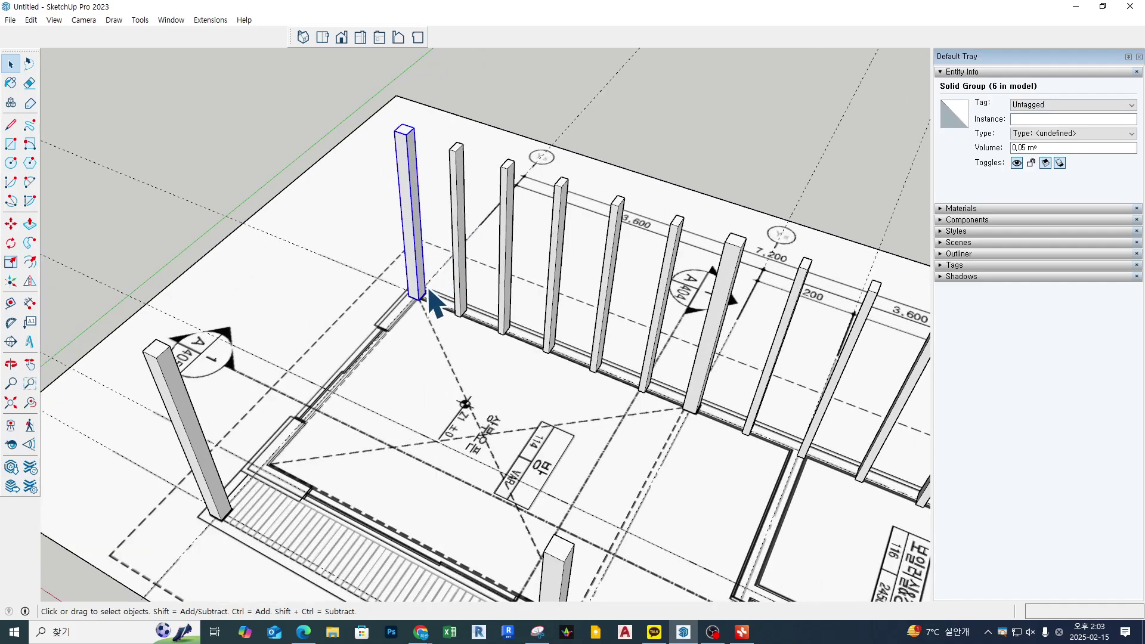
scroll(465, 281, "up", 3)
key("m")
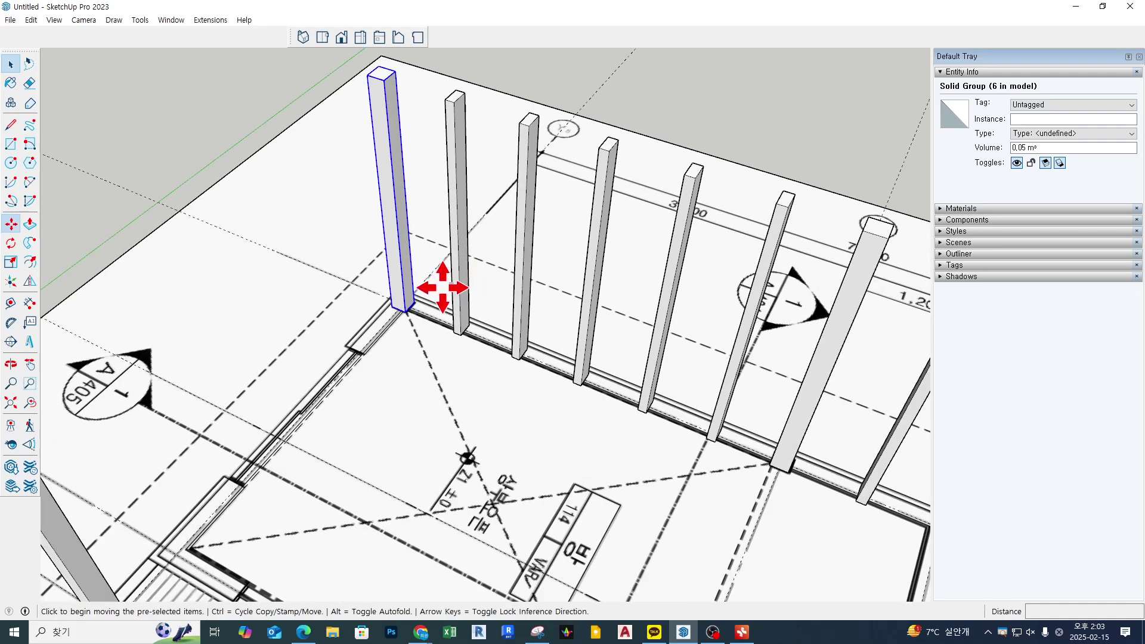
scroll(409, 306, "up", 3)
left_click(406, 306)
key("ctrl")
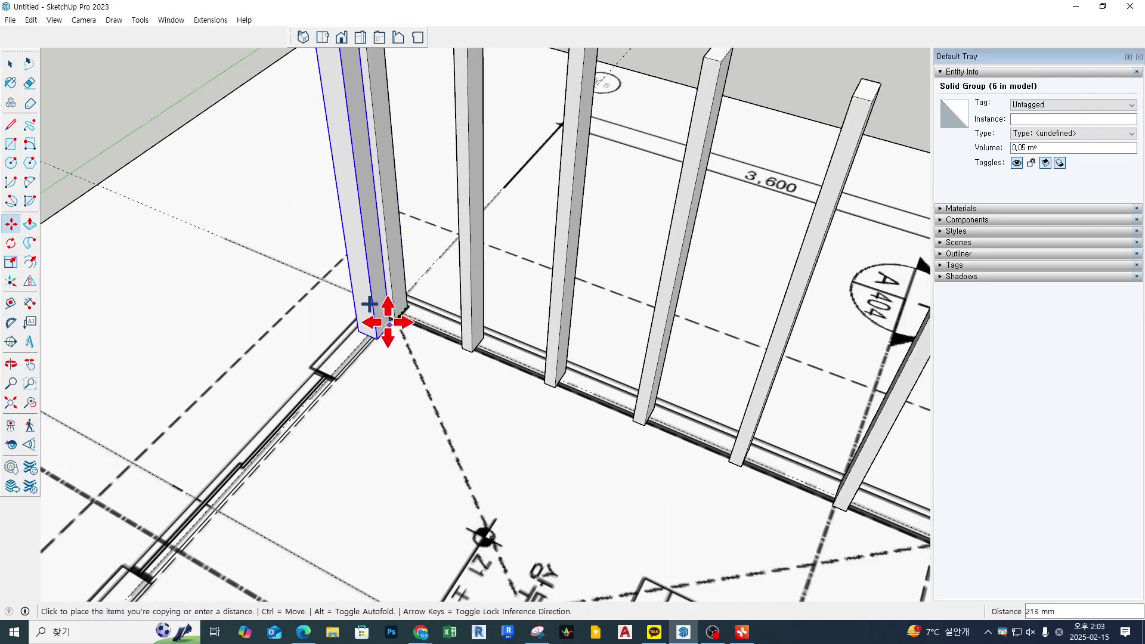
left_click(394, 319)
key("space")
scroll(445, 357, "down", 2)
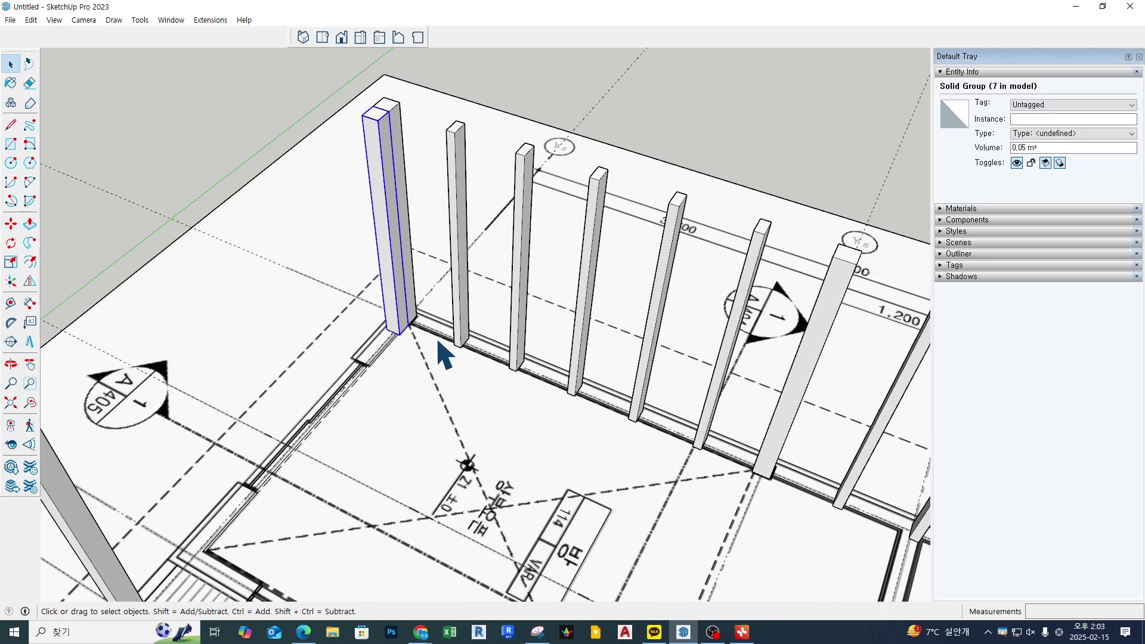
Try to copy the column beside the corner column 220 mm along the side wall, and undo that copy
middle_click_drag(438, 345, 596, 322)
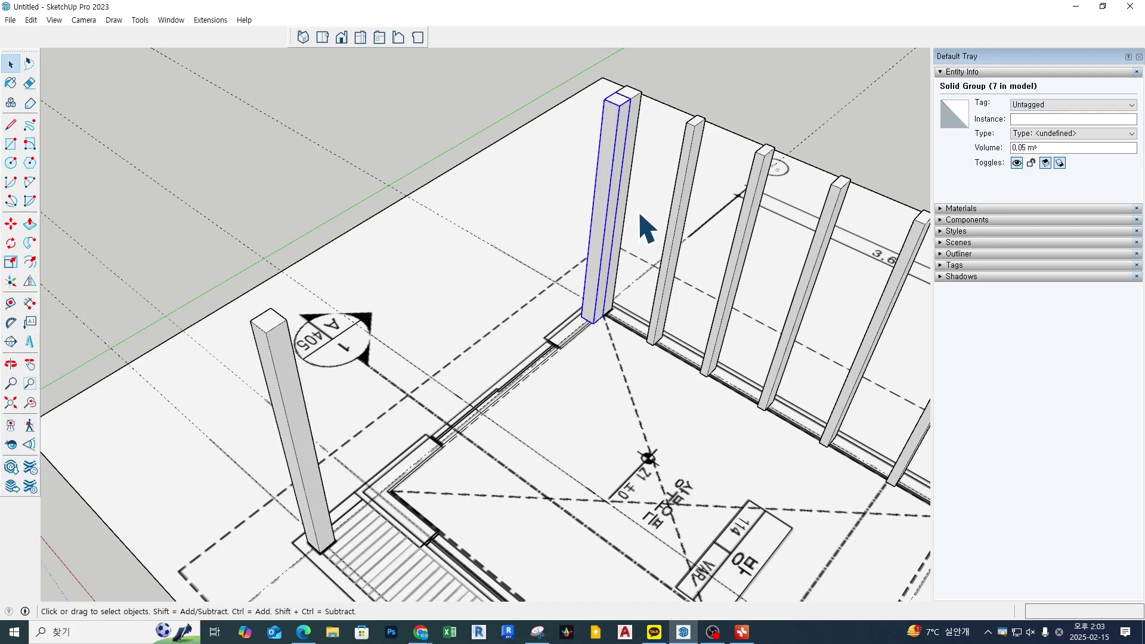
scroll(607, 328, "up", 3)
key("m")
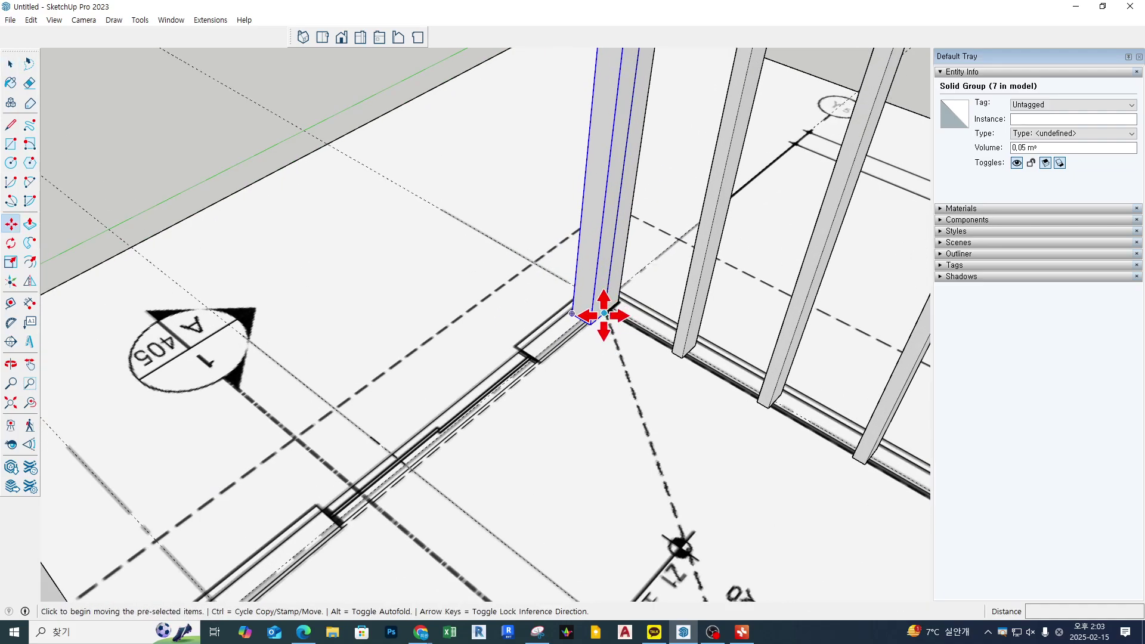
left_click(603, 313)
key("ctrl")
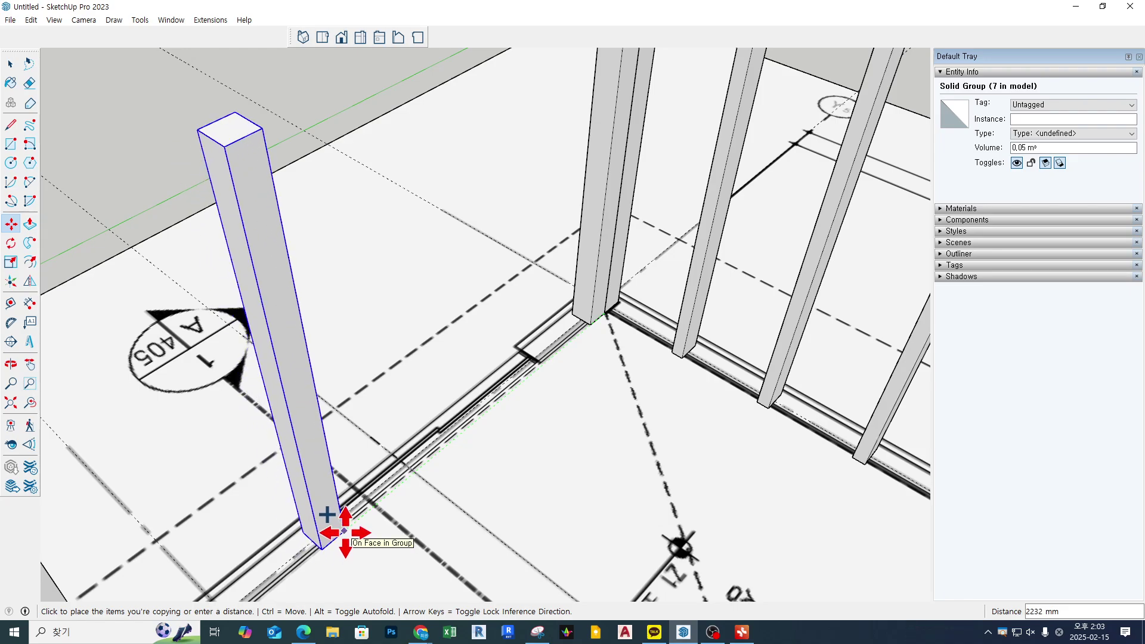
type("220")
key("Return")
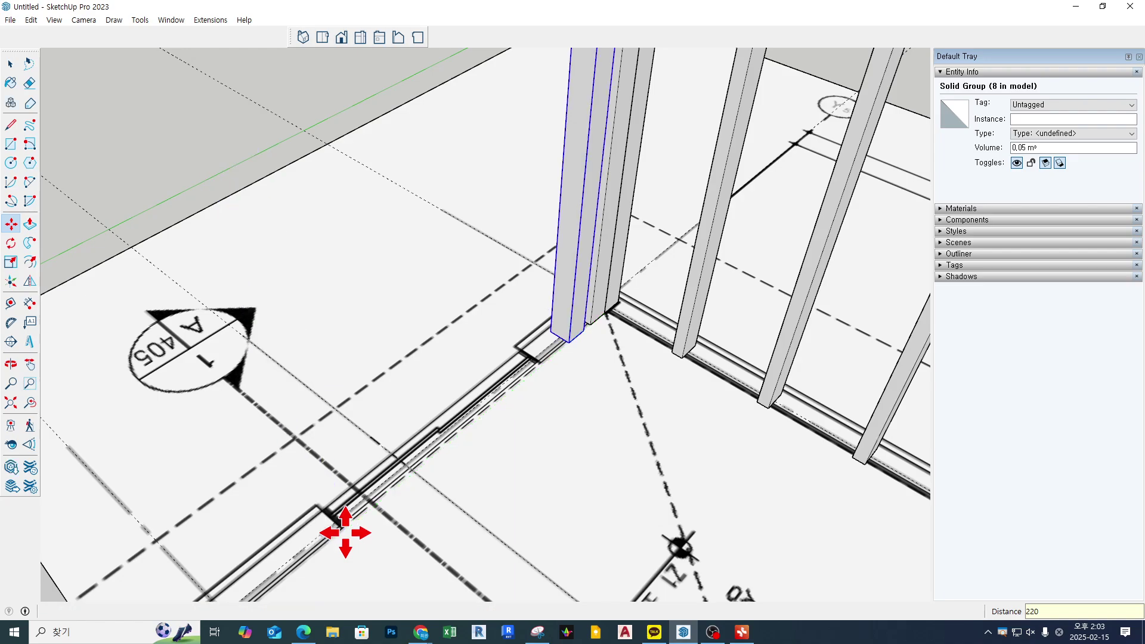
key("ctrl+z")
Copy the column beside the corner column 2200 mm along the side wall towards the front corner column
left_click(598, 316)
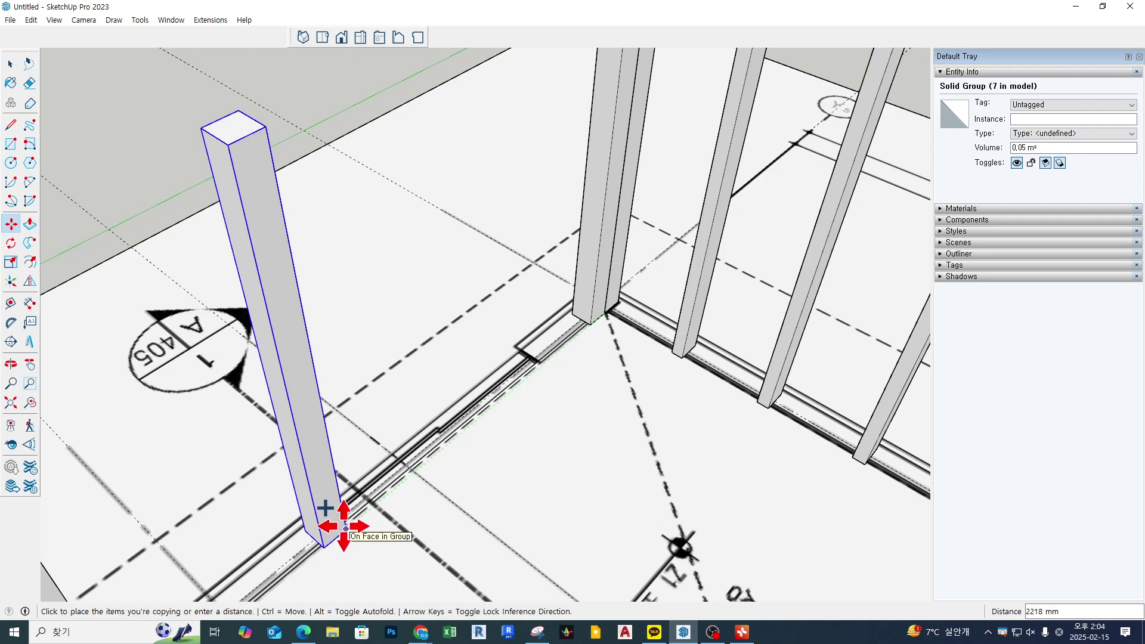
left_click(344, 525)
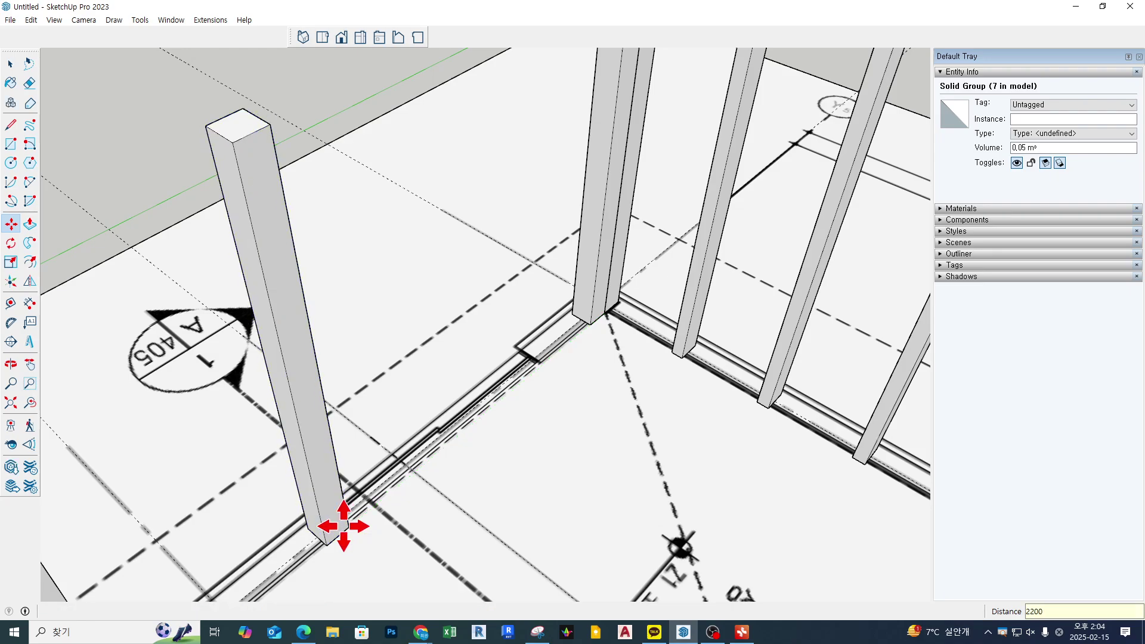
key("space")
scroll(506, 331, "down", 4)
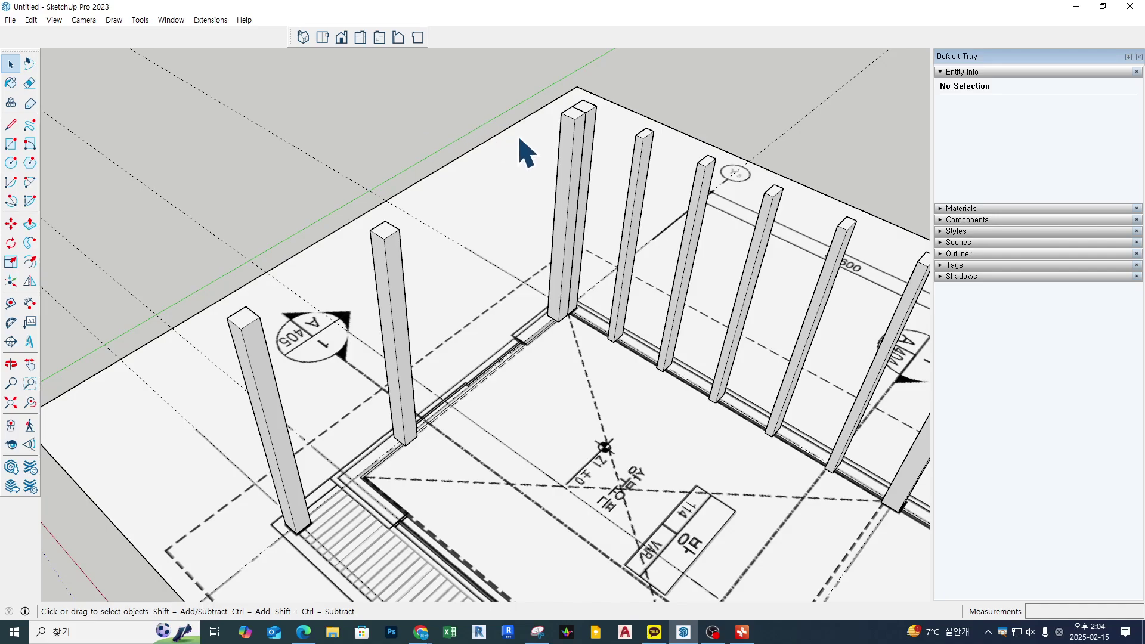
Push/Pull the face of the column beside the corner column about 520 mm along the side wall towards the opening
scroll(581, 132, "up", 2)
double_click(581, 131)
key("p")
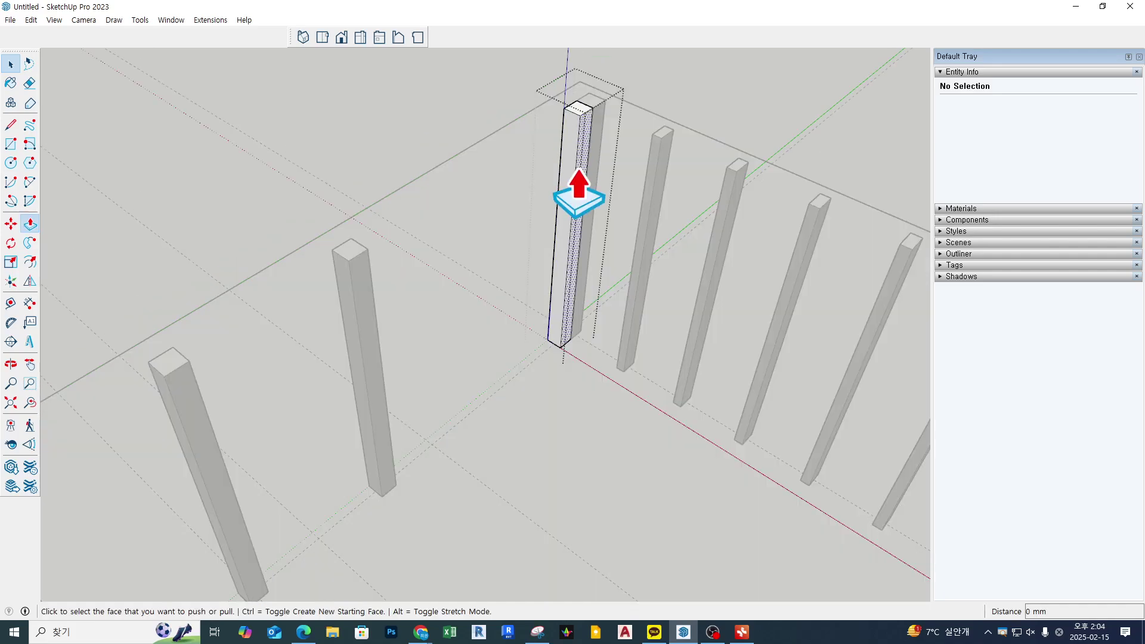
left_click(577, 224)
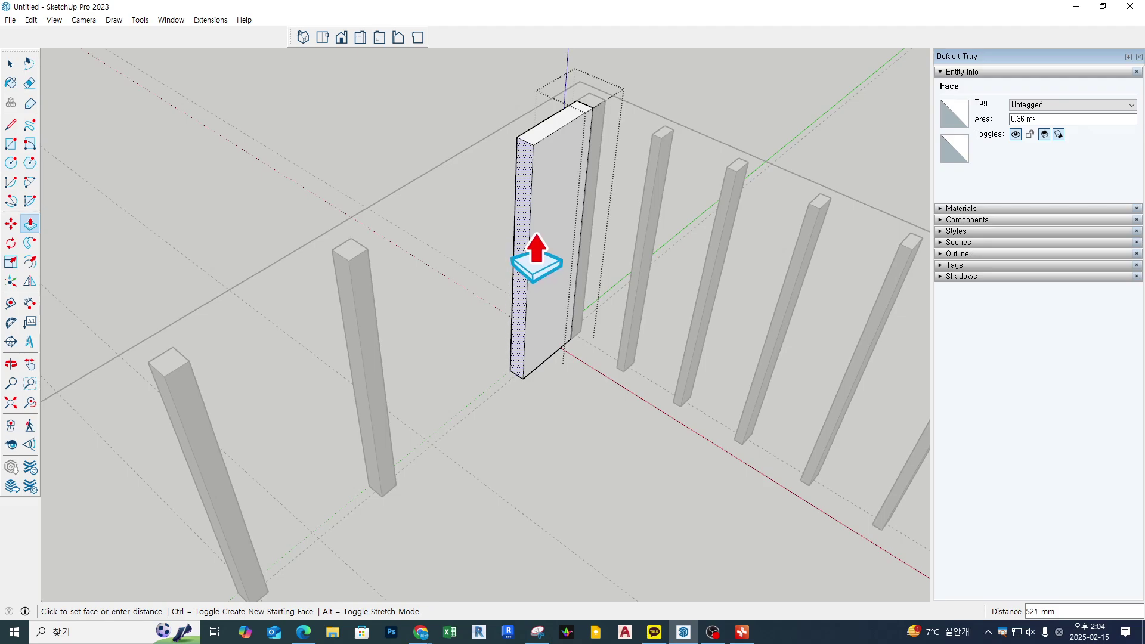
left_click(536, 248)
key("space")
left_click(417, 161)
Push/Pull the column on the opening's other side 1100 mm until it meets the front corner column
double_click(364, 313)
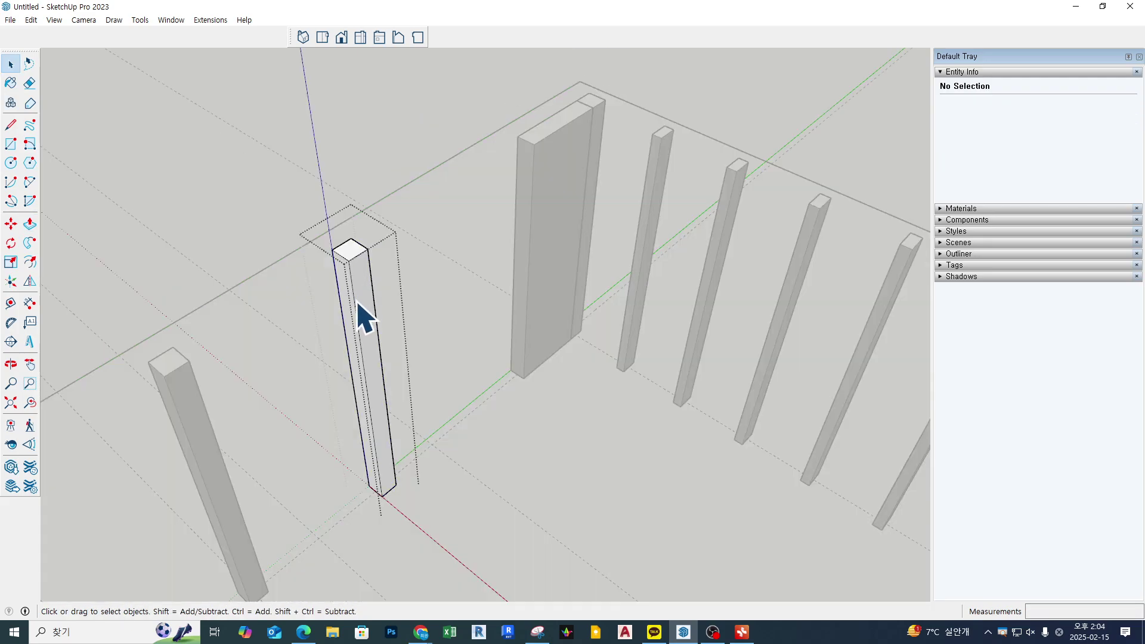
key("p")
left_click(371, 321)
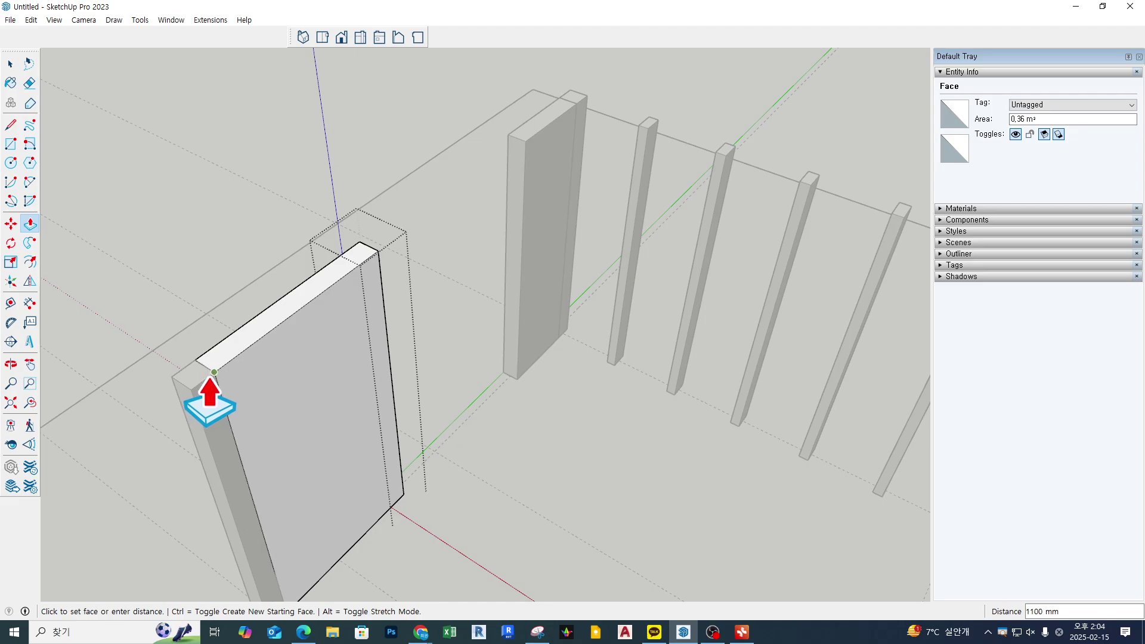
left_click(214, 391)
key("space")
left_click(191, 165)
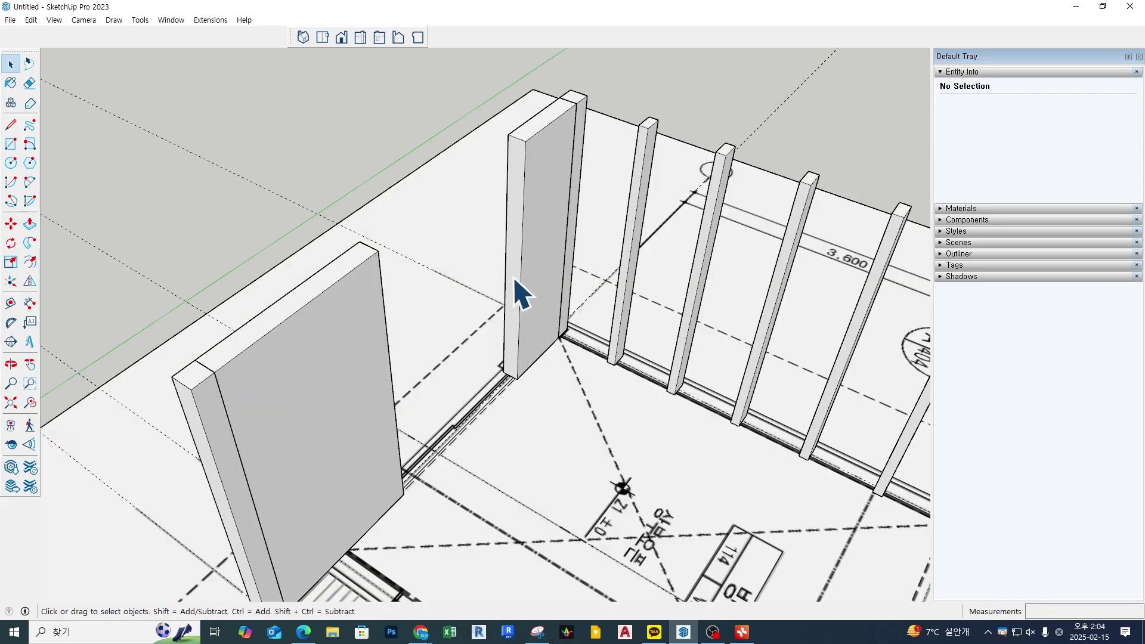
scroll(483, 285, "down", 2)
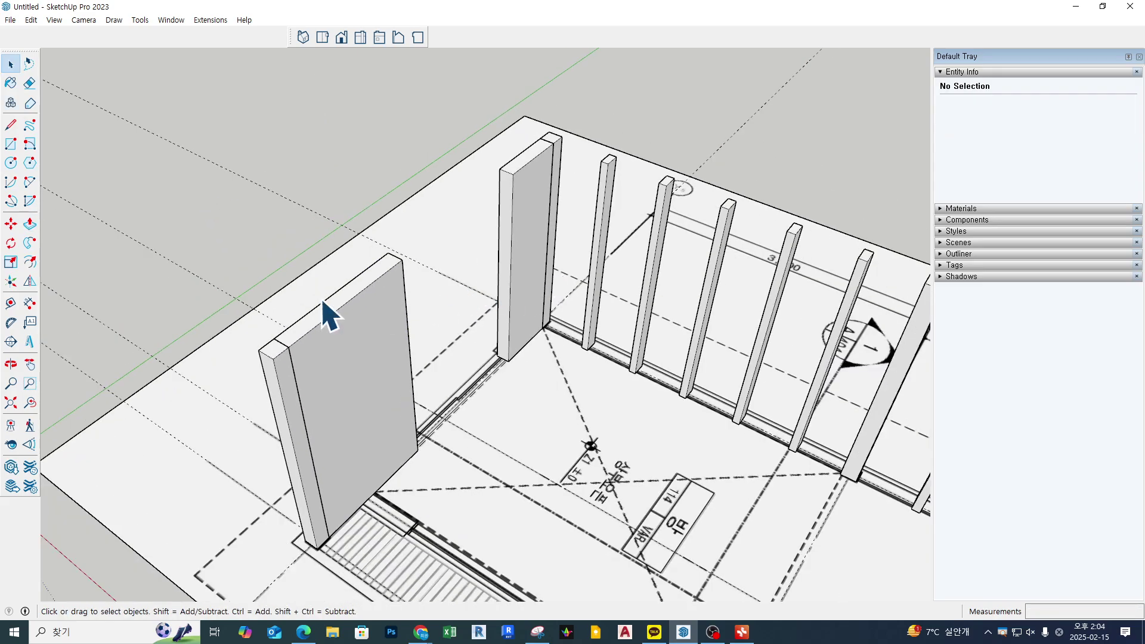
left_click(527, 282)
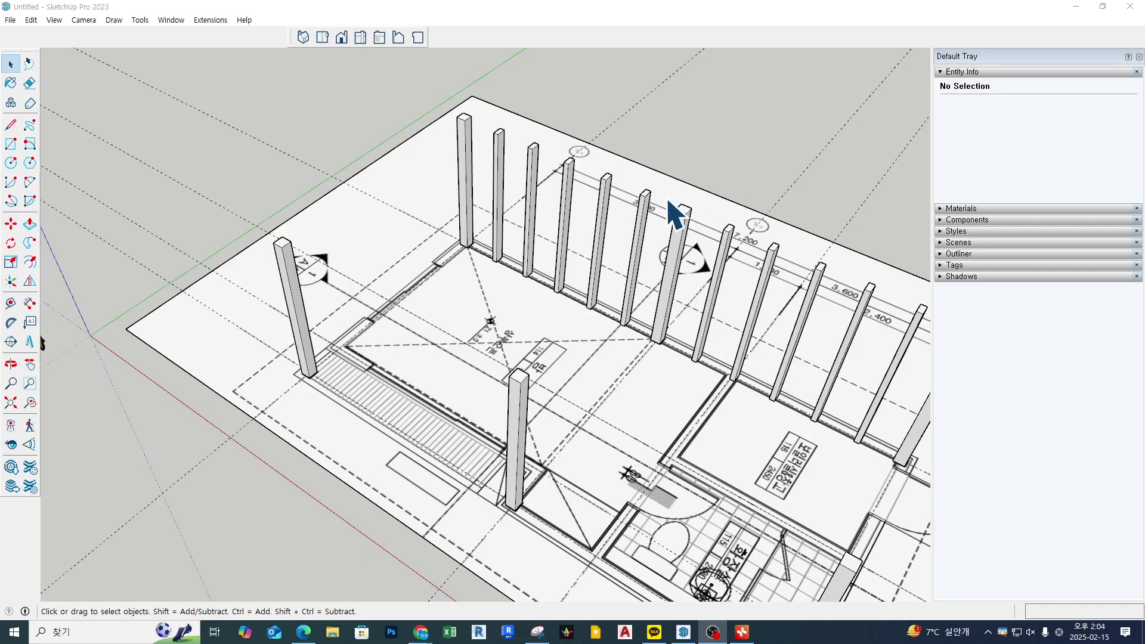
Copy the back corner column 150 mm along the side wall so the copy stands directly against it
middle_click_drag(674, 212, 519, 154)
scroll(471, 225, "up", 5)
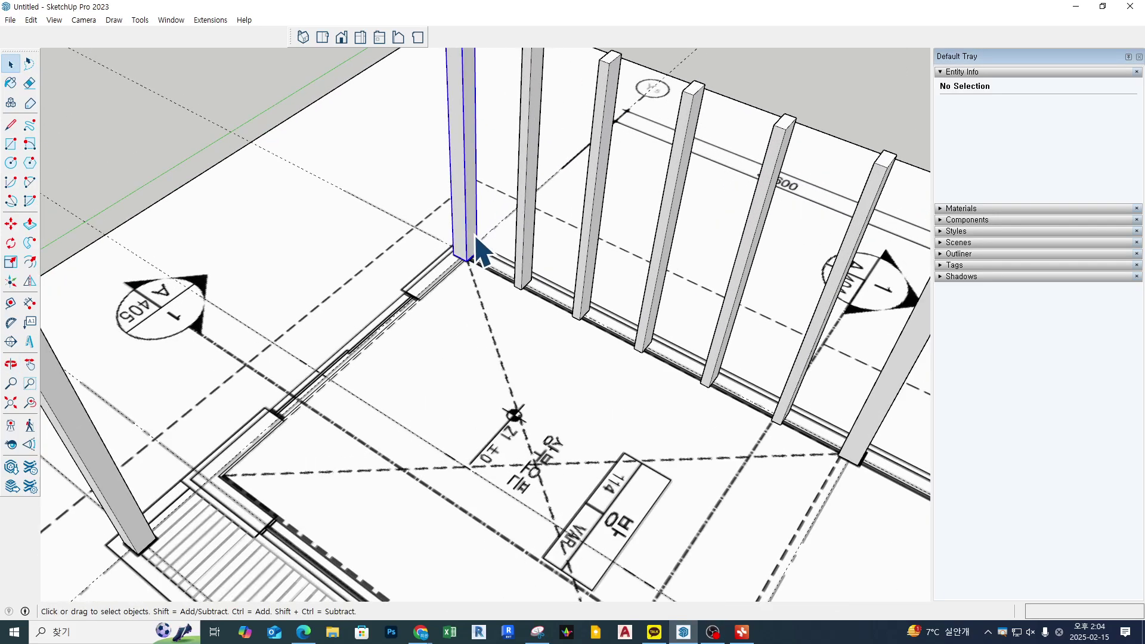
scroll(475, 238, "up", 2)
left_click(474, 243)
key("m")
left_click(479, 259)
key("ctrl")
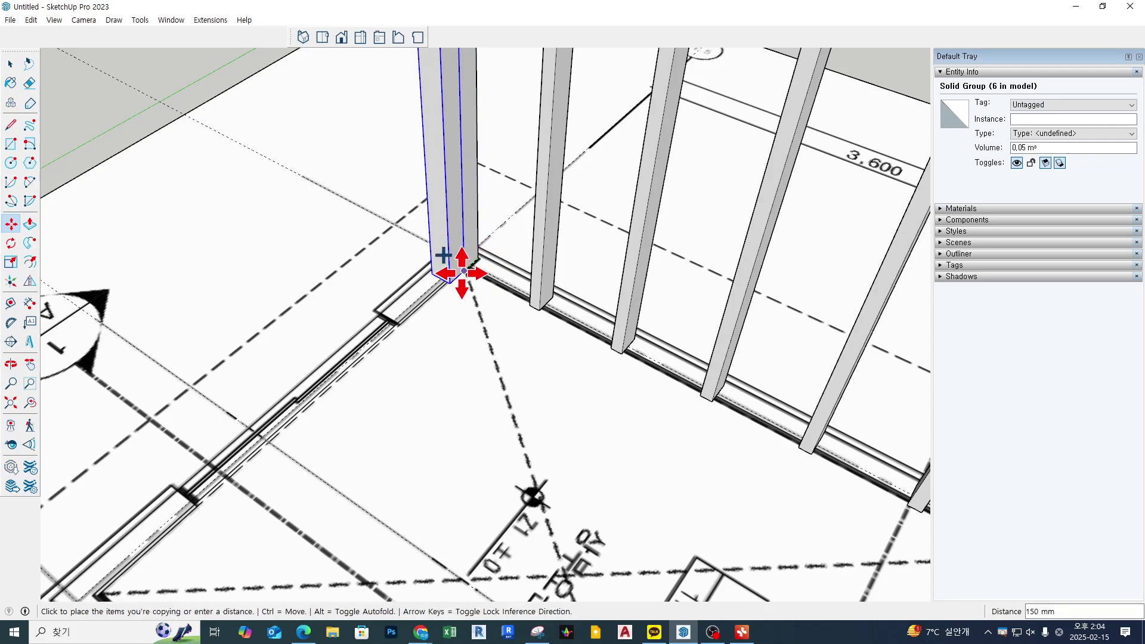
left_click(461, 272)
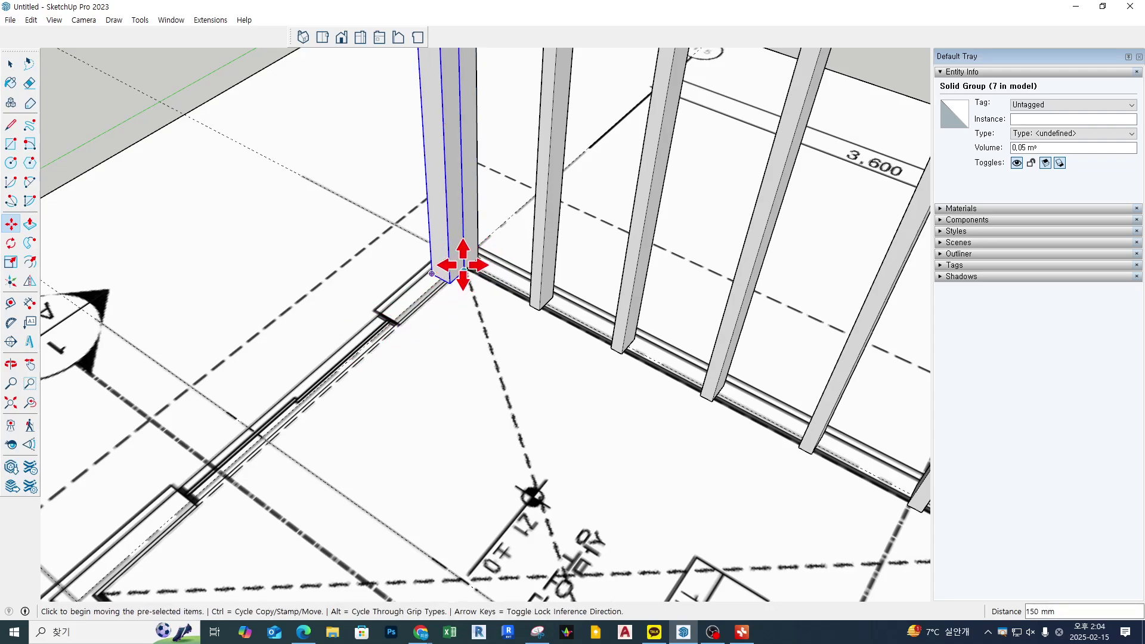
Copy the column beside the corner column 500 mm along the side wall towards the opening
left_click(459, 270)
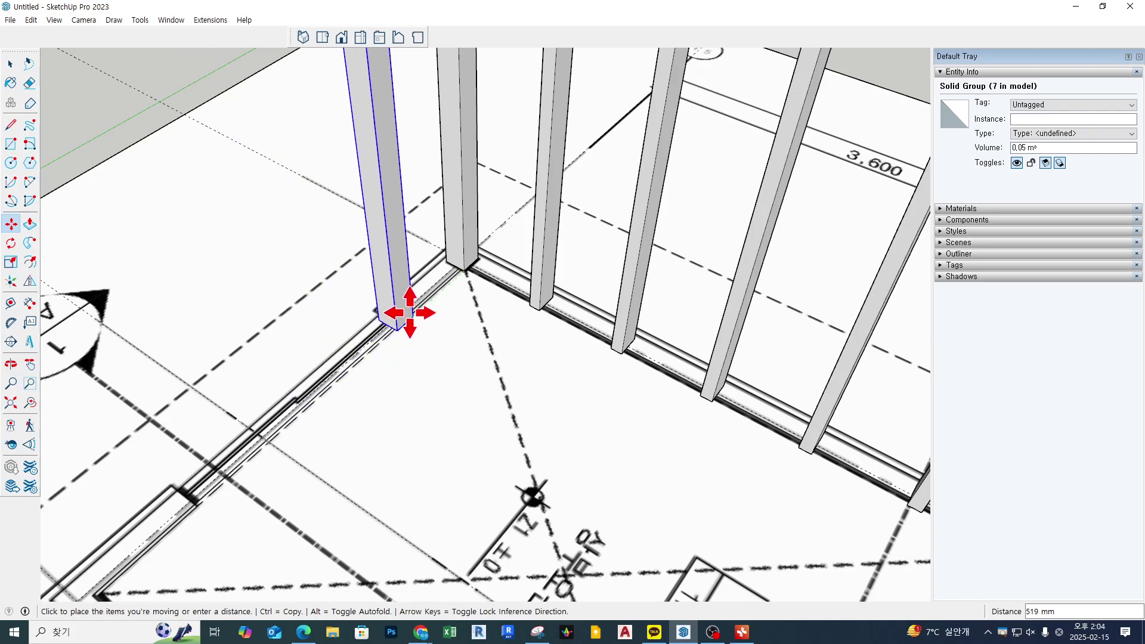
key("Escape")
key("ctrl")
left_click(445, 288)
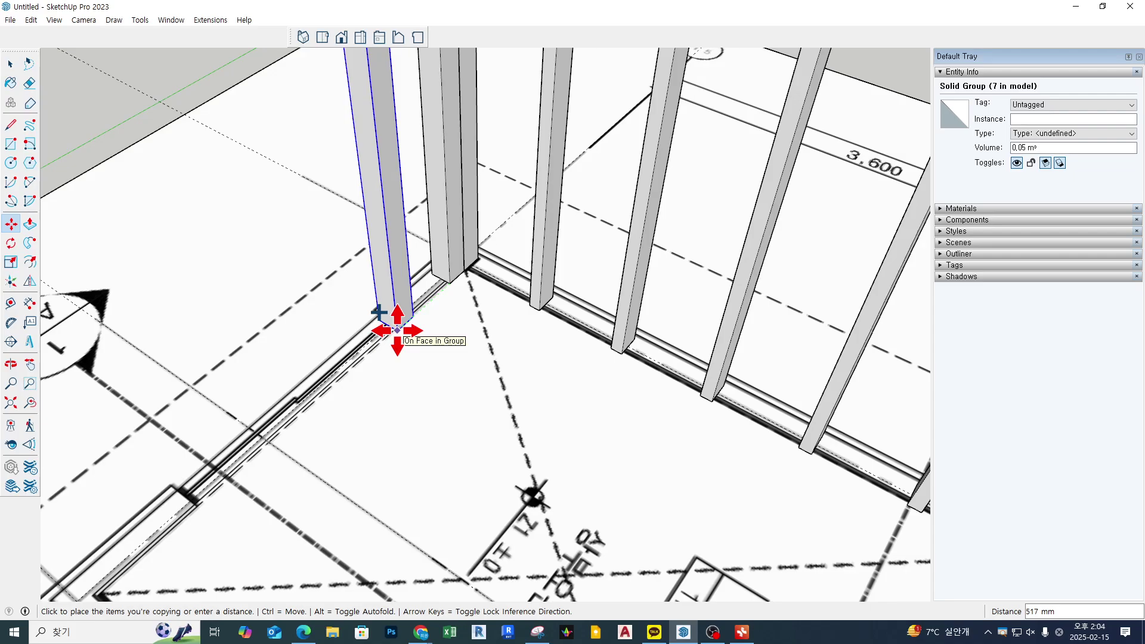
type("500")
key("Return")
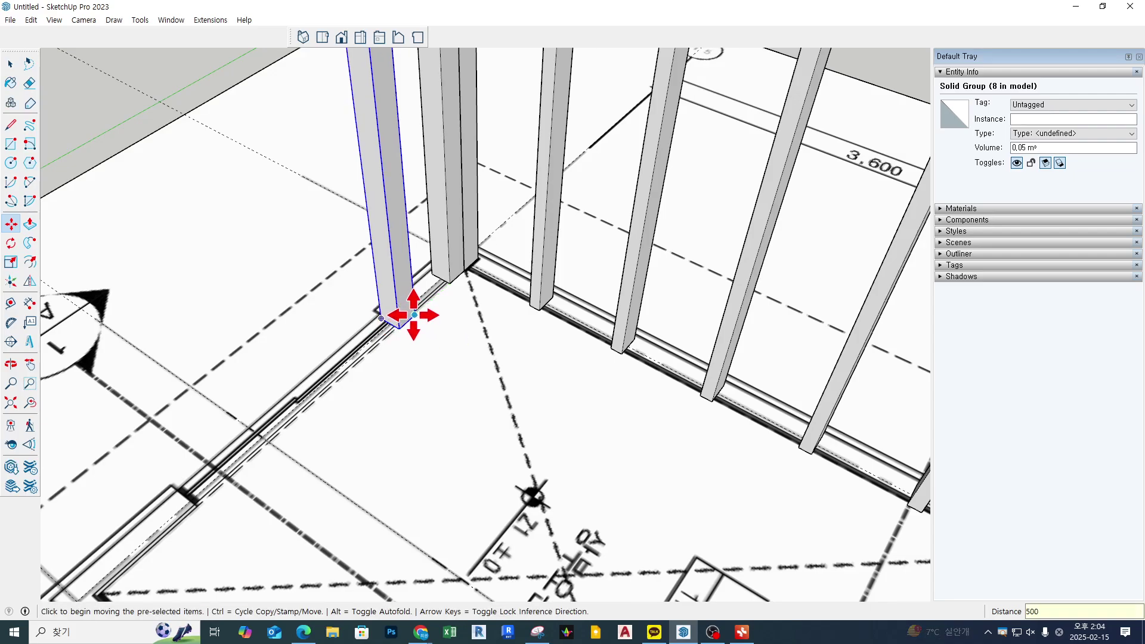
Try to move the column at the opening's near edge along the side wall towards the front, and undo the move
left_click(399, 322)
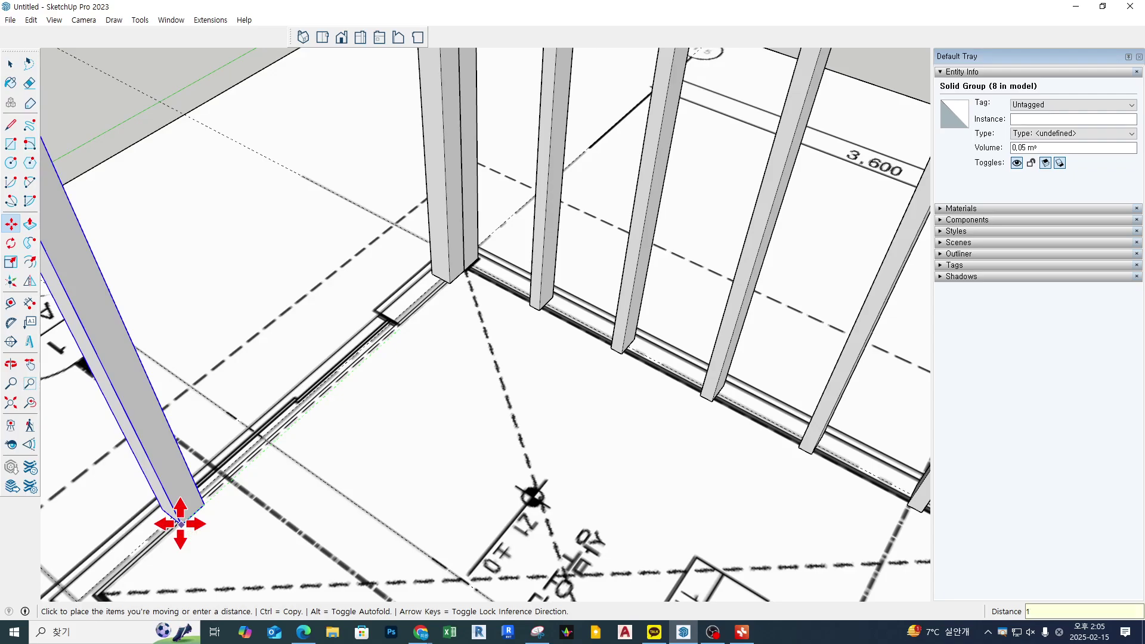
left_click(179, 524)
key("ctrl+z")
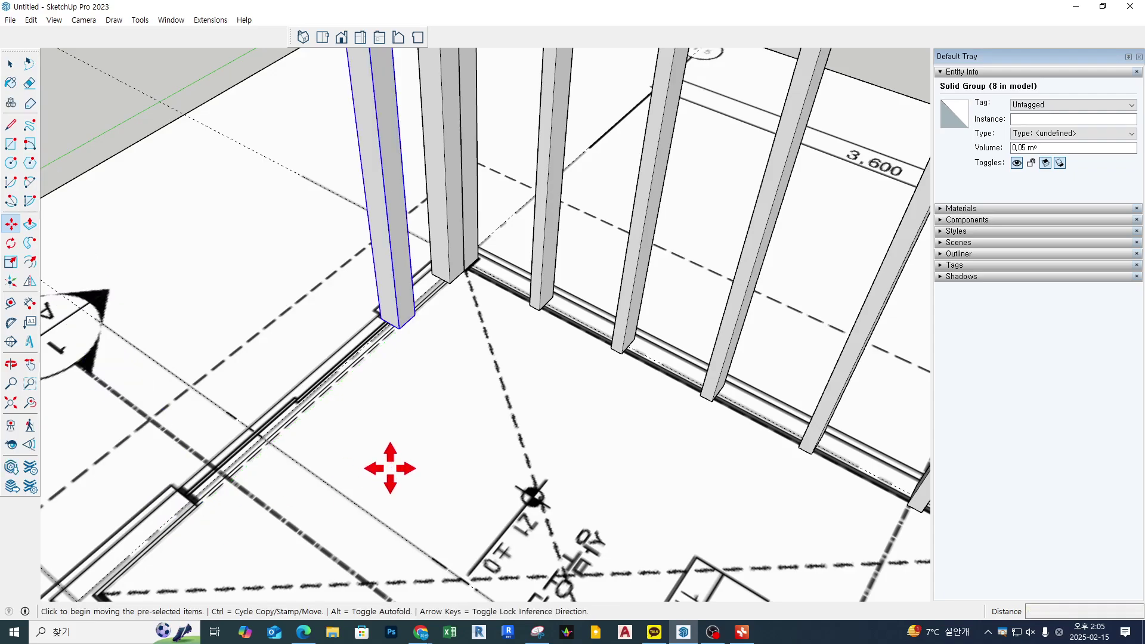
Copy the column at the opening's near edge 1700 mm along the side wall to the opening's other side
left_click(409, 327)
key("ctrl")
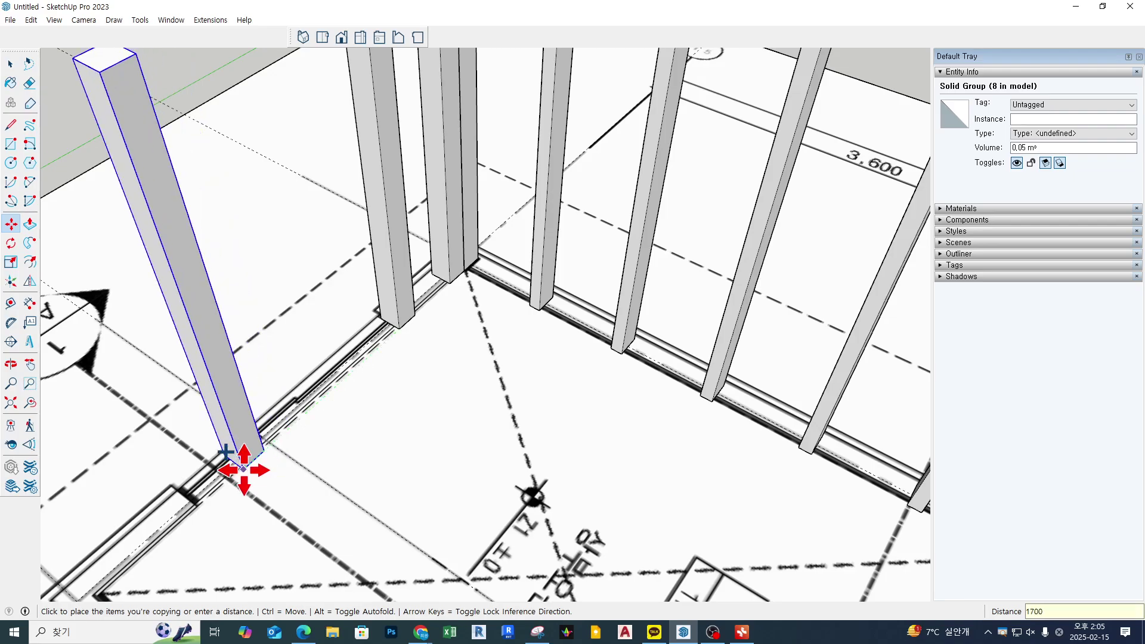
key("Return")
scroll(244, 470, "down", 5)
key("space")
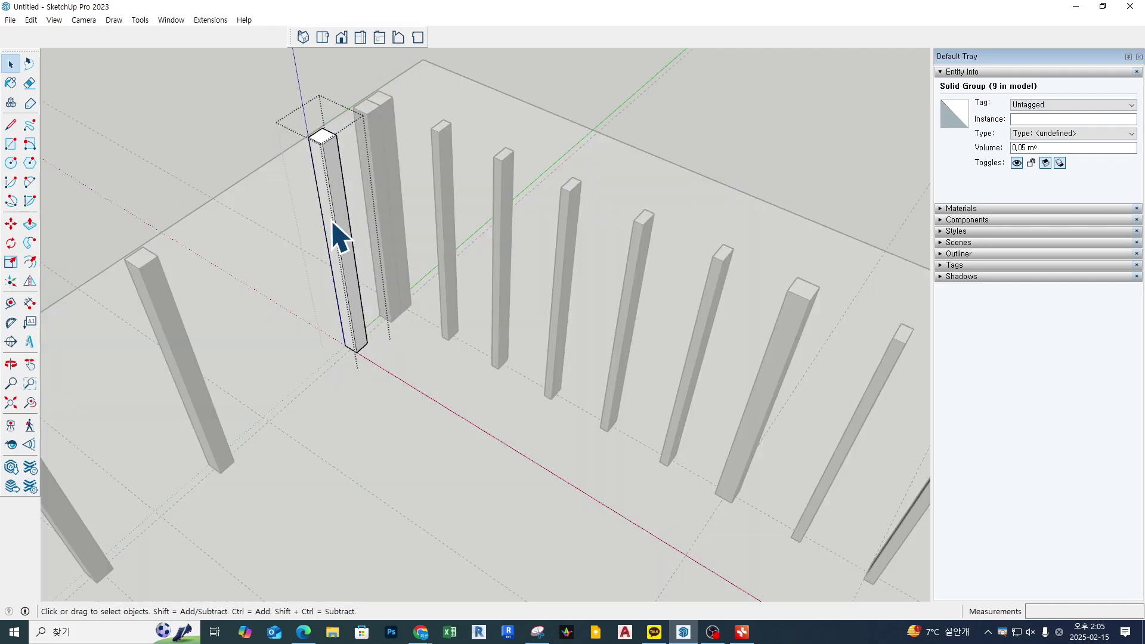
Push/Pull the corner-facing side of the column at the opening's near edge 350 mm until it meets the neighbouring column
double_click(332, 245)
key("p")
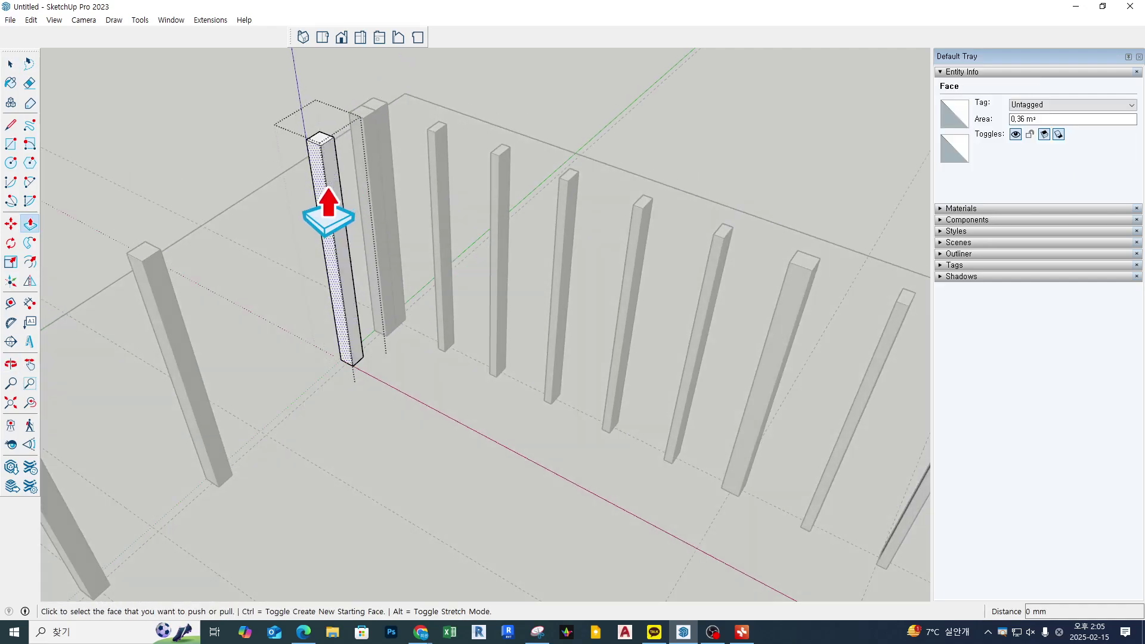
middle_click_drag(424, 216, 69, 292)
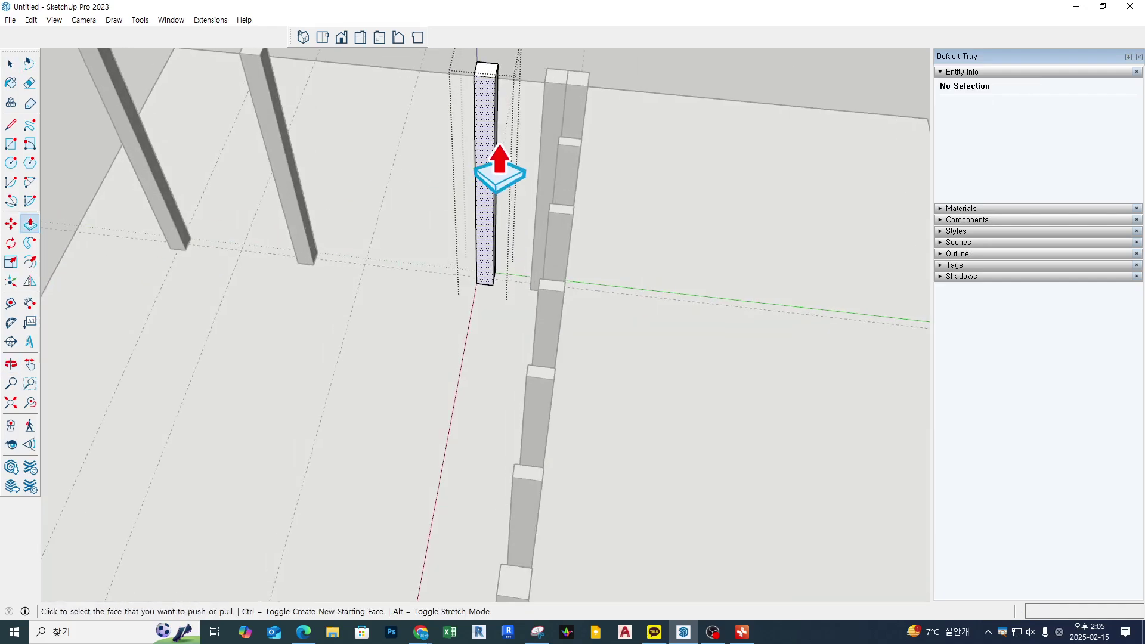
middle_click_drag(501, 170, 298, 149)
scroll(596, 172, "up", 4)
left_click(552, 191)
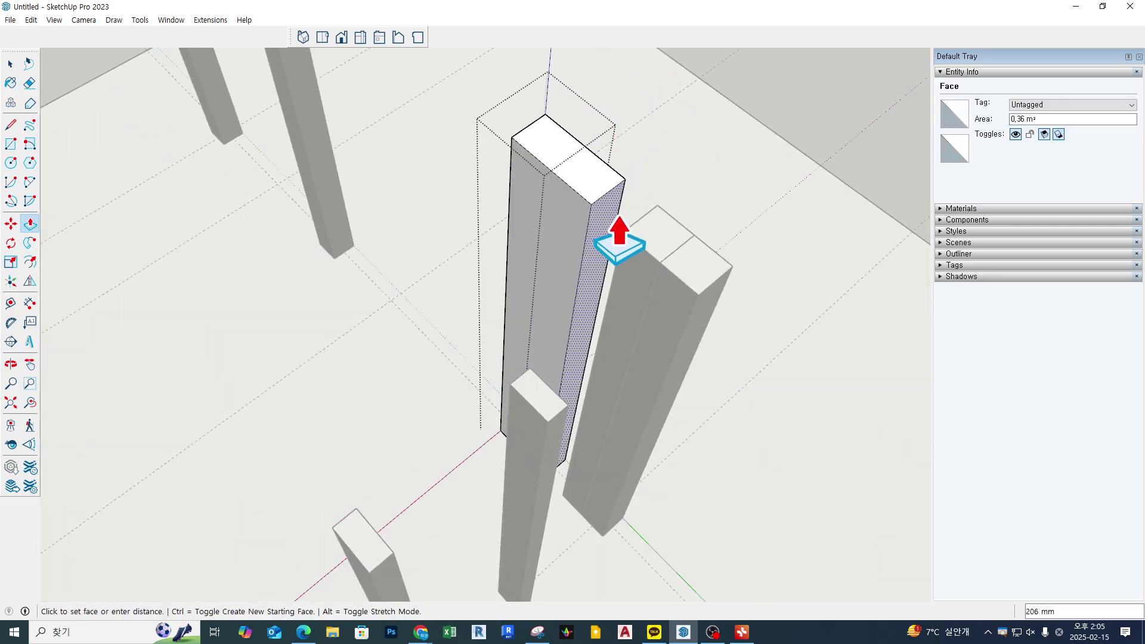
left_click(622, 254)
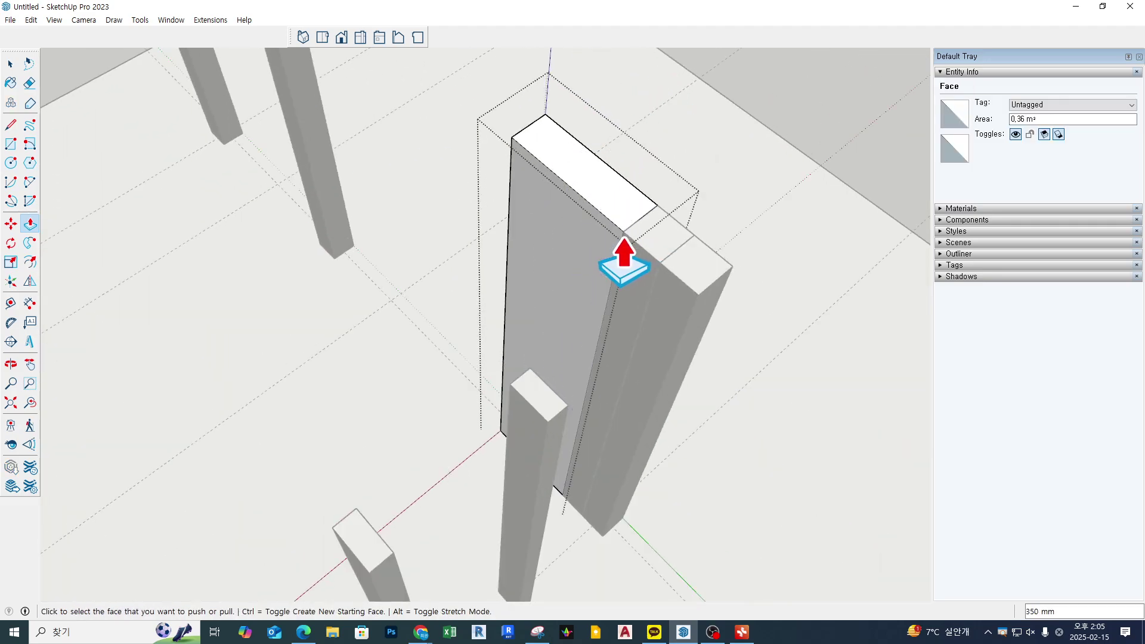
key("space")
middle_click_drag(597, 232, 620, 234)
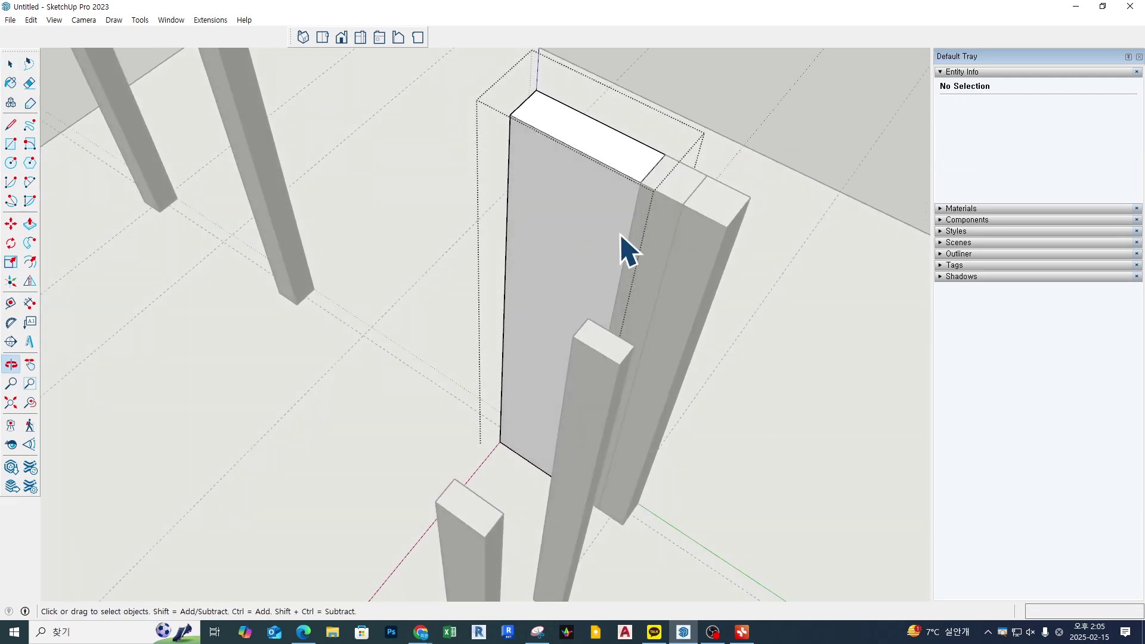
left_click(763, 82)
Copy the column on the opening's other side about 500 mm along the side wall towards the front corner column
middle_click_drag(461, 199, 653, 327)
scroll(621, 325, "down", 3)
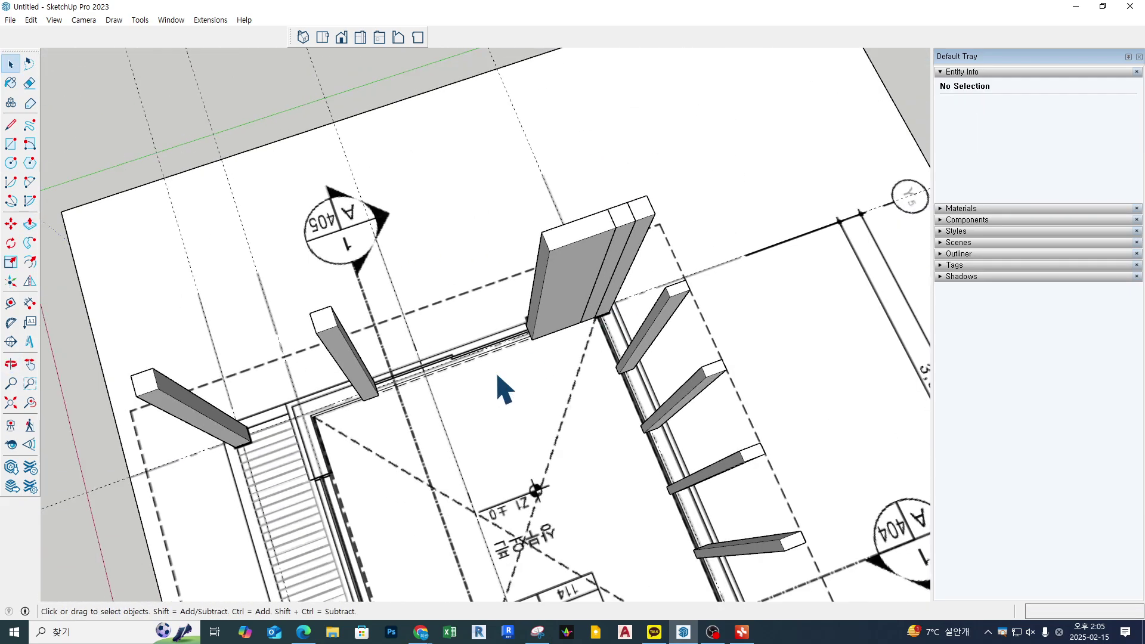
middle_click_drag(431, 393, 567, 286)
scroll(335, 446, "up", 1)
scroll(377, 411, "up", 1)
left_click(384, 428)
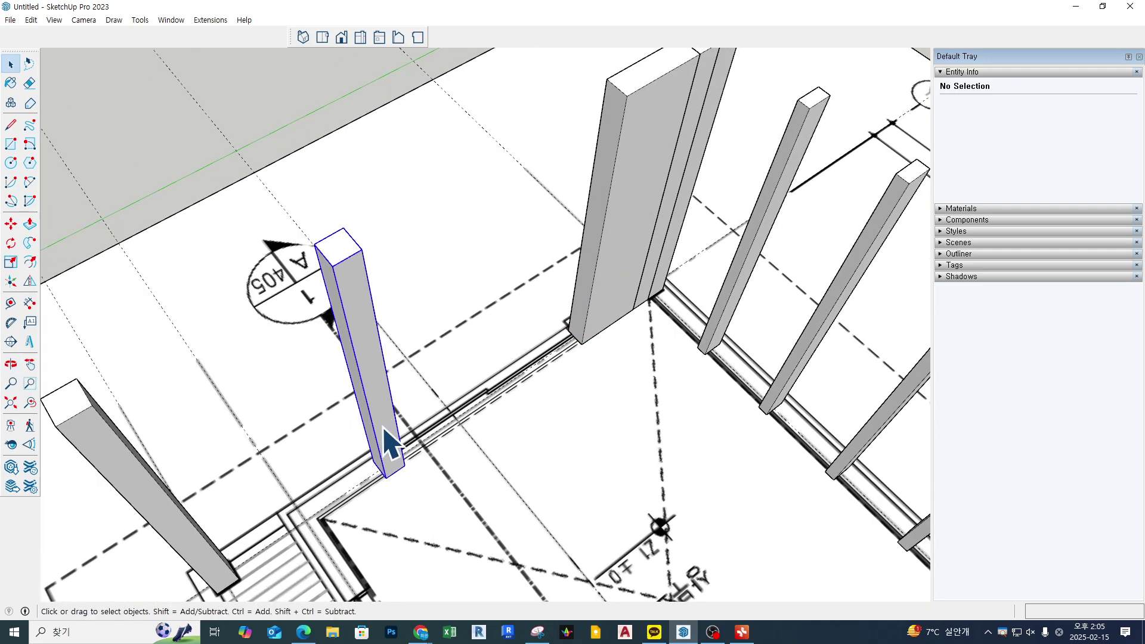
key("m")
scroll(381, 442, "up", 3)
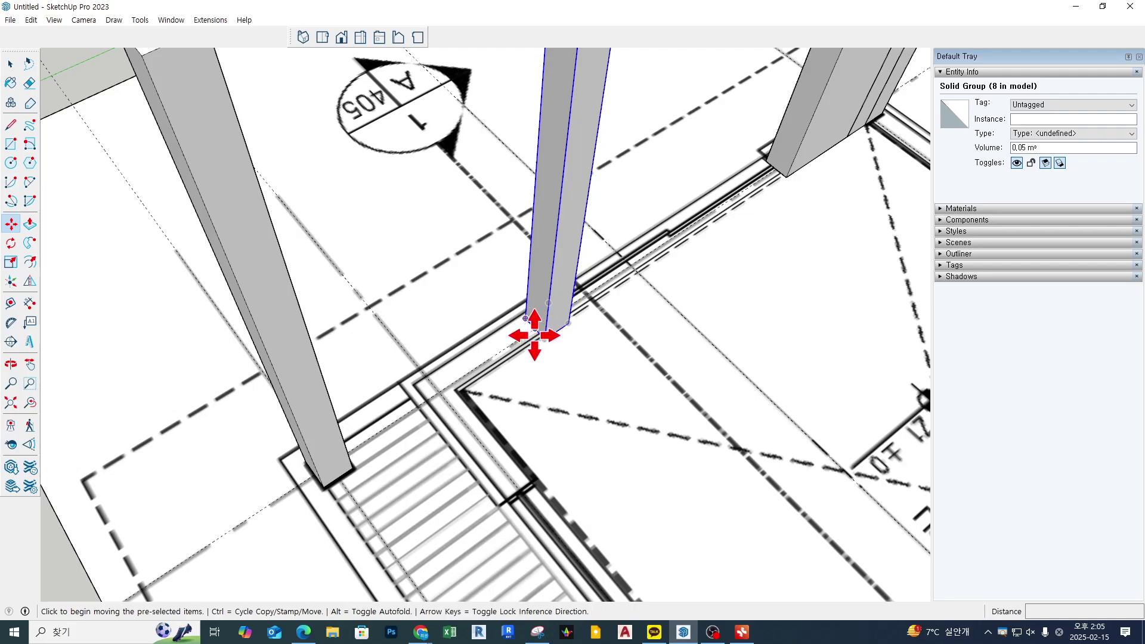
left_click(550, 330)
key("ctrl")
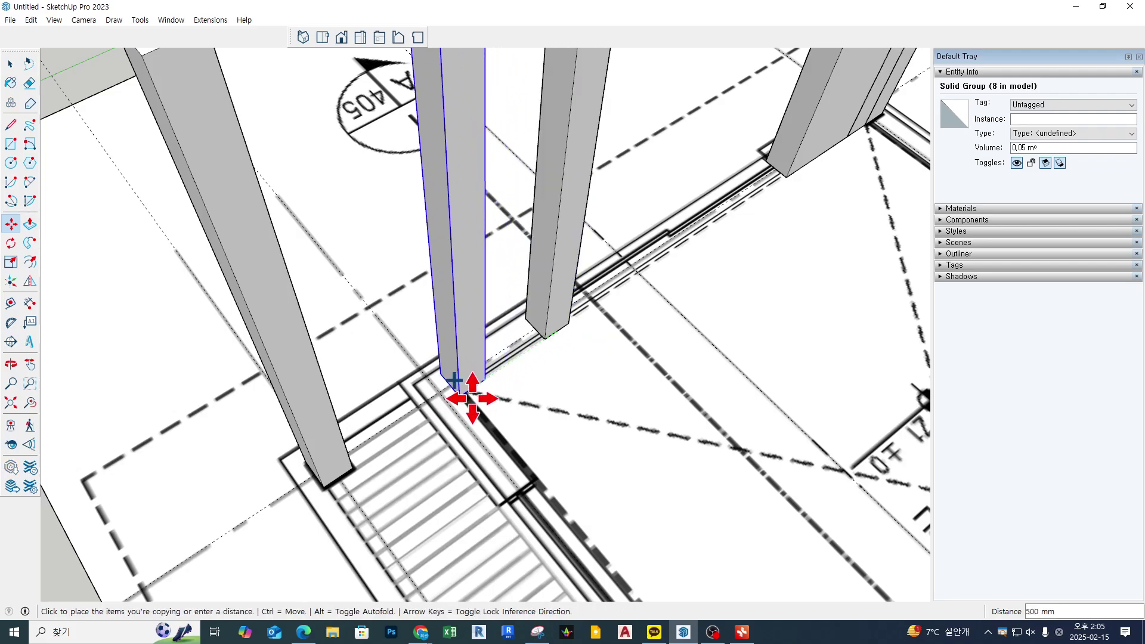
Place the column copy at a distance of 650 mm on the wall corner beside the hatched strip
left_click(453, 412)
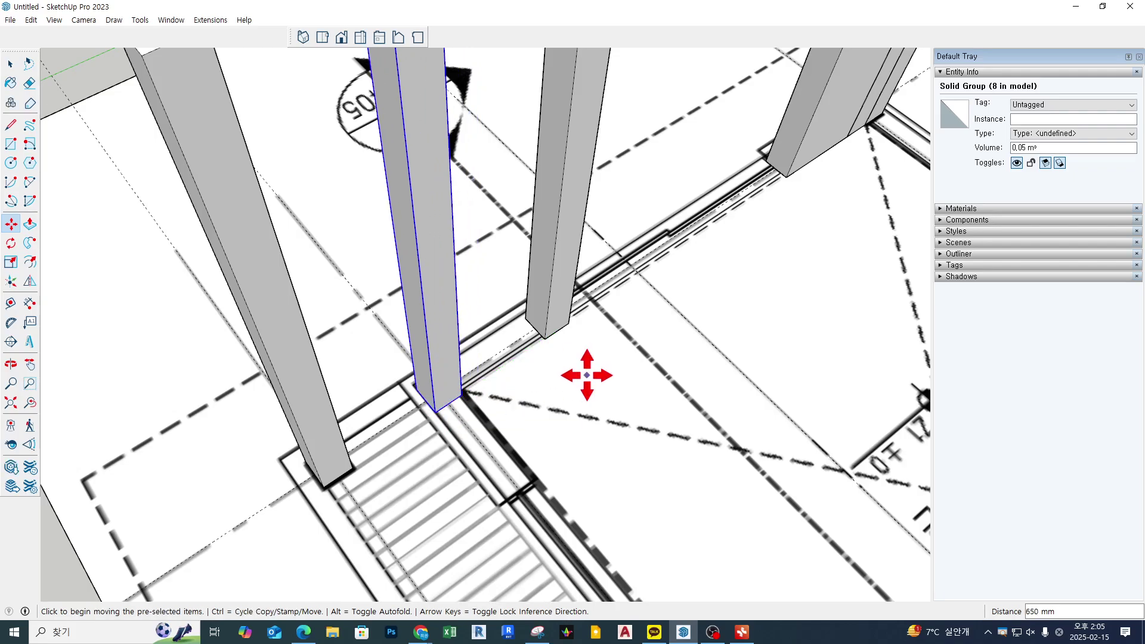
key("space")
Push/Pull the middle column's side face 500 mm along the wall line to meet the corner column, then close the group
left_click(548, 289)
key("p")
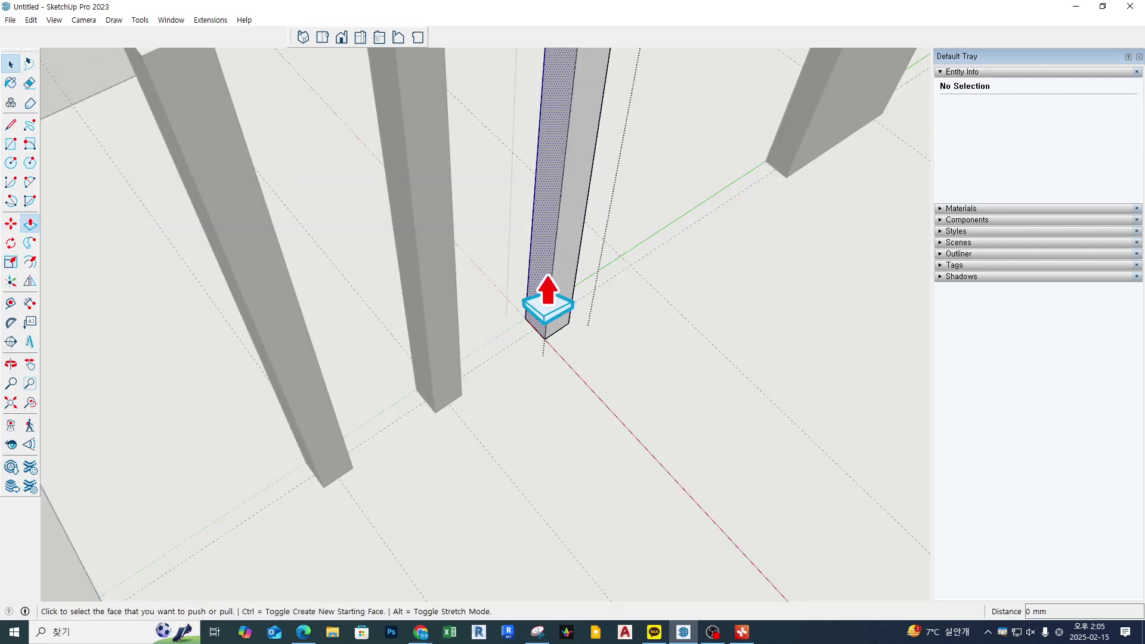
left_click(543, 302)
left_click(458, 314)
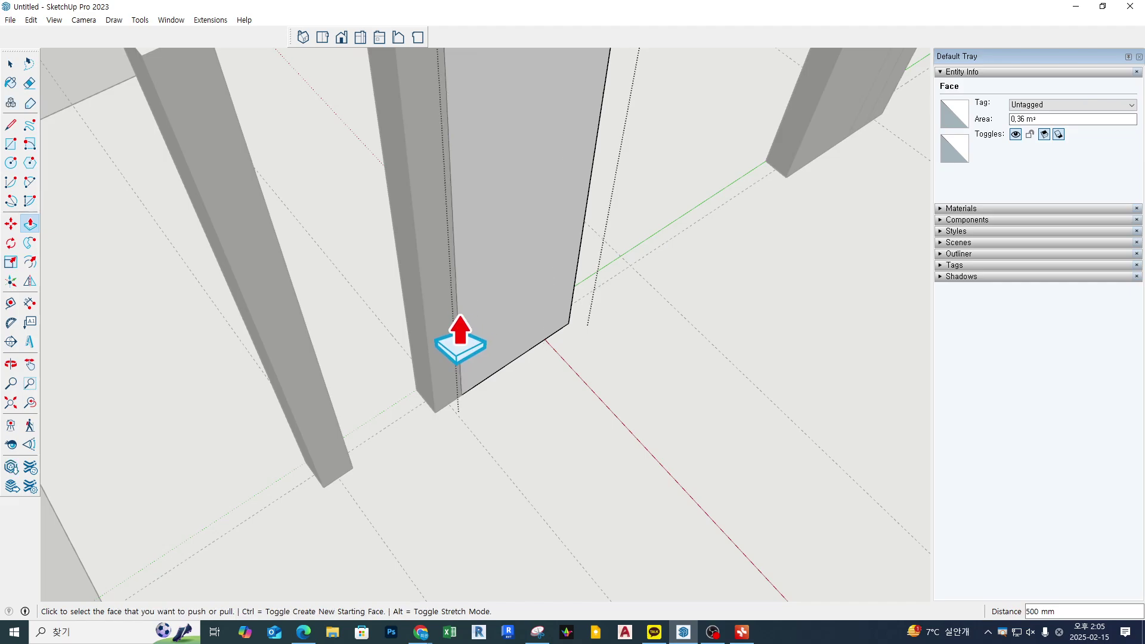
key("space")
left_click(564, 383)
Copy the corner column 150 mm across the wall line so the copy sits flush against the original
scroll(564, 382, "down", 3)
middle_click_drag(540, 378, 467, 312)
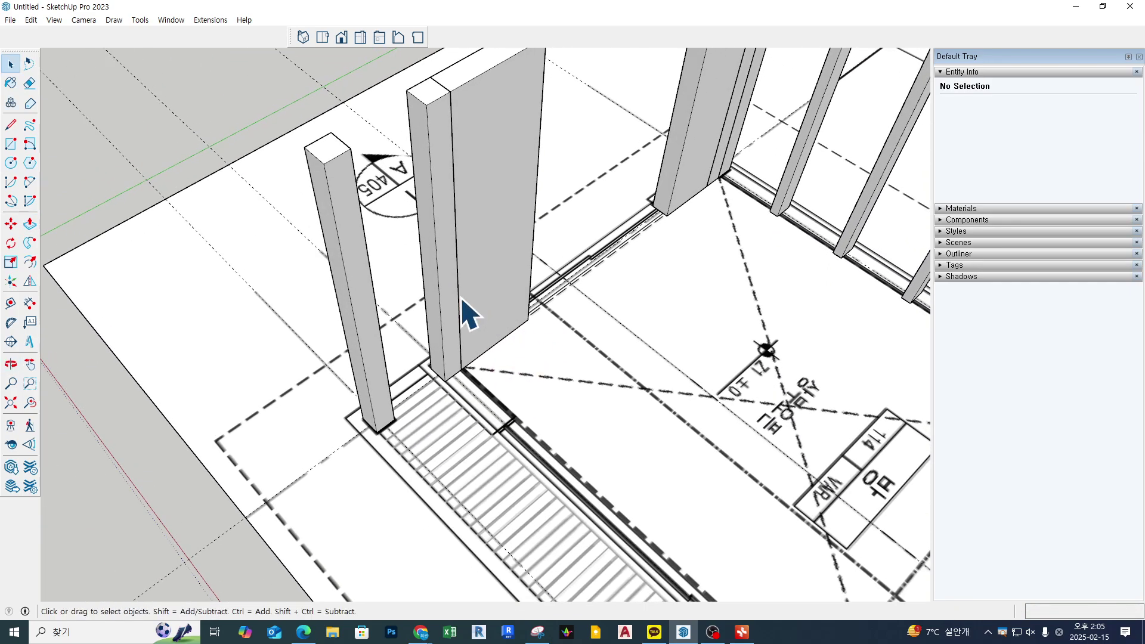
left_click(455, 274)
middle_click_drag(455, 273, 440, 104)
key("m")
scroll(440, 105, "up", 1)
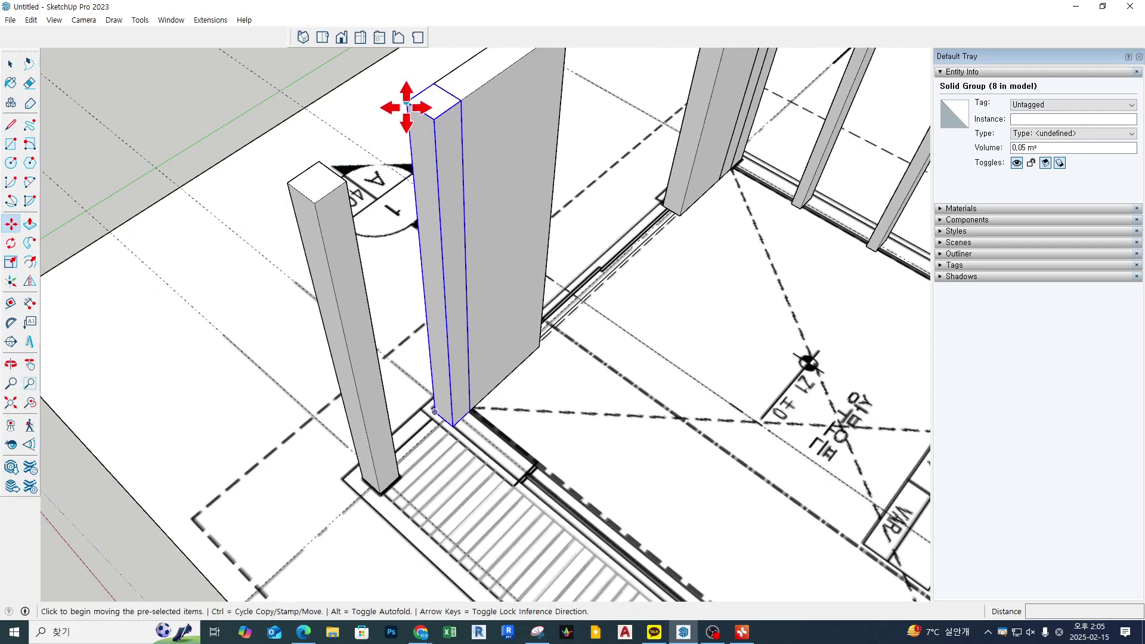
key("ctrl")
left_click(406, 102)
left_click(434, 118)
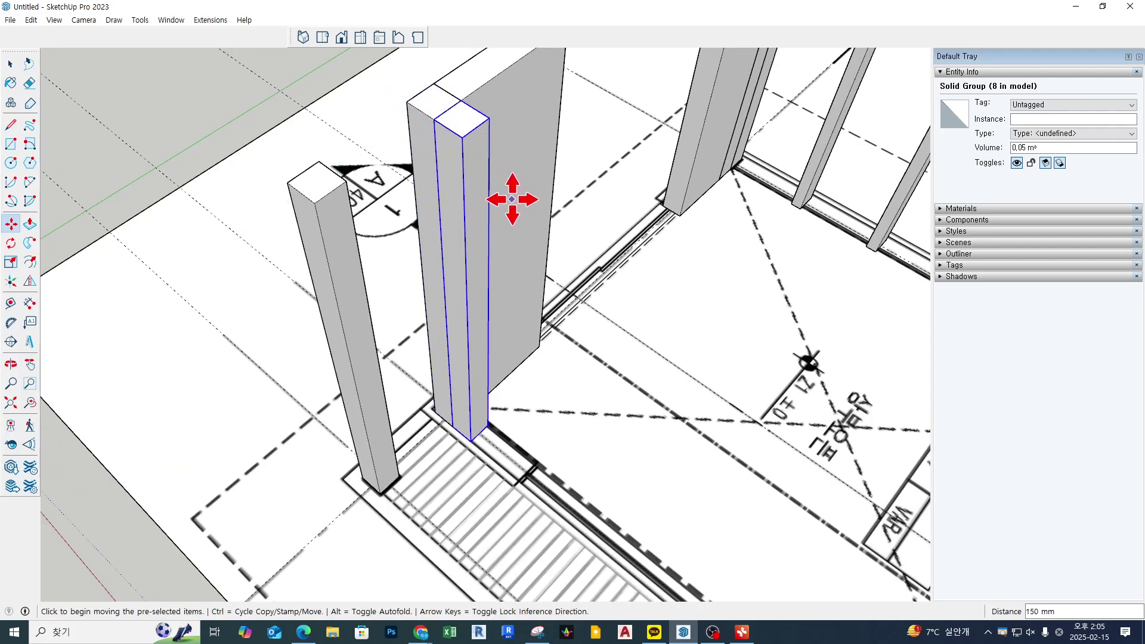
key("space")
Examine the new corner columns and the wall junctions around the bathroom and boiler room on the floor plan
middle_click_drag(440, 104, 464, 152)
scroll(464, 152, "up", 2)
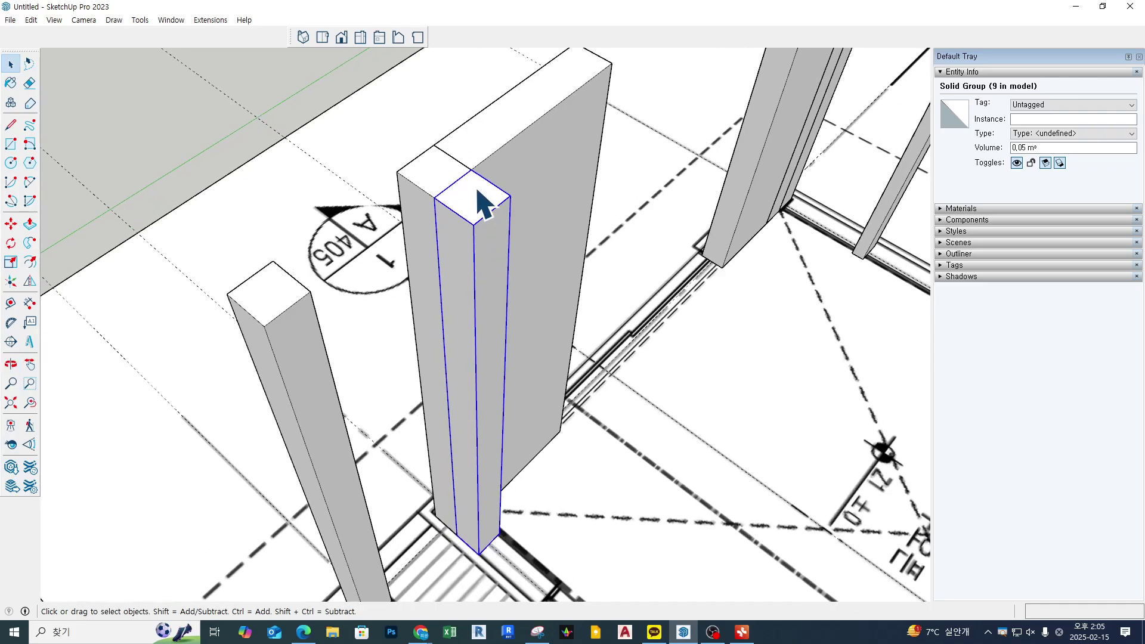
scroll(567, 312, "down", 2)
scroll(504, 296, "up", 2)
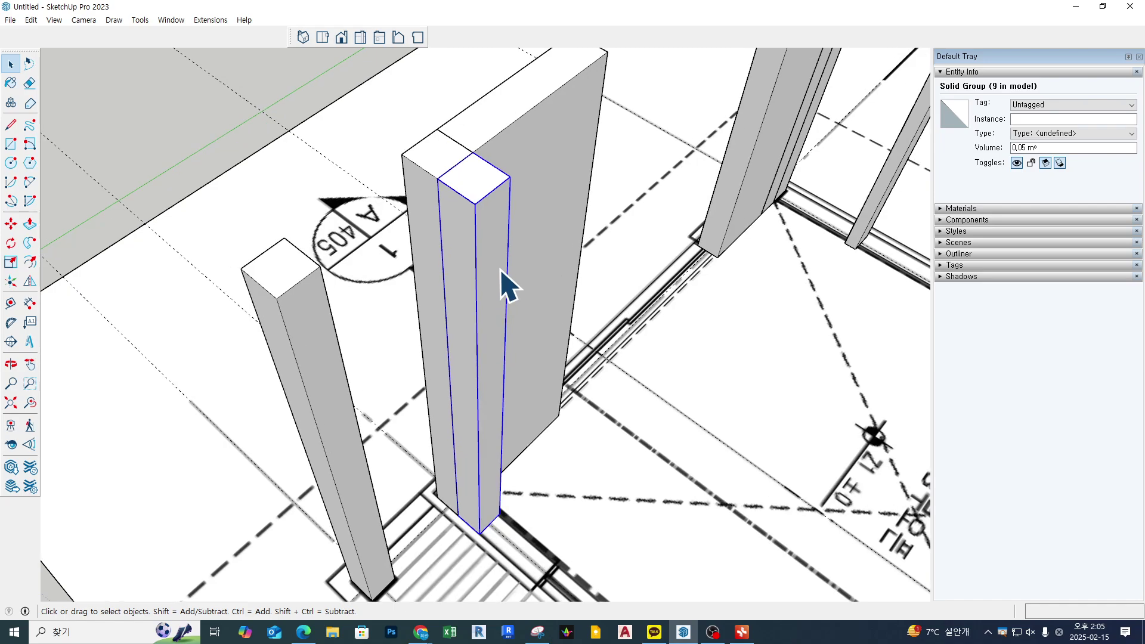
middle_click_drag(641, 337, 575, 317, "shift")
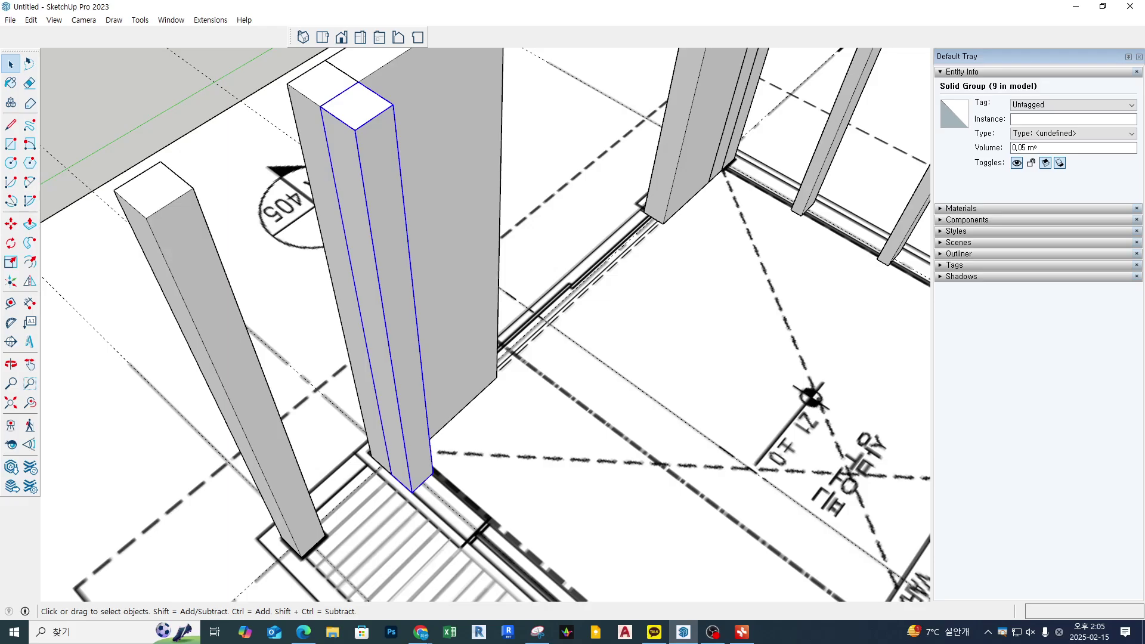
scroll(588, 447, "down", 5)
key("m")
middle_click_drag(588, 447, 748, 396)
scroll(677, 378, "up", 3)
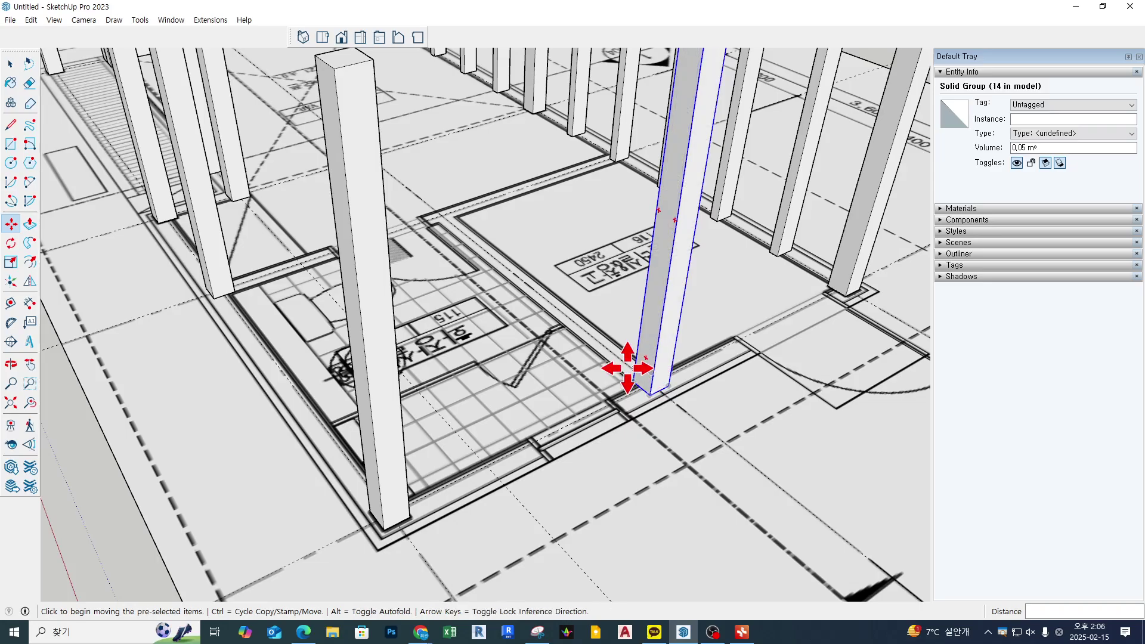
middle_click_drag(627, 368, 583, 470)
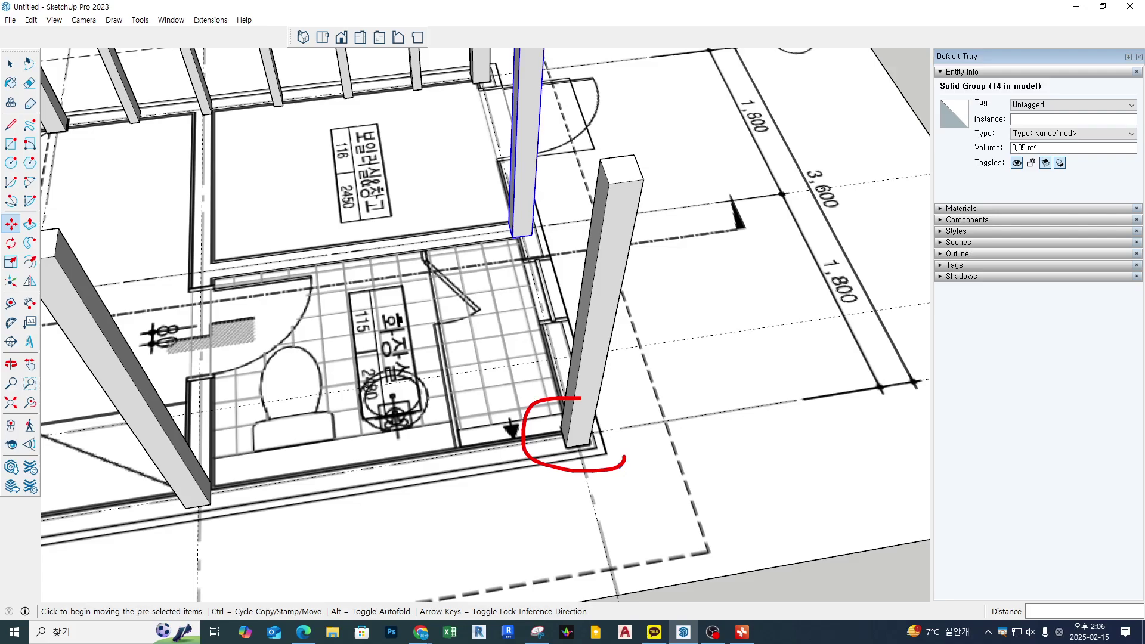
key("Escape")
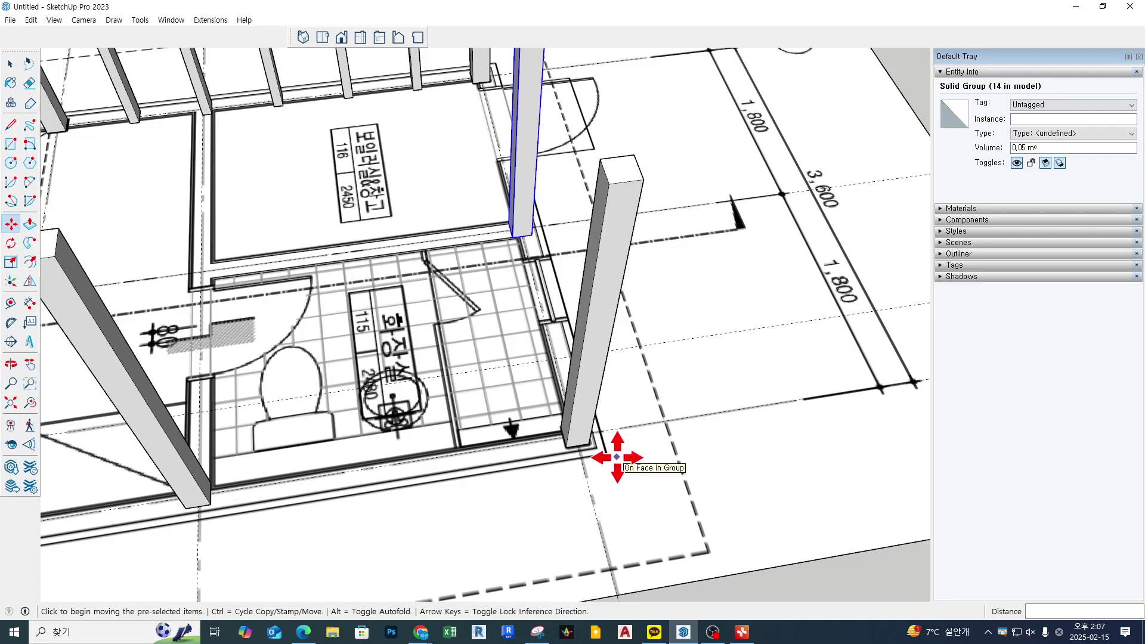
middle_click_drag(529, 388, 592, 365)
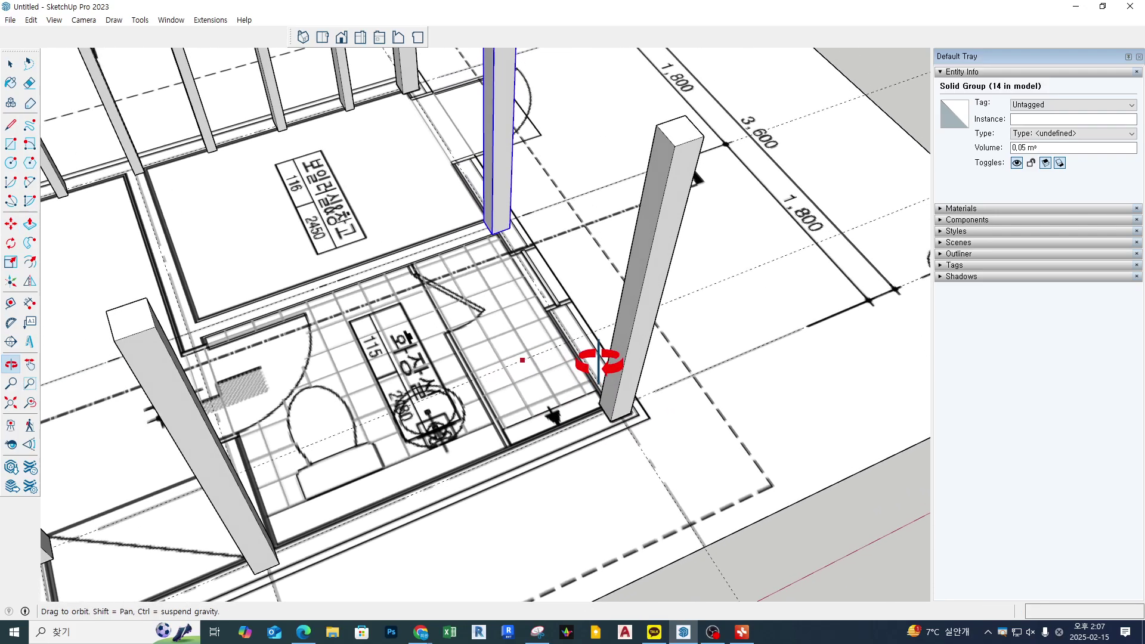
scroll(457, 174, "up", 4)
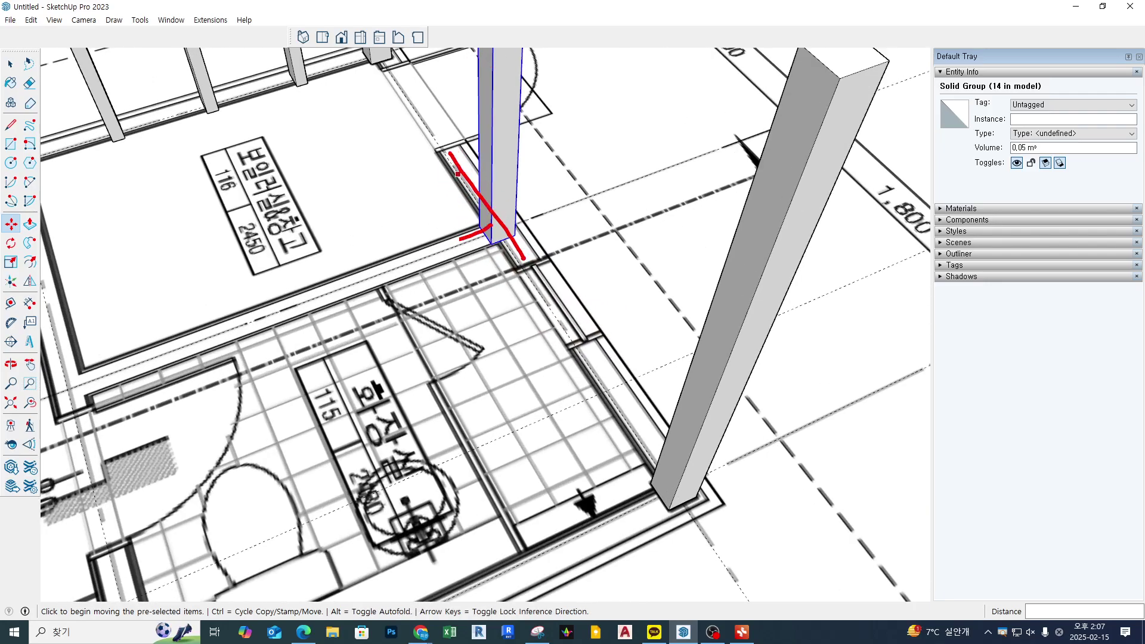
key("Escape")
key("Escape")
Copy the column at the bathroom and boiler room wall junction 150 mm inward along the partition wall
middle_click_drag(499, 222, 511, 224)
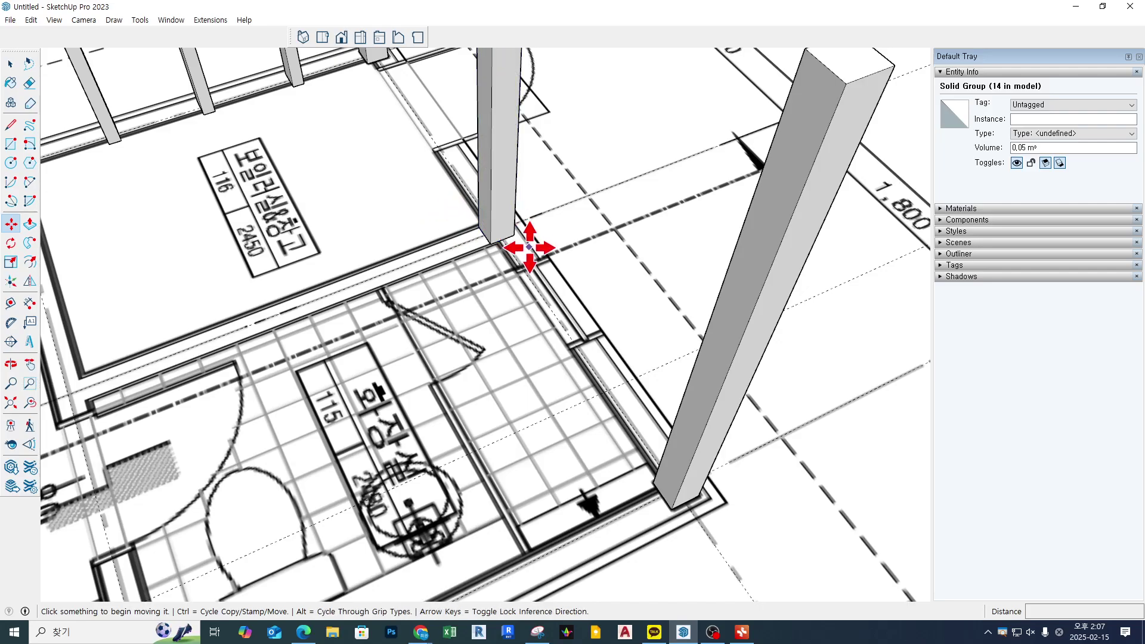
left_click(513, 235)
key("ctrl")
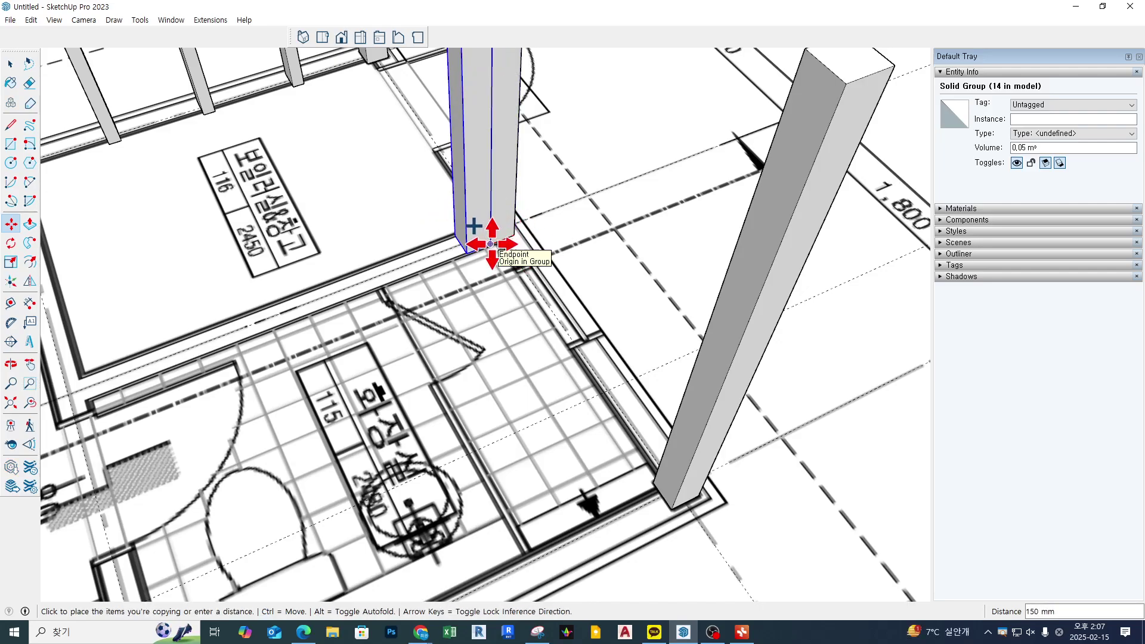
key("Escape")
key("space")
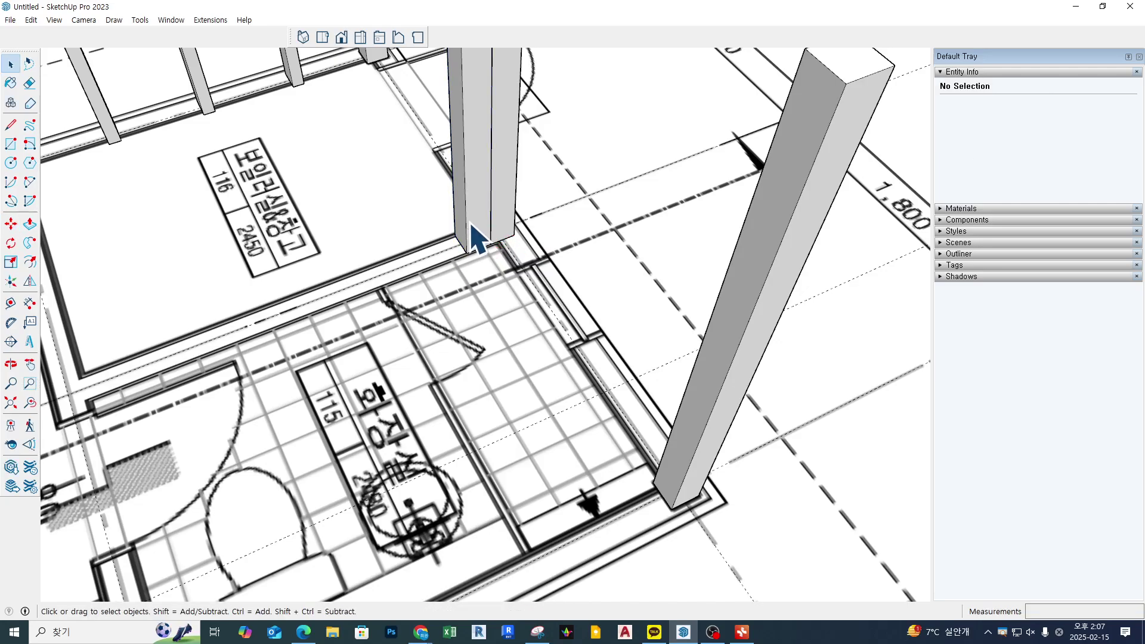
Copy the junction's outer column 200 mm along the exterior wall toward the bathroom corner
left_click(477, 238)
scroll(473, 238, "down", 2)
middle_click_drag(467, 258, 460, 327)
scroll(543, 282, "up", 2)
key("m")
scroll(581, 373, "up", 2)
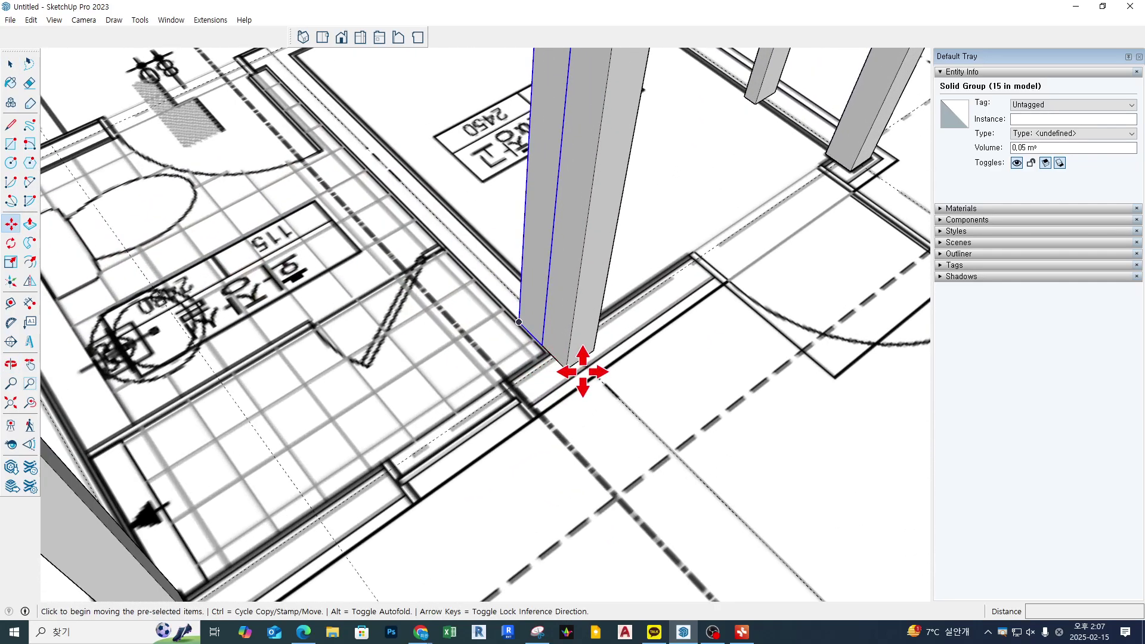
key("space")
scroll(577, 373, "up", 2)
key("m")
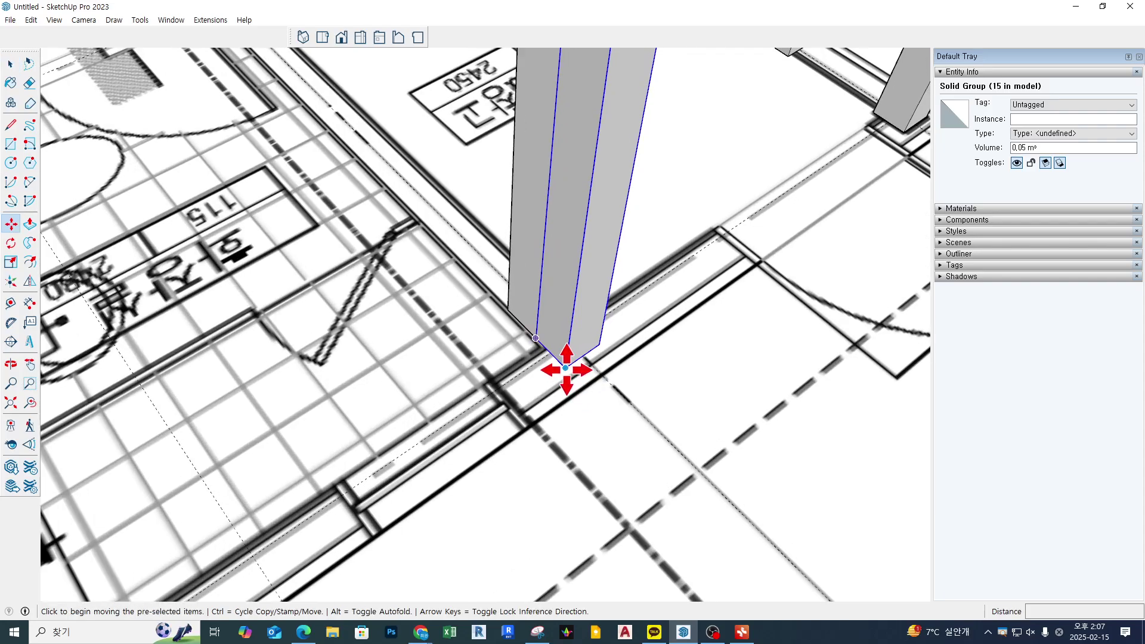
key("ctrl")
left_click(565, 365)
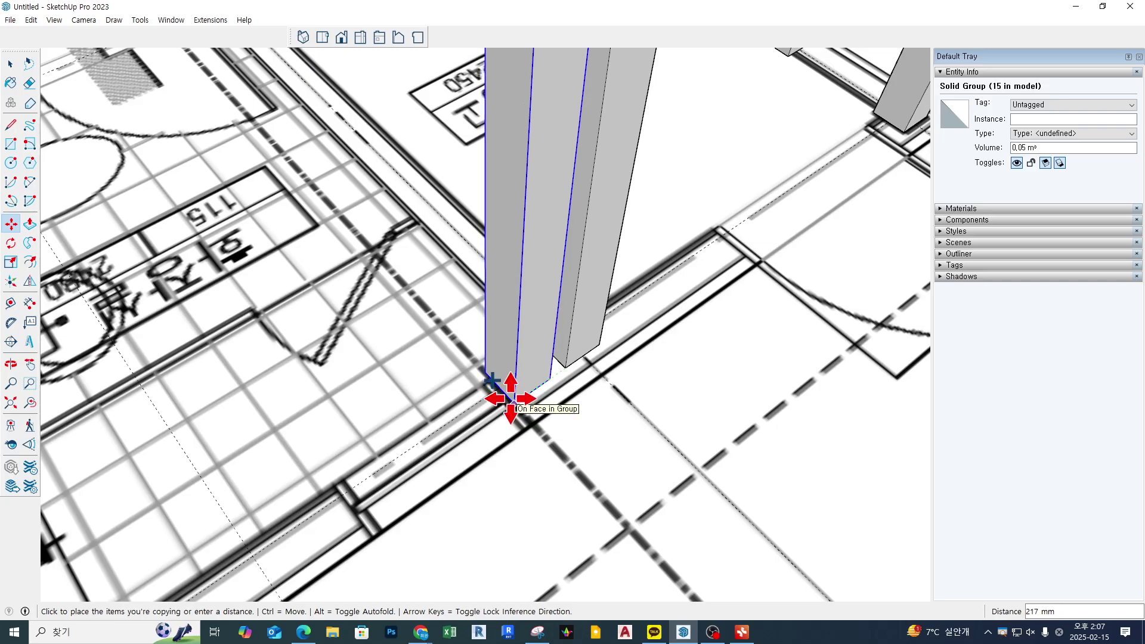
type("200")
key("Return")
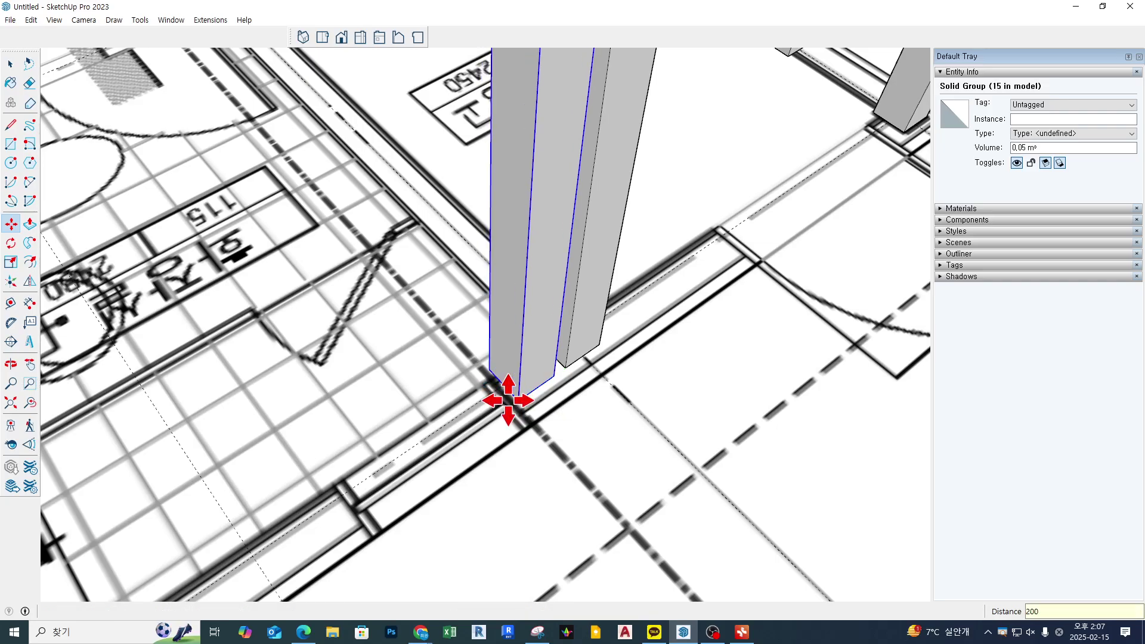
Copy that column another 800 mm along the exterior wall to the far side of the bathroom window opening
left_click(514, 396)
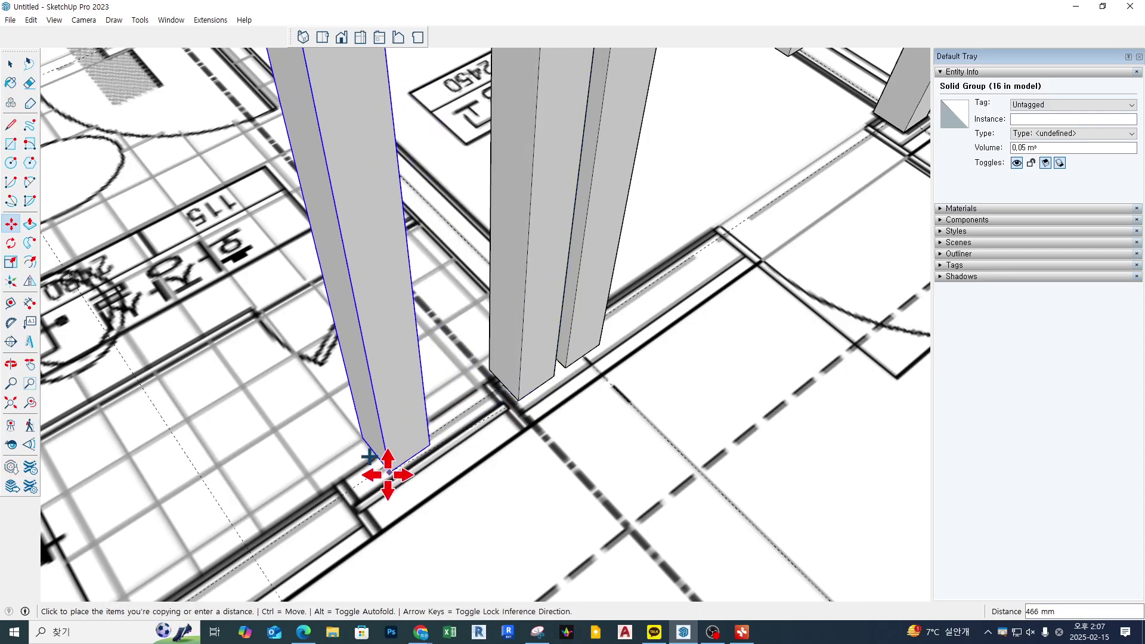
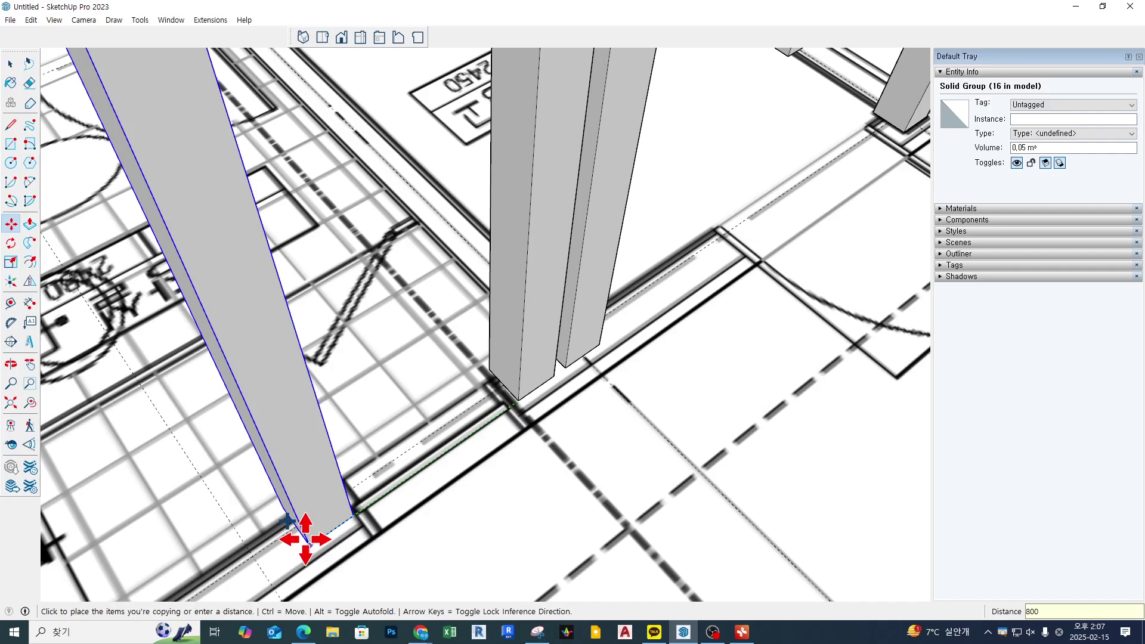
key("Return")
scroll(511, 409, "down", 3)
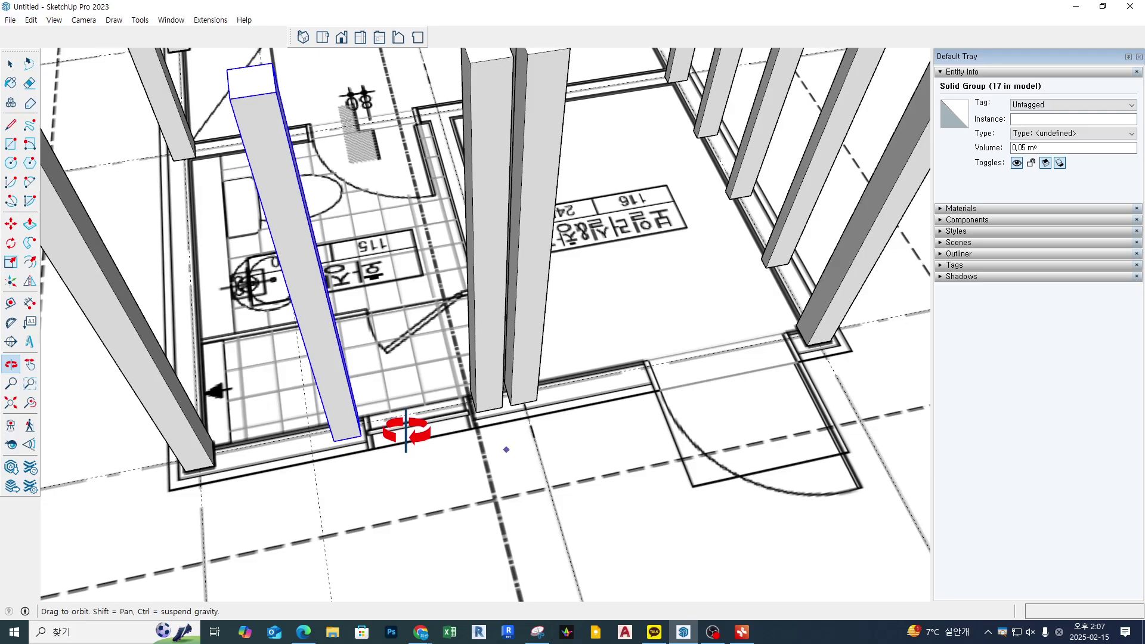
middle_click_drag(406, 431, 542, 298)
key("space")
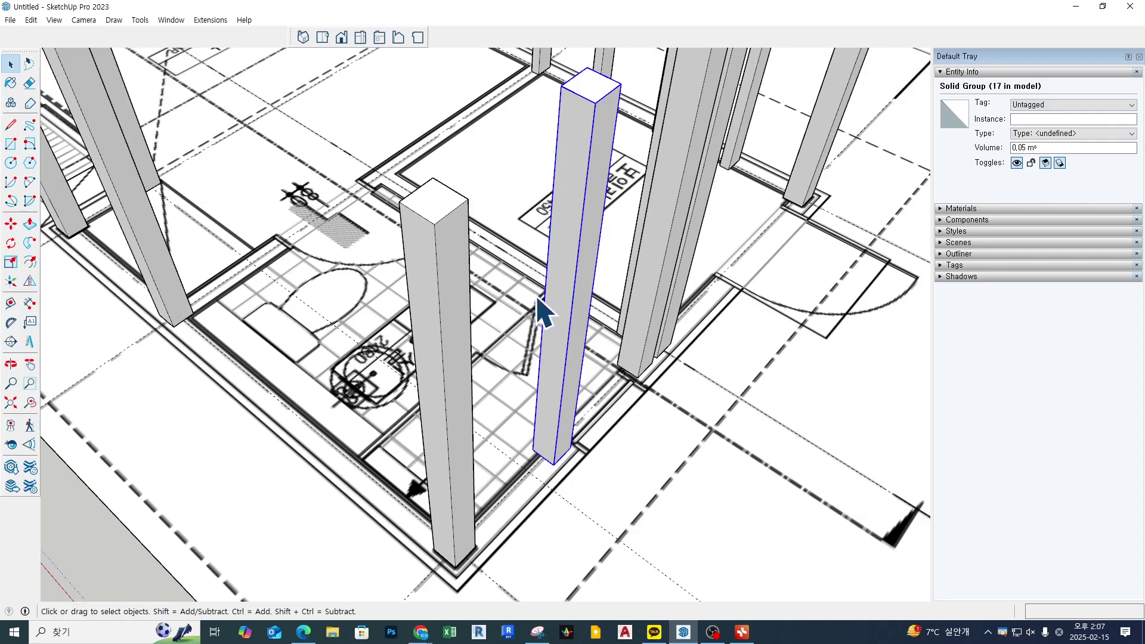
Copy the junction's inner column 2250 mm along the partition between bathroom and boiler room to its inner wall corner
middle_click_drag(603, 298, 566, 251)
key("m")
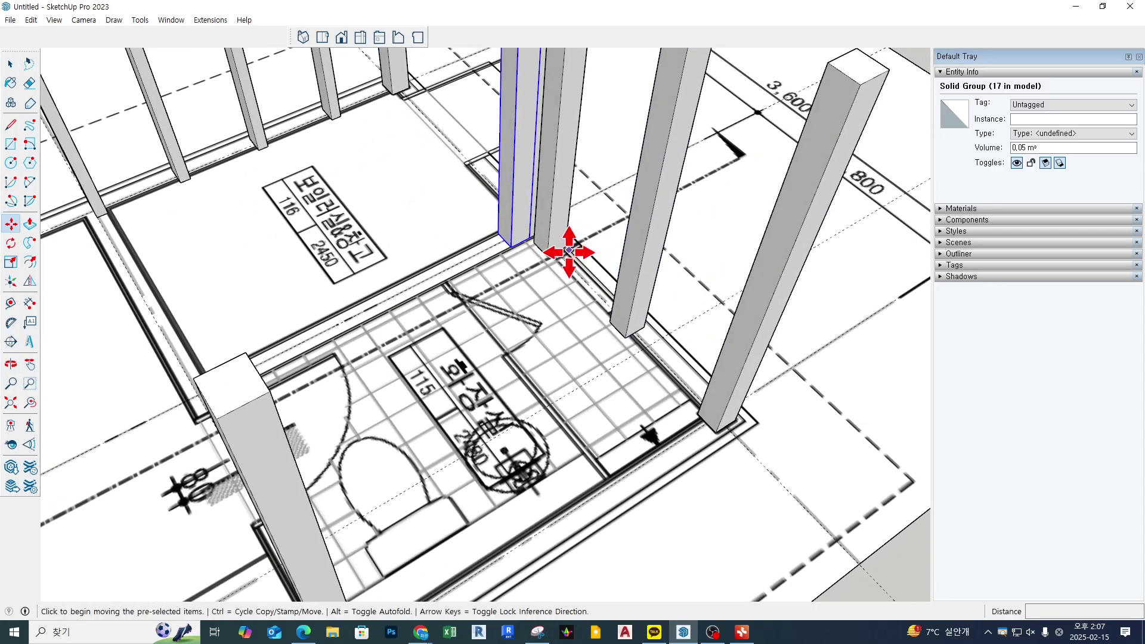
scroll(559, 250, "up", 2)
left_click(508, 240)
scroll(507, 241, "down", 1)
scroll(506, 241, "down", 1)
key("ctrl")
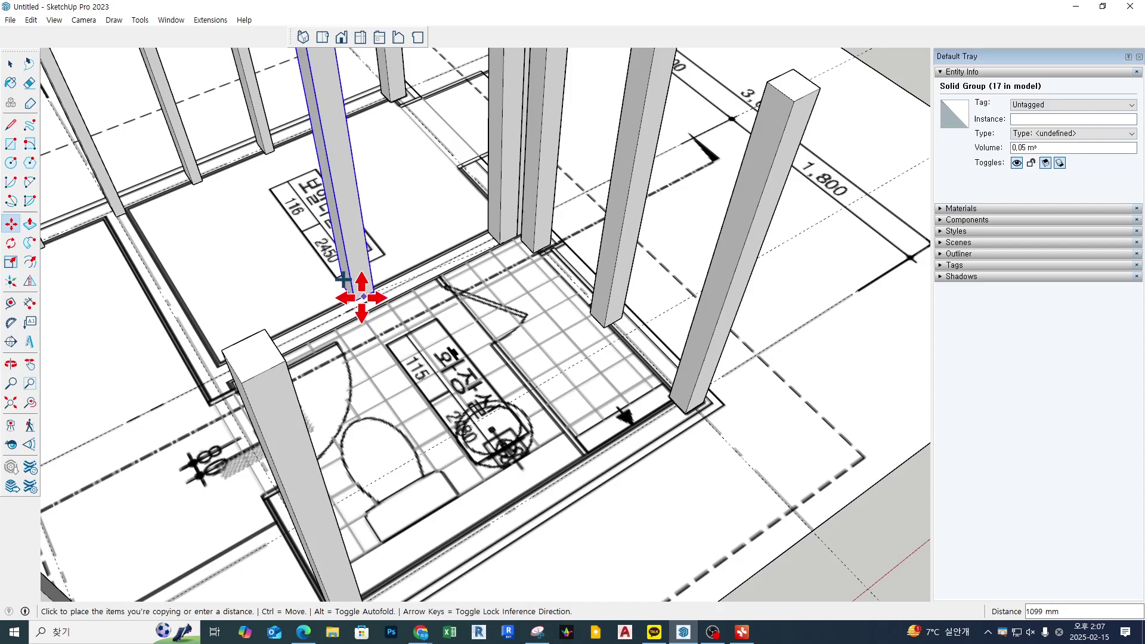
middle_click_drag(331, 306, 623, 281, "shift")
scroll(522, 314, "up", 1)
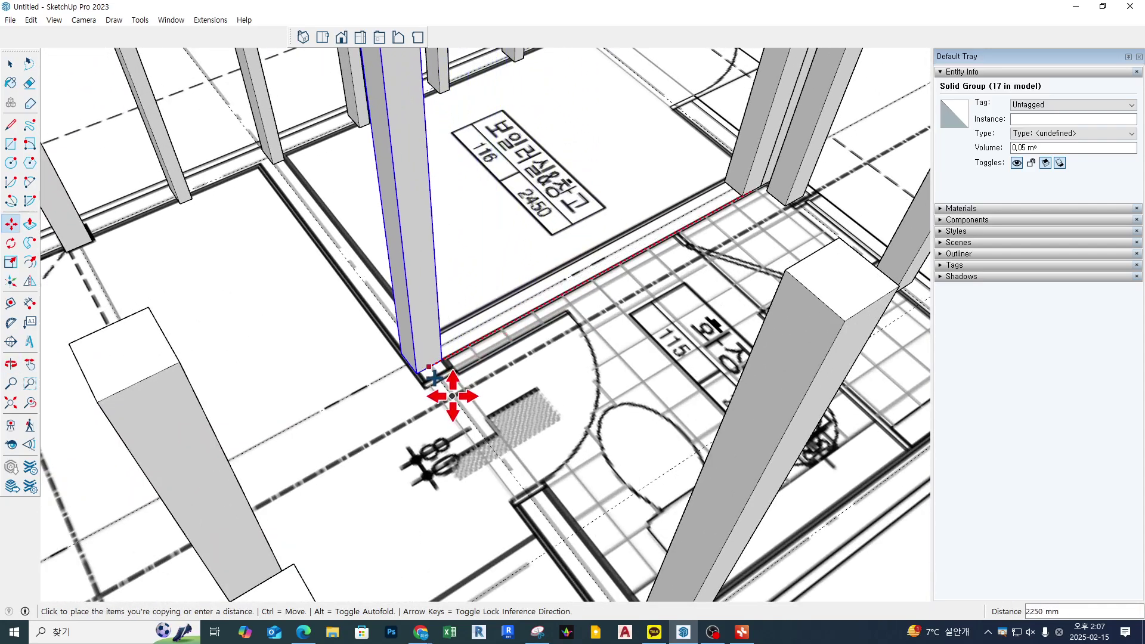
left_click(450, 396)
scroll(524, 333, "down", 2)
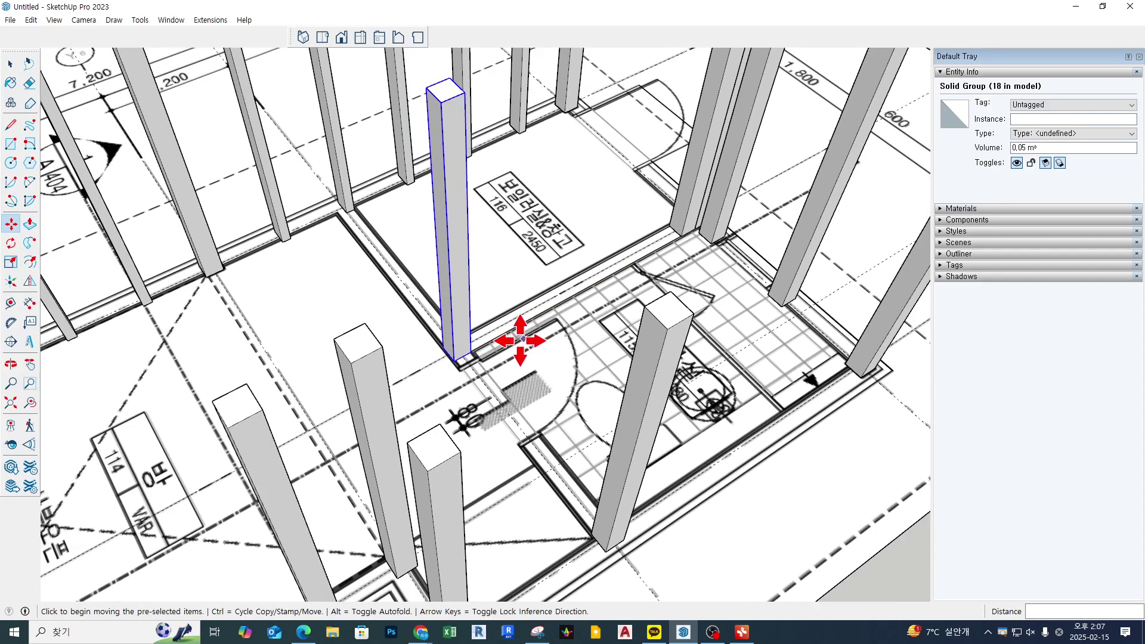
Copy the inner corner column alongside the original on the boiler room's wall facing the main room
middle_click_drag(524, 332, 677, 358)
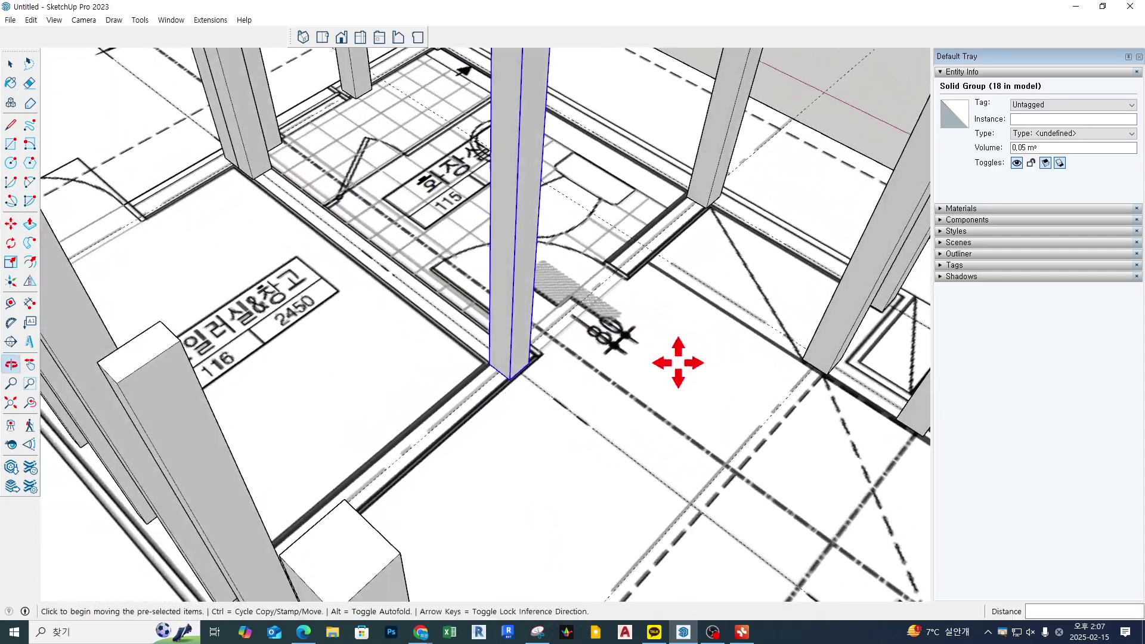
scroll(517, 377, "up", 4)
key("ctrl")
left_click(529, 359)
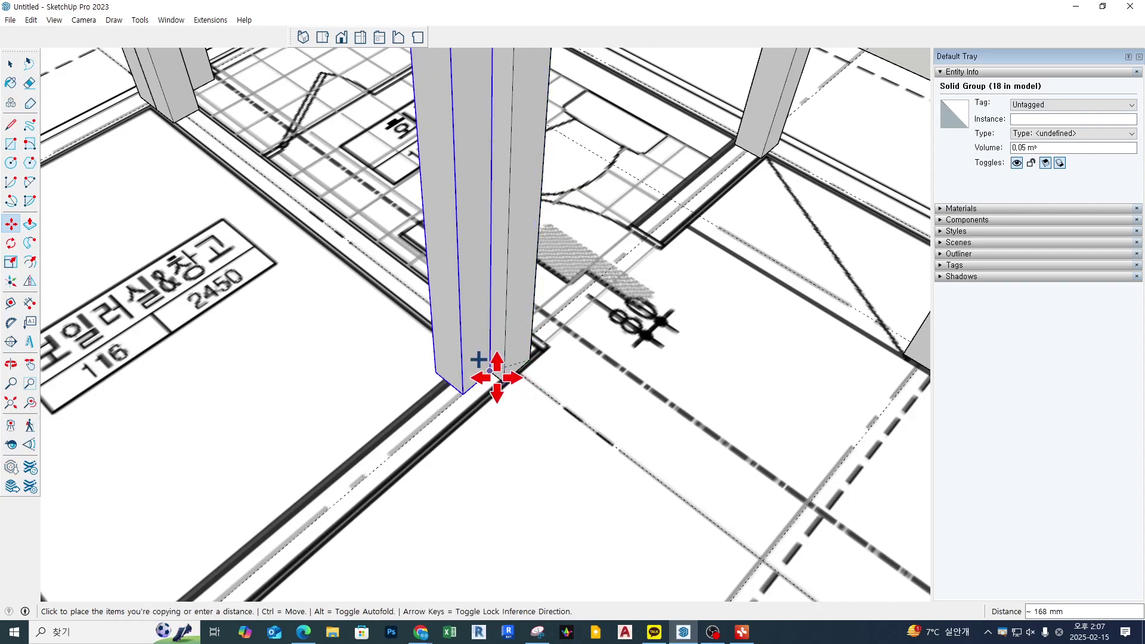
left_click(500, 381)
key("space")
Review the column layout around the boiler room, bathroom and main room
scroll(667, 357, "down", 3)
middle_click_drag(667, 357, 555, 366)
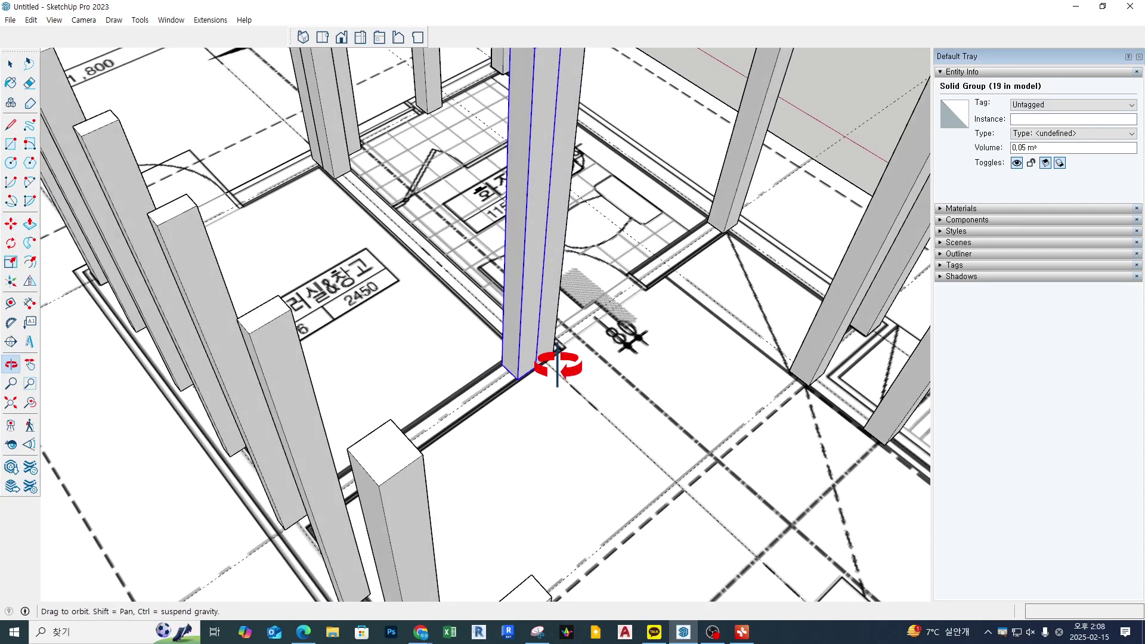
scroll(539, 322, "up", 2)
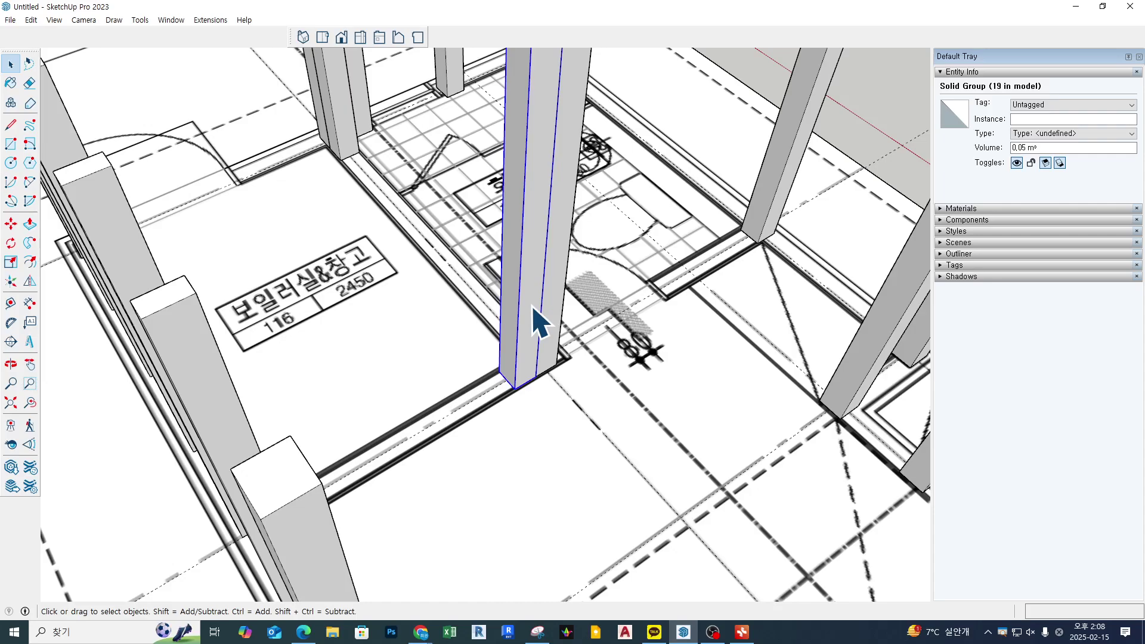
scroll(540, 322, "down", 3)
middle_click_drag(578, 352, 555, 352)
scroll(737, 282, "up", 3)
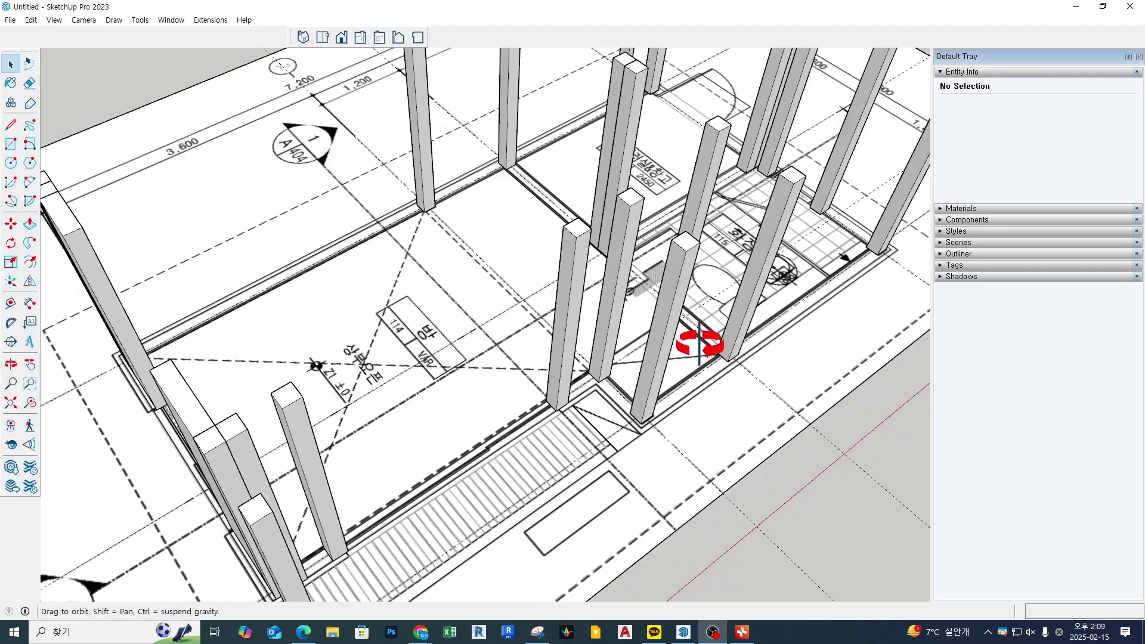
middle_click_drag(695, 340, 412, 384)
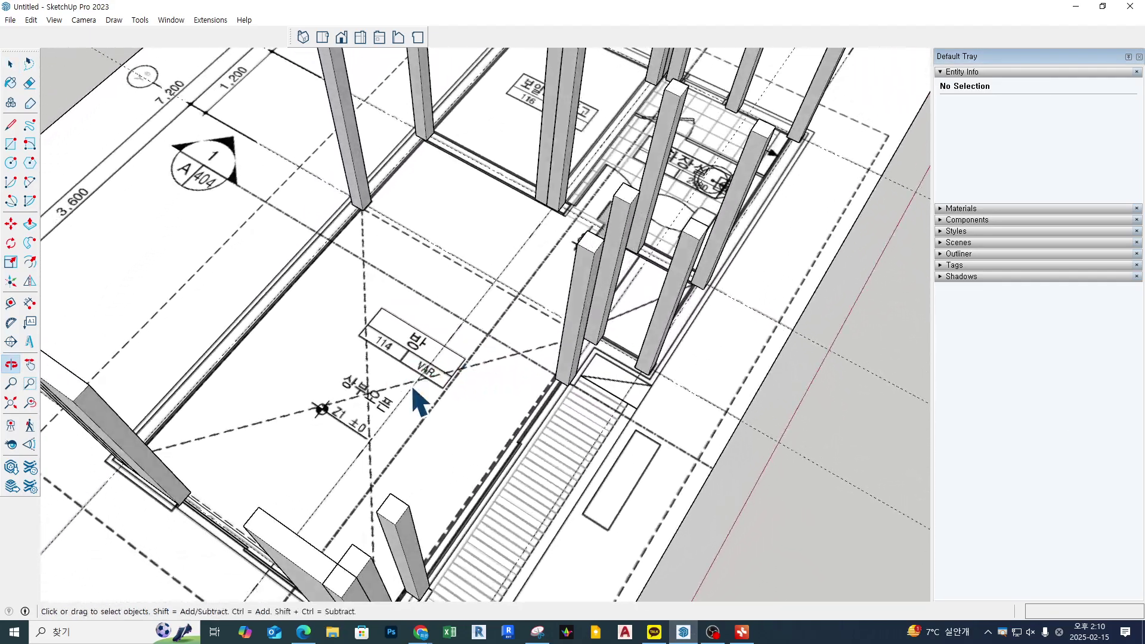
Extrude the exterior-wall column at the boiler room partition 1050 mm along the wall to the neighbouring column
scroll(411, 384, "down", 3)
middle_click_drag(208, 357, 614, 511)
scroll(481, 391, "up", 5)
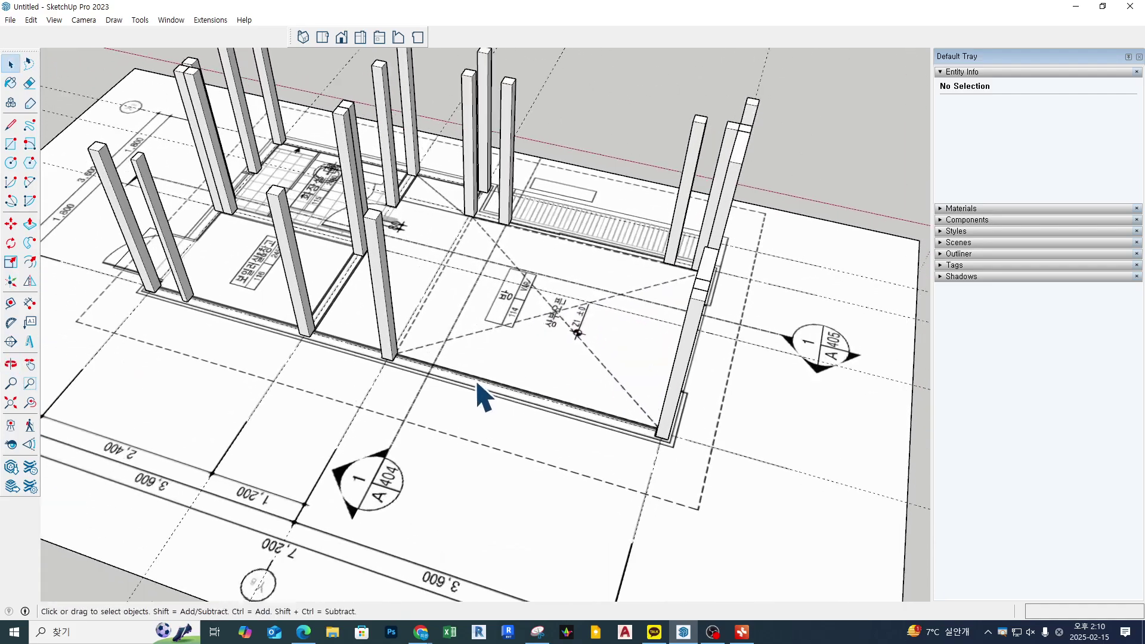
scroll(277, 289, "up", 3)
middle_click_drag(283, 220, 310, 292, "shift")
double_click(316, 284)
key("p")
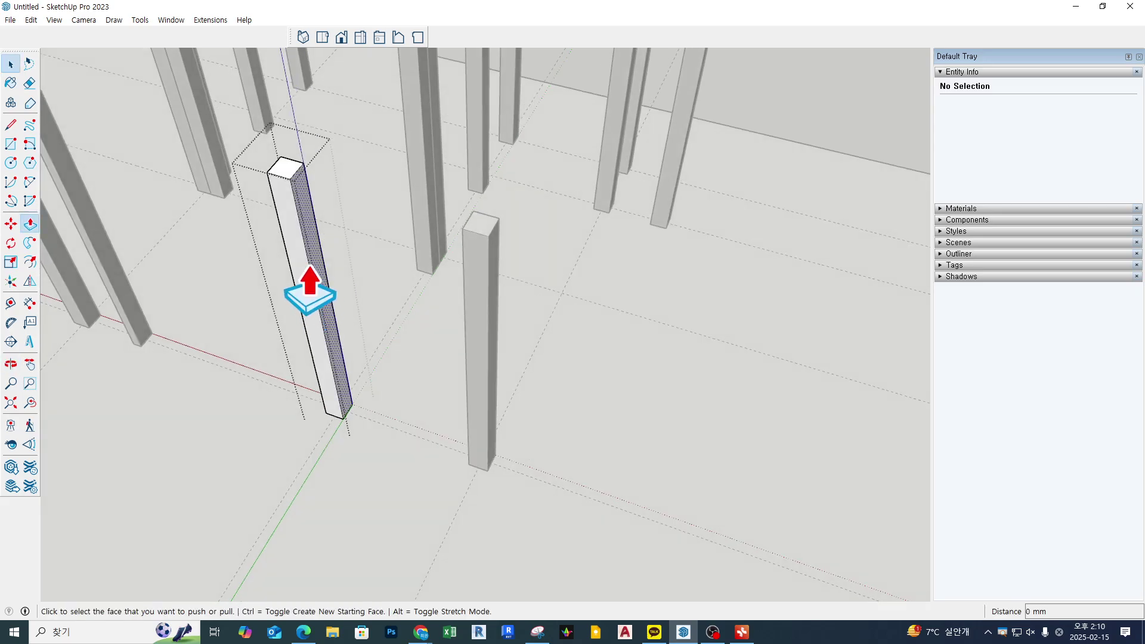
left_click(310, 271)
left_click(463, 246)
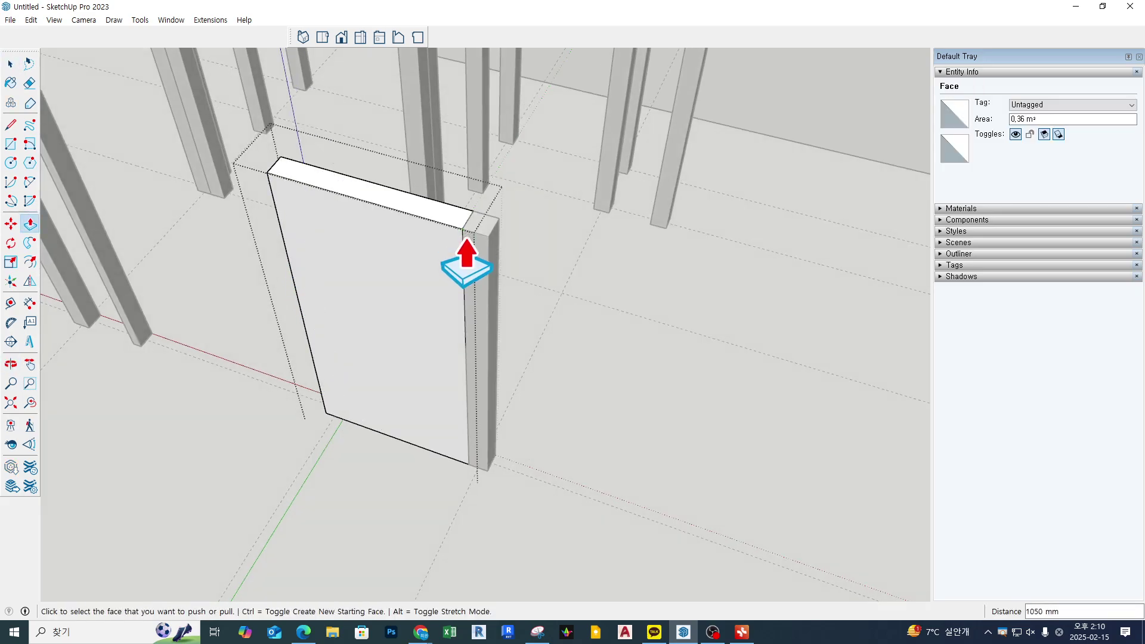
key("space")
left_click(650, 282)
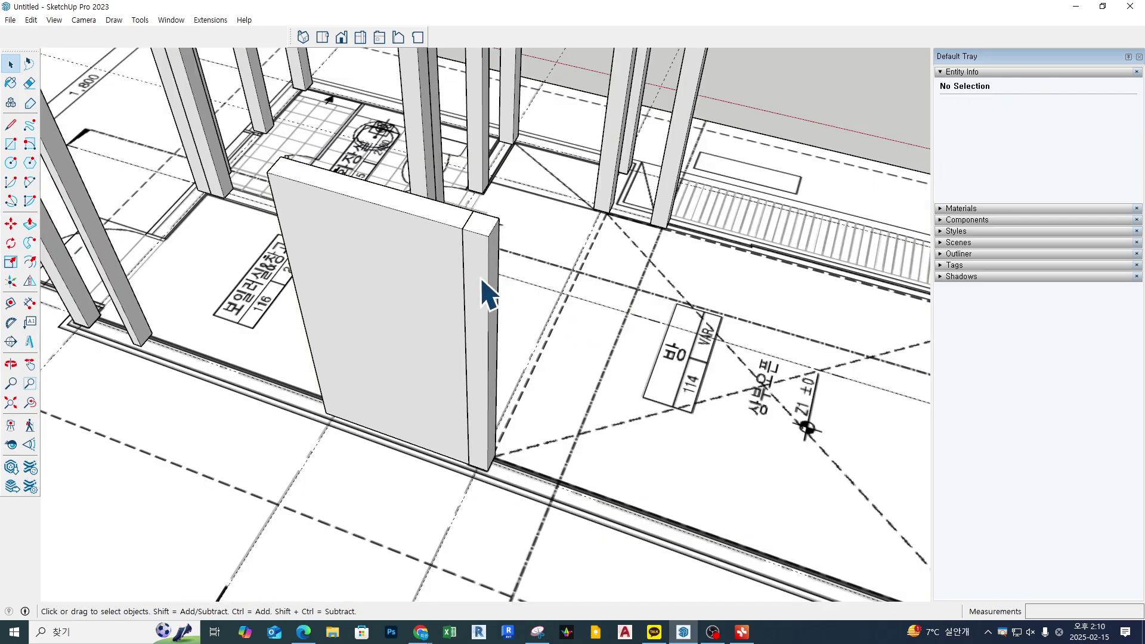
Extrude the next column 3455 mm along the main room's exterior wall to the corner columns
double_click(489, 296)
middle_click_drag(618, 358, 556, 358)
key("p")
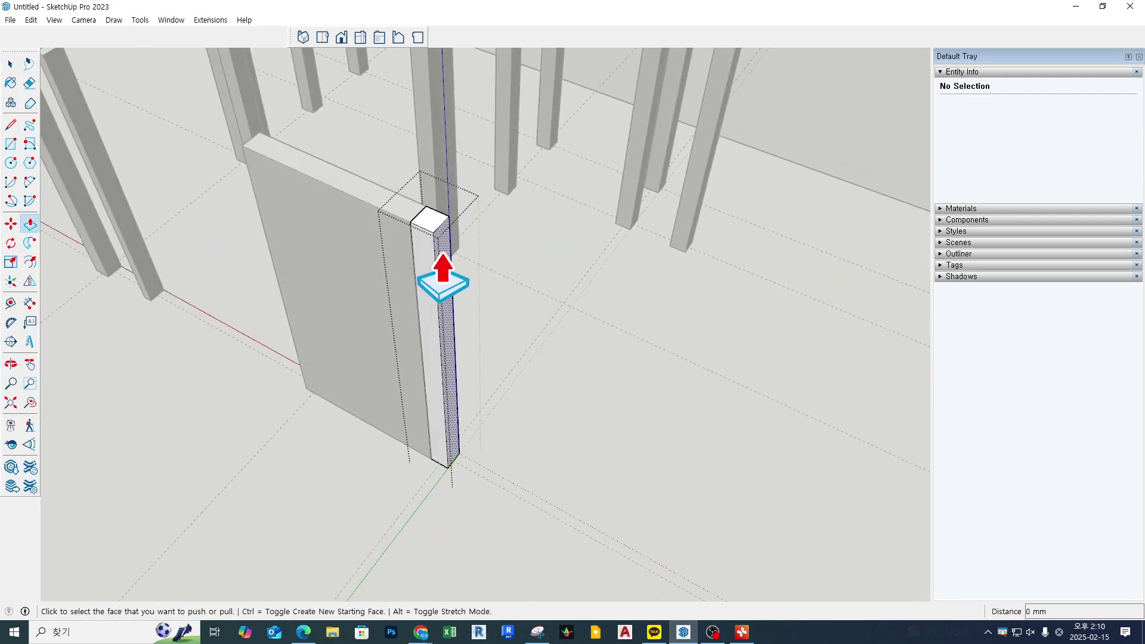
left_click(443, 280)
scroll(467, 330, "down", 2)
scroll(692, 422, "up", 2)
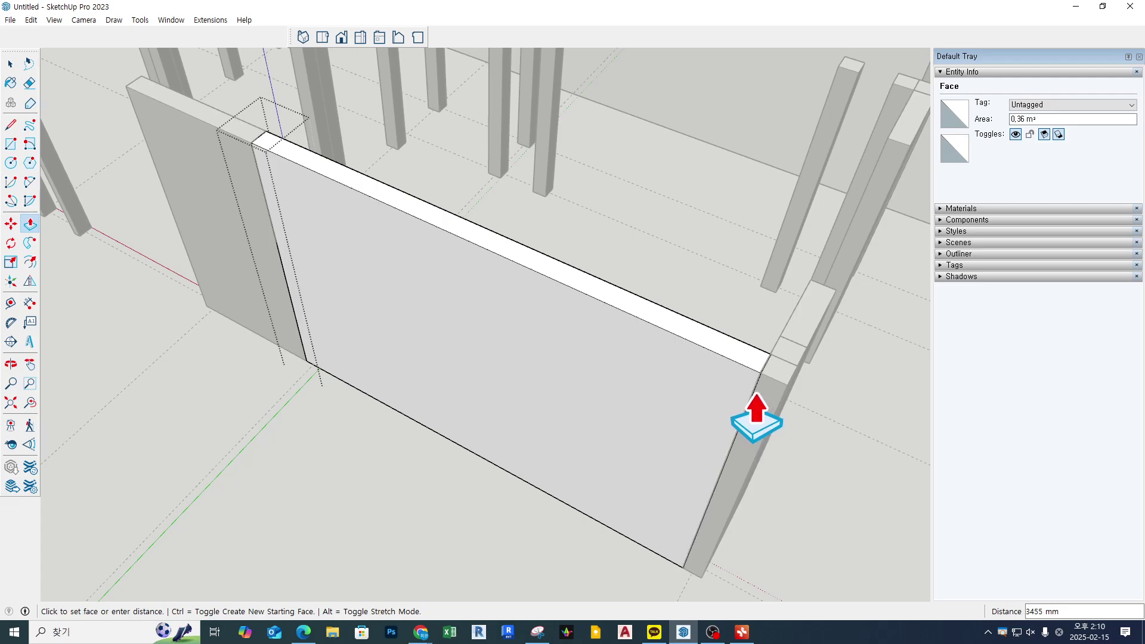
left_click(749, 396)
key("space")
scroll(507, 399, "down", 2)
left_click(794, 438)
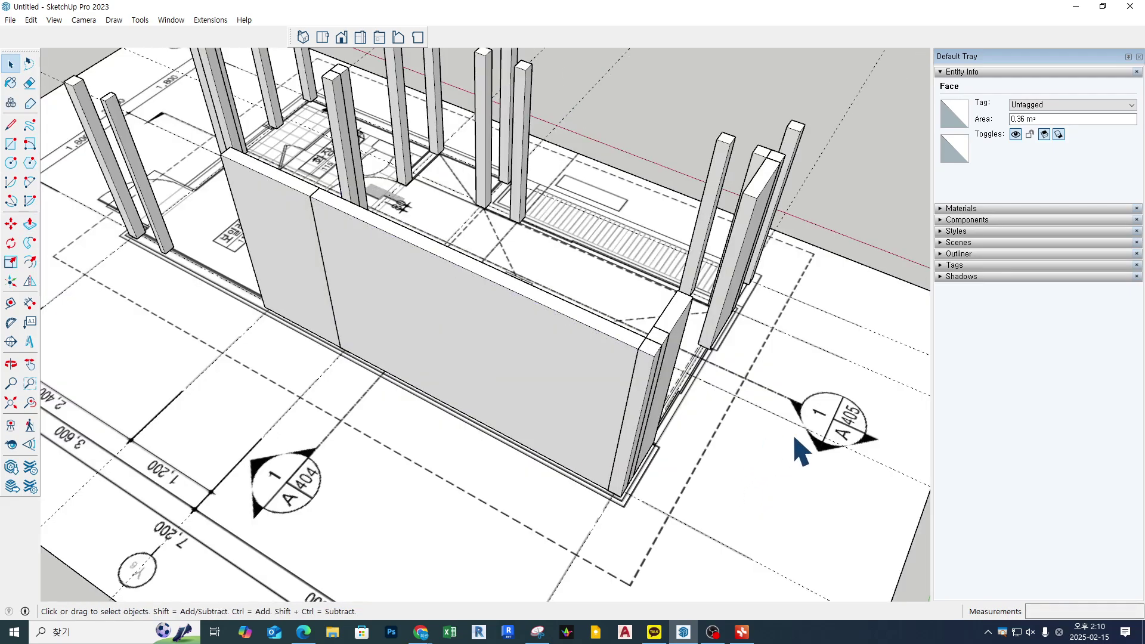
Extrude the inner column at the deck-side corner of the main room along the wall to the adjacent column
middle_click_drag(794, 439, 206, 376)
scroll(290, 245, "up", 2)
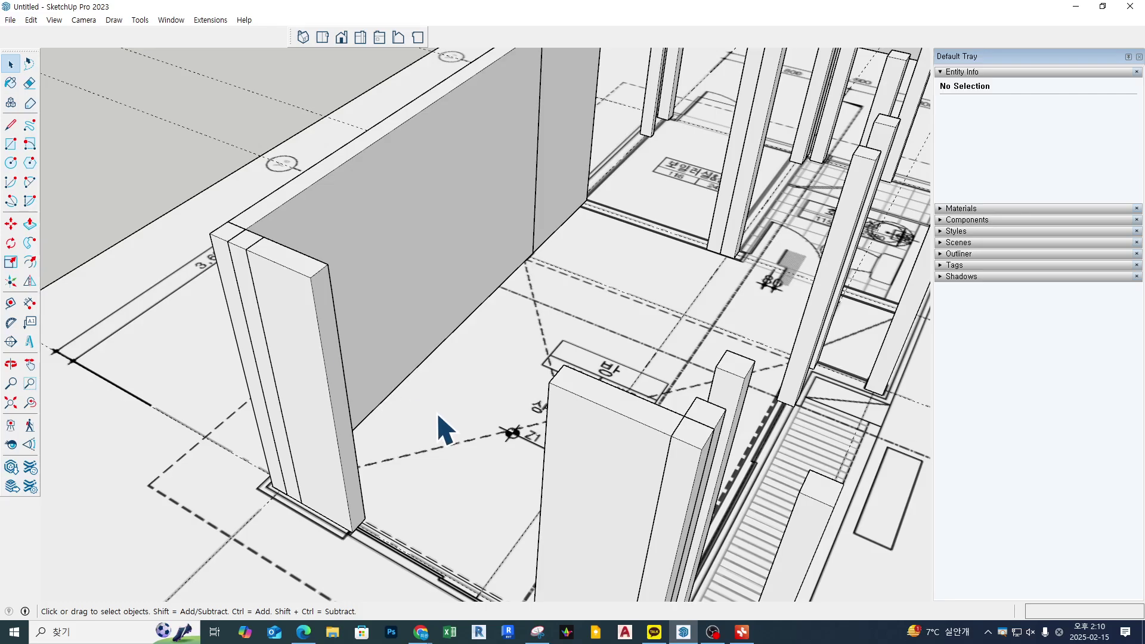
scroll(439, 416, "down", 3)
middle_click_drag(438, 416, 215, 376)
middle_click_drag(253, 343, 138, 427)
scroll(243, 292, "up", 2)
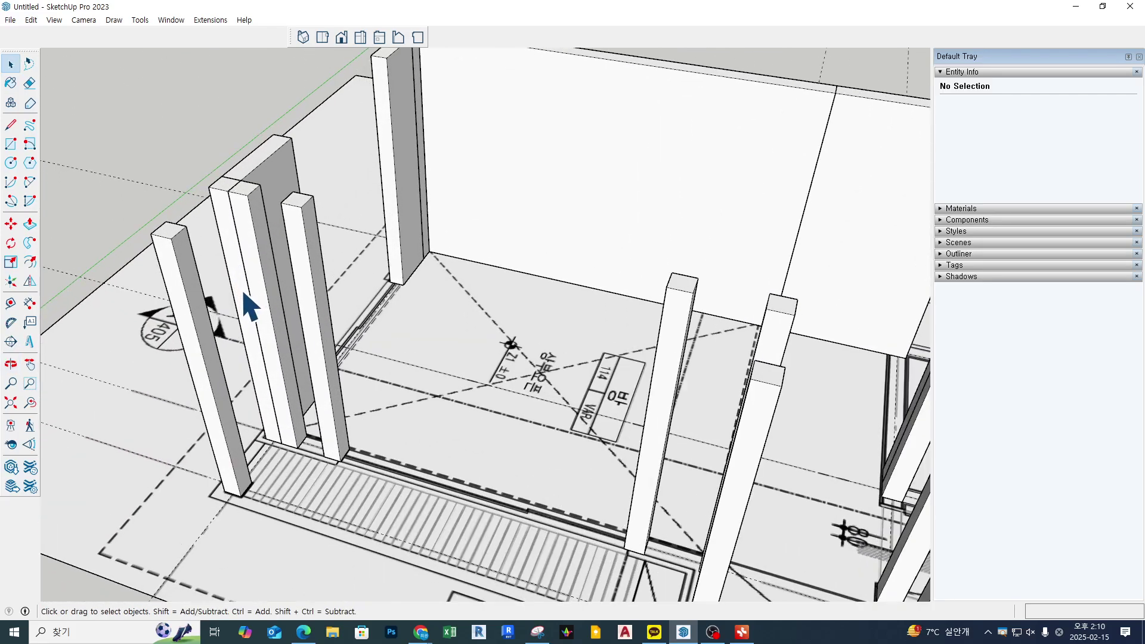
scroll(279, 318, "up", 1)
double_click(272, 303)
key("p")
left_click(272, 289)
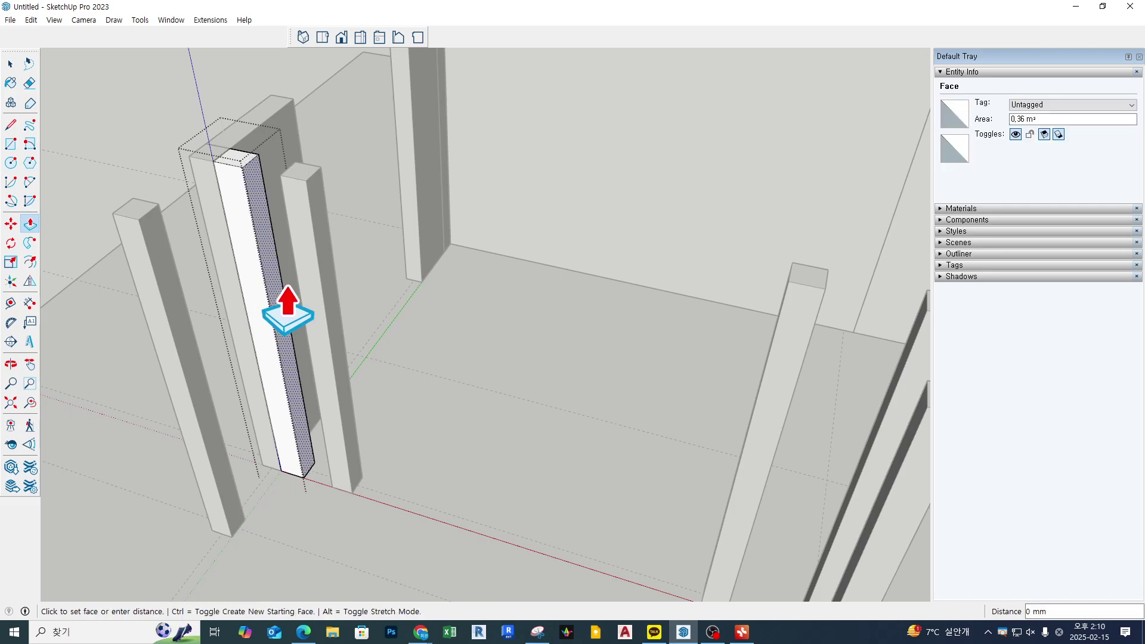
left_click(296, 279)
key("space")
left_click(429, 322)
scroll(429, 323, "down", 3)
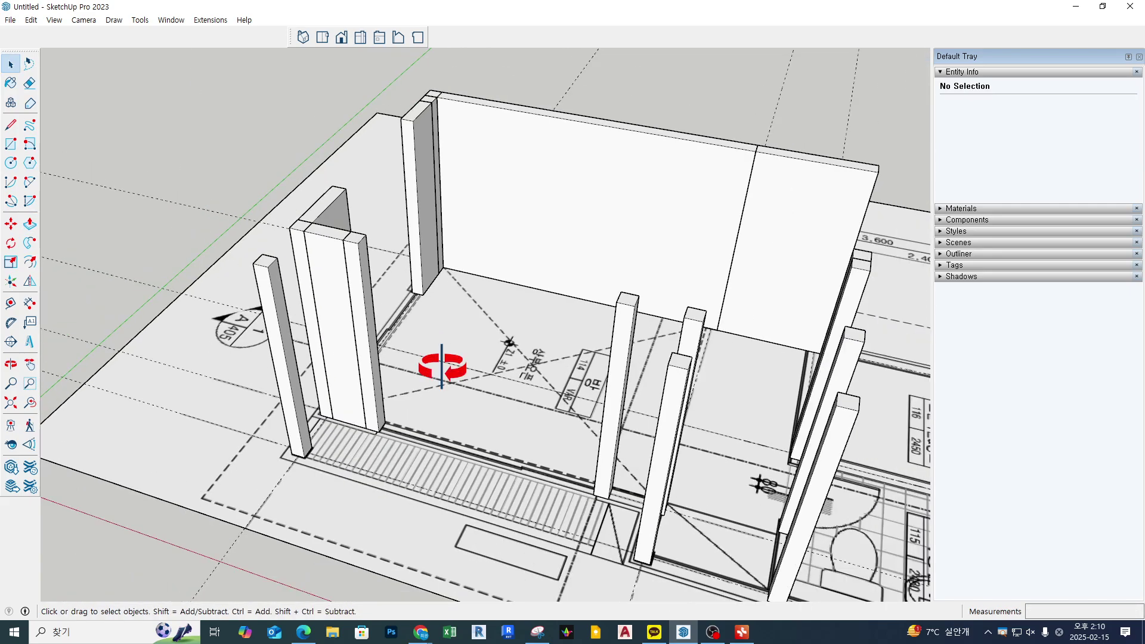
Extrude the column at the bathroom end of the deck-side wall to meet the column at the edge of the room opening
middle_click_drag(442, 367, 466, 390)
middle_click_drag(613, 438, 840, 463)
scroll(733, 284, "up", 6)
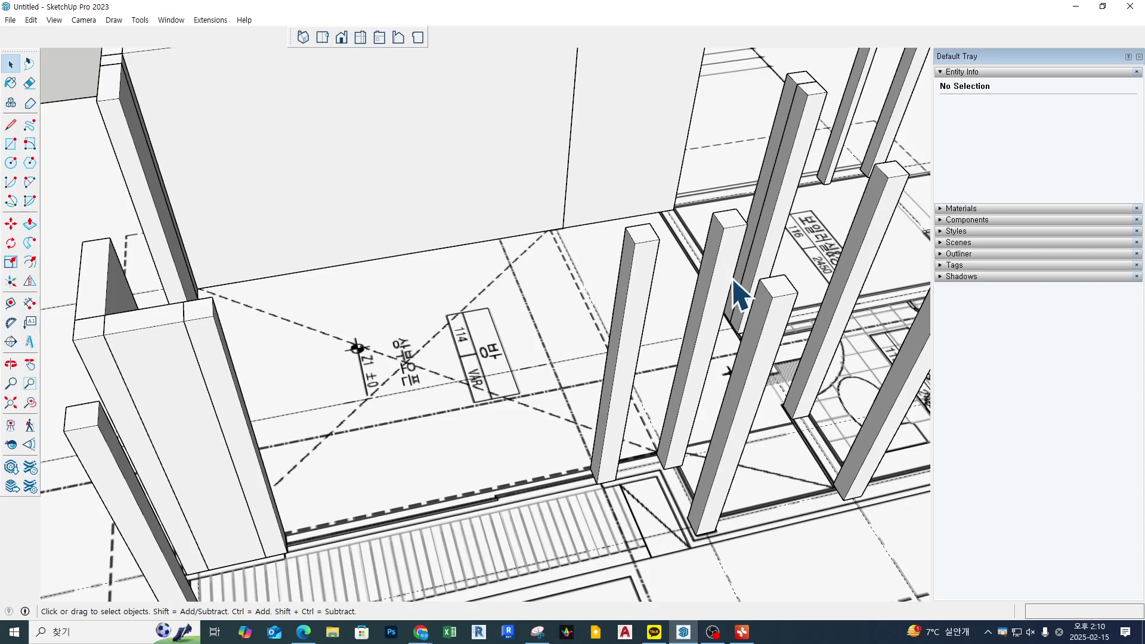
middle_click_drag(714, 277, 725, 300)
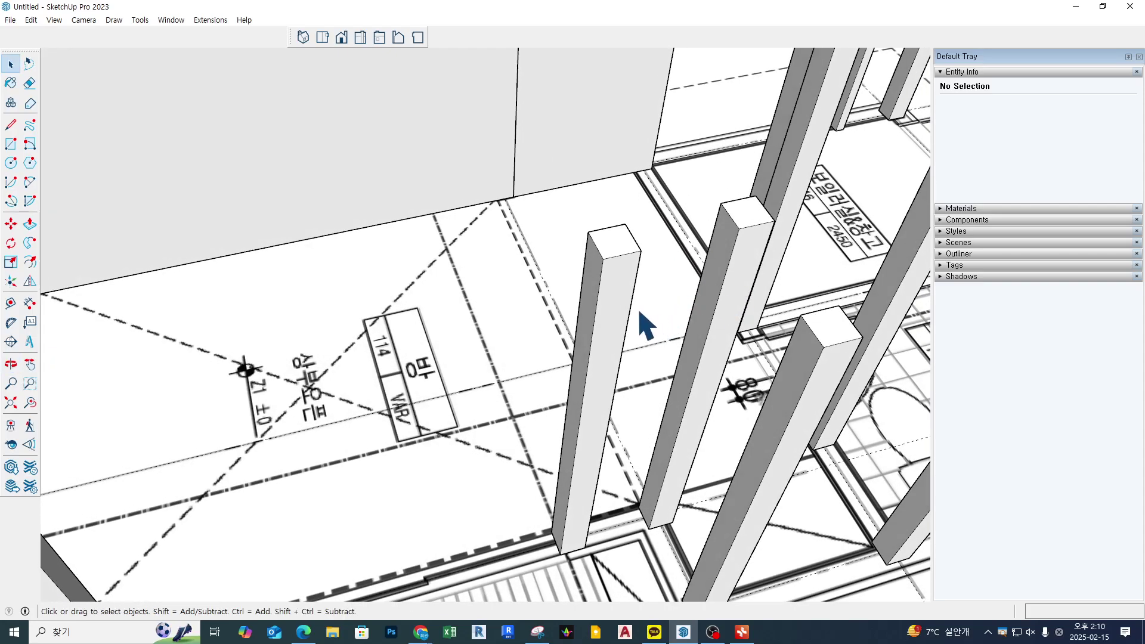
double_click(713, 285)
key("p")
left_click(715, 299)
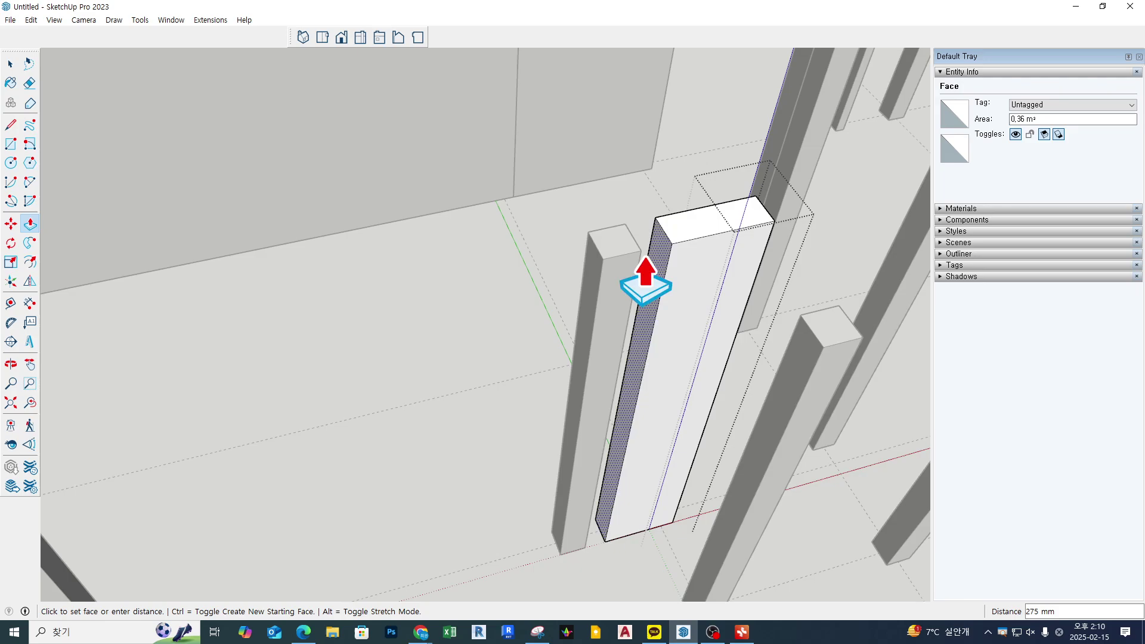
key("space")
scroll(639, 256, "down", 3)
left_click(686, 323)
middle_click_drag(625, 381, 748, 395)
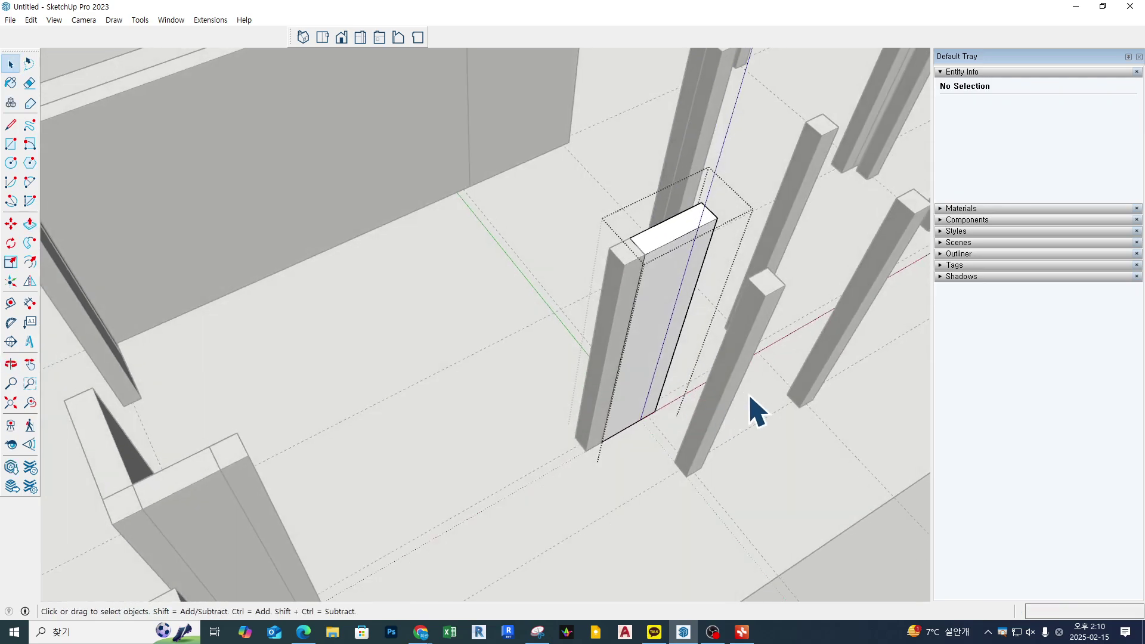
left_click(784, 472)
Copy the exterior corner column beyond the deck's end and place the copy directly against it along the exterior wall
double_click(710, 412)
left_click(801, 496)
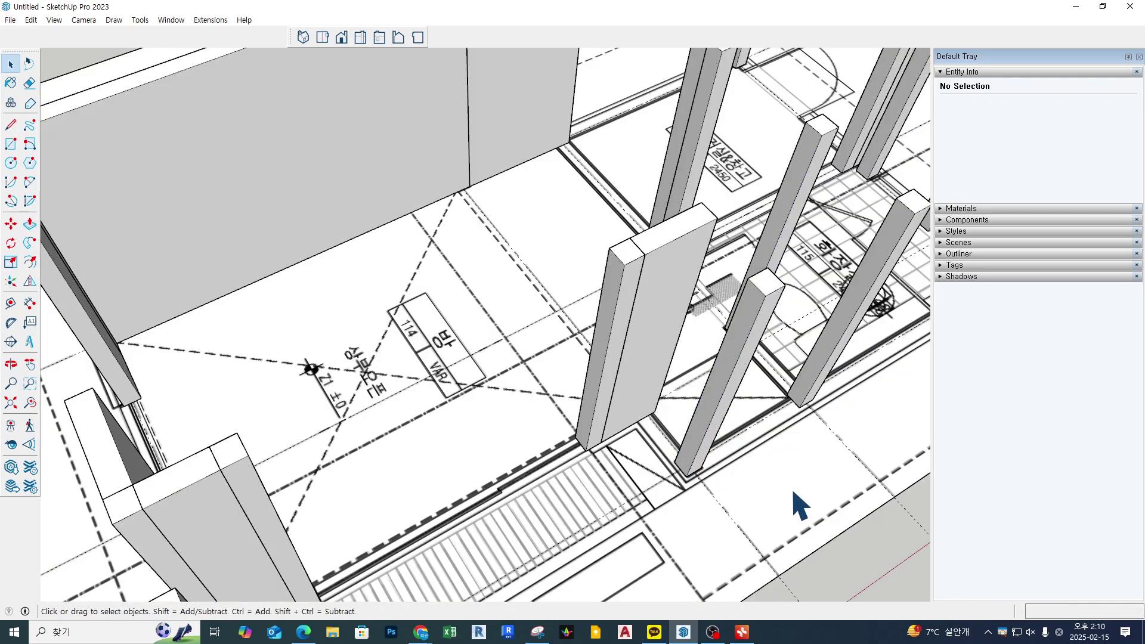
middle_click_drag(786, 490, 722, 480)
scroll(733, 510, "up", 2)
key("m")
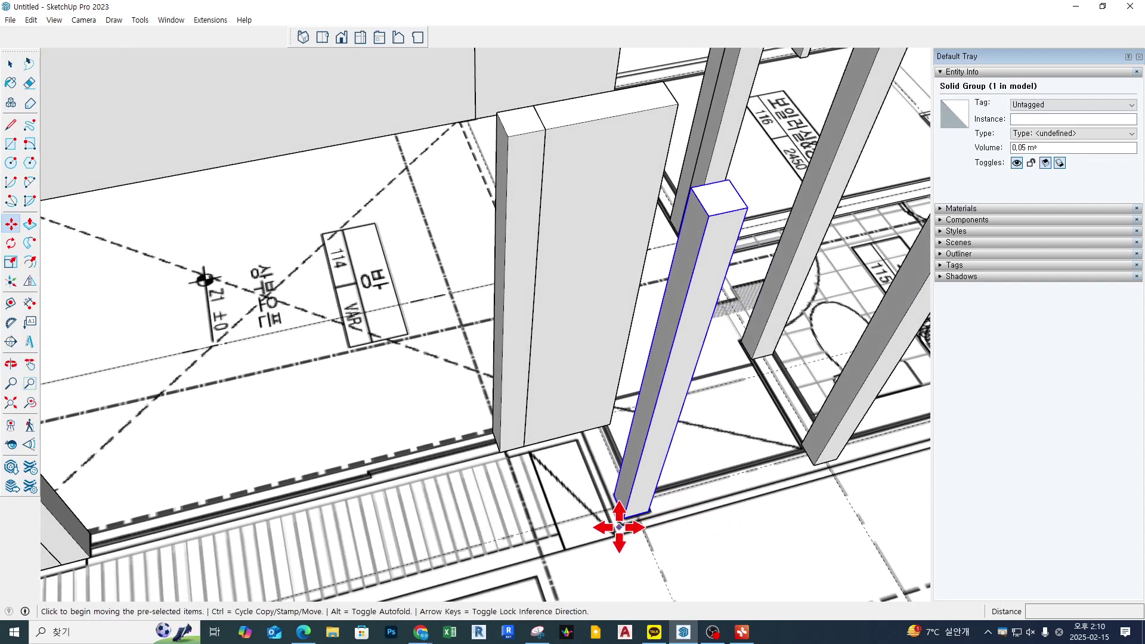
left_click(623, 518)
key("ctrl")
left_click(649, 512)
key("space")
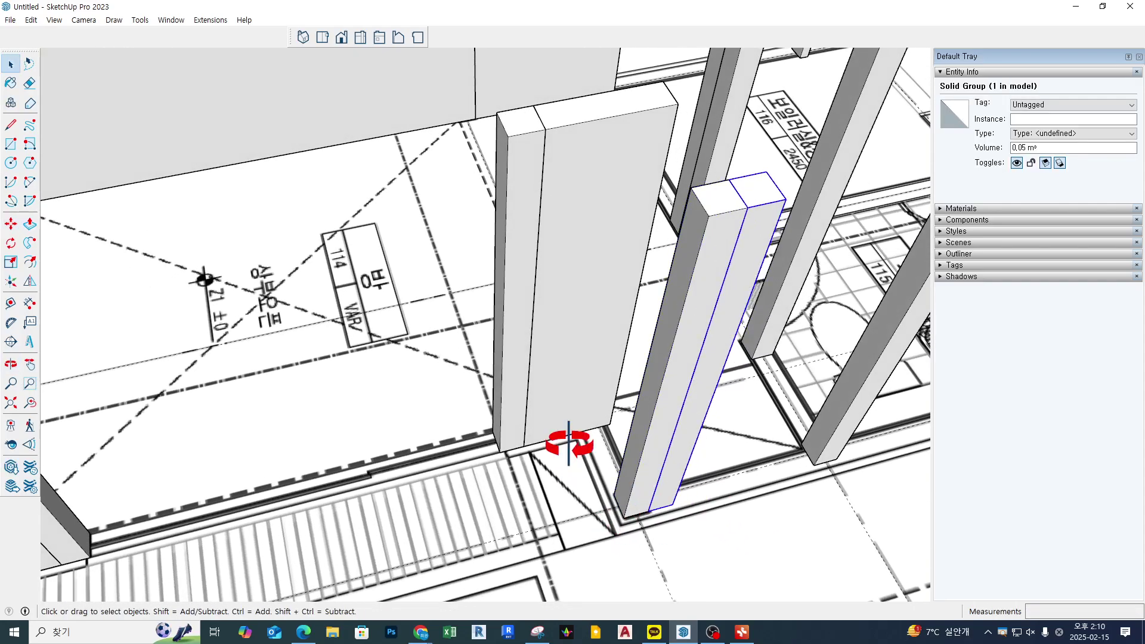
Extrude the original corner column inward to meet the wall panel at the end of the deck-side opening
middle_click_drag(568, 443, 662, 477)
middle_click_drag(742, 254, 239, 298)
key("p")
left_click(613, 234)
left_click(509, 255)
key("space")
scroll(465, 393, "up", 3)
middle_click_drag(465, 394, 265, 341)
scroll(324, 283, "up", 3)
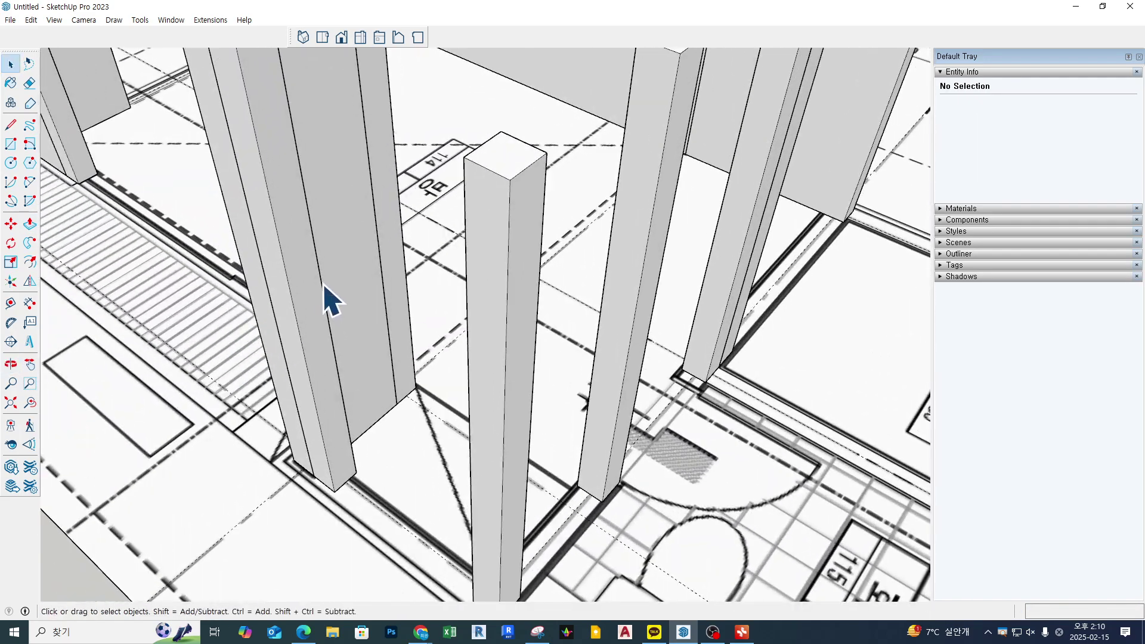
Extrude the copied corner column along the exterior wall to the column at the bathroom partition
double_click(311, 287)
key("p")
left_click(313, 289)
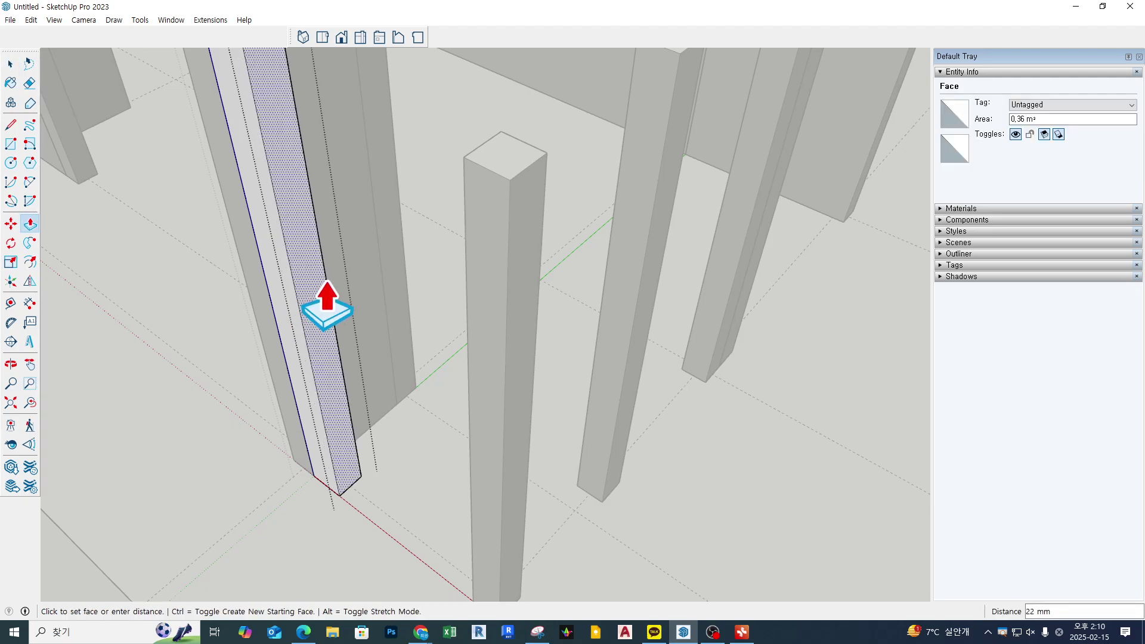
scroll(418, 226, "down", 2)
left_click(445, 194)
key("space")
scroll(278, 217, "down", 3)
left_click(279, 366)
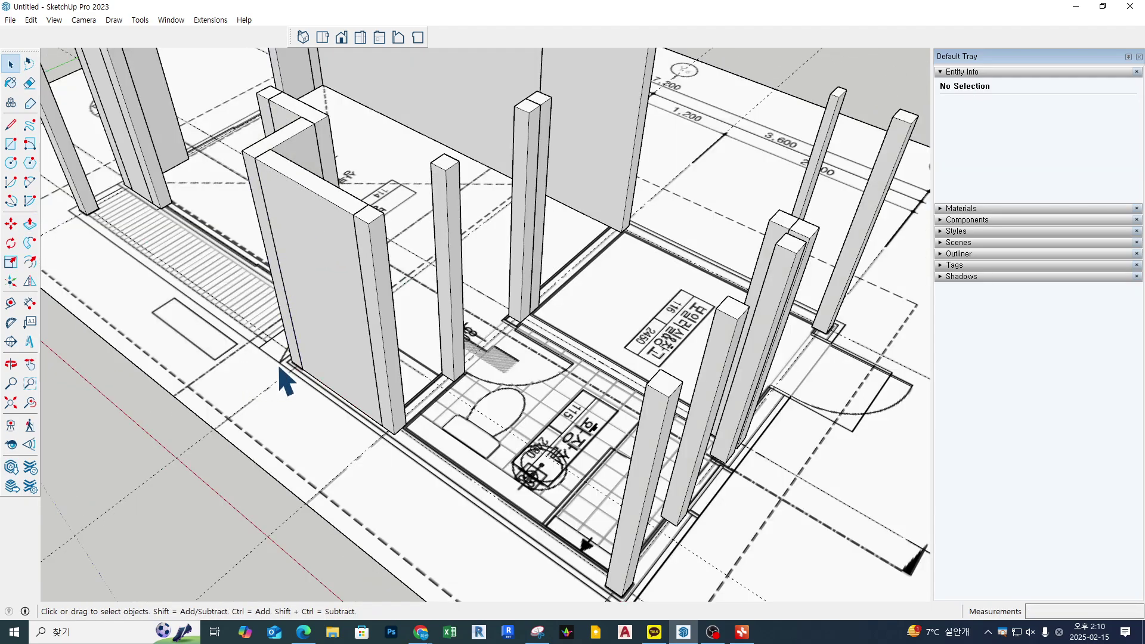
Review the filled wall panels and remaining openings around the main room from several angles
scroll(421, 353, "down", 2)
middle_click_drag(421, 352, 421, 350)
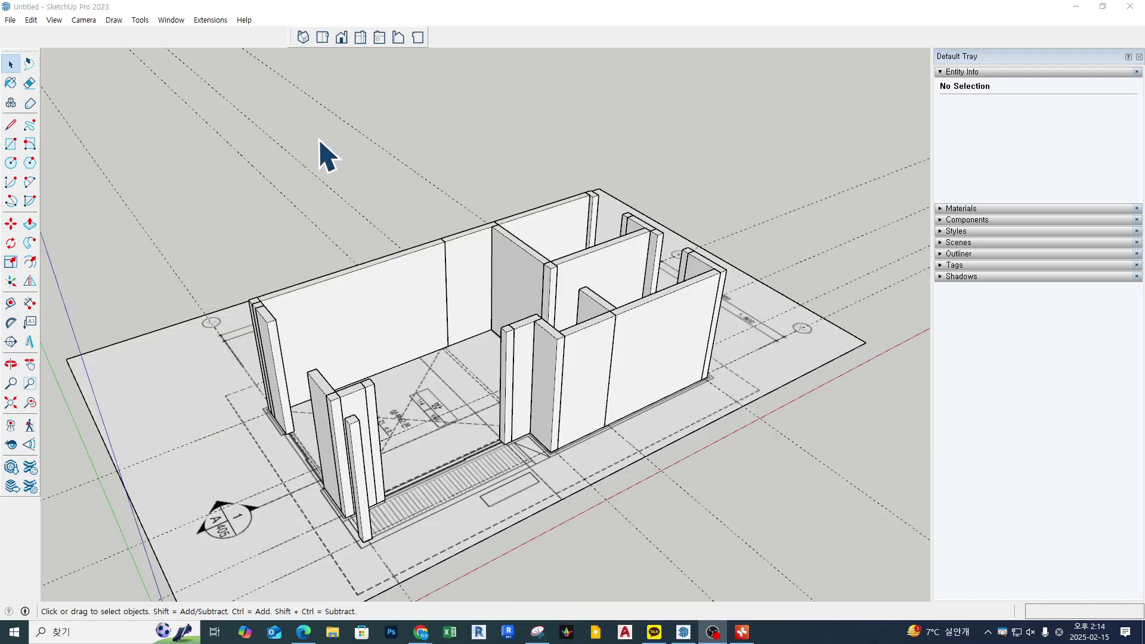
middle_click_drag(320, 145, 498, 397)
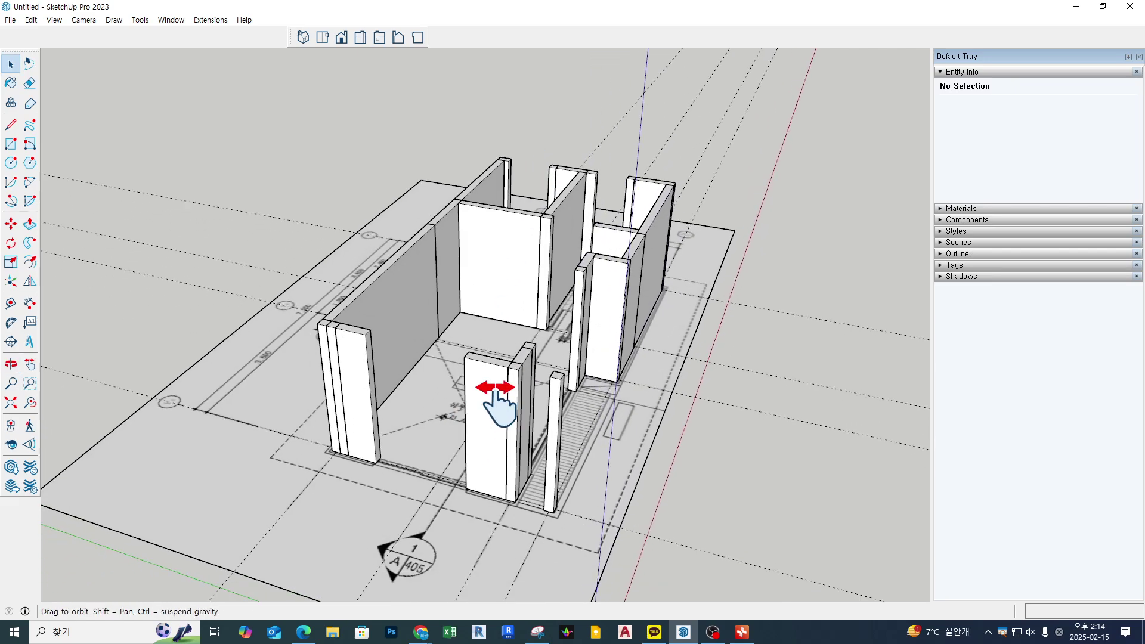
scroll(541, 362, "up", 3)
scroll(452, 436, "up", 2)
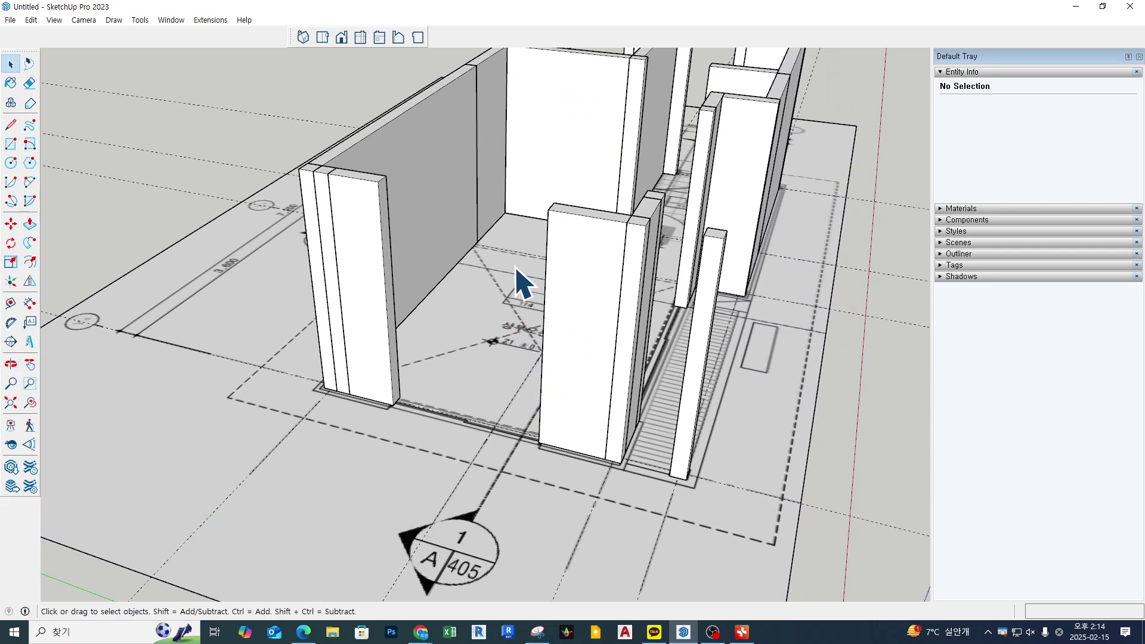
middle_click_drag(525, 280, 514, 298)
scroll(418, 375, "down", 4)
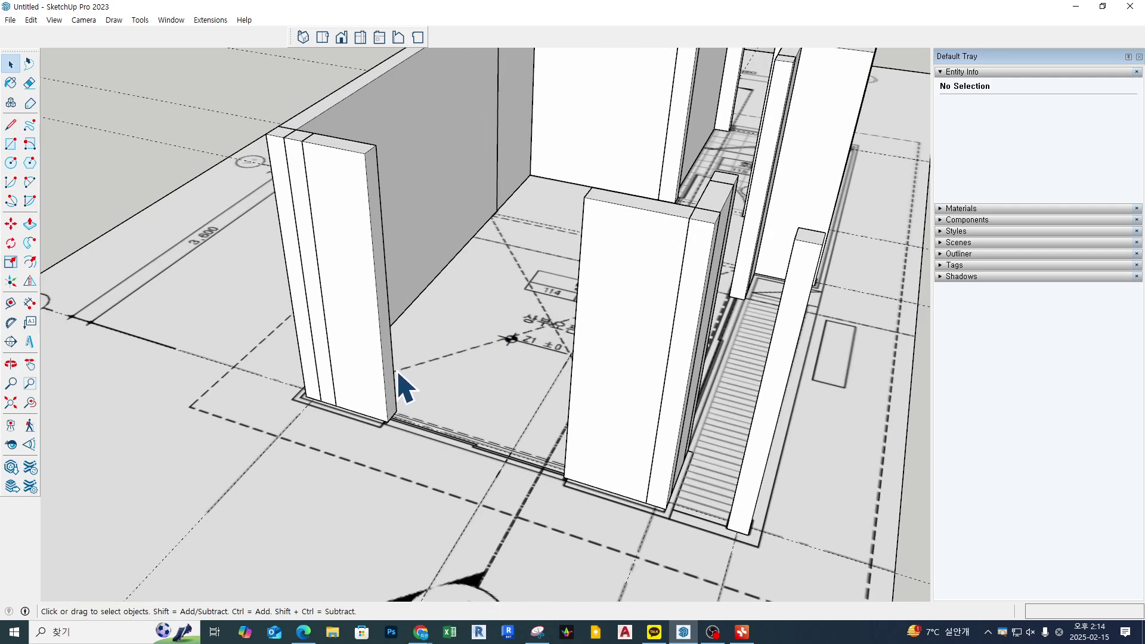
scroll(394, 305, "down", 3)
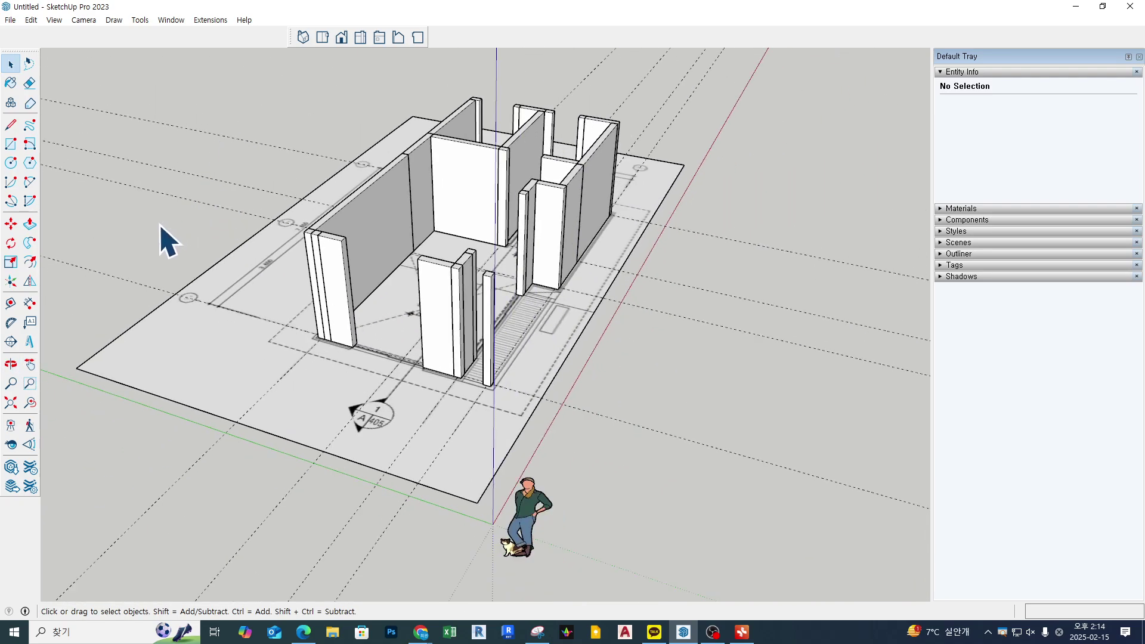
Delete all guides from the model
left_click(54, 20)
left_click(54, 21)
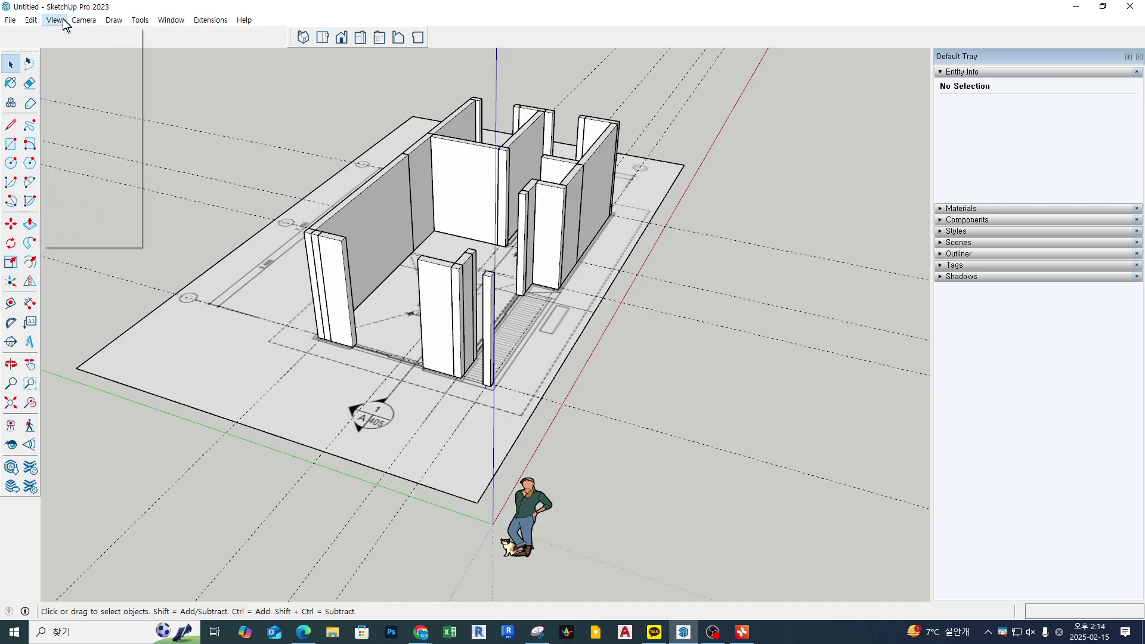
left_click(54, 20)
mouse_move(33, 22)
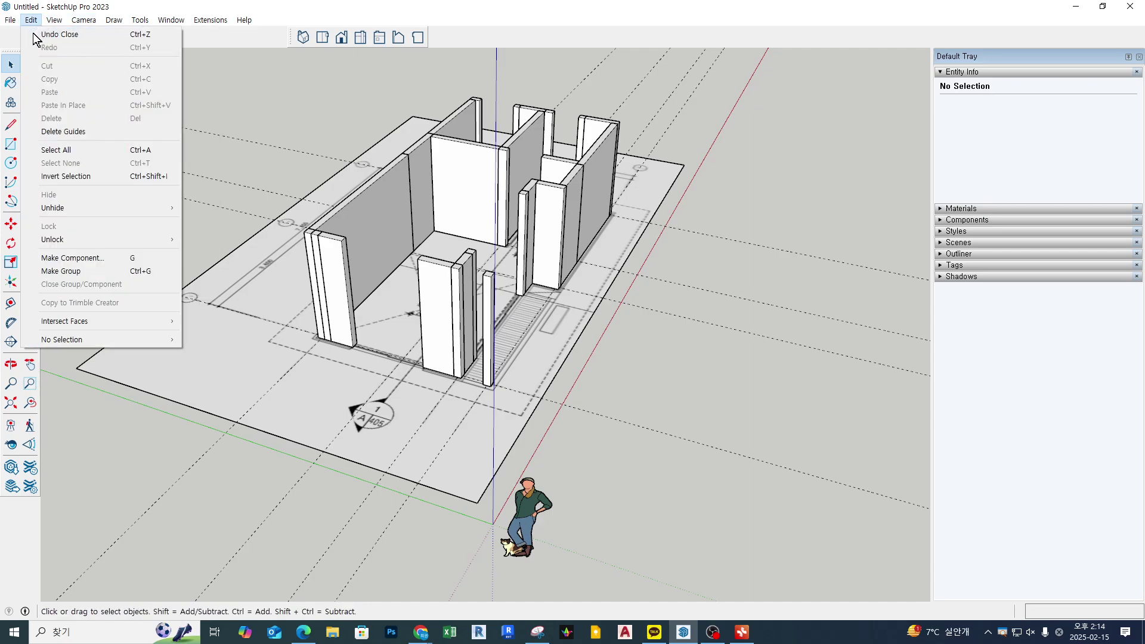
left_click(67, 131)
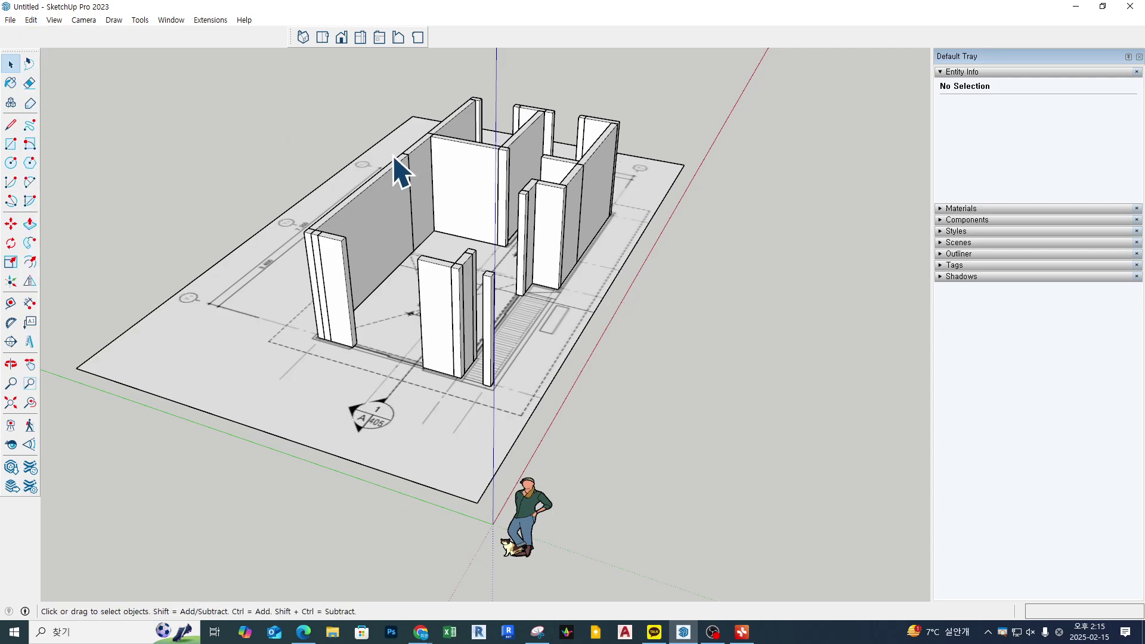
Place a horizontal guide 900 mm above the base of the end wall beside the A/405 section mark
scroll(358, 375, "up", 3)
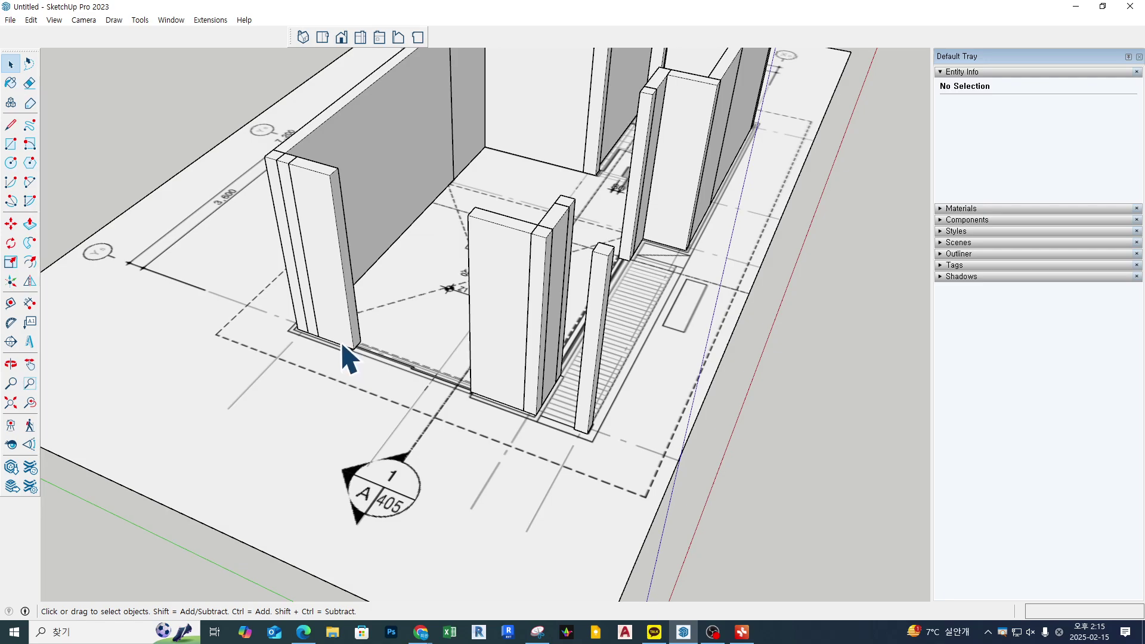
scroll(343, 191, "up", 2)
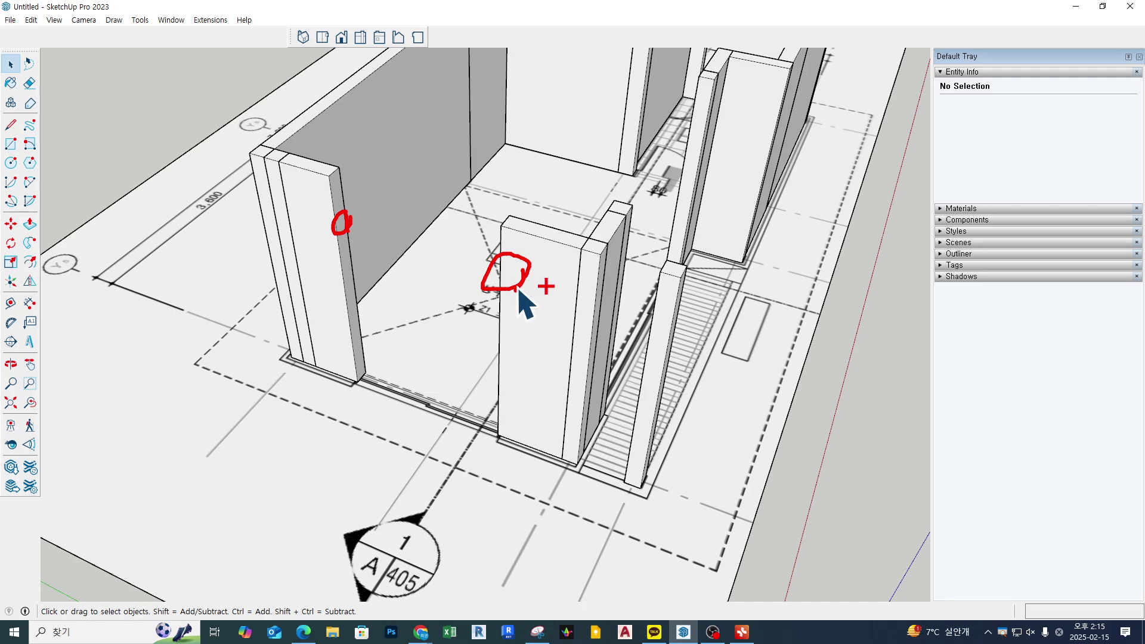
key("t")
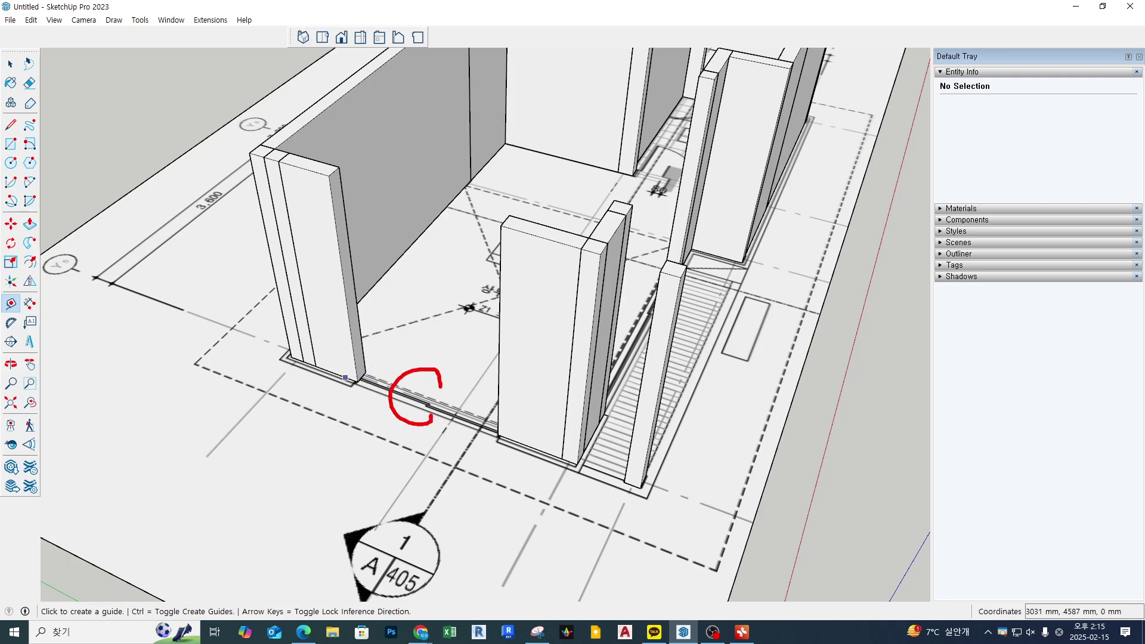
left_click(336, 374)
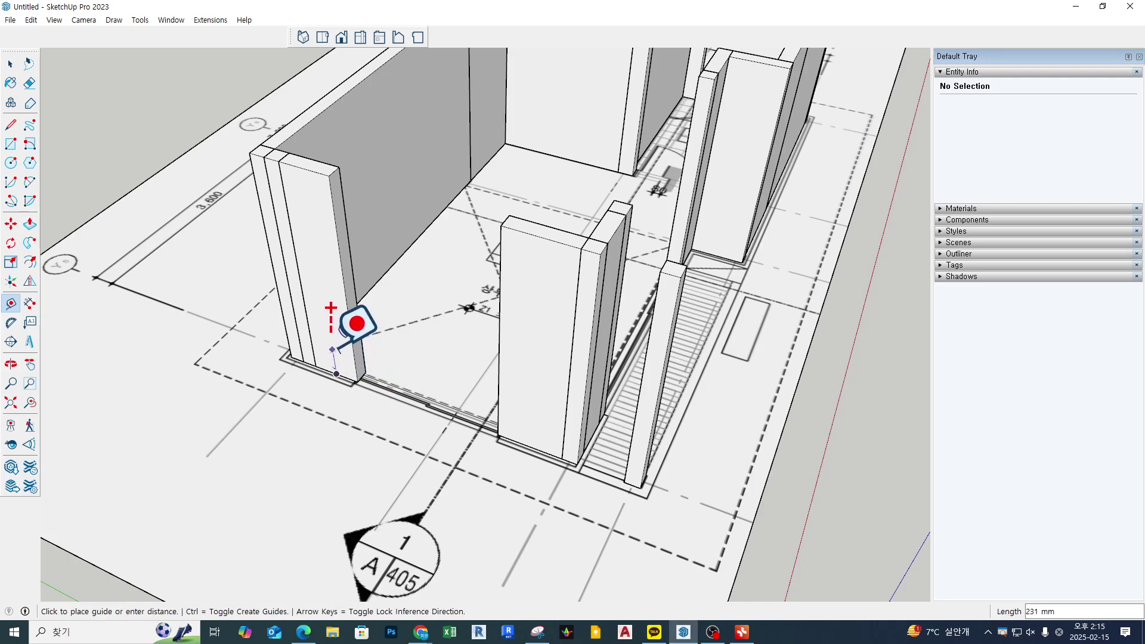
key("Escape")
scroll(365, 390, "up", 3)
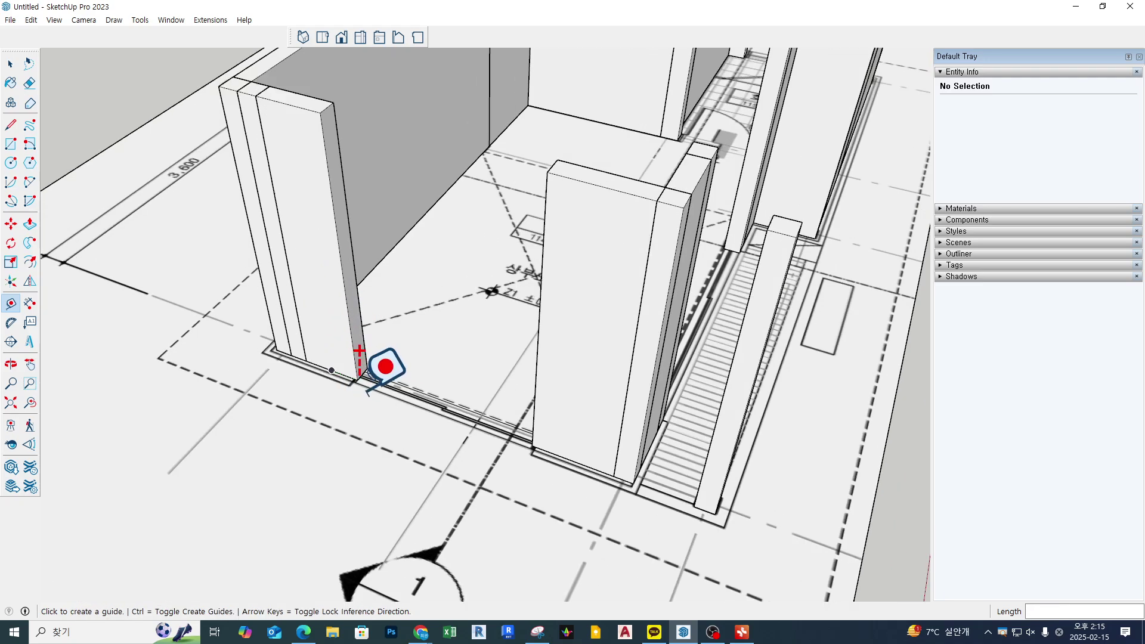
middle_click_drag(325, 352, 324, 351)
scroll(328, 368, "up", 1)
left_click(305, 362)
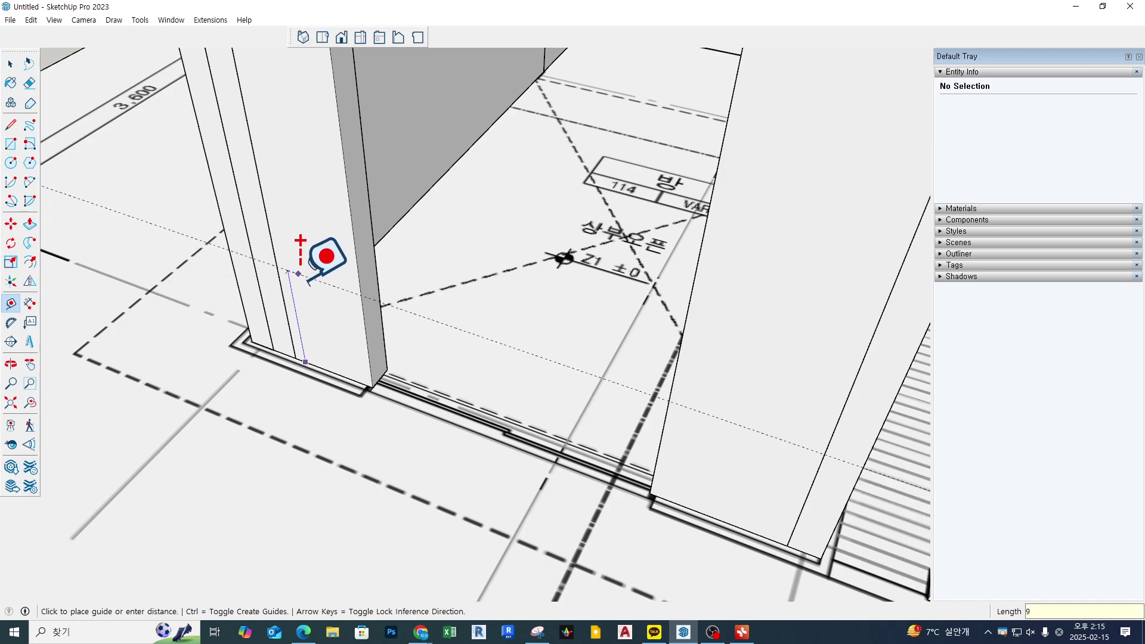
type("900")
key("Return")
Try to place a second horizontal guide 2100 mm above the 900 mm guide on the end wall
scroll(296, 283, "down", 4)
middle_click_drag(300, 283, 305, 227)
scroll(285, 227, "up", 2)
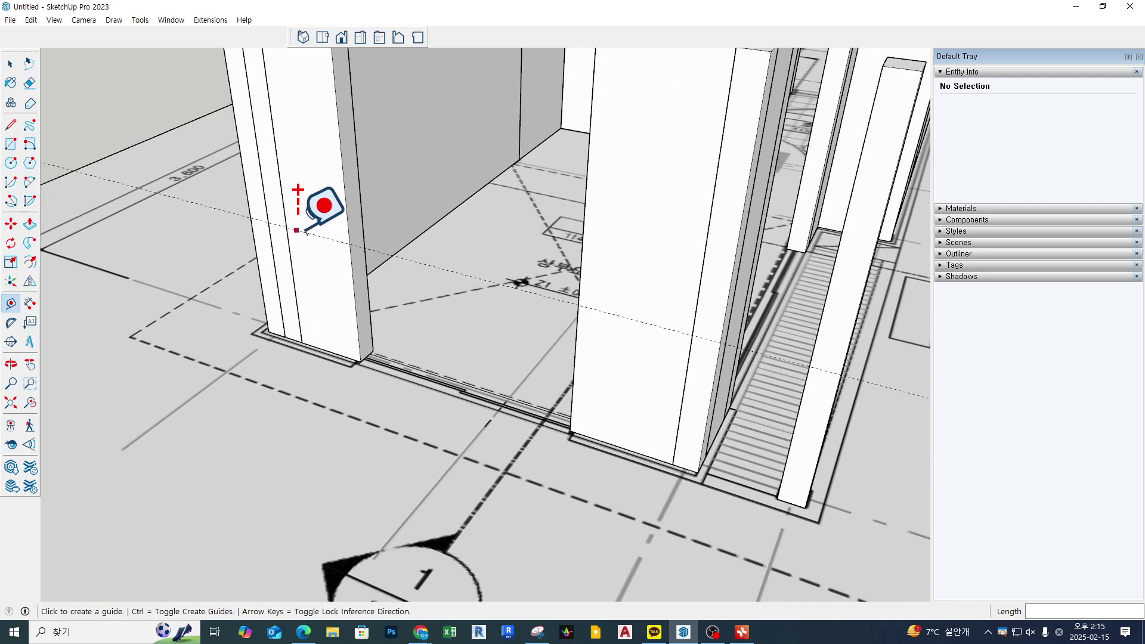
left_click(297, 229)
scroll(296, 224, "down", 1)
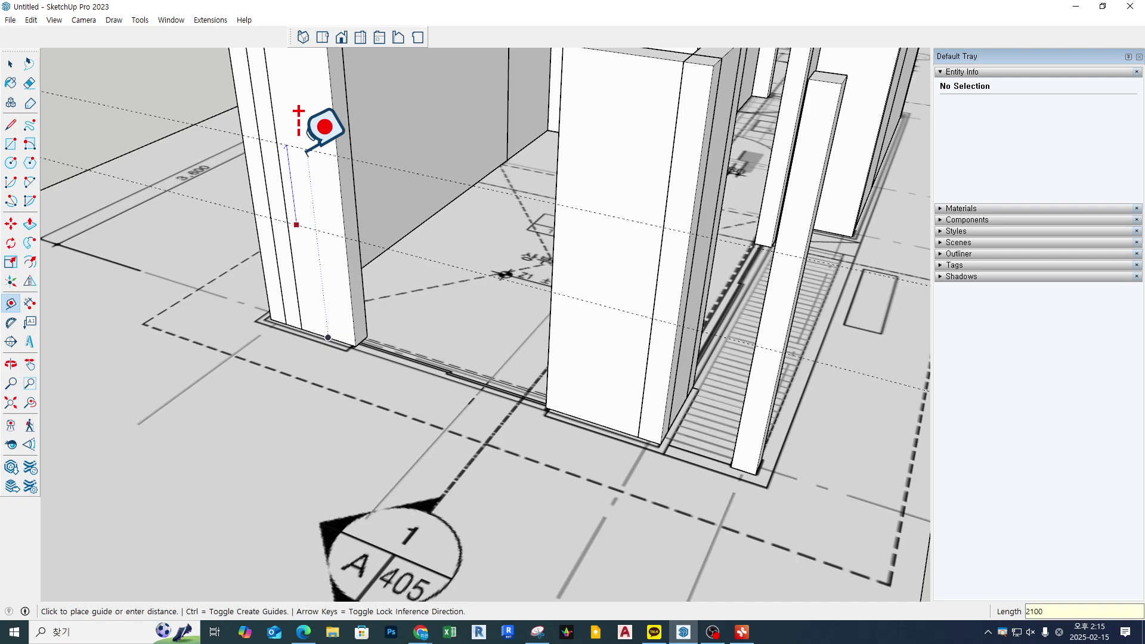
scroll(332, 168, "down", 3)
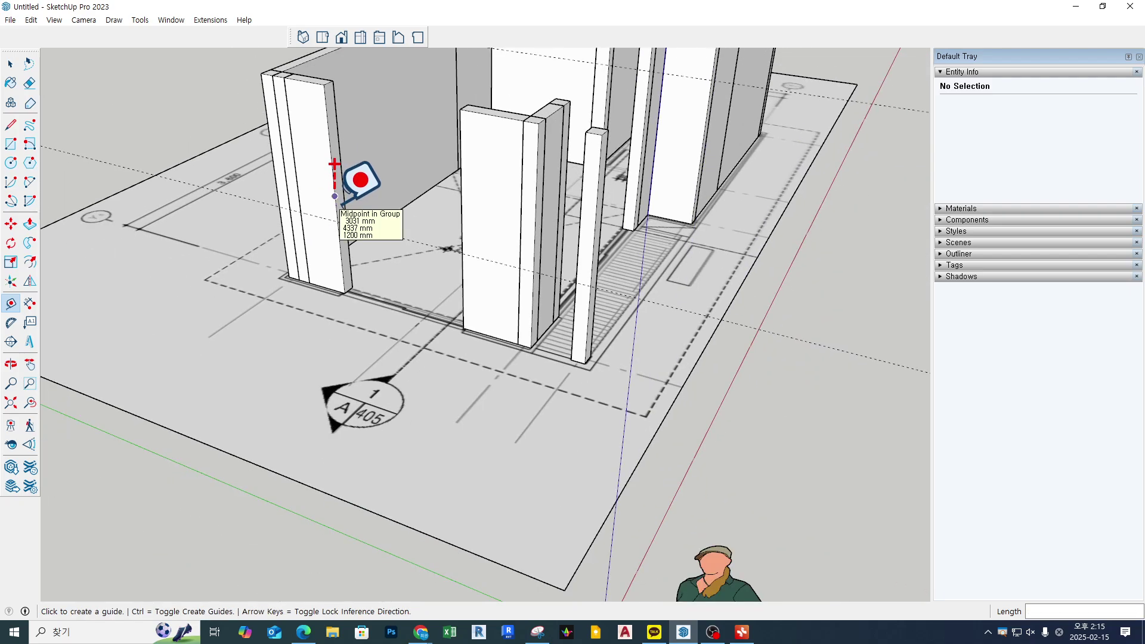
Place the upper window guide on the end wall at 2100 mm above the wall base
scroll(301, 262, "up", 2)
left_click(300, 302)
scroll(300, 301, "up", 3)
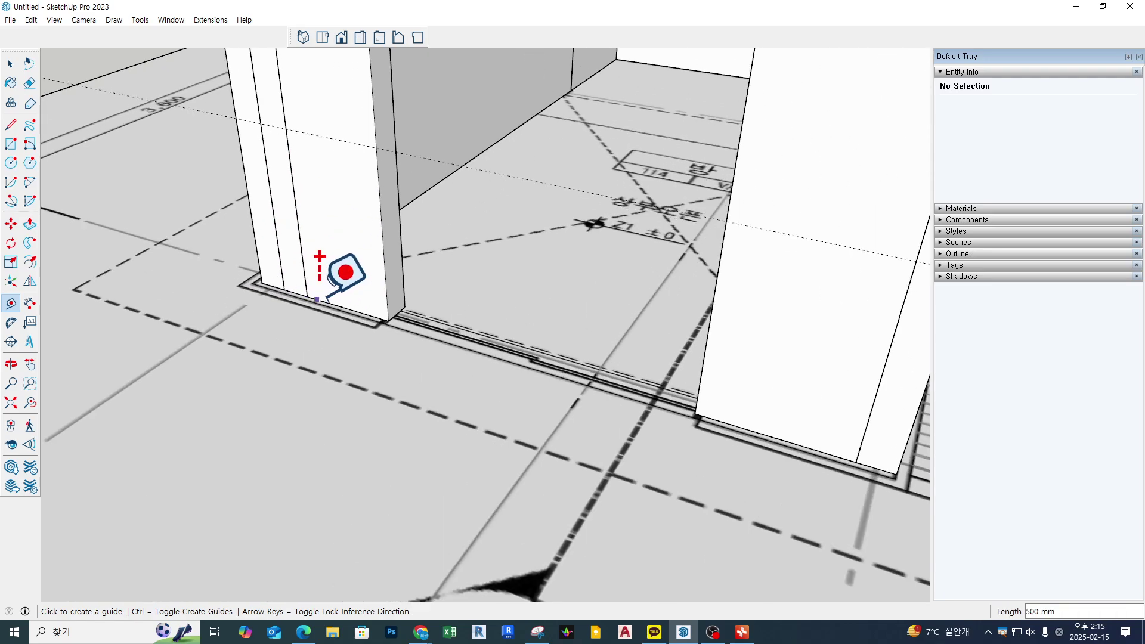
left_click(322, 132)
scroll(333, 107, "down", 5)
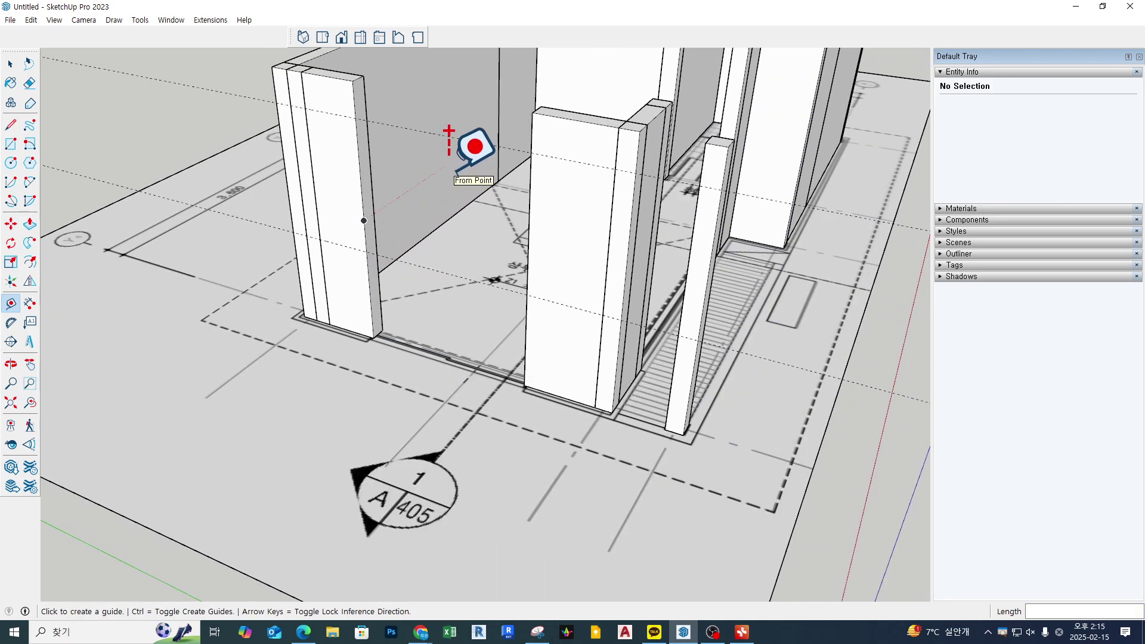
middle_click_drag(449, 130, 455, 153)
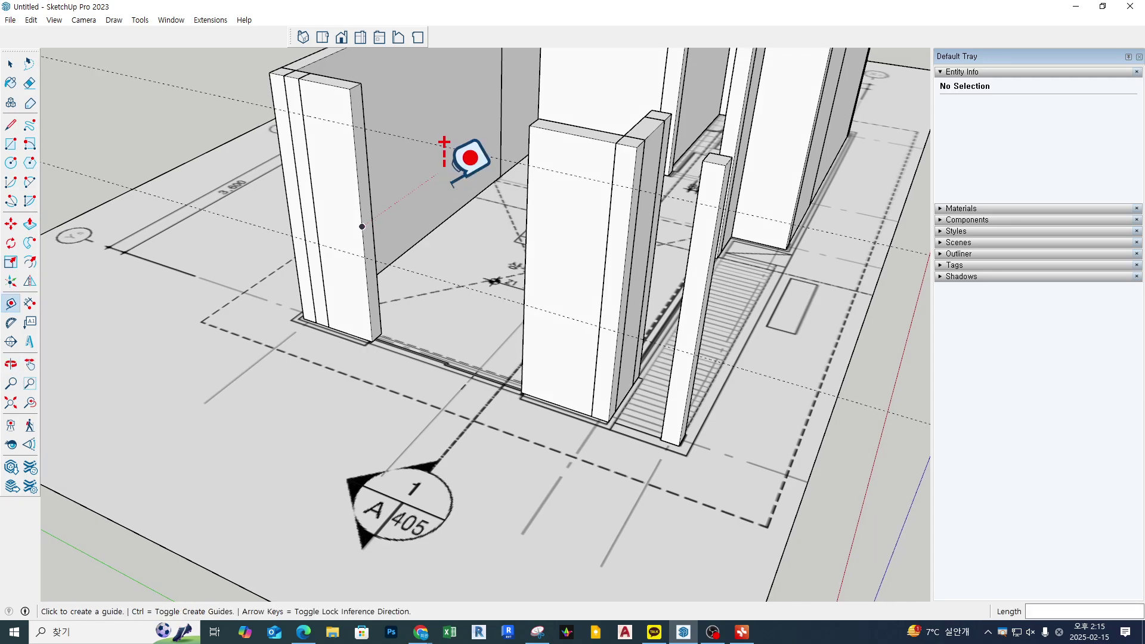
Draw a 1550 x 150 mm rectangle across the base of the end-wall opening and extrude it up 900 mm to the lower guide
key("space")
scroll(432, 360, "up", 3)
key("r")
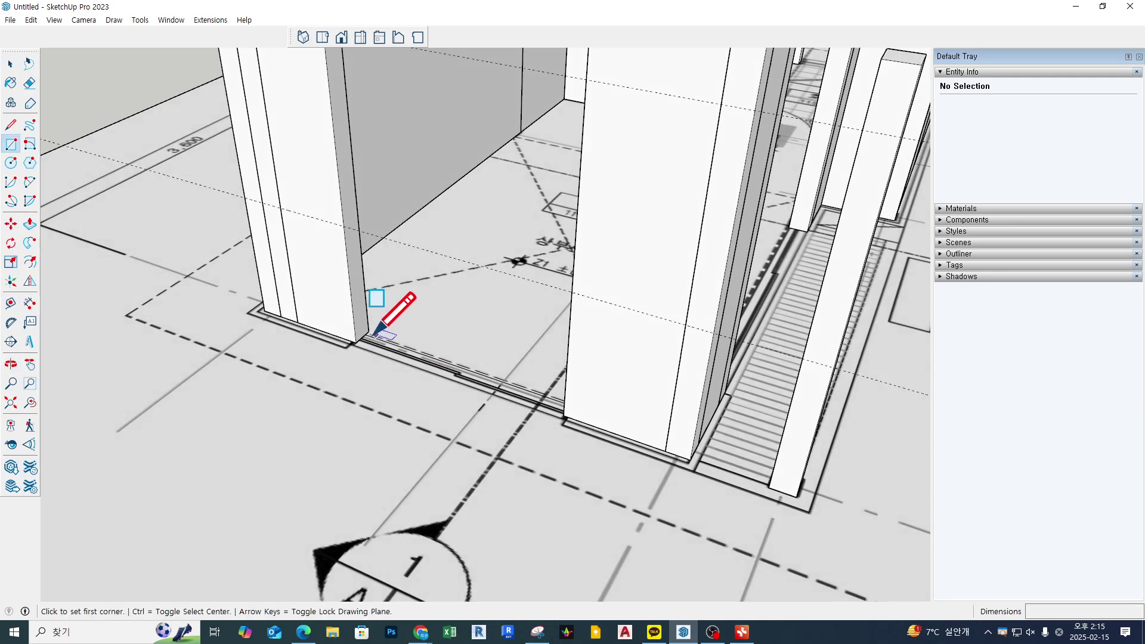
left_click(368, 331)
left_click(561, 404)
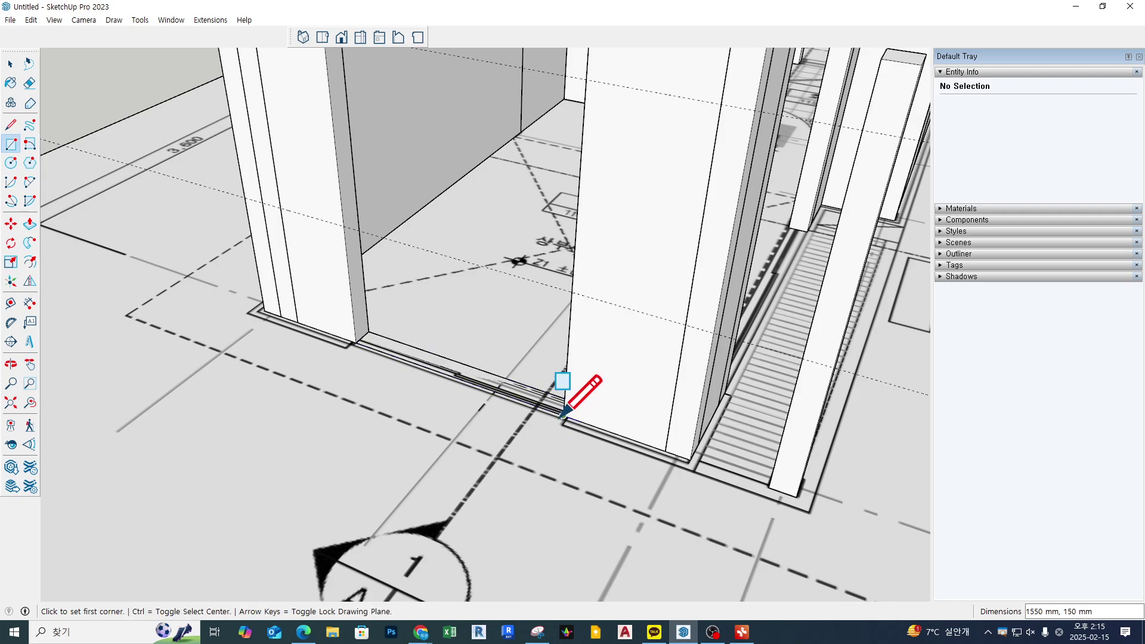
key("p")
left_click(413, 376)
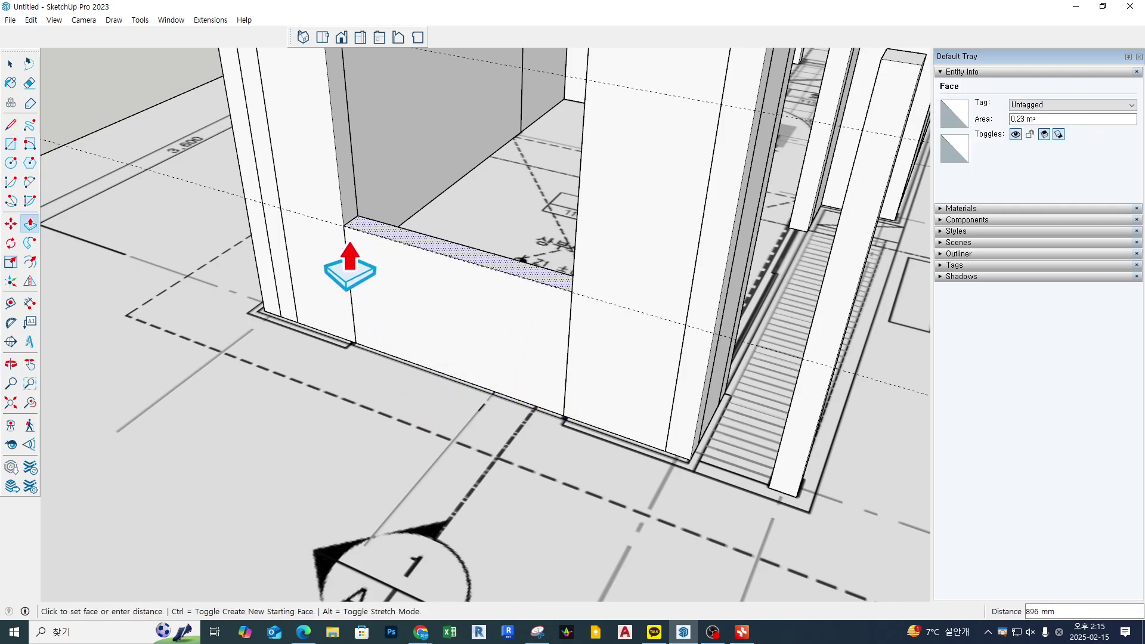
left_click(218, 208)
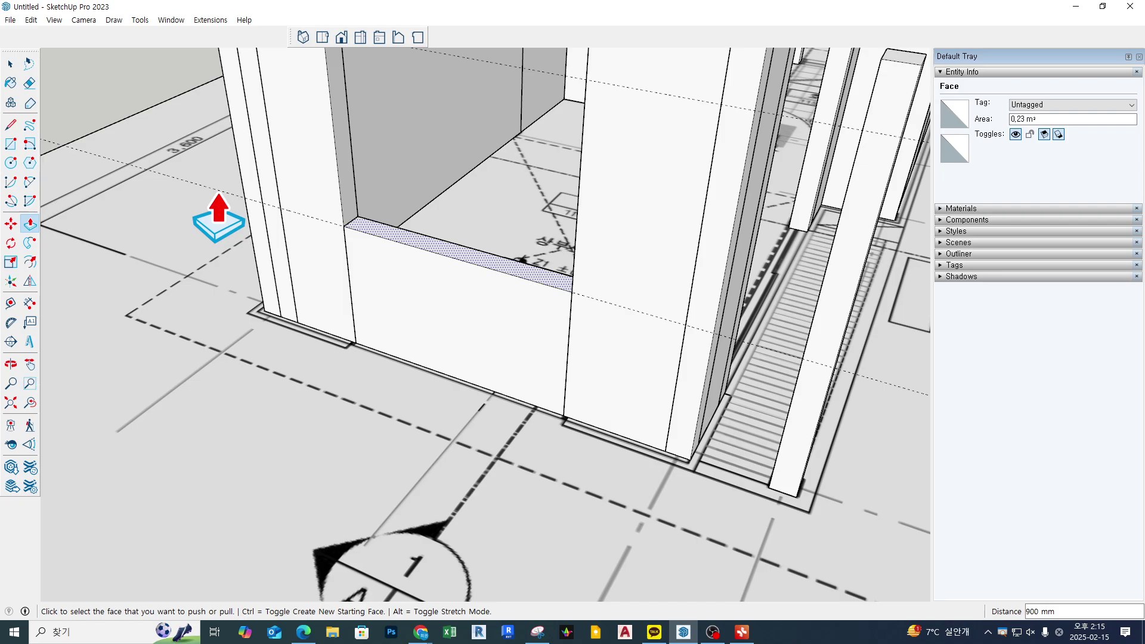
Group the low wall below the window opening and copy it 2100 mm straight up
key("space")
triple_click(462, 325)
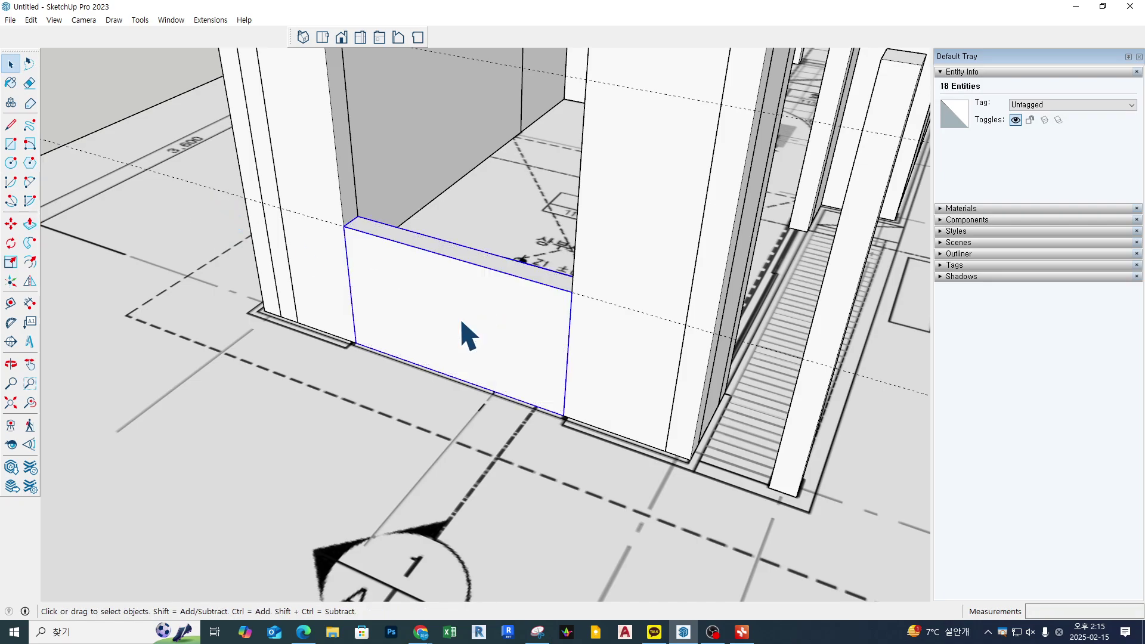
key("ctrl+g")
key("m")
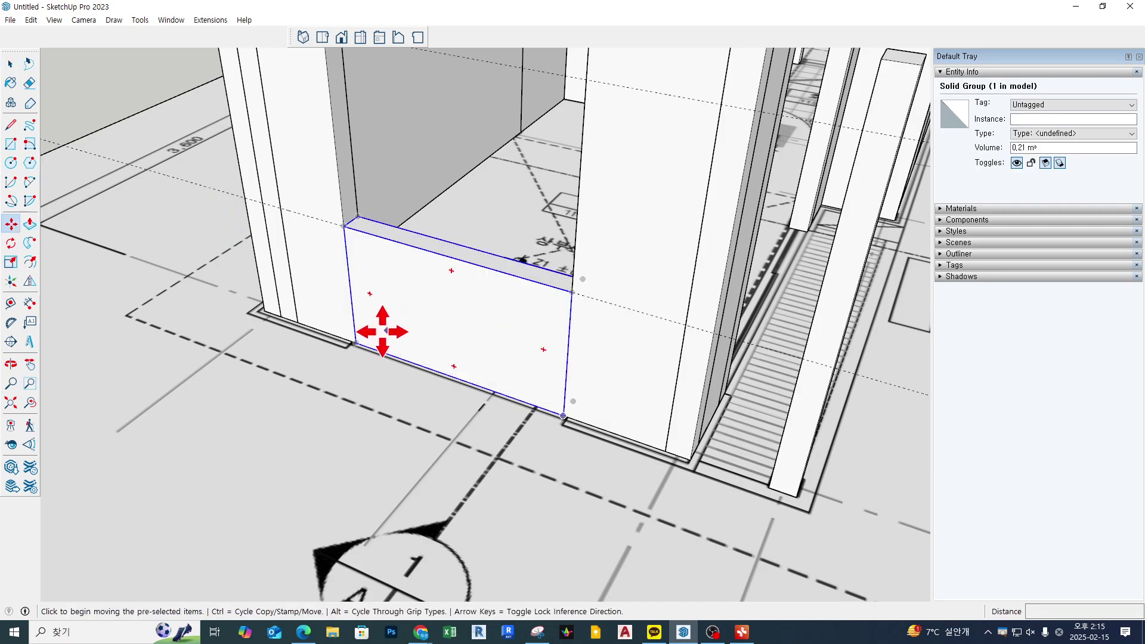
left_click(356, 342)
key("ctrl")
scroll(355, 342, "down", 2)
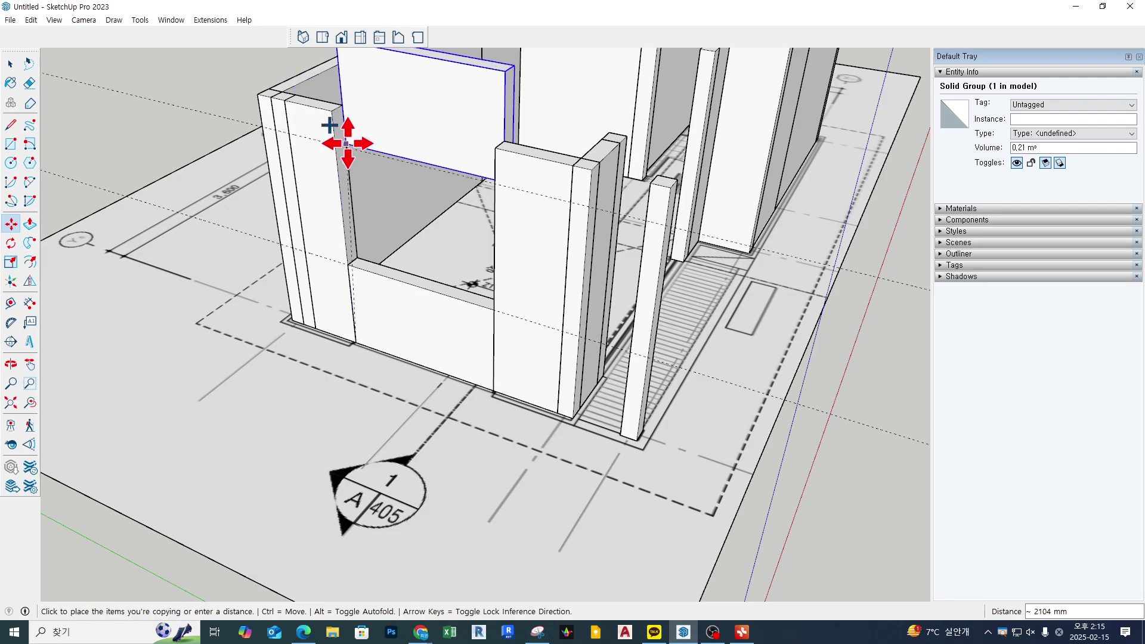
type("2100")
key("Return")
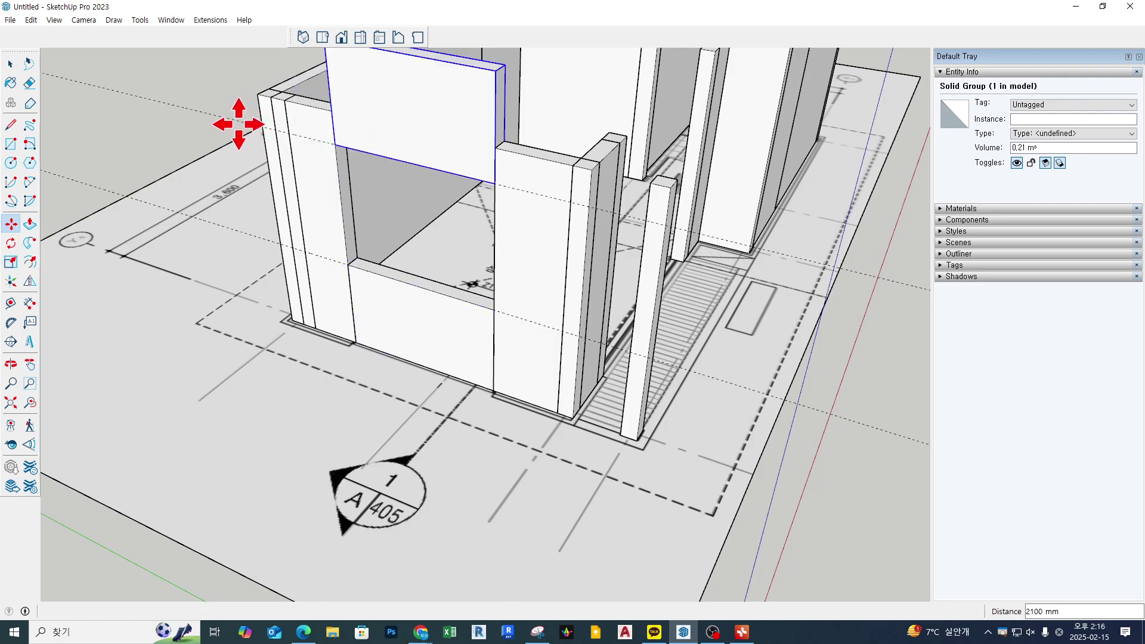
Lower the copied group's top face by 600 mm so it is flush with the adjoining wall tops
key("space")
double_click(440, 136)
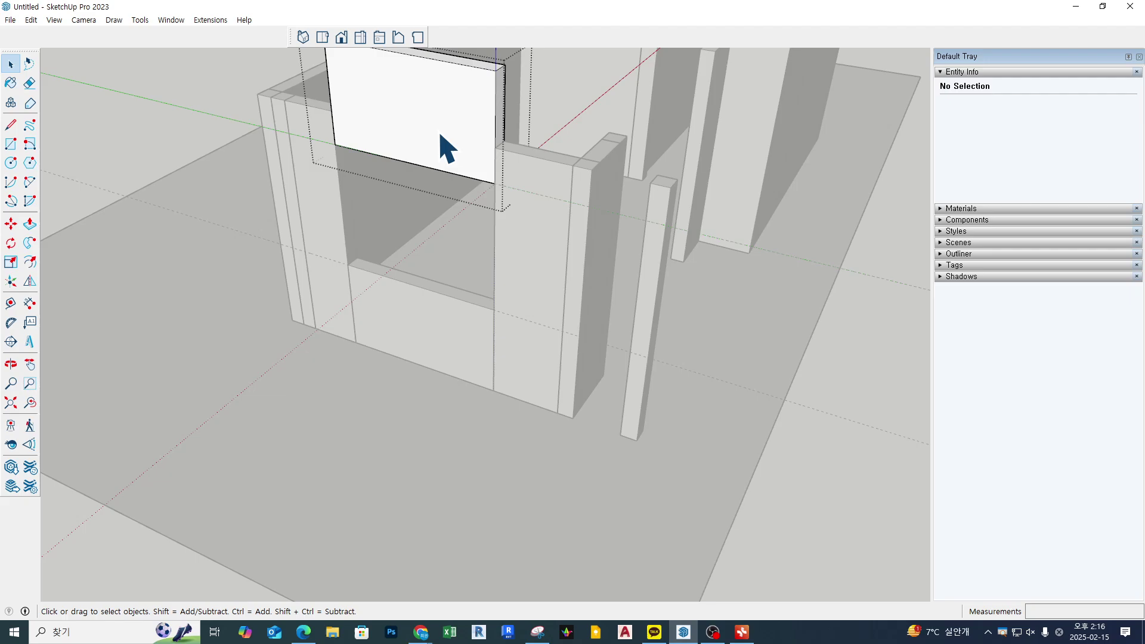
key("p")
left_click(440, 83)
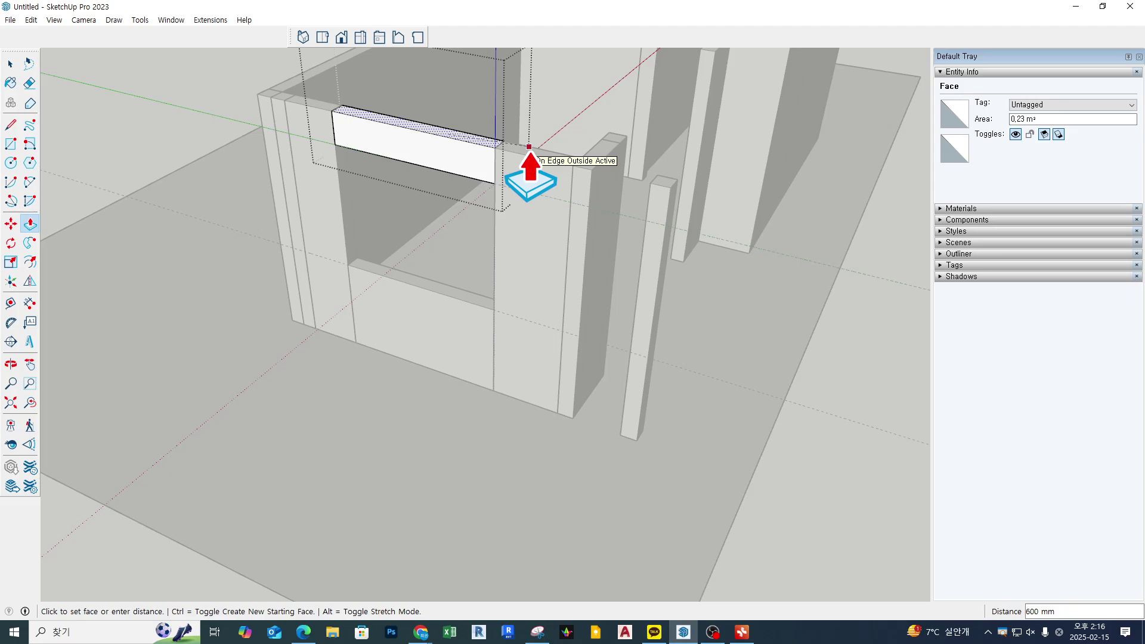
left_click(529, 146)
key("space")
left_click(123, 129)
scroll(149, 144, "down", 2)
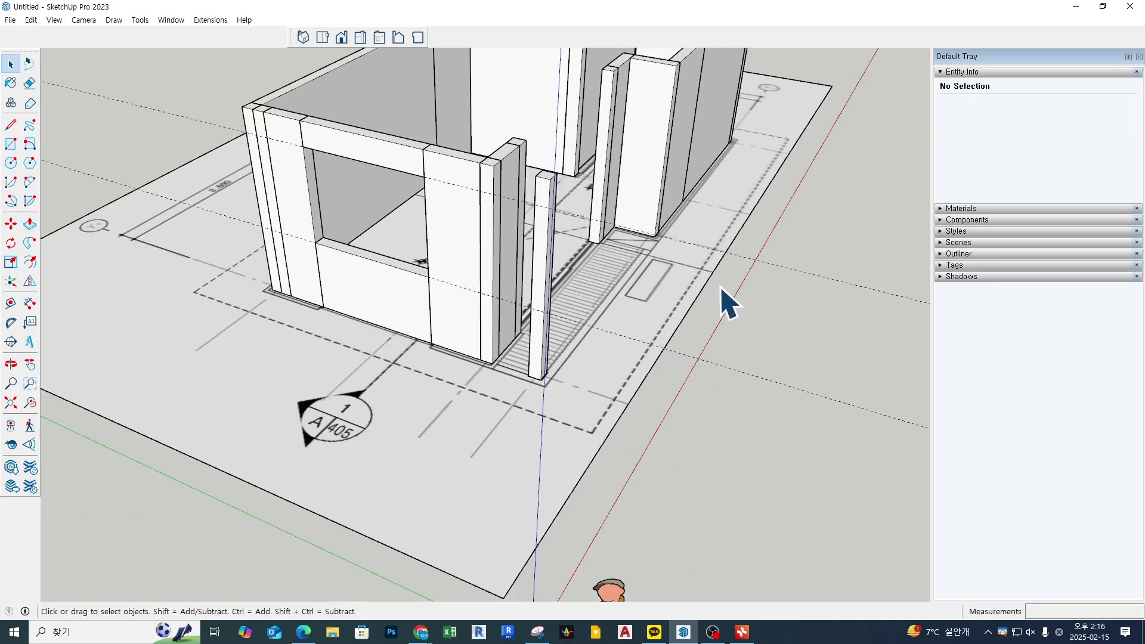
Draw a 2350 x 150 mm rectangle between the wall tops across the deck-side opening
middle_click_drag(724, 302, 542, 184)
key("r")
key("space")
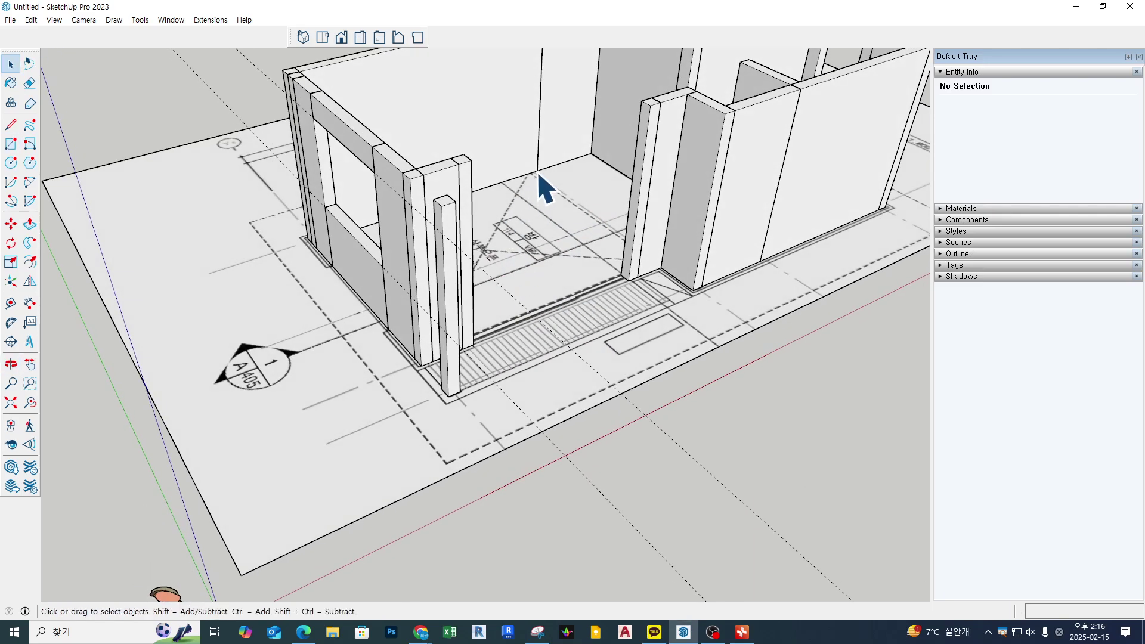
key("r")
scroll(630, 173, "up", 3)
middle_click_drag(631, 173, 465, 225)
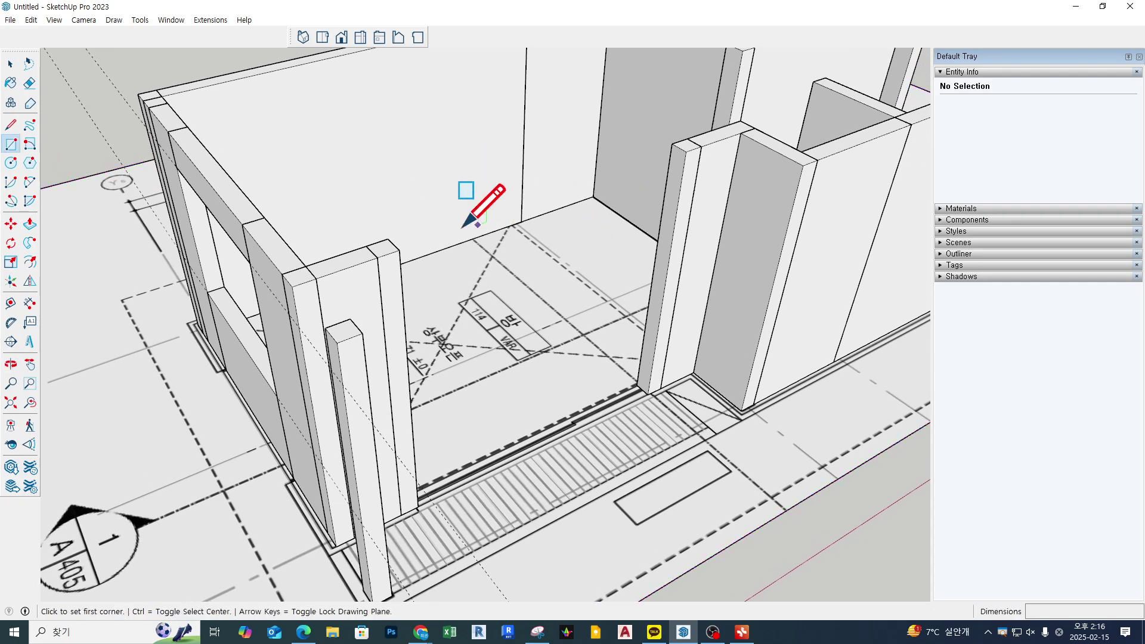
left_click(388, 239)
left_click(686, 152)
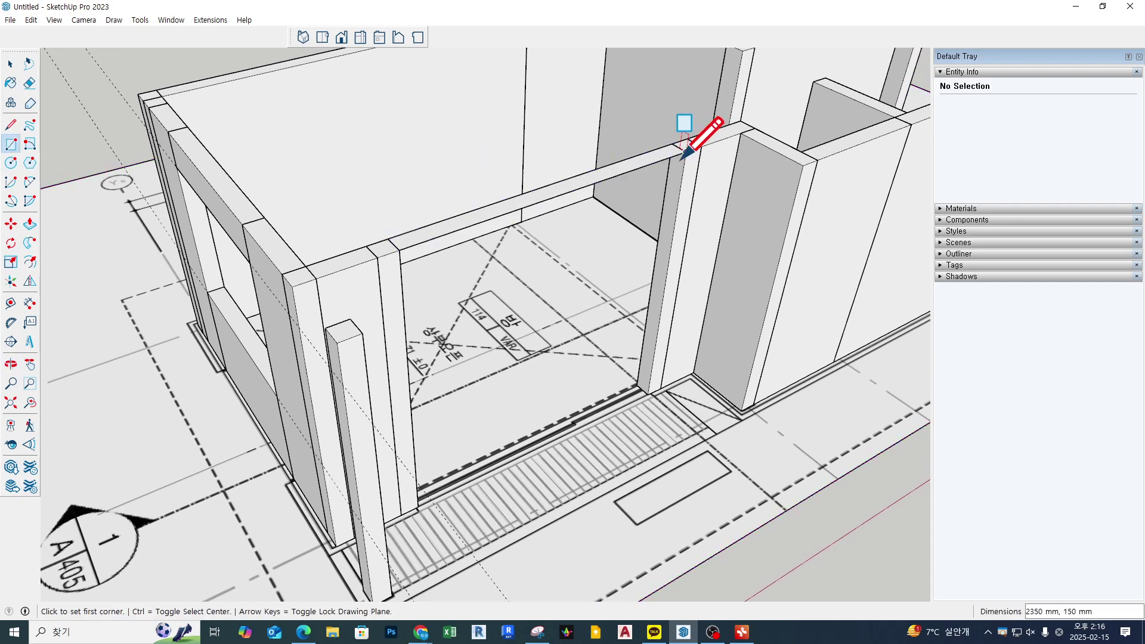
Extrude the rectangle over the deck-side opening down 300 mm to the upper guide and group the resulting lintel
key("p")
left_click(619, 197)
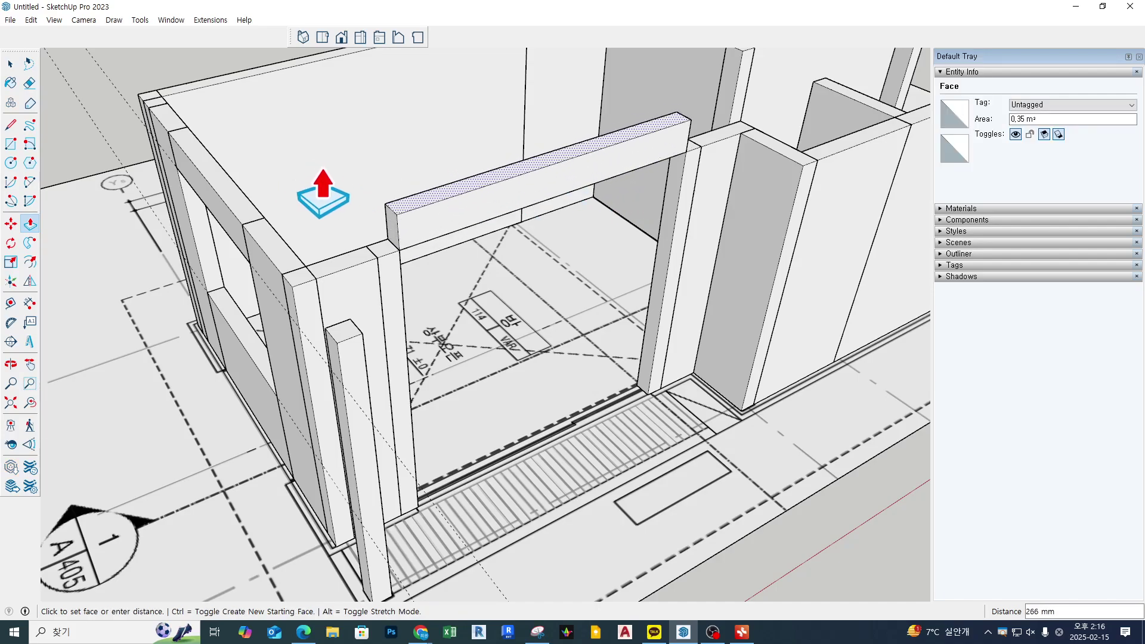
middle_click_drag(322, 192, 414, 113)
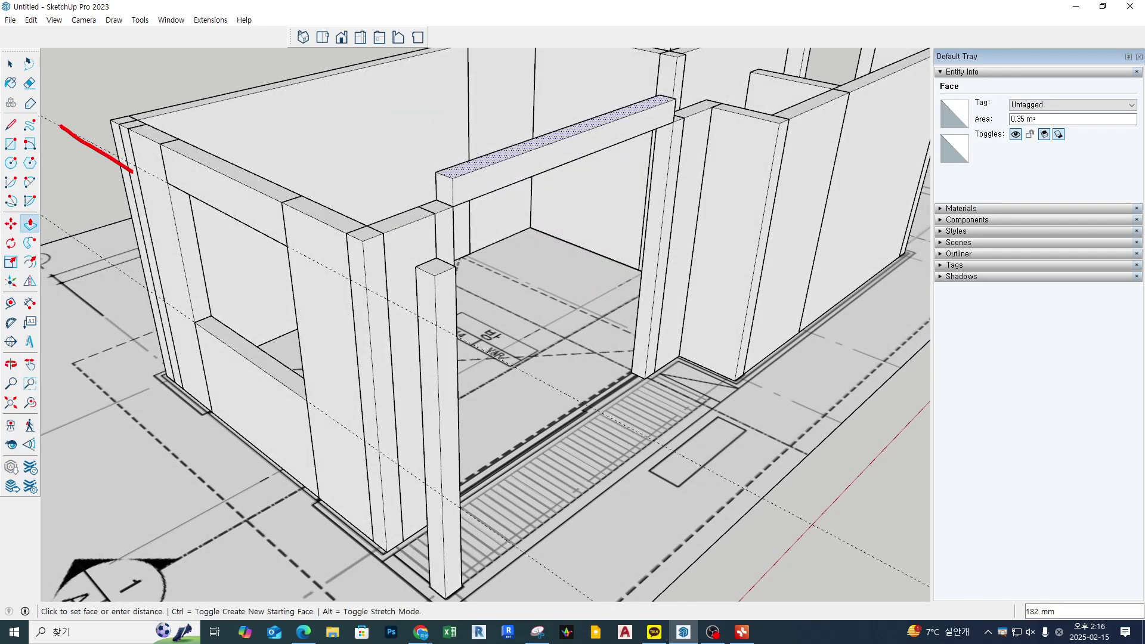
left_click(93, 143)
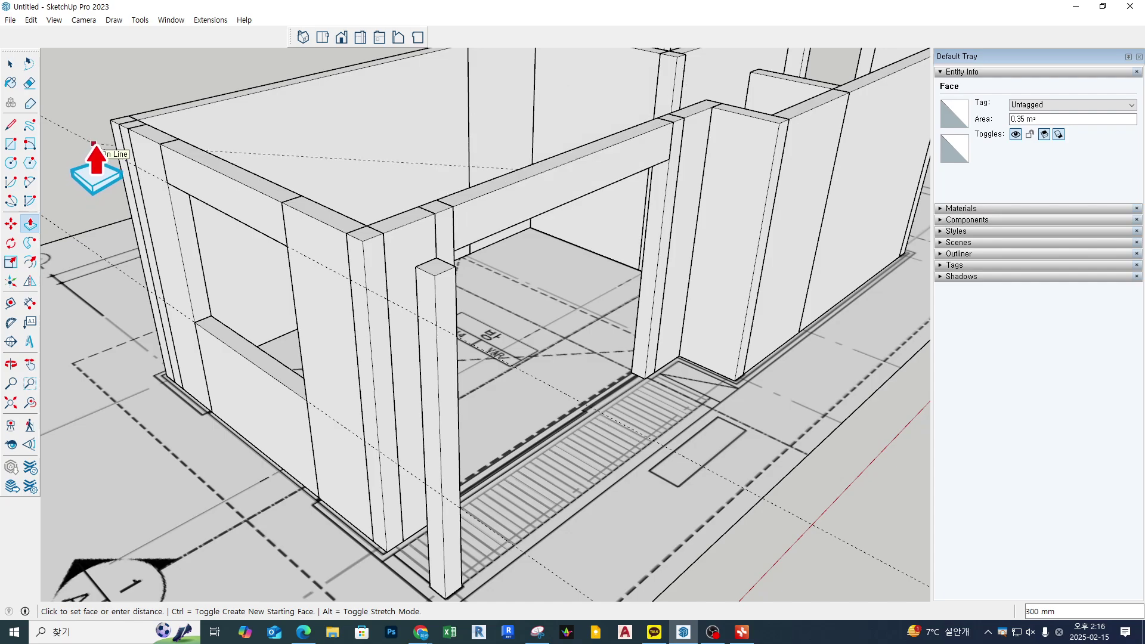
key("space")
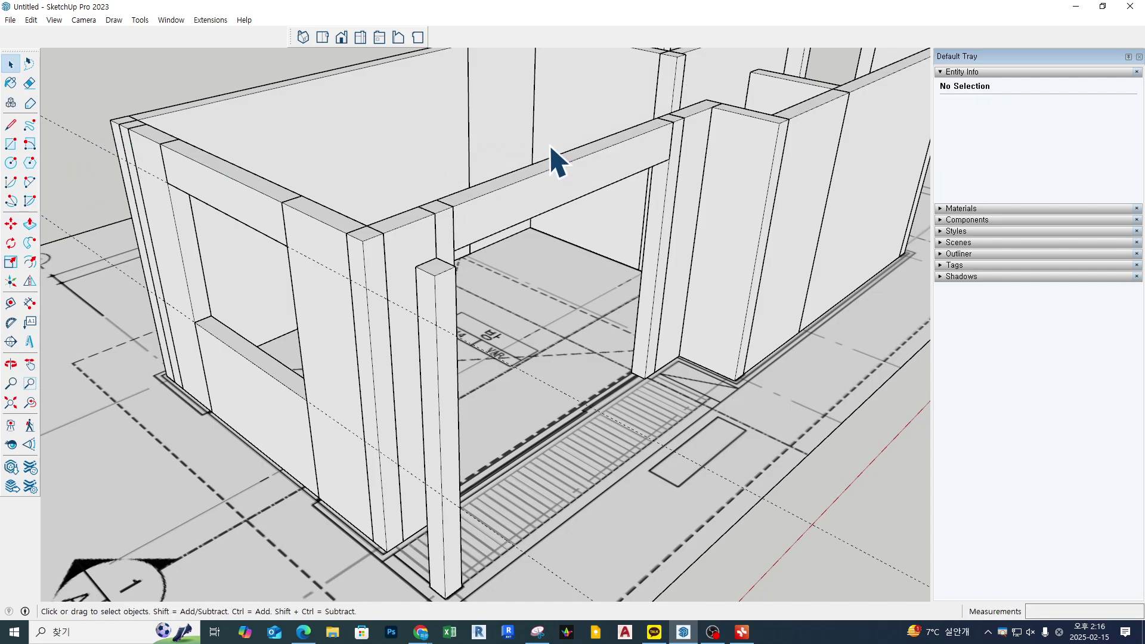
left_click(566, 187)
scroll(567, 188, "down", 3)
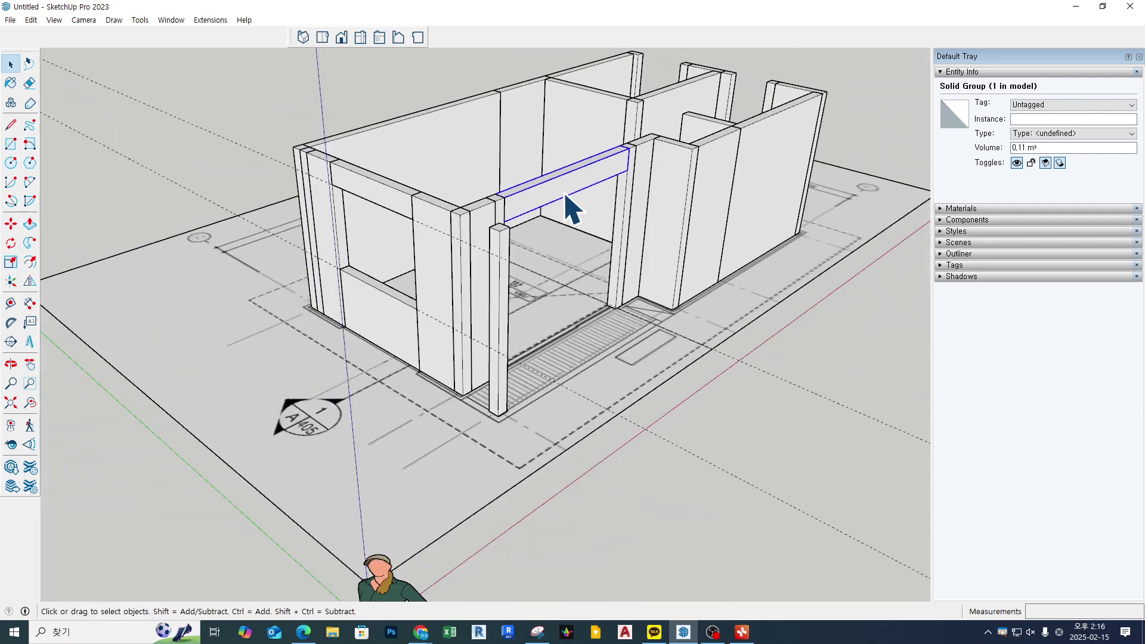
Draw an 800 mm long rectangle between the wall tops over the interior partition opening and extrude it down 300 mm
middle_click_drag(567, 205, 668, 375)
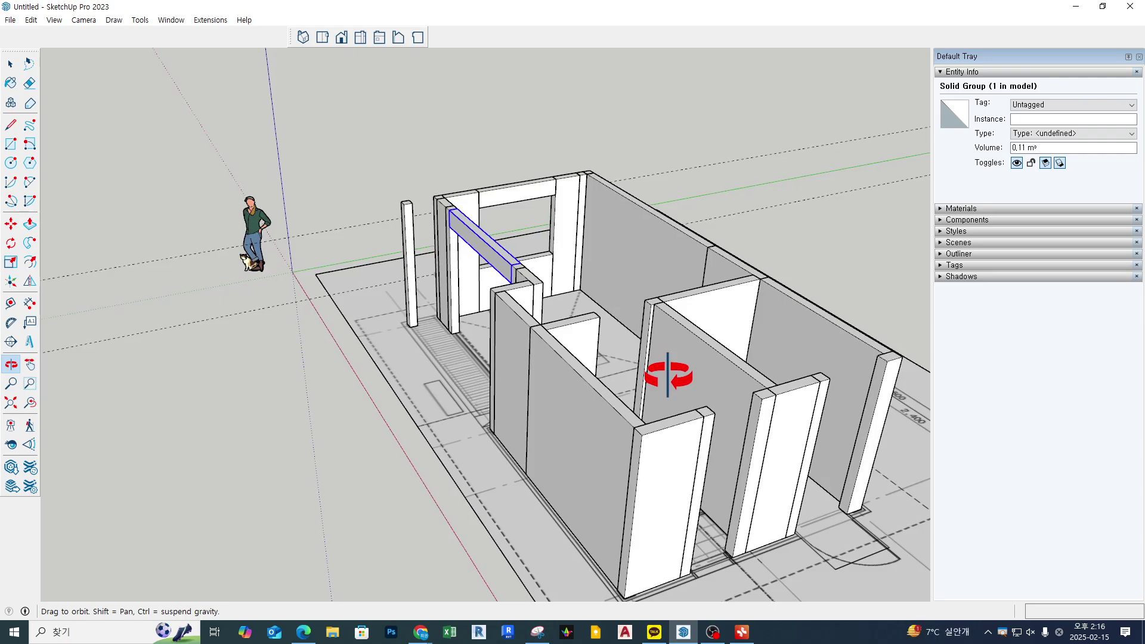
key("r")
scroll(596, 315, "up", 4)
left_click(578, 289)
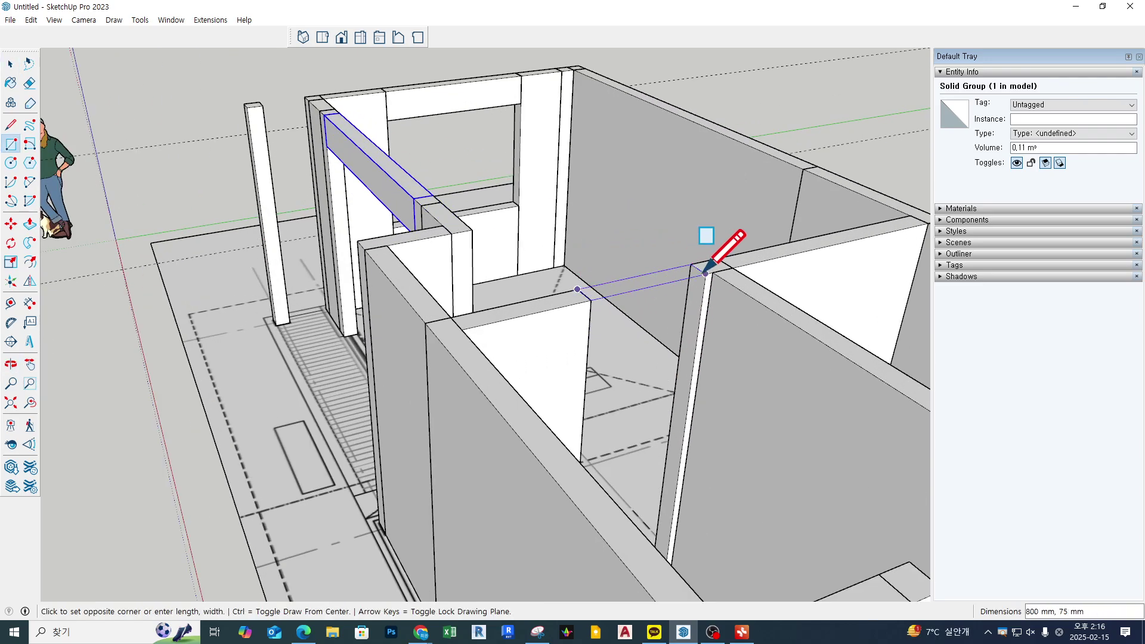
left_click(705, 273)
left_click(675, 279)
scroll(676, 292, "down", 3)
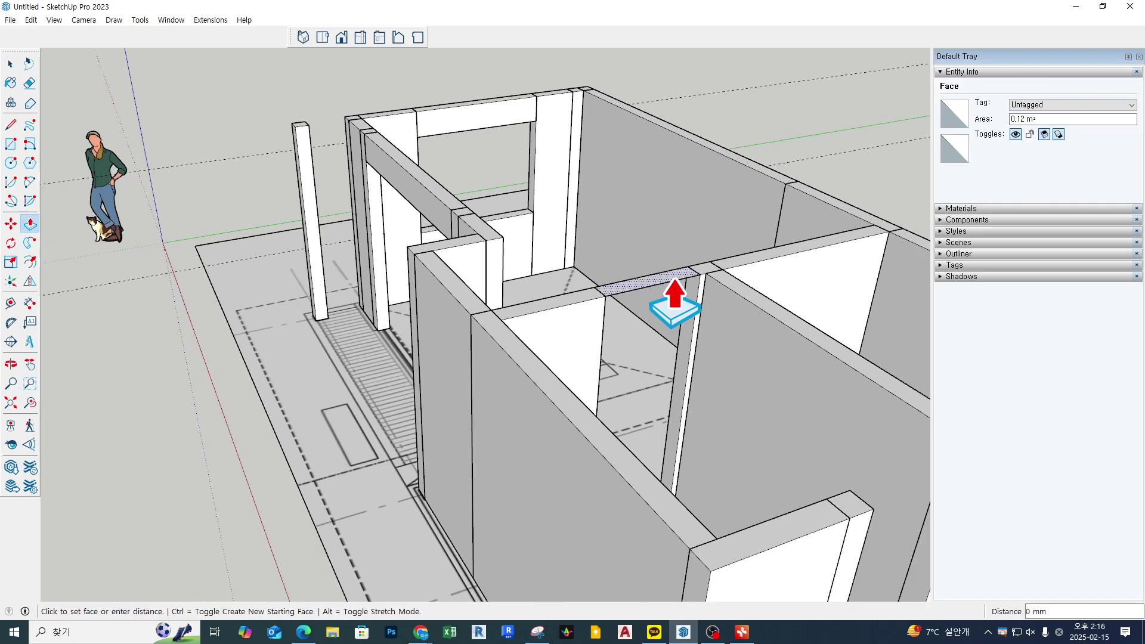
left_click(283, 173)
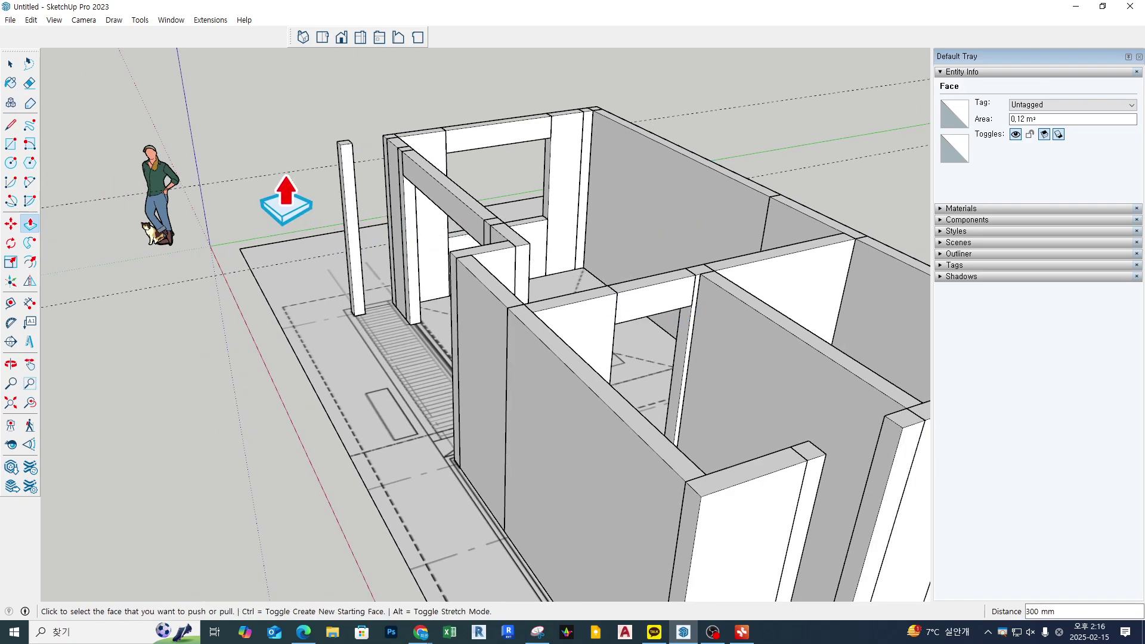
Group the lintel over the interior partition opening
key("space")
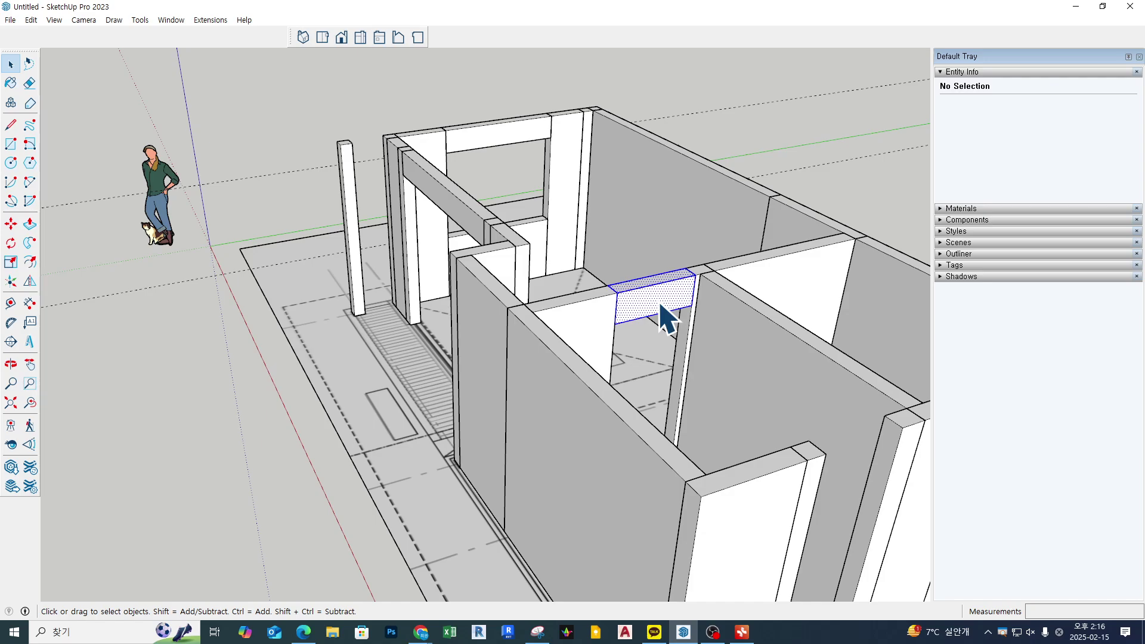
left_click(666, 316)
scroll(691, 119, "down", 3)
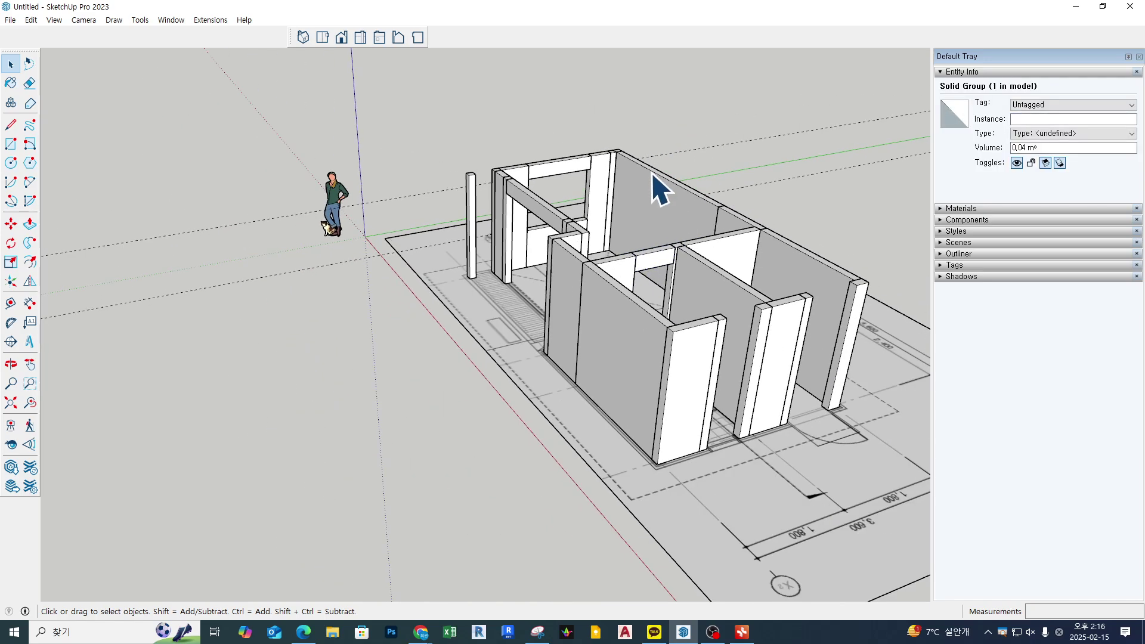
Place horizontal guides 1500 mm and 2100 mm above the base edge of the end wall beside the small window gap
middle_click_drag(651, 173, 689, 302)
scroll(820, 416, "up", 1)
middle_click_drag(821, 417, 712, 401, "shift")
scroll(643, 467, "up", 3)
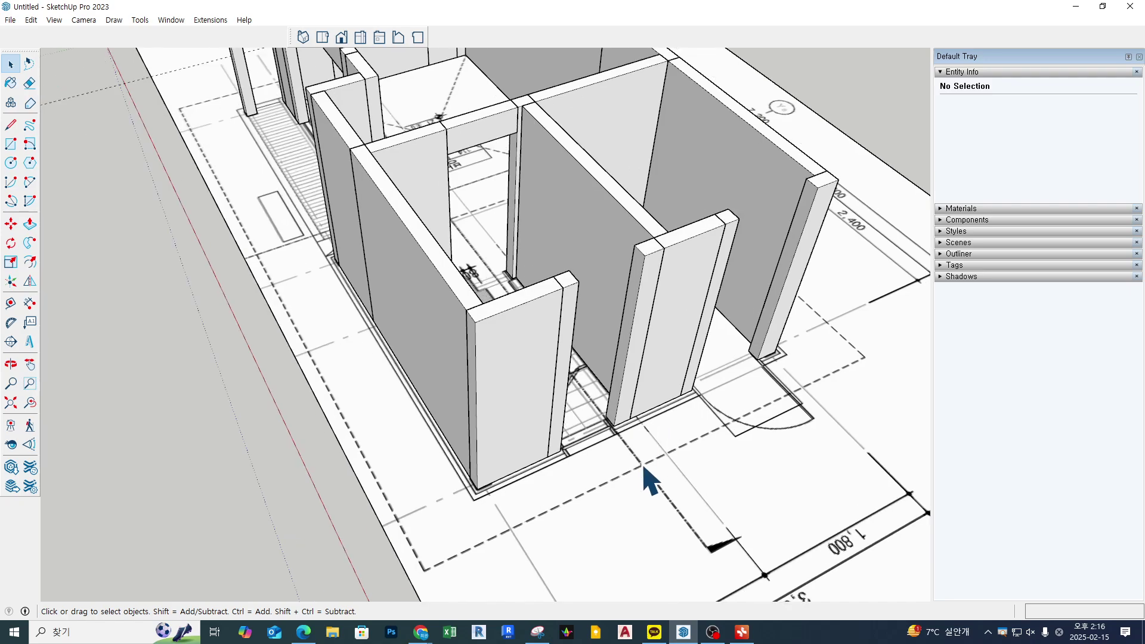
middle_click_drag(643, 467, 639, 366)
key("t")
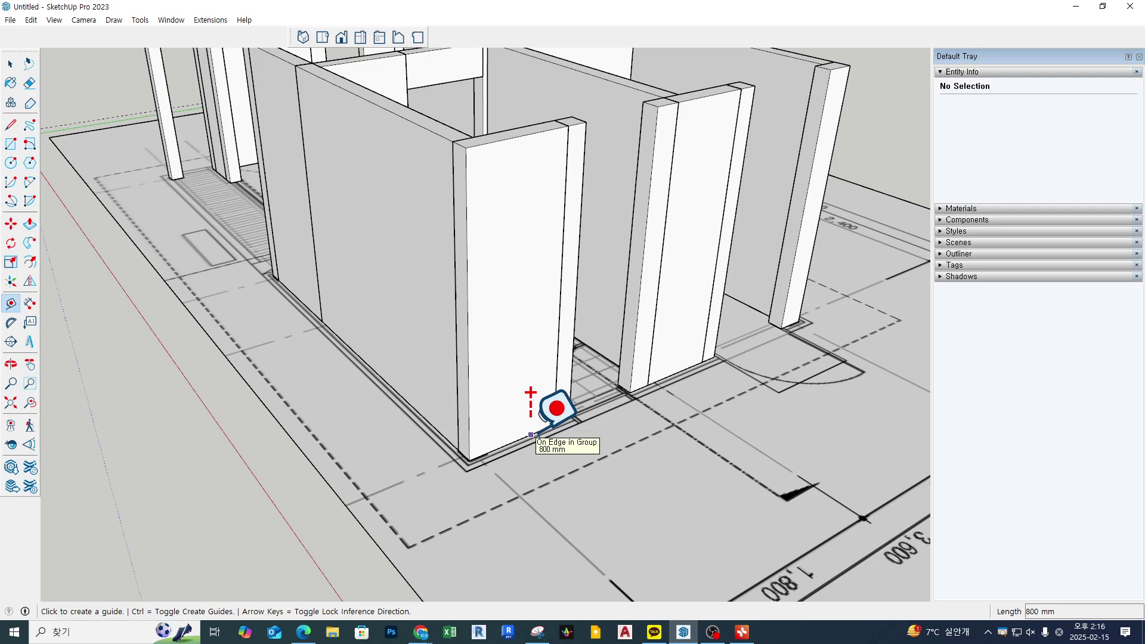
left_click(531, 434)
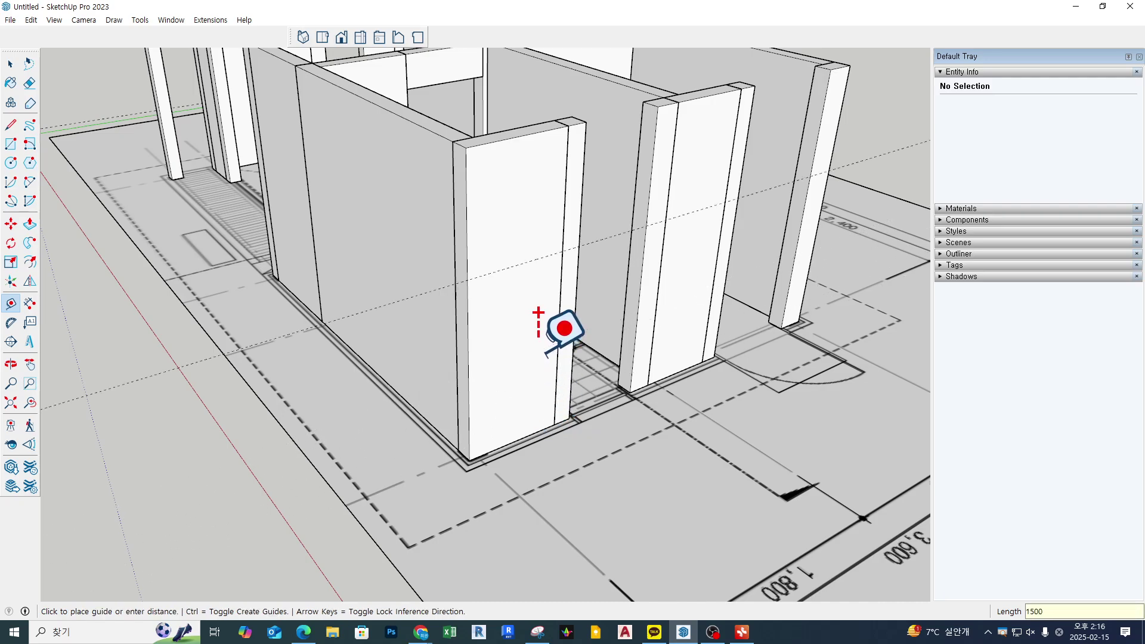
left_click(529, 260)
key("Escape")
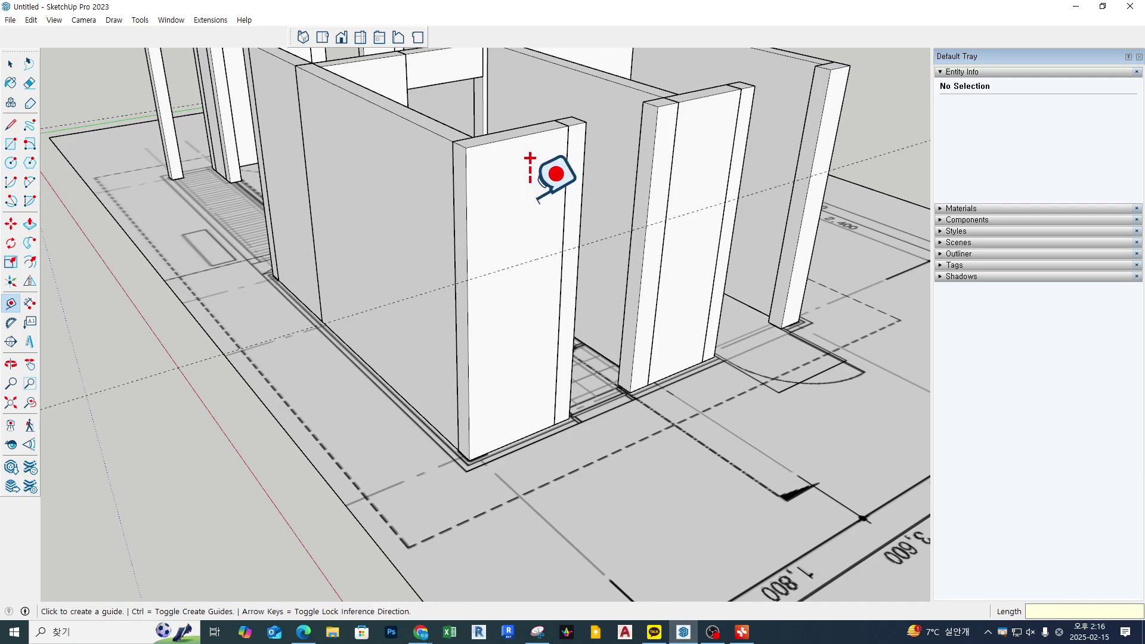
left_click(526, 437)
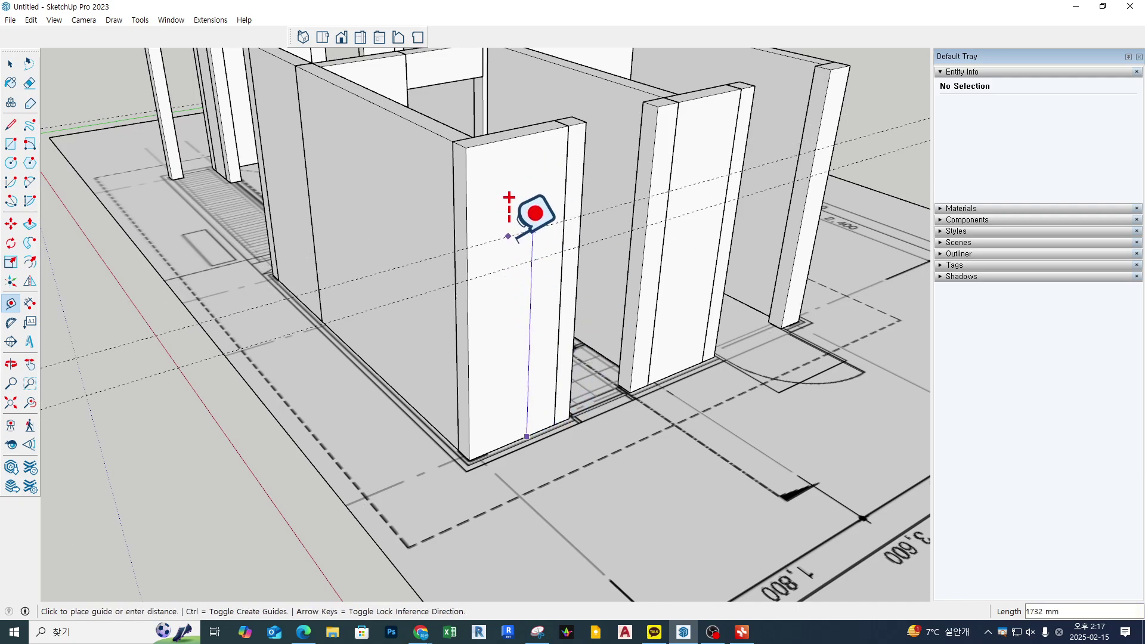
key("Return")
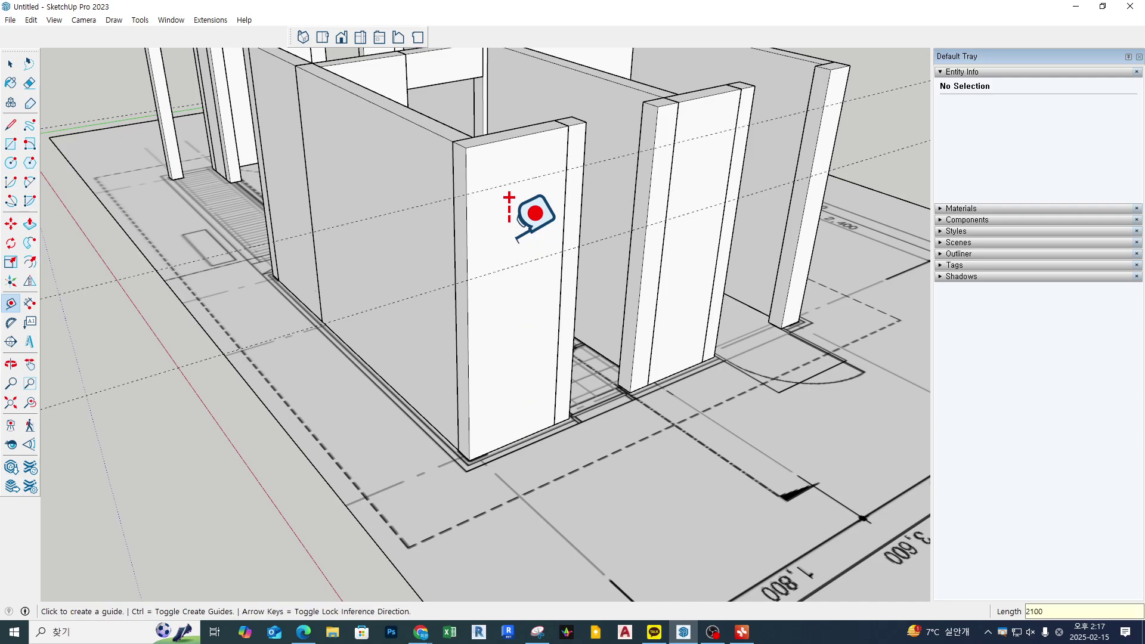
Draw a rectangle on the floor plan filling the window gap between the end wall sections
middle_click_drag(633, 262, 560, 214)
key("r")
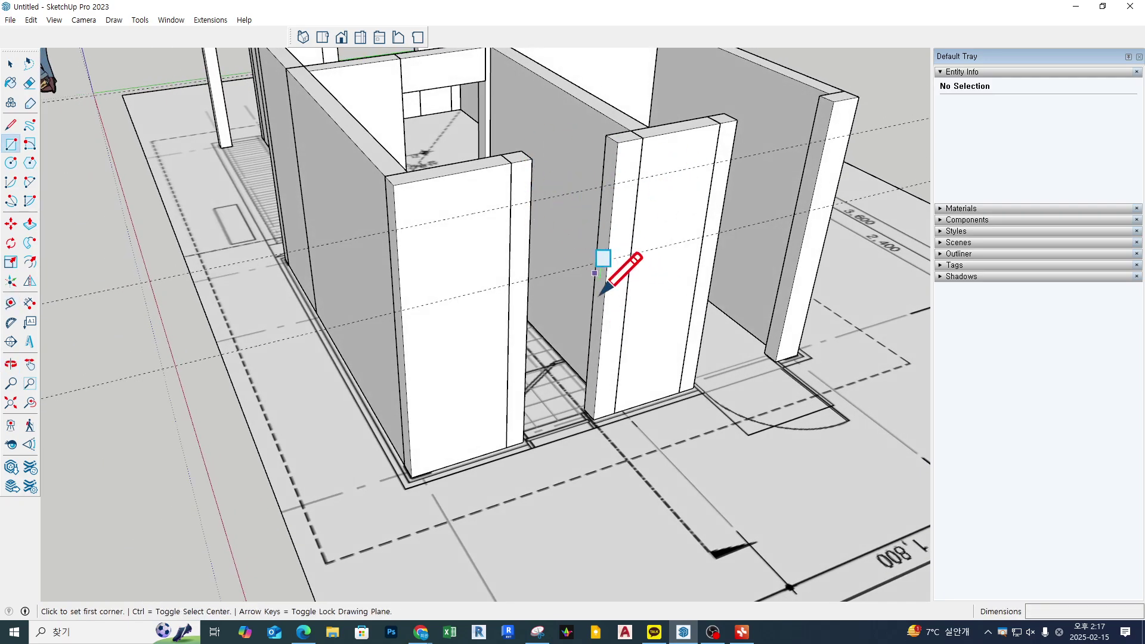
scroll(596, 426, "up", 3)
left_click(581, 429)
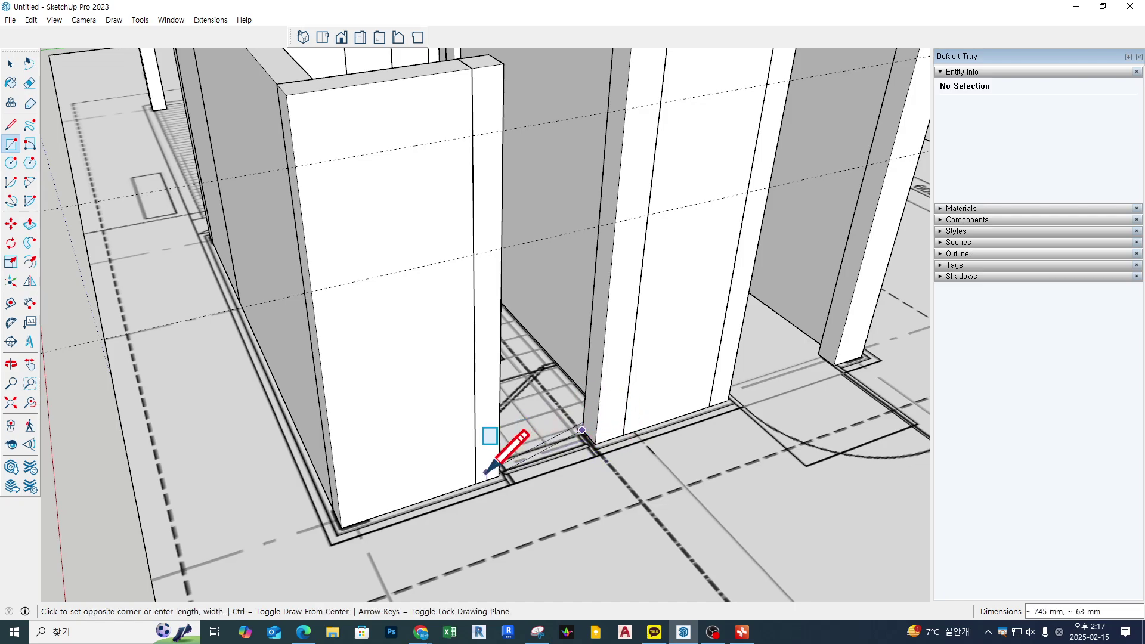
left_click(502, 458)
Extrude the window-gap rectangle up to the 1500 mm guide and group the resulting sill wall
key("p")
left_click(541, 480)
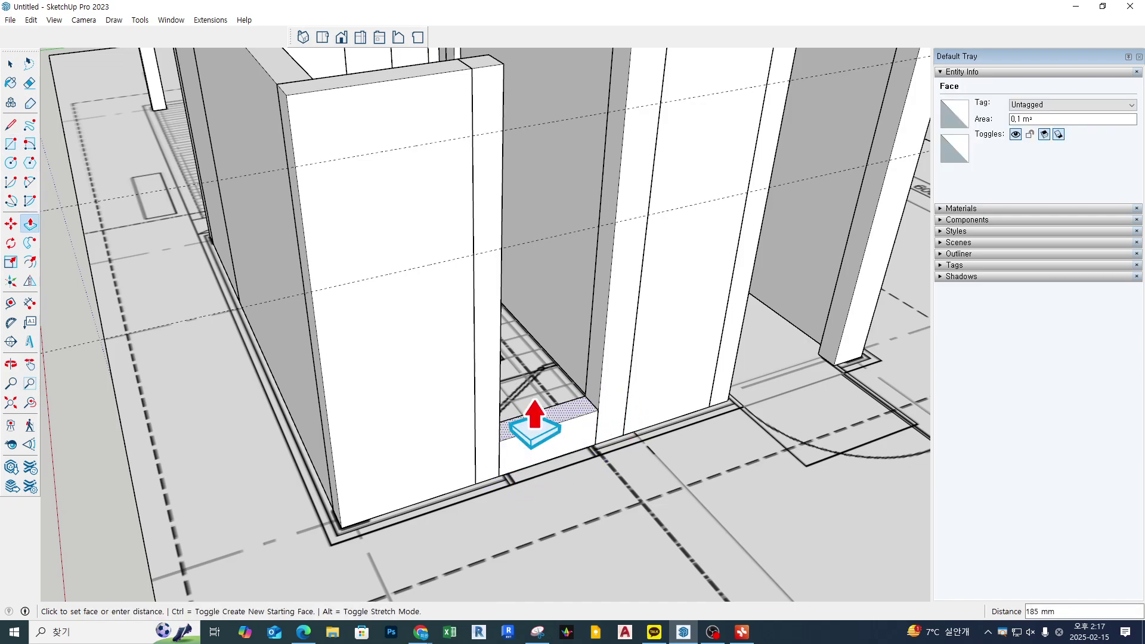
left_click(452, 286)
key("space")
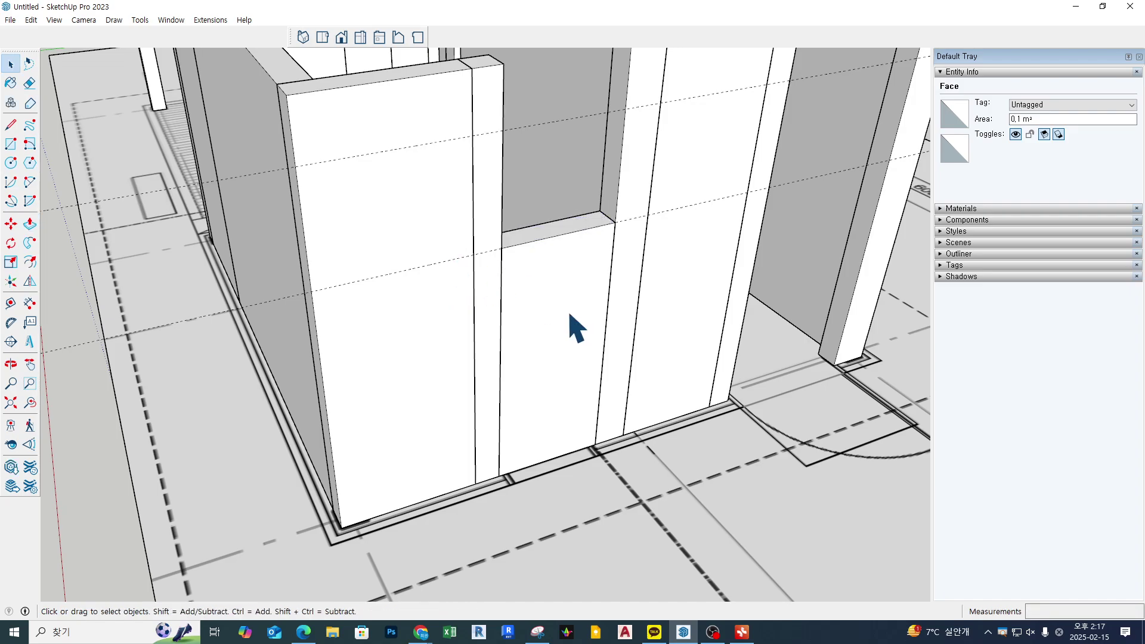
triple_click(569, 314)
key("ctrl+g")
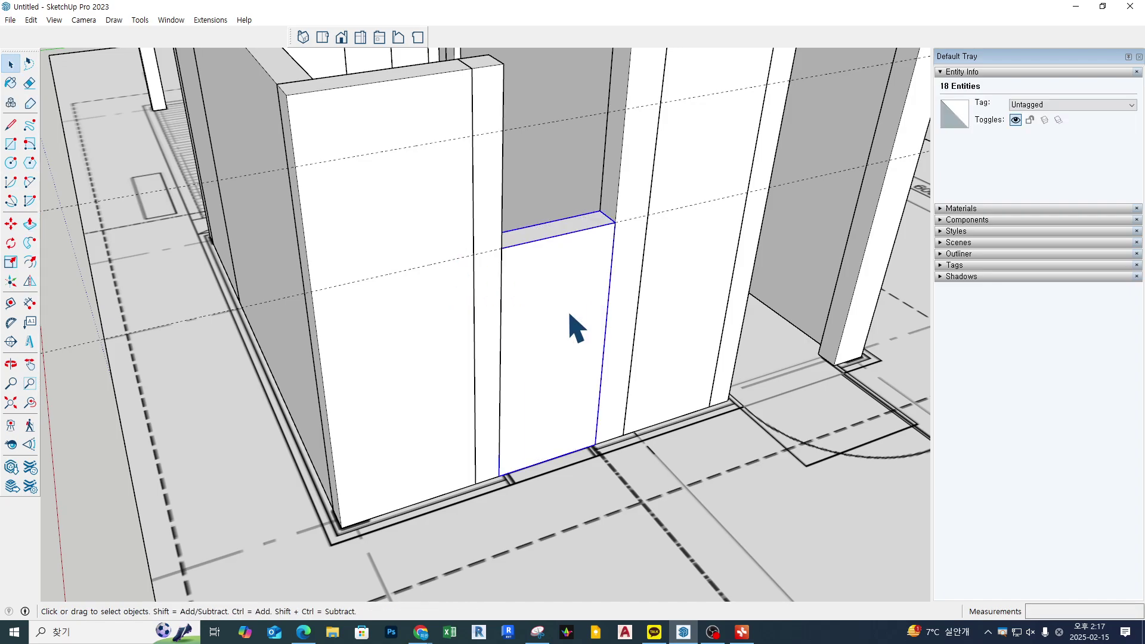
Copy the sill wall group 2100 mm straight up so its base sits on the upper guide
key("m")
left_click(499, 477)
scroll(498, 471, "down", 3)
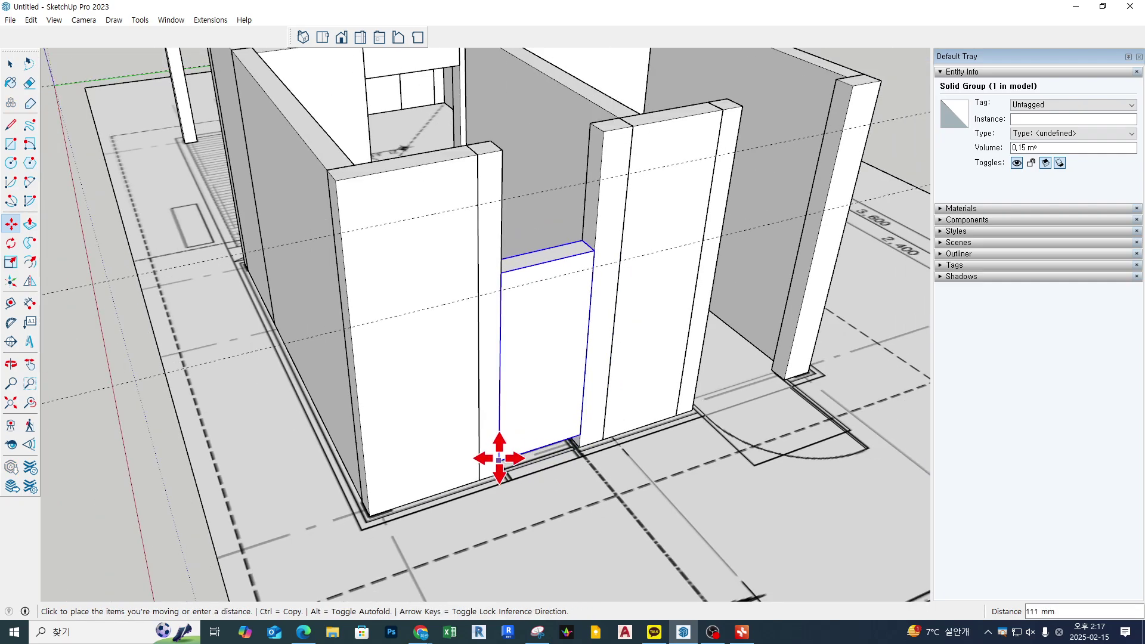
key("ctrl")
left_click(503, 202)
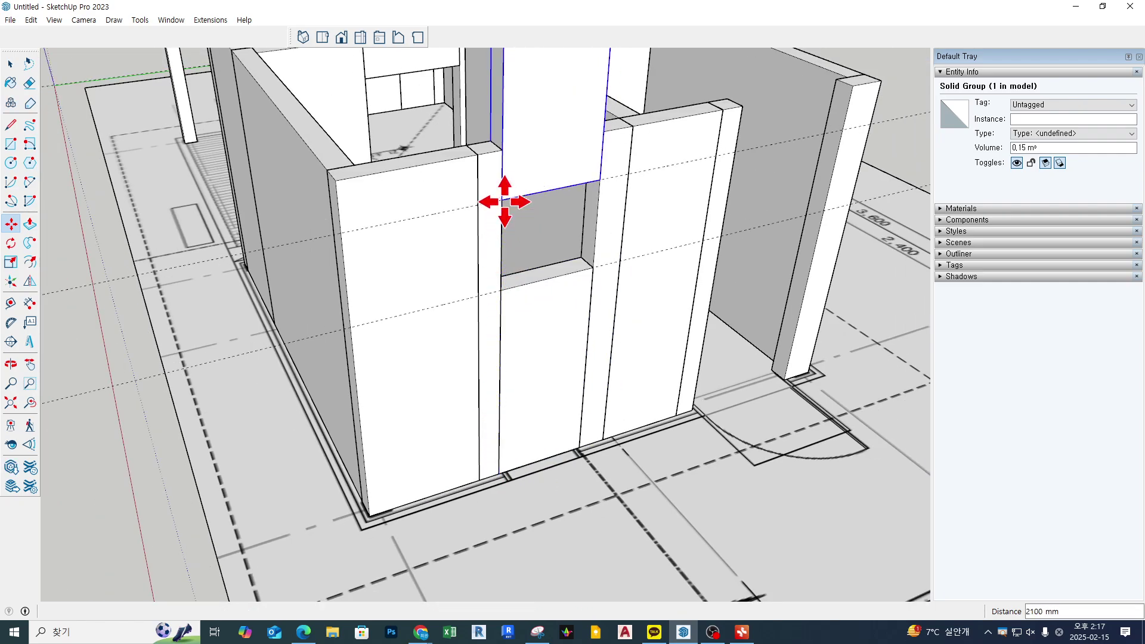
scroll(504, 206, "down", 4)
key("space")
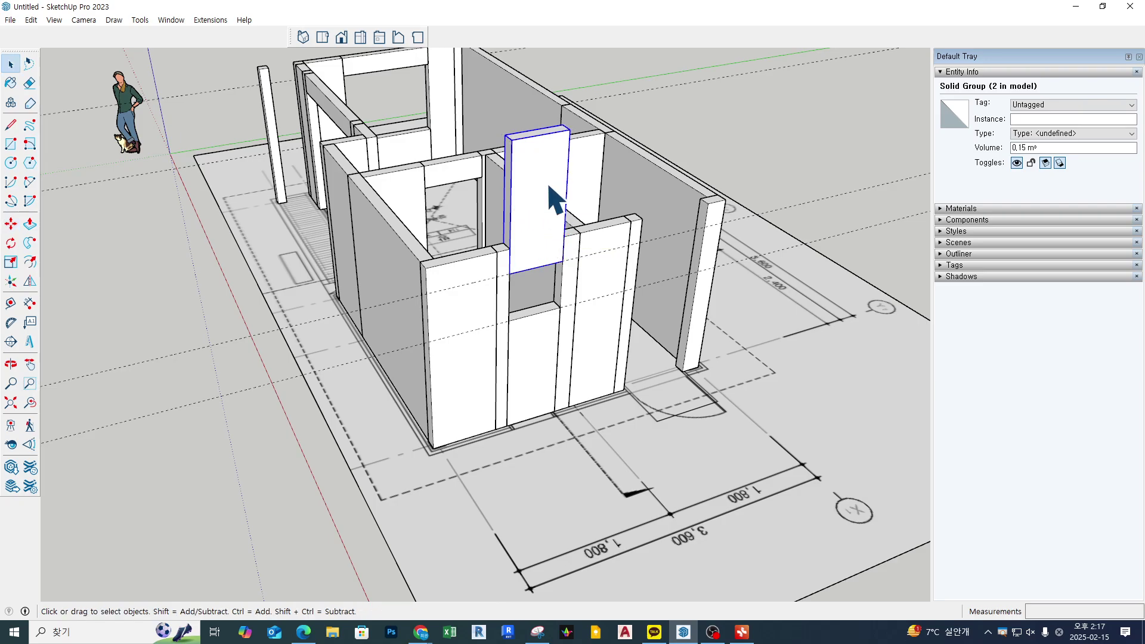
Lower the copied group's top face by 1200 mm to form a window lintel flush with the wall tops
double_click(552, 191)
key("p")
left_click(532, 135)
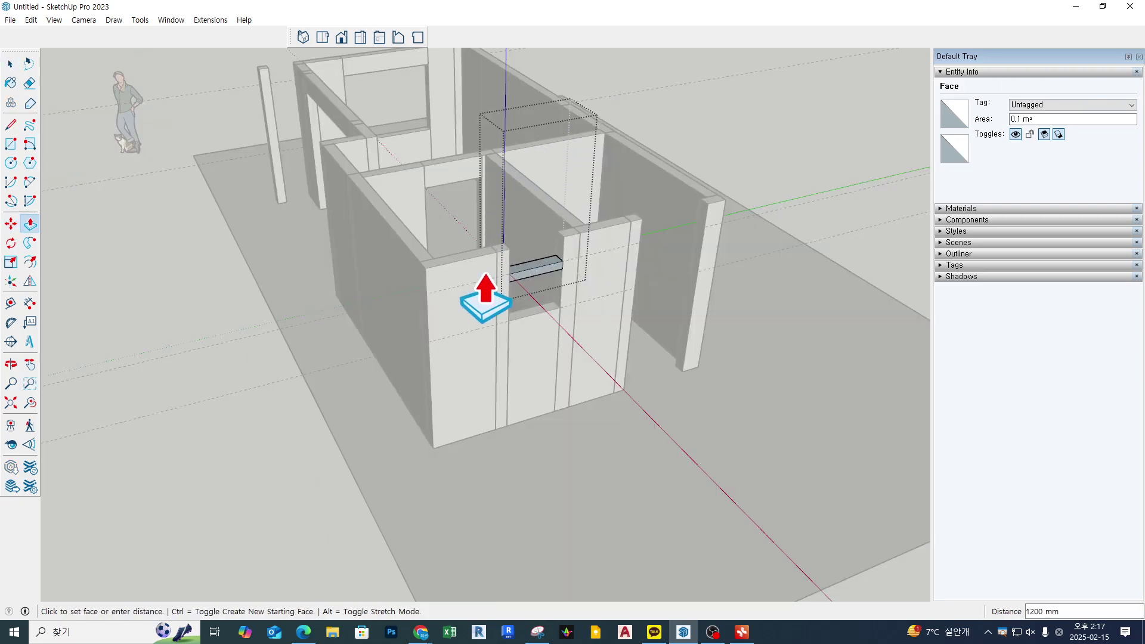
scroll(474, 286, "up", 3)
left_click(475, 247)
key("space")
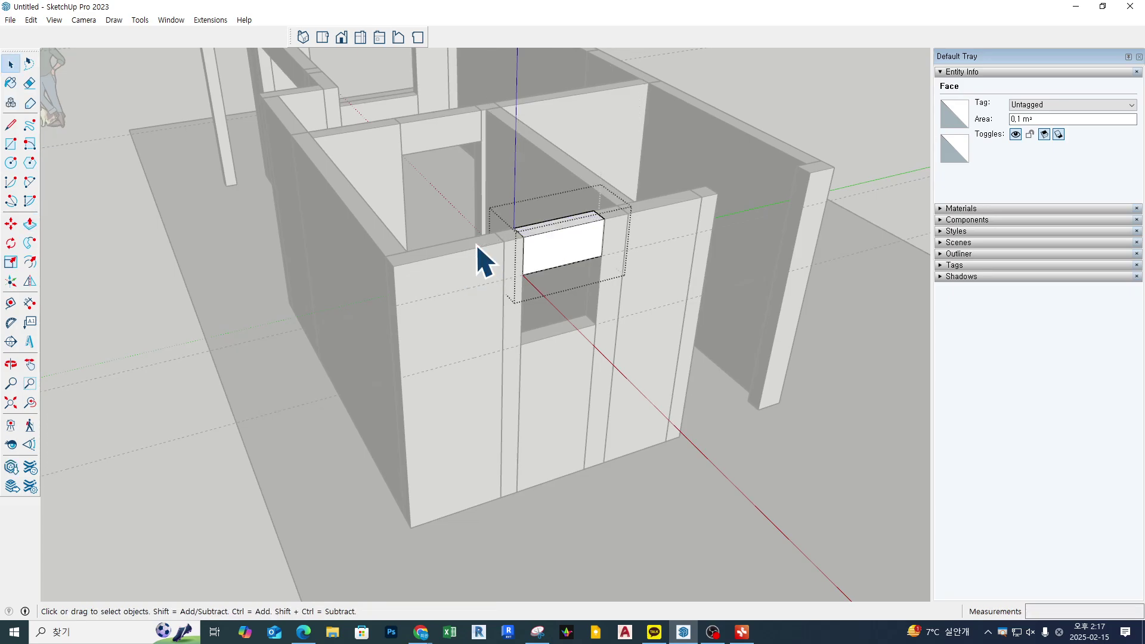
scroll(519, 283, "down", 3)
left_click(715, 396)
left_click(720, 398)
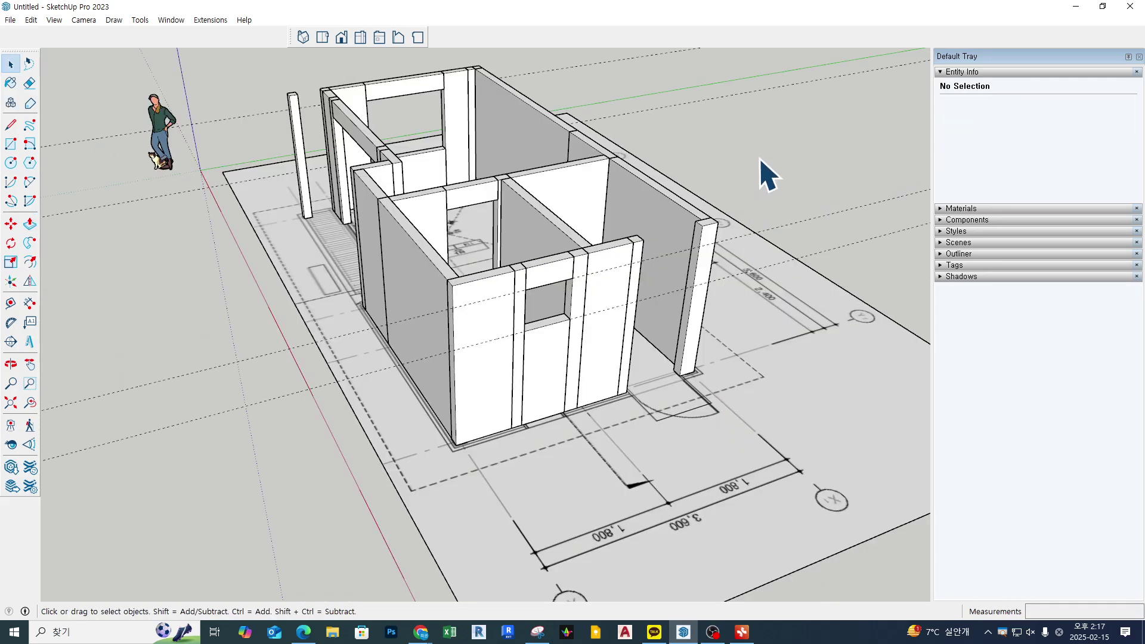
Draw a rectangle between the wall tops over the entrance door opening and extrude it down to the upper guide's height
scroll(703, 361, "up", 3)
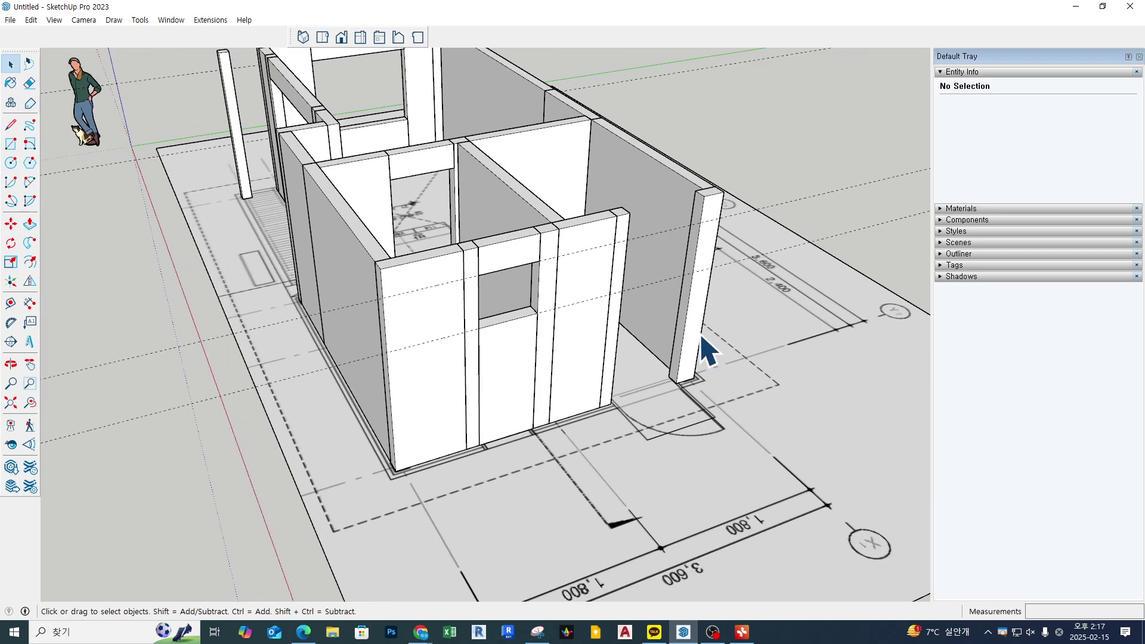
key("r")
left_click(611, 189)
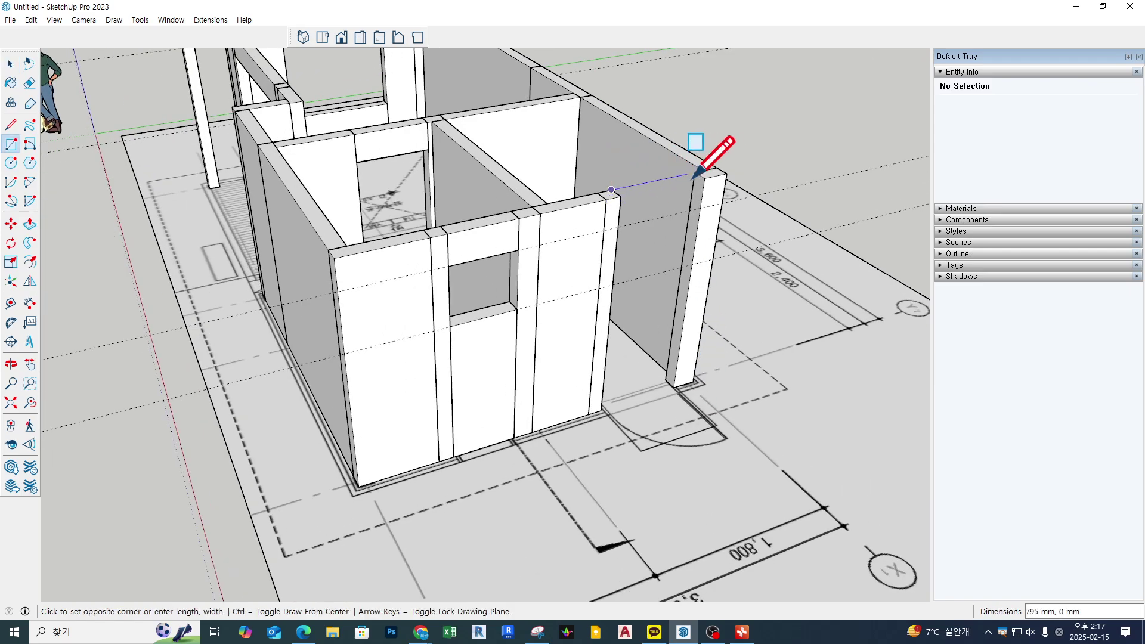
left_click(704, 179)
middle_click_drag(664, 218, 675, 233)
key("p")
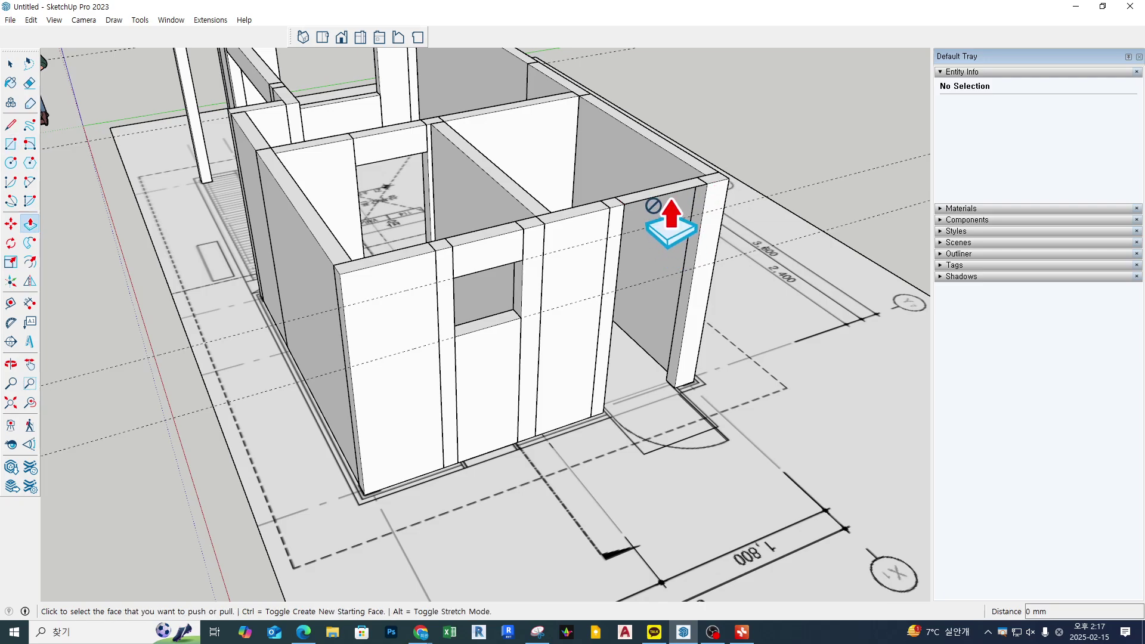
double_click(670, 206)
key("space")
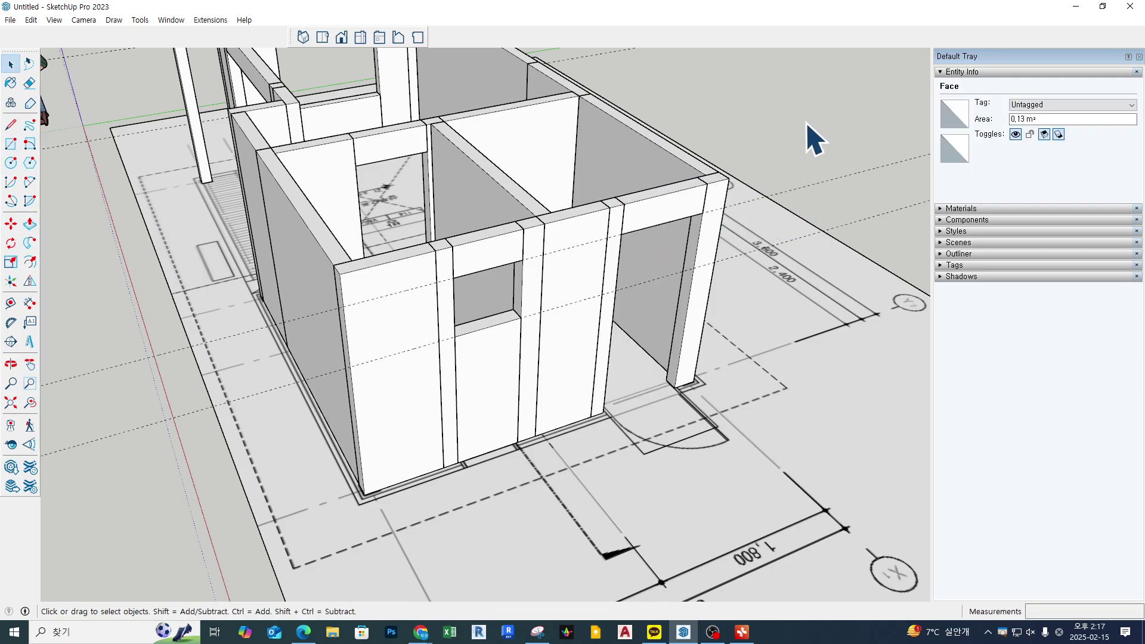
Group the lintel over the entrance door opening
middle_click_drag(812, 137, 542, 289)
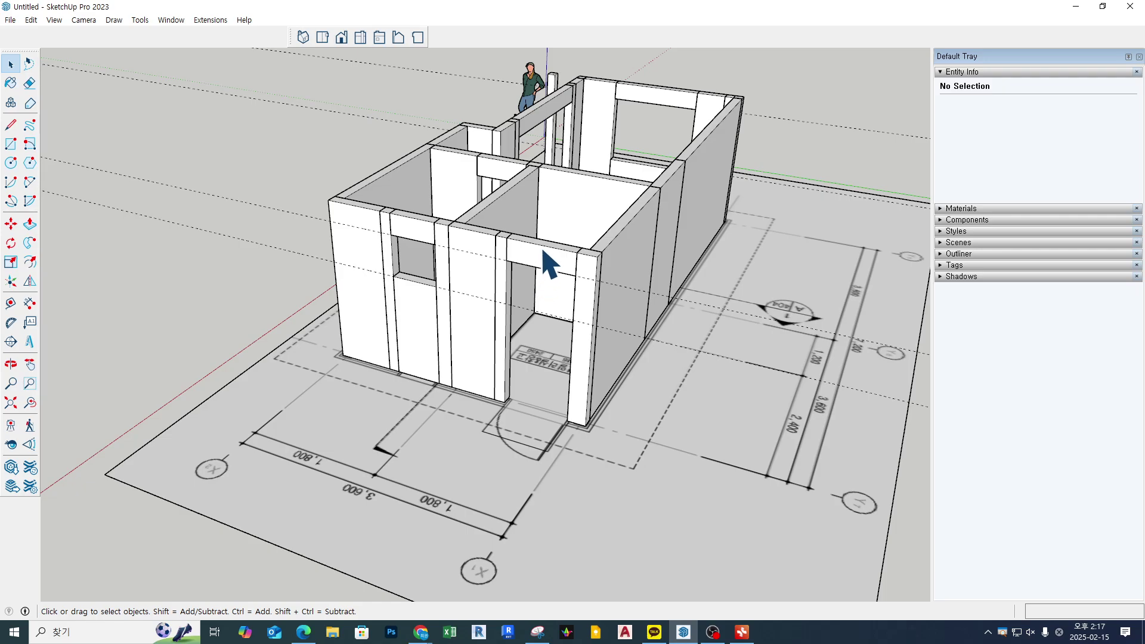
triple_click(544, 252)
key("ctrl+g")
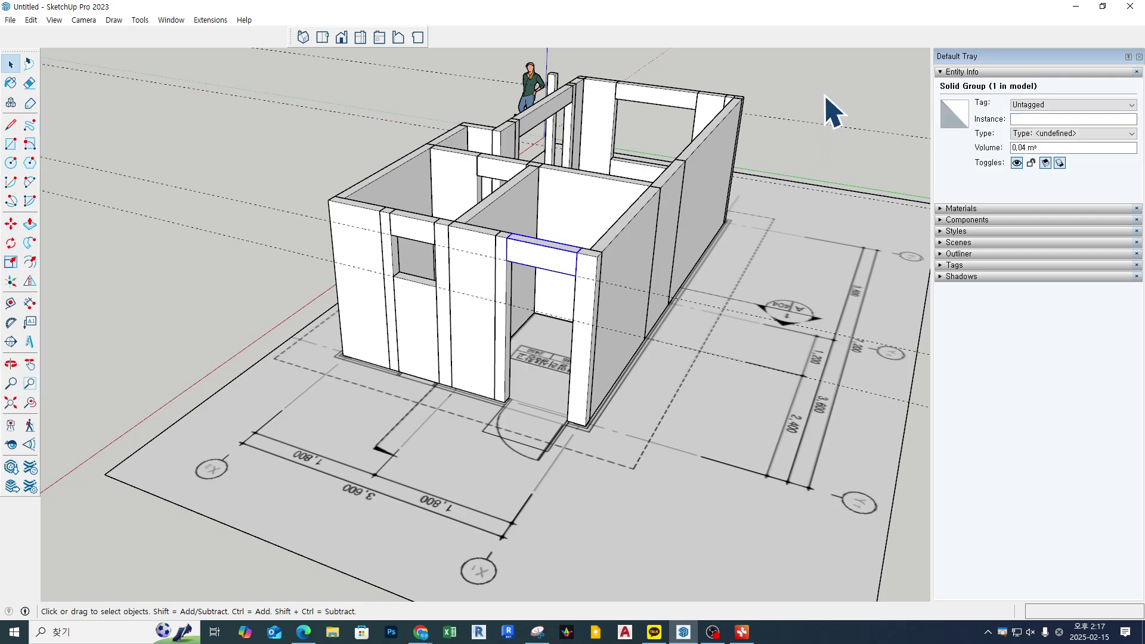
left_click(826, 95)
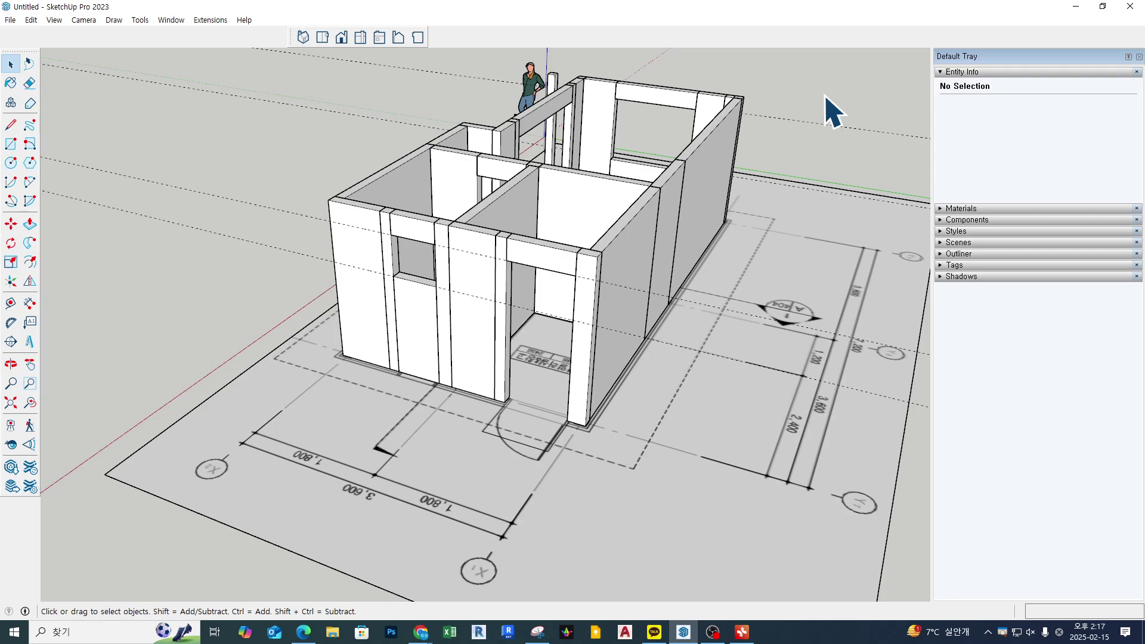
Examine the walls, lintels and openings of the model from several sides
middle_click_drag(672, 172, 477, 304)
middle_click_drag(366, 282, 850, 288)
scroll(677, 280, "down", 3)
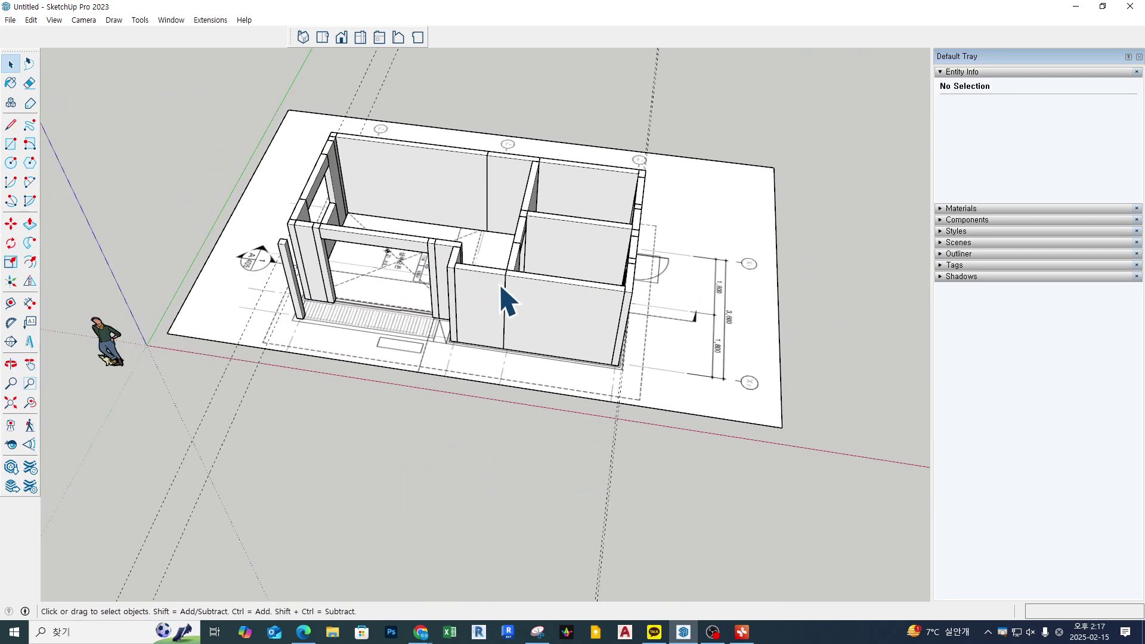
middle_click_drag(508, 301, 445, 293)
scroll(478, 302, "up", 3)
scroll(419, 336, "up", 3)
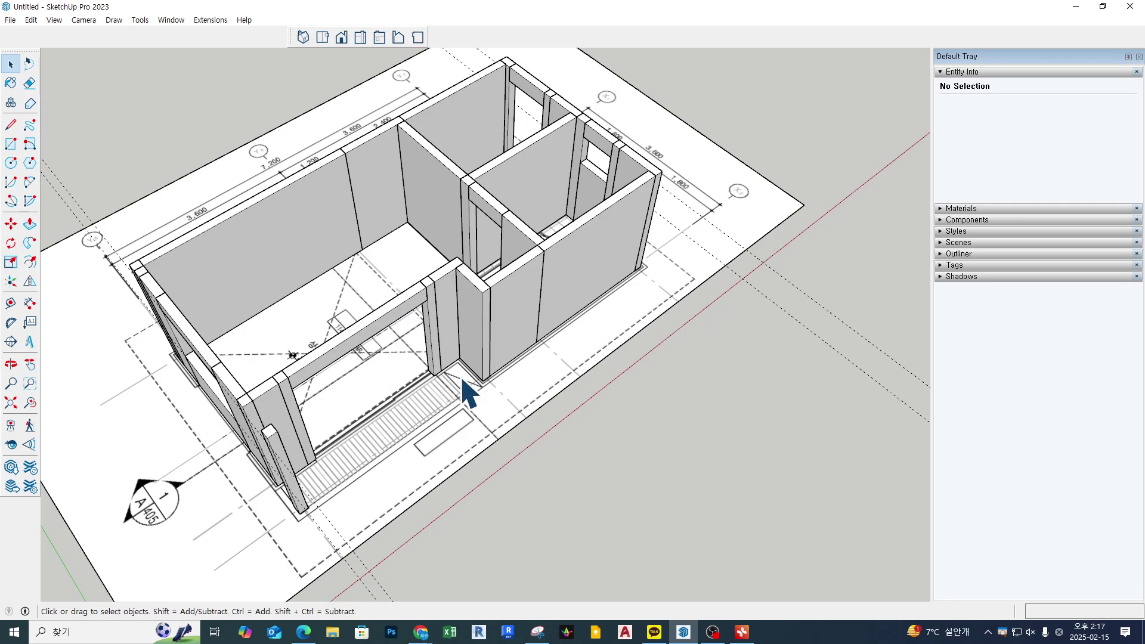
middle_click_drag(469, 393, 573, 390)
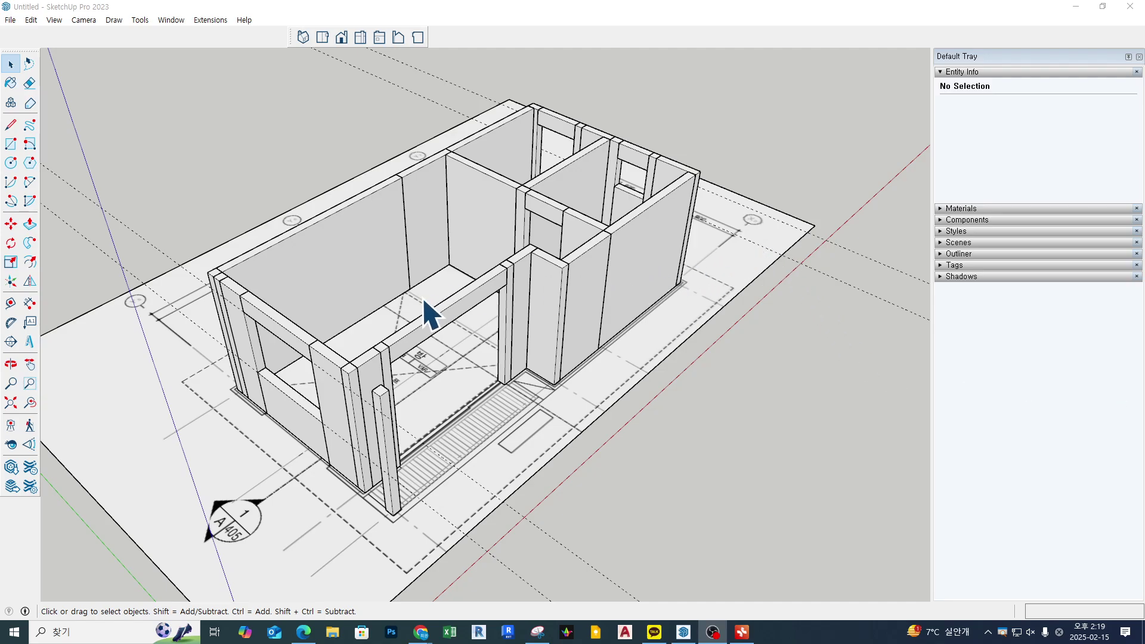
middle_click_drag(336, 426, 327, 402)
scroll(253, 426, "up", 3)
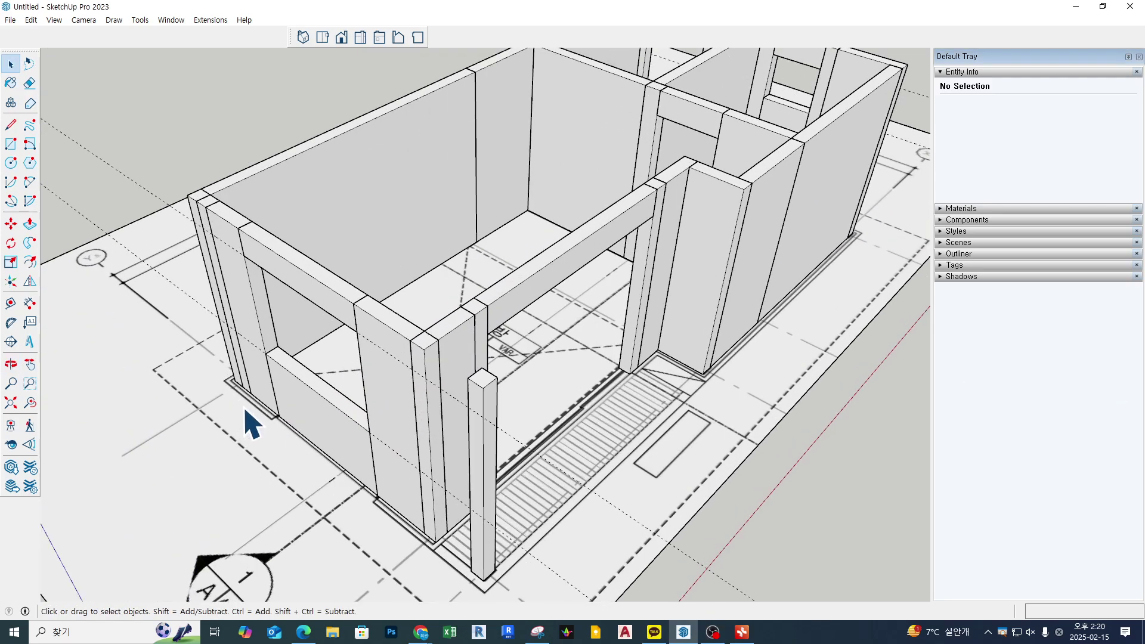
key("r")
scroll(238, 383, "up", 2)
left_click(234, 380)
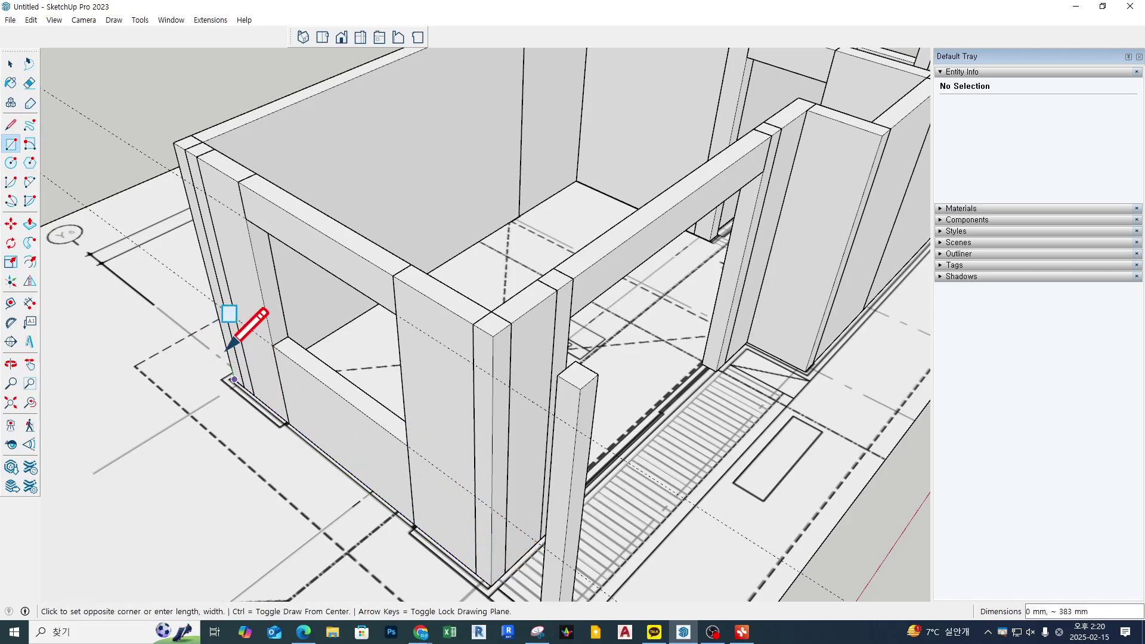
scroll(227, 319, "down", 4)
key("Escape")
Draw a 7350 x 3750 mm floor rectangle along the outer wall outline, between opposite corners of the house
middle_click_drag(709, 379, 784, 363)
key("space")
middle_click_drag(766, 261, 761, 378)
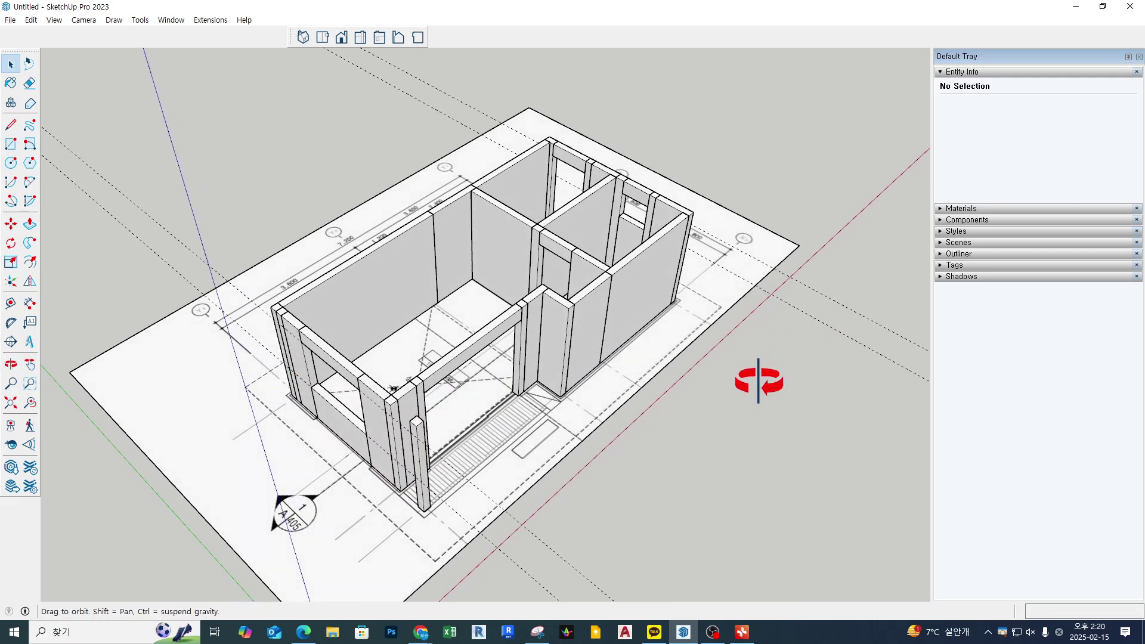
middle_click_drag(689, 230, 600, 451)
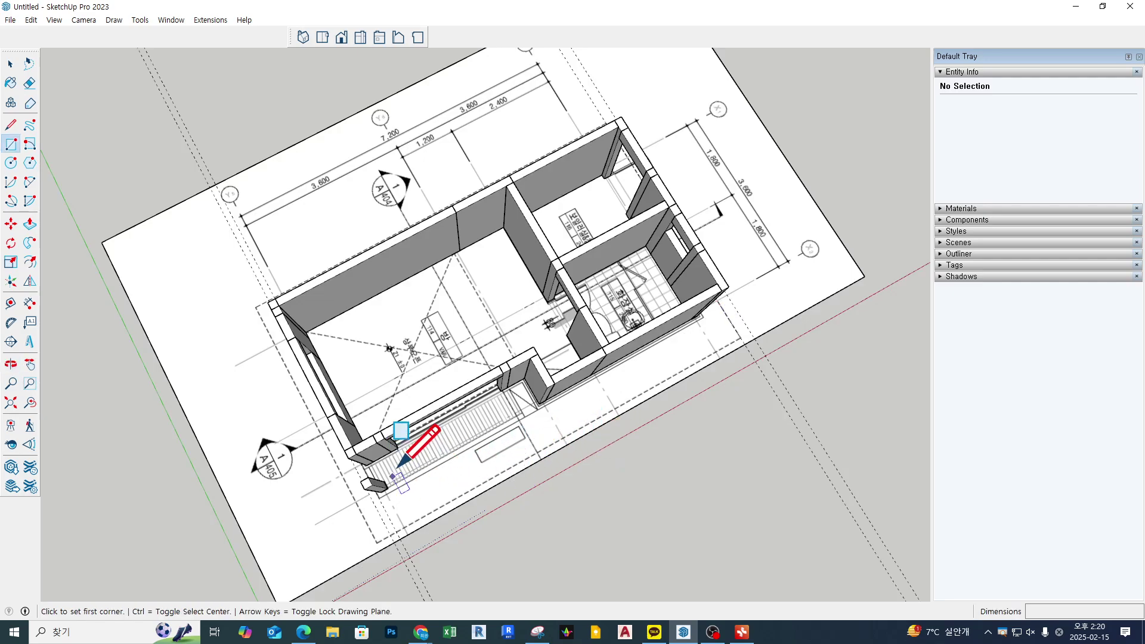
middle_click_drag(673, 332, 630, 370)
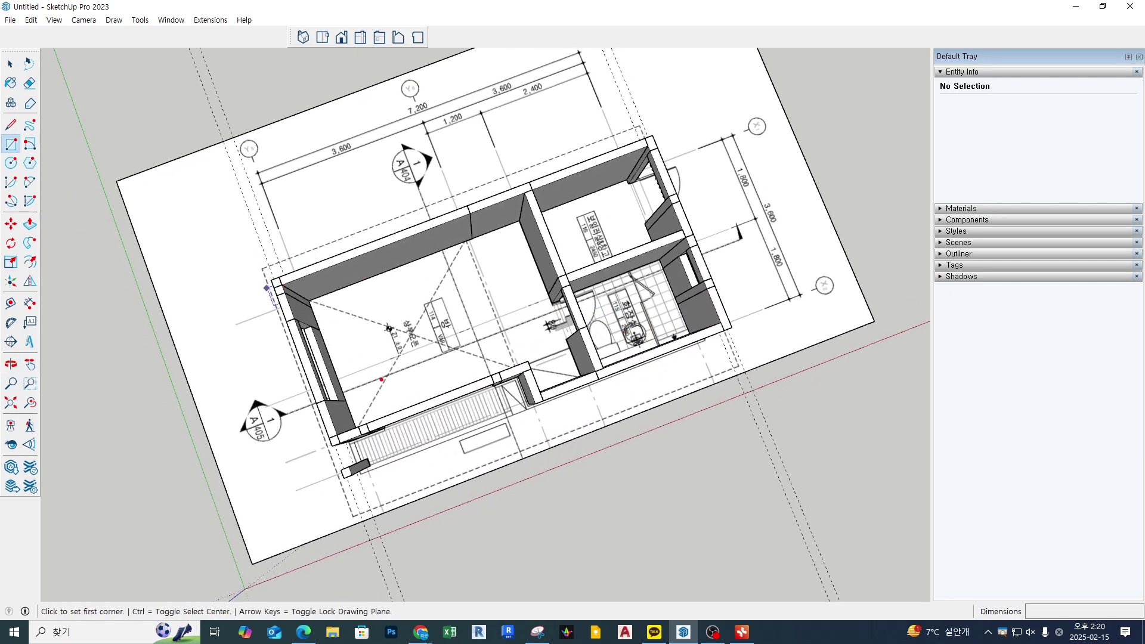
scroll(273, 292, "up", 2)
middle_click_drag(300, 335, 360, 262)
scroll(249, 346, "up", 2)
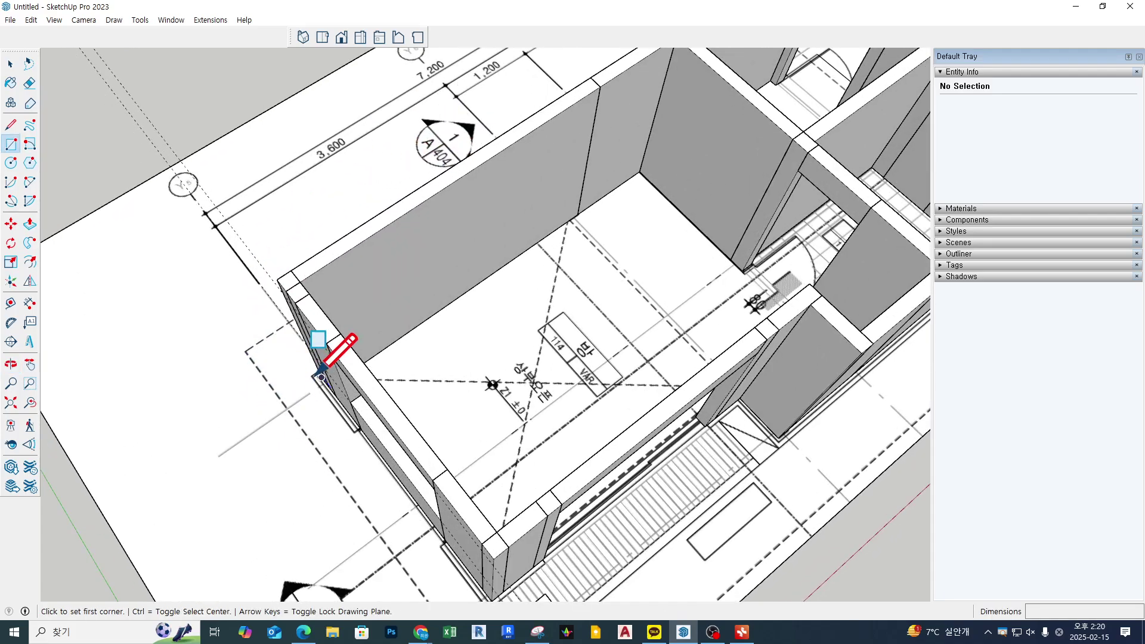
middle_click_drag(315, 376, 337, 435)
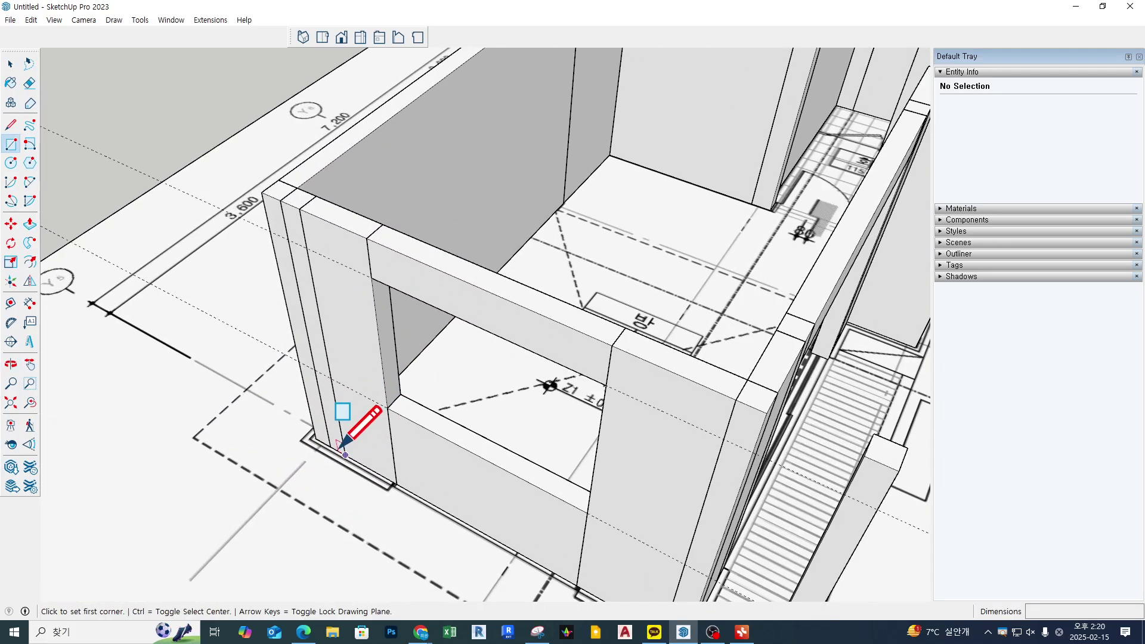
left_click(313, 439)
scroll(670, 327, "down", 5)
middle_click_drag(670, 328, 727, 288)
scroll(793, 288, "up", 3)
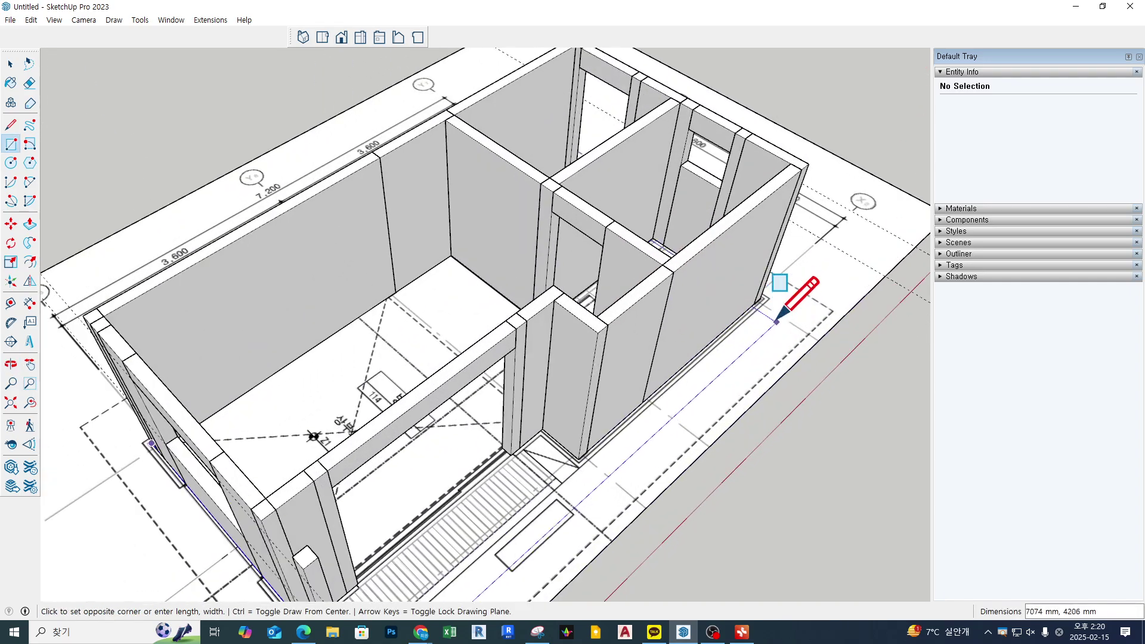
left_click(764, 297)
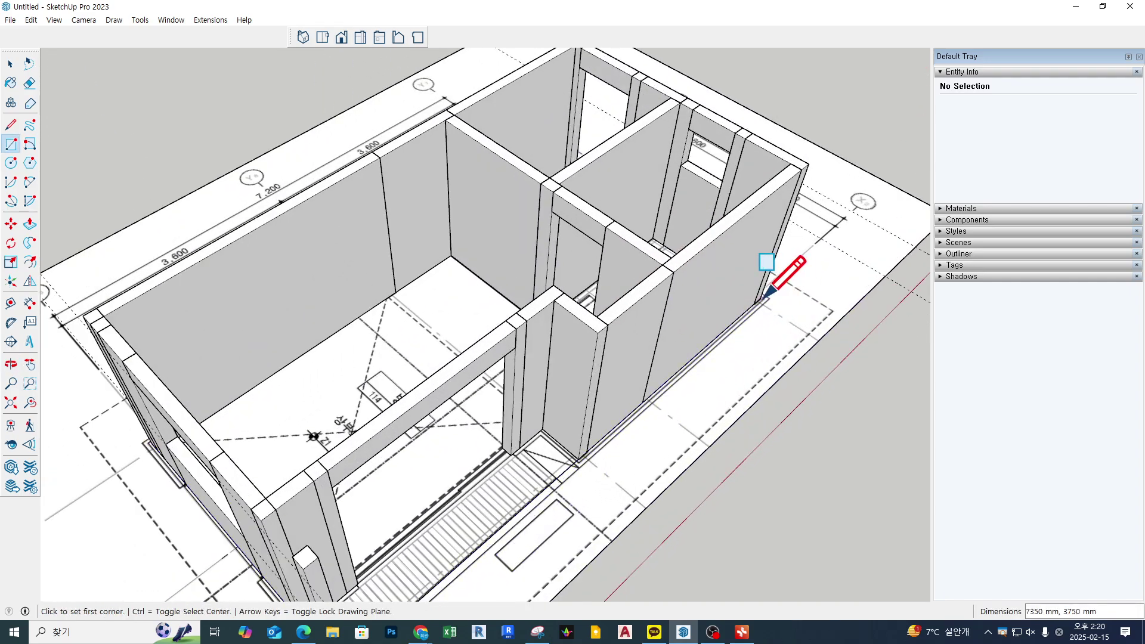
Draw a rectangle of about 3760 x 900 mm over the recessed entrance porch and erase its outer edges to notch the floor
left_click(542, 428)
scroll(542, 428, "down", 3)
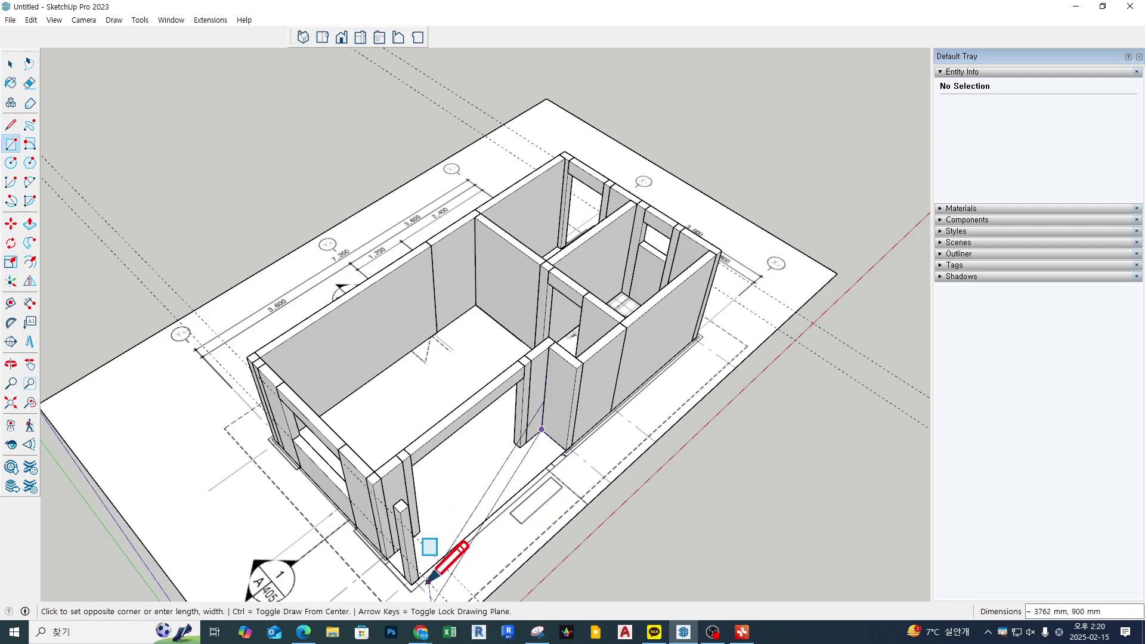
scroll(503, 491, "up", 2)
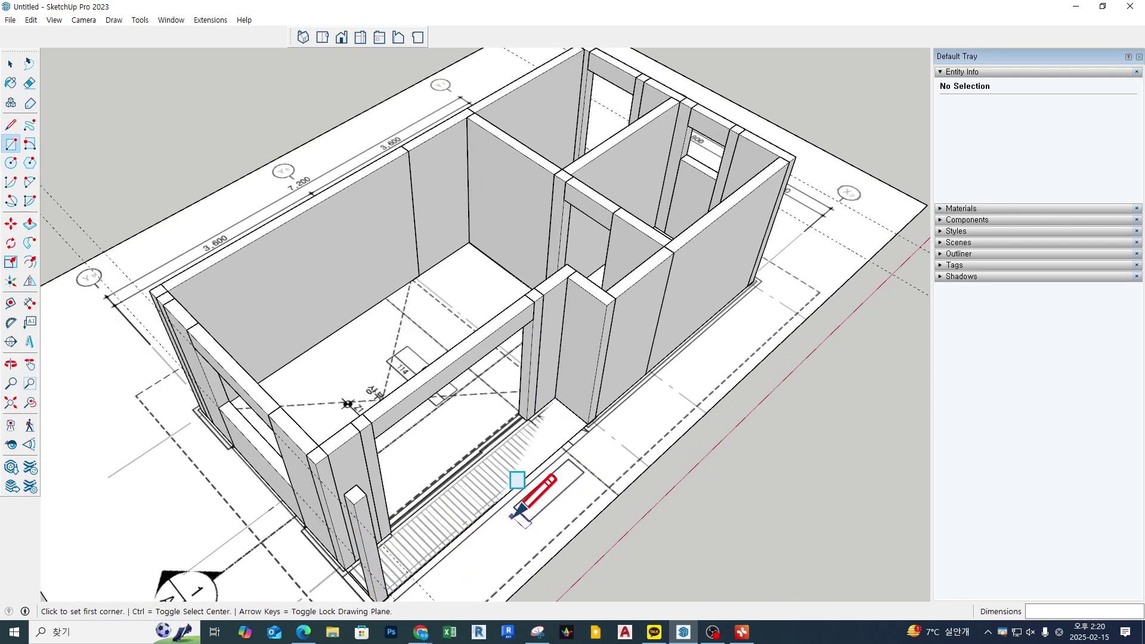
key("space")
key("e")
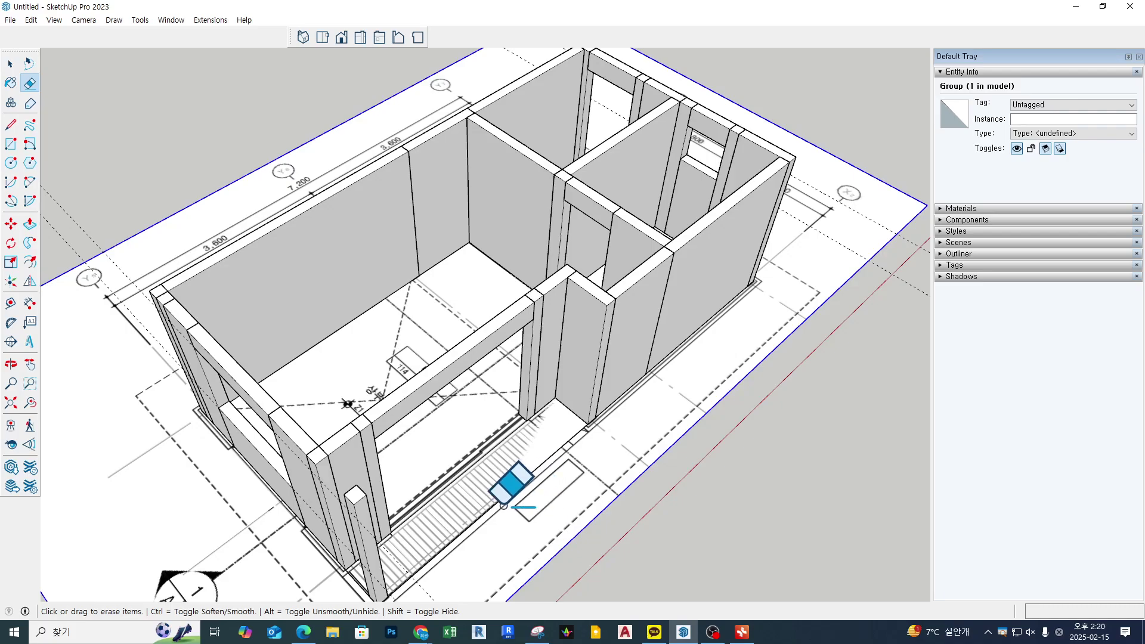
mouse_move(510, 505)
left_mouse_down()
mouse_move(495, 495)
mouse_move(493, 510)
left_mouse_up()
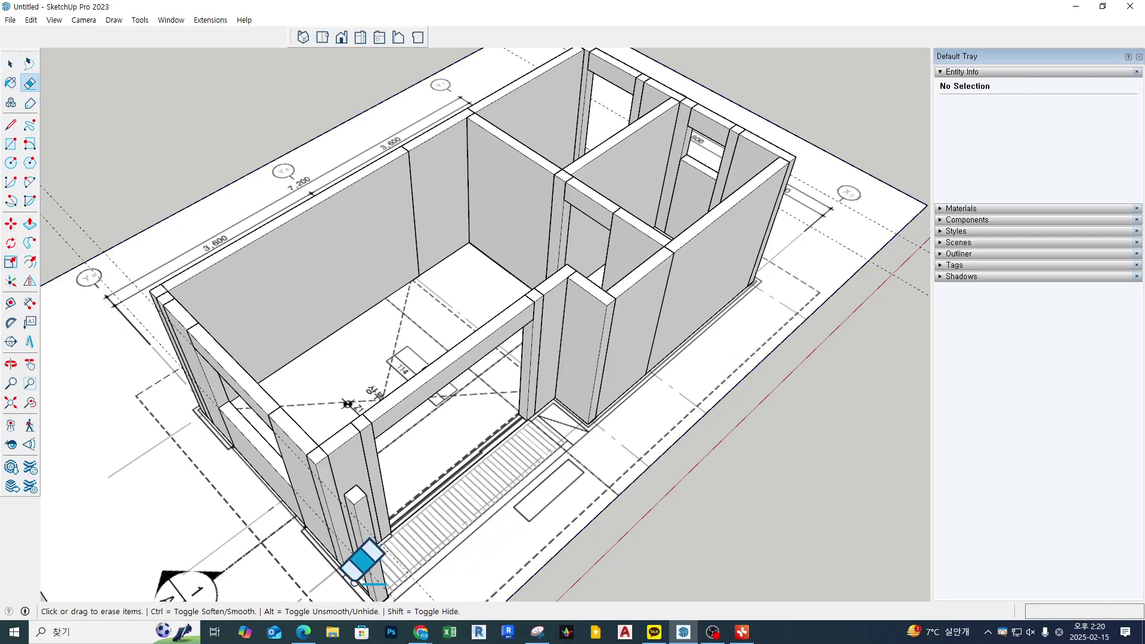
Draw a sample rectangle of about 6202 x 3135 mm beside the house and notch its corner with a smaller rectangle, erasing the outer edges
middle_click_drag(361, 564, 361, 560)
scroll(505, 220, "down", 3)
key("r")
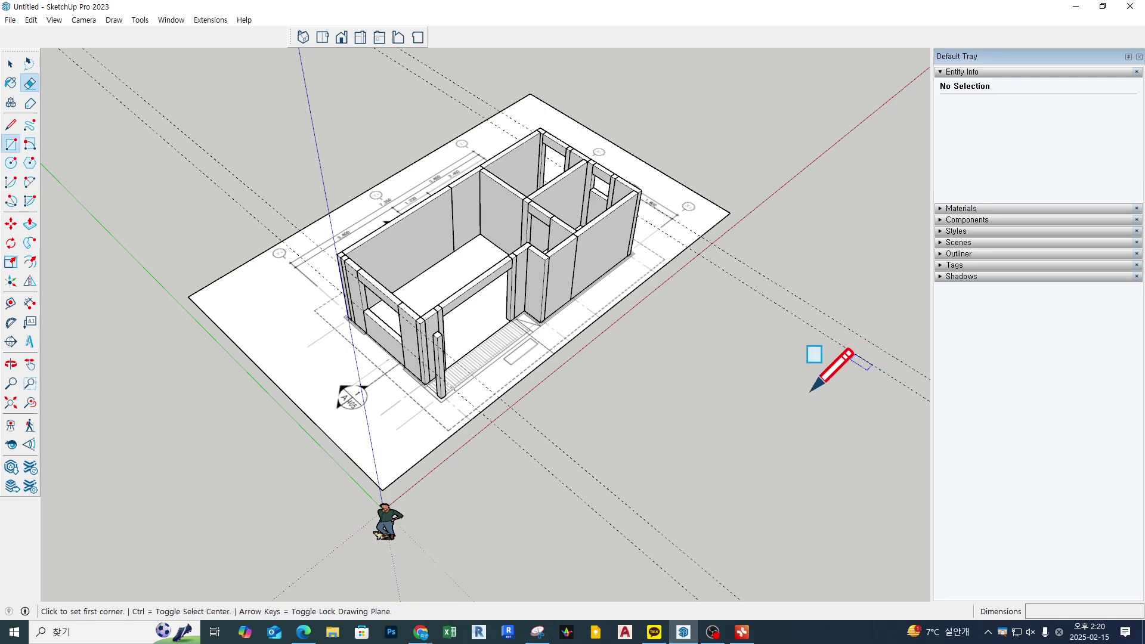
left_click(620, 451)
left_click(872, 383)
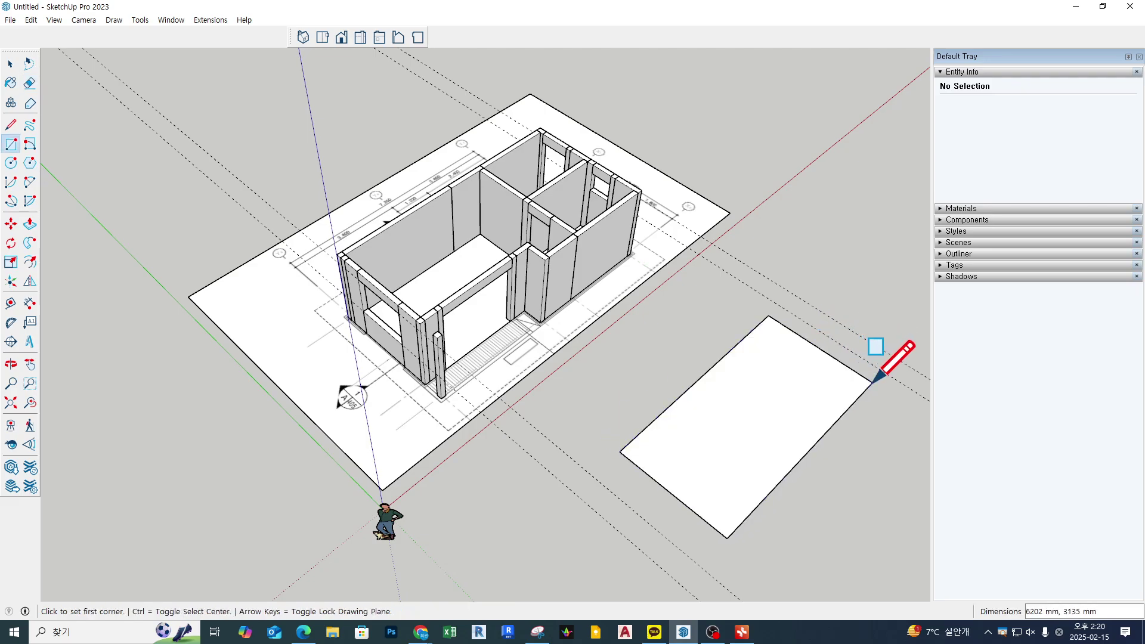
left_click(727, 538)
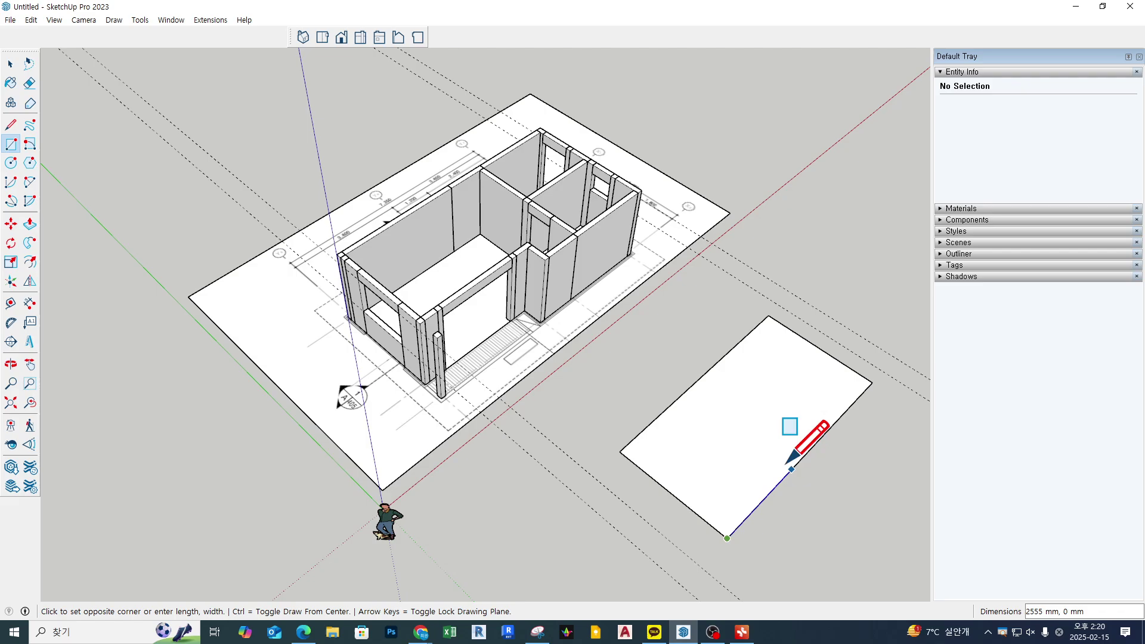
left_click(779, 454)
key("e")
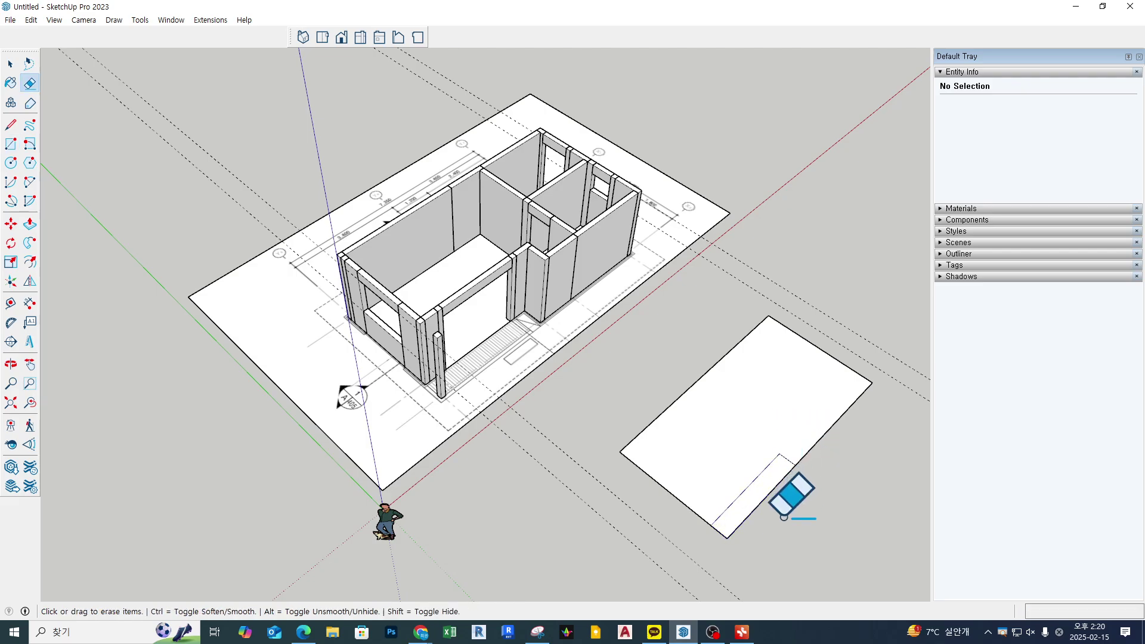
left_click(734, 531)
Extrude the notched floor face downward to form the slab beneath the walls
middle_click_drag(578, 268, 501, 280)
key("p")
left_click(464, 285)
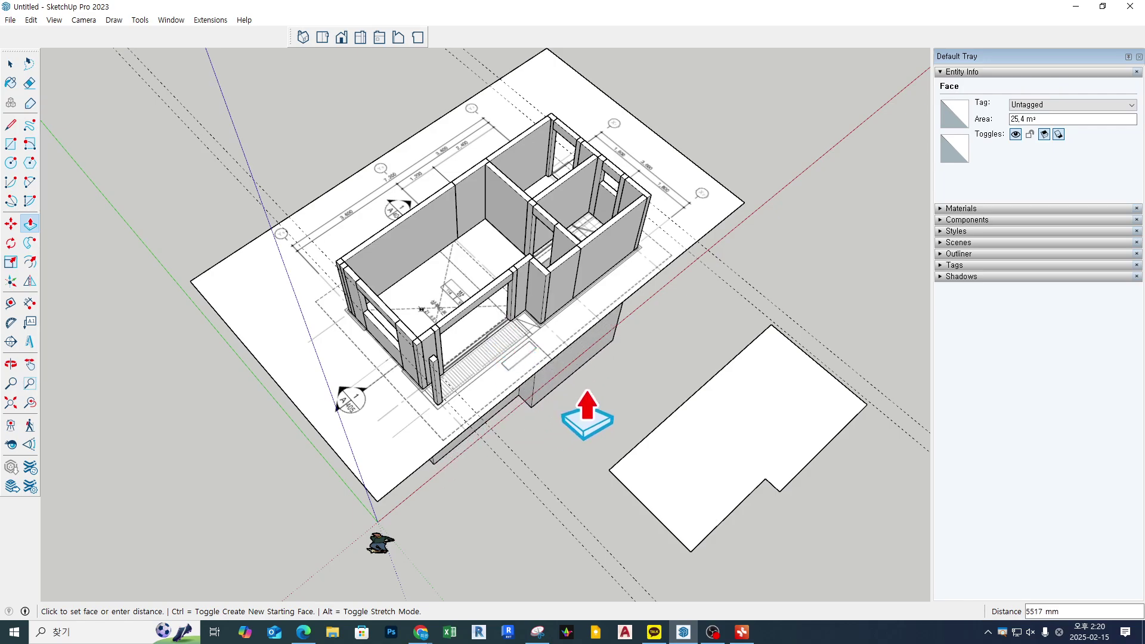
key("Return")
key("space")
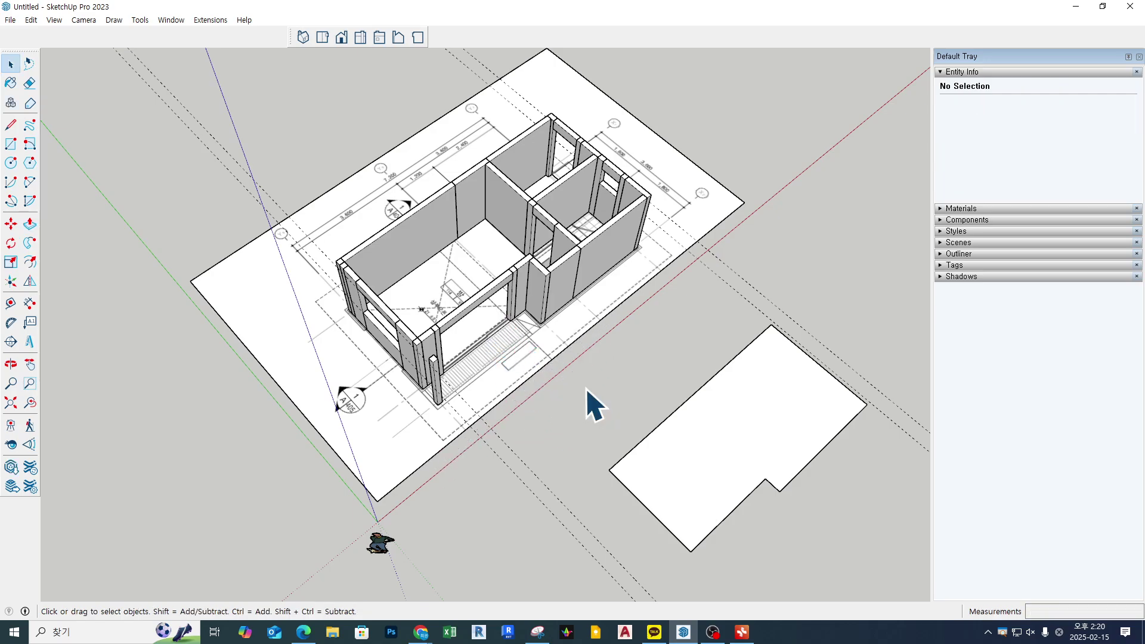
Delete the notched sample face beside the house and hide the floor plan image group
left_click(759, 444)
key("Delete")
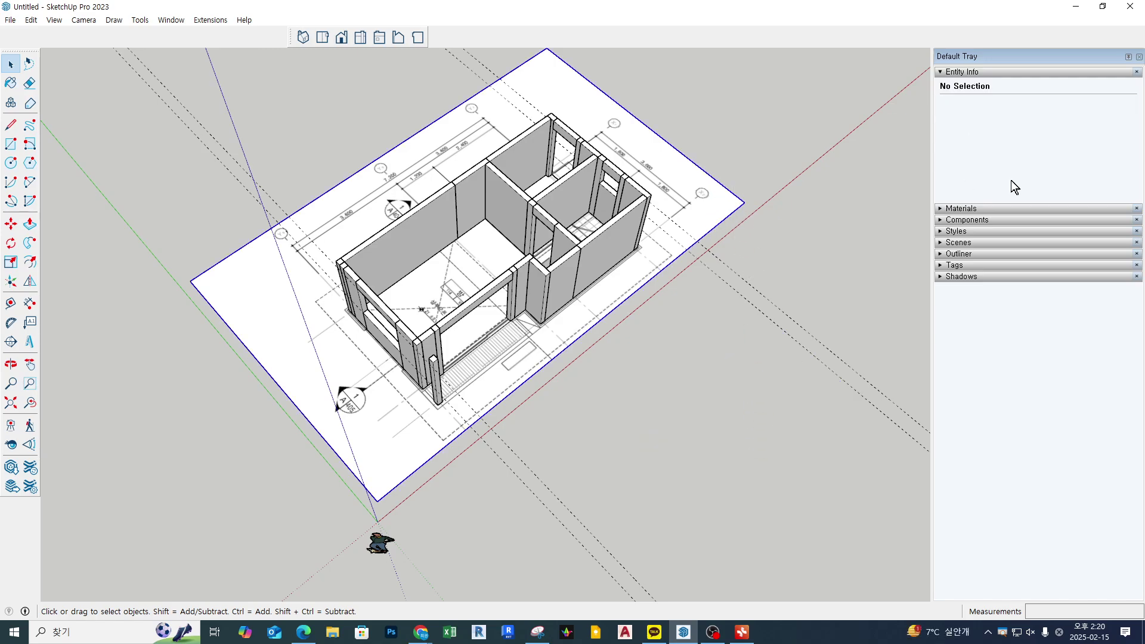
key("ctrl+a")
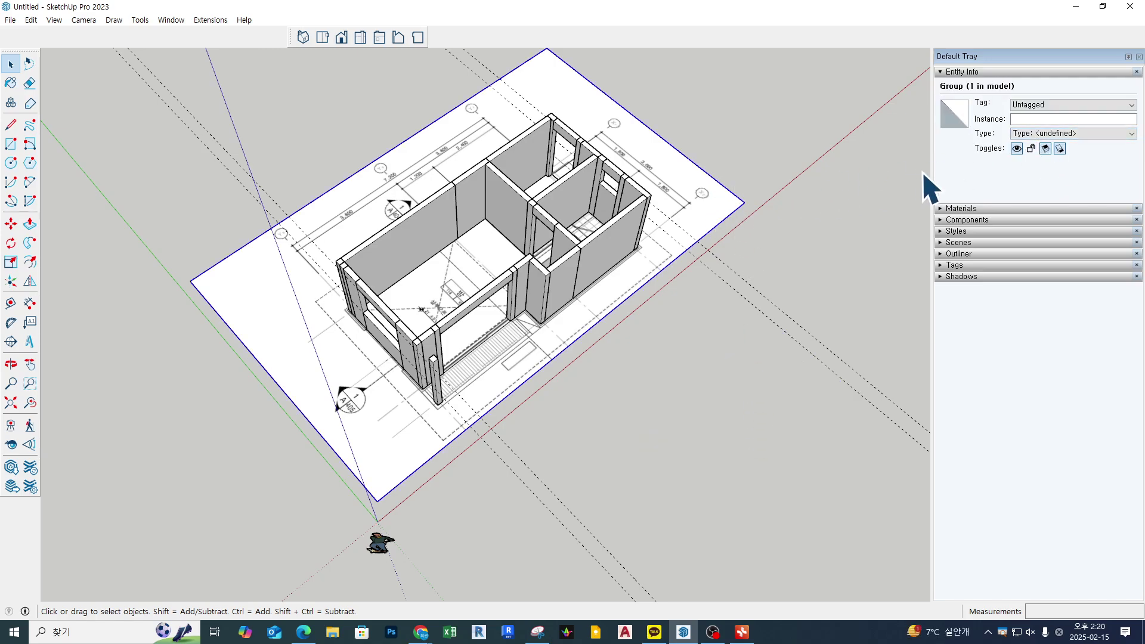
left_click(1019, 150)
left_click(820, 289)
middle_click_drag(590, 354, 669, 345)
scroll(613, 184, "up", 6)
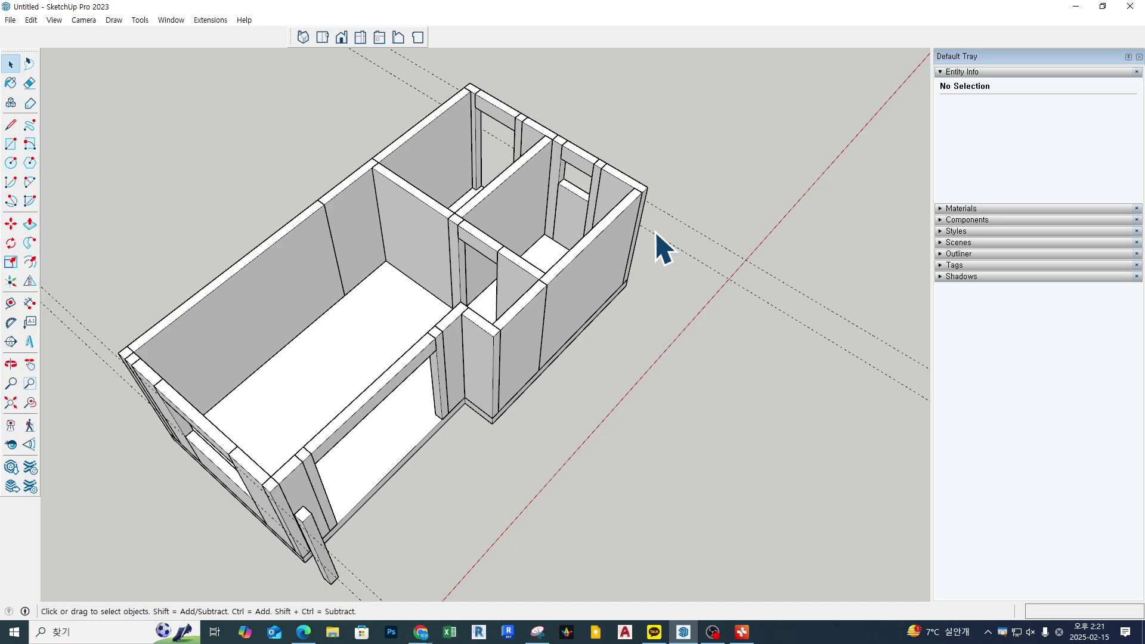
middle_click_drag(663, 248, 759, 345)
middle_click_drag(805, 416, 725, 356)
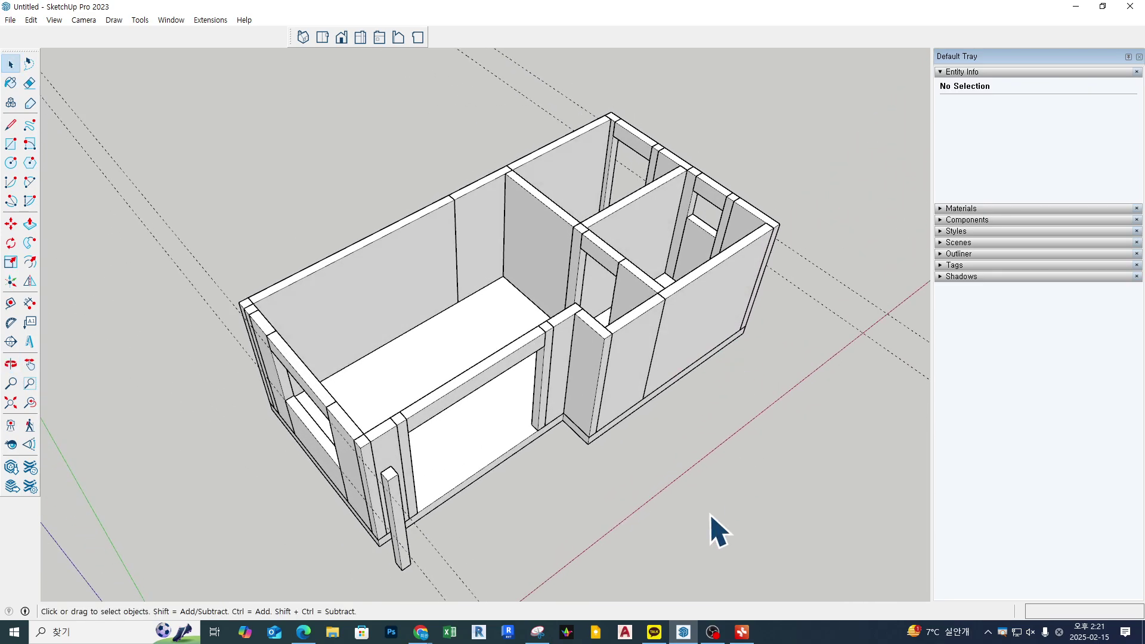
middle_click_drag(791, 388, 715, 432, "shift")
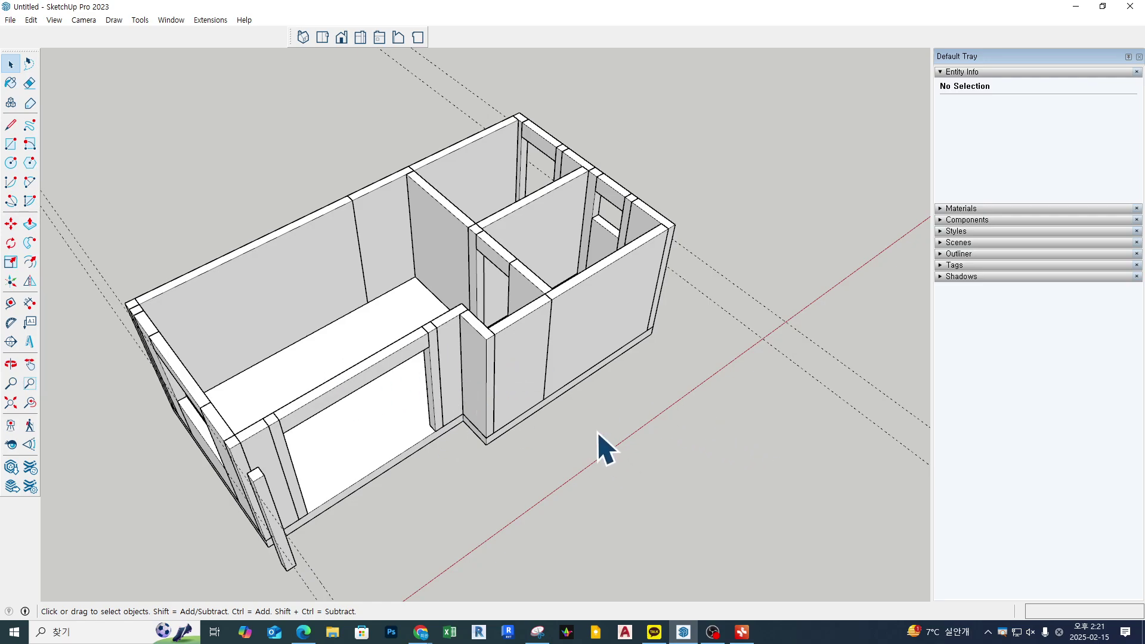
Switch to Chrome, search Google for 3d warehouse and open the 3D Warehouse site
middle_click(421, 633)
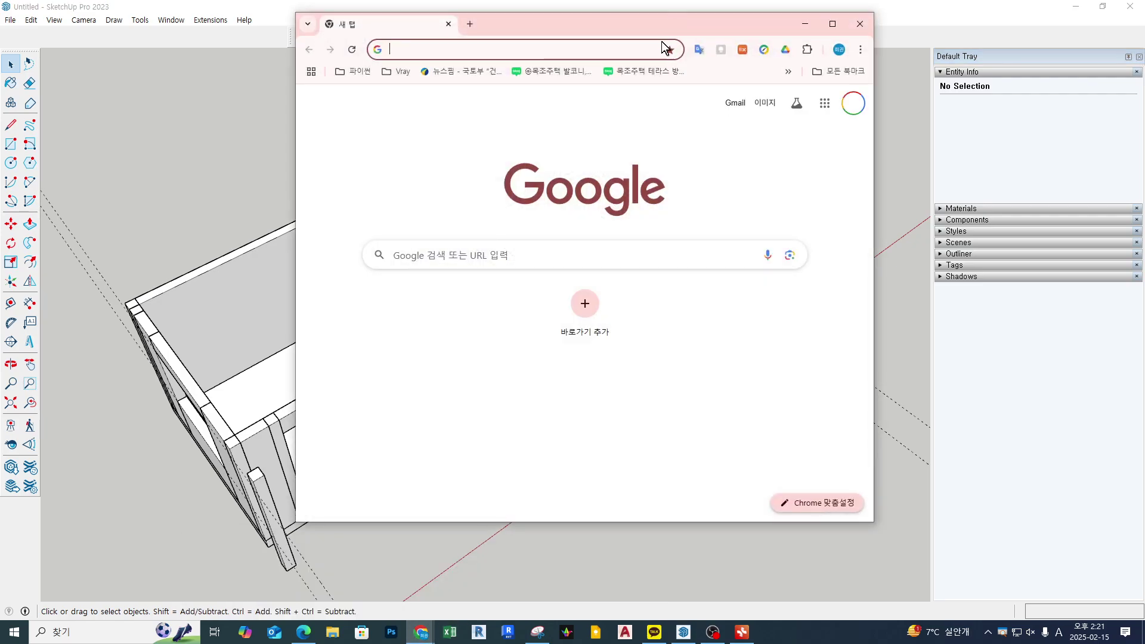
left_click_drag(661, 41, 838, 47)
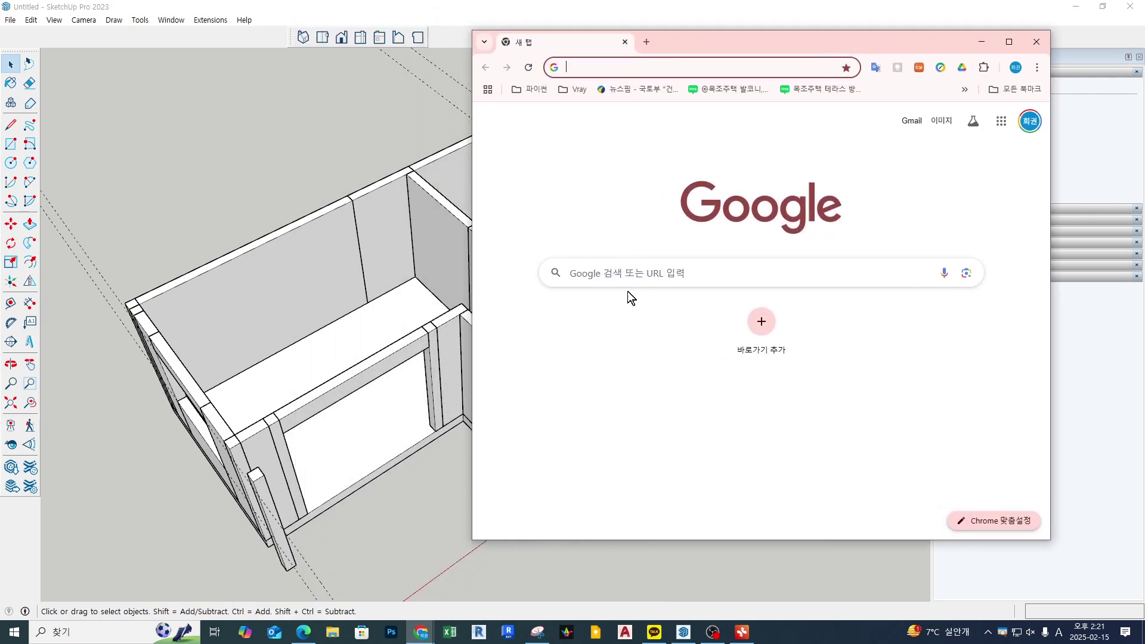
left_click(638, 274)
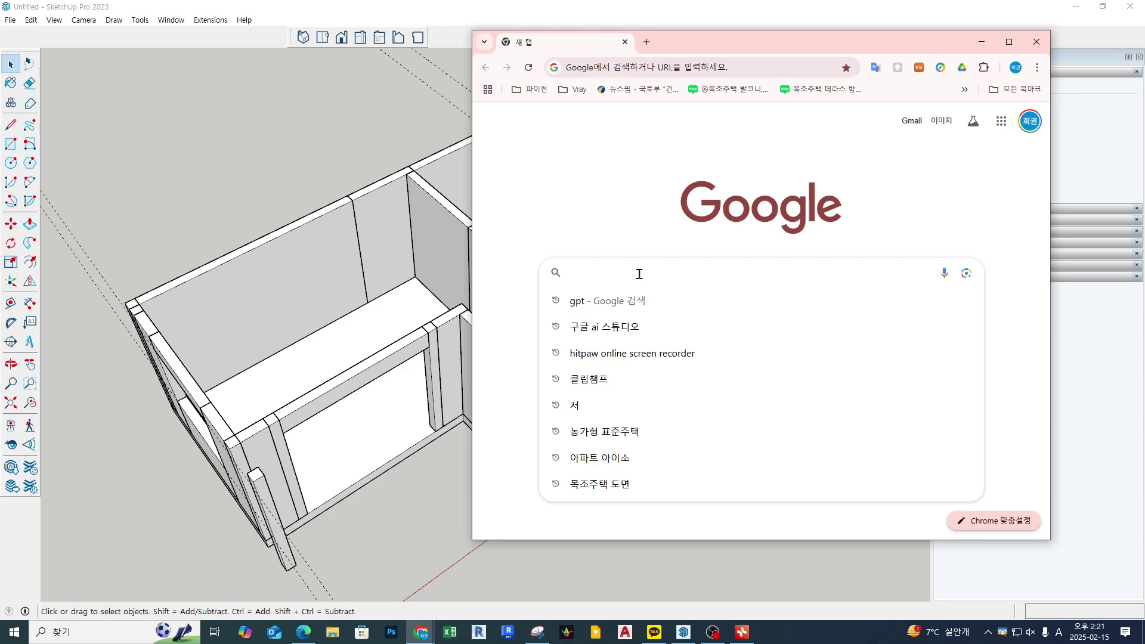
type("r")
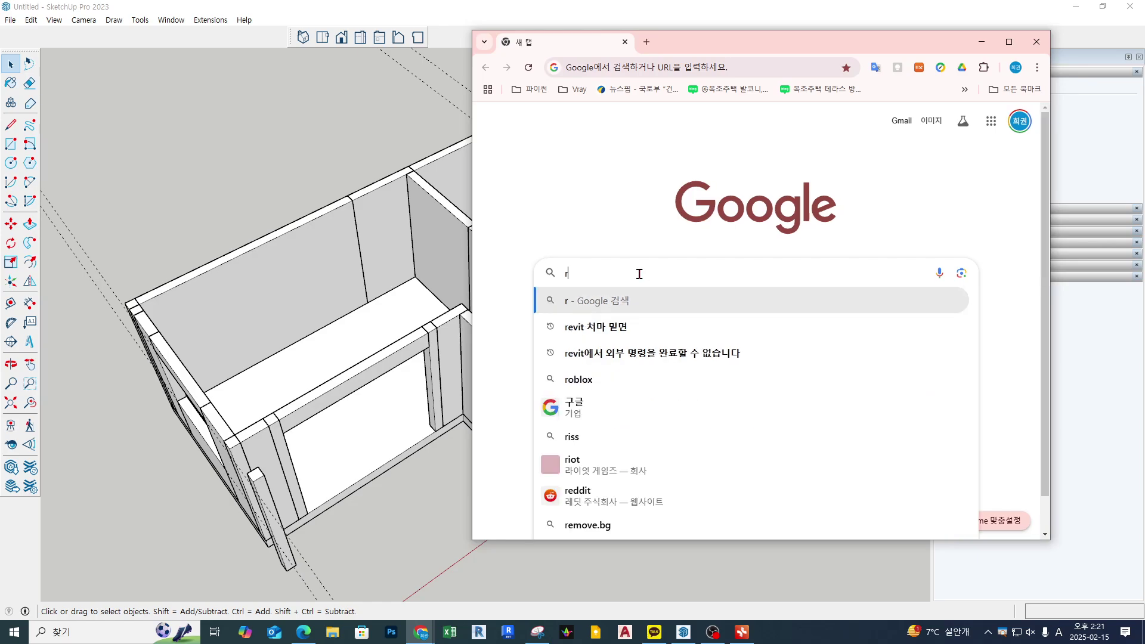
key("BackSpace")
type("3d")
key("Down")
key("Return")
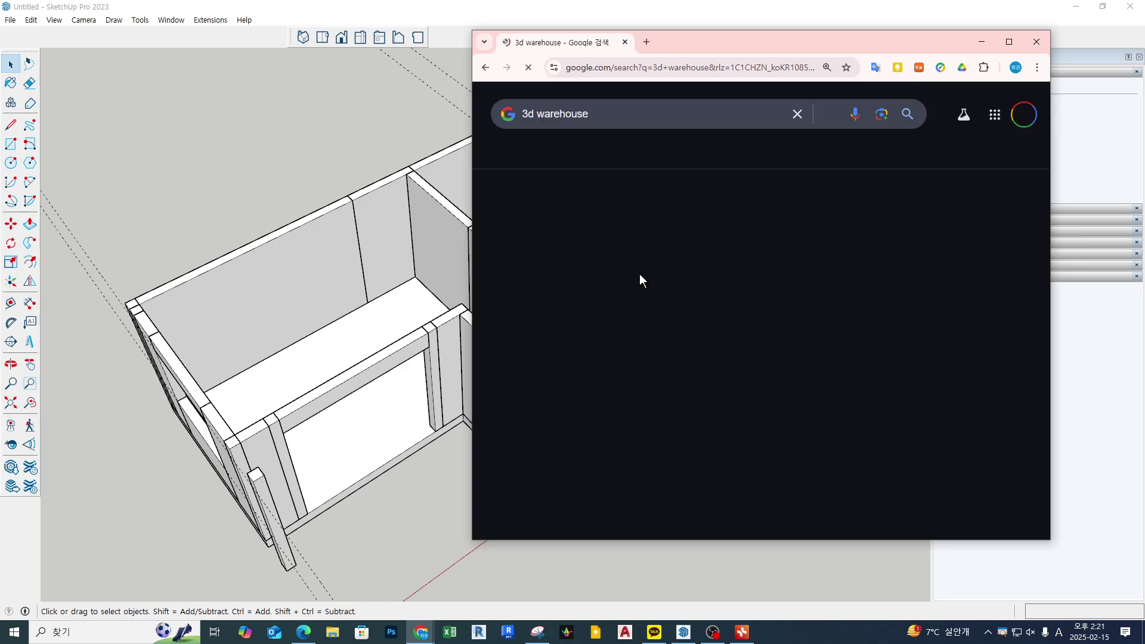
left_click(543, 220)
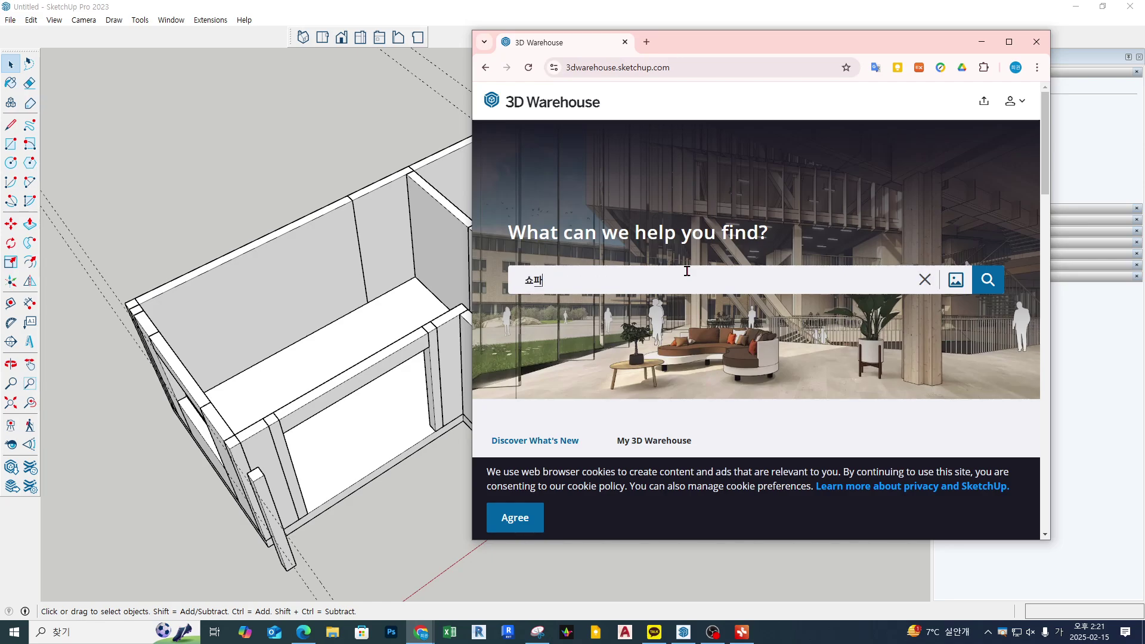
Search 3D Warehouse for 쇼파 and download the dark grey two-seat sofa as a SketchUp file
left_click(687, 271)
type("쇼파")
key("Return")
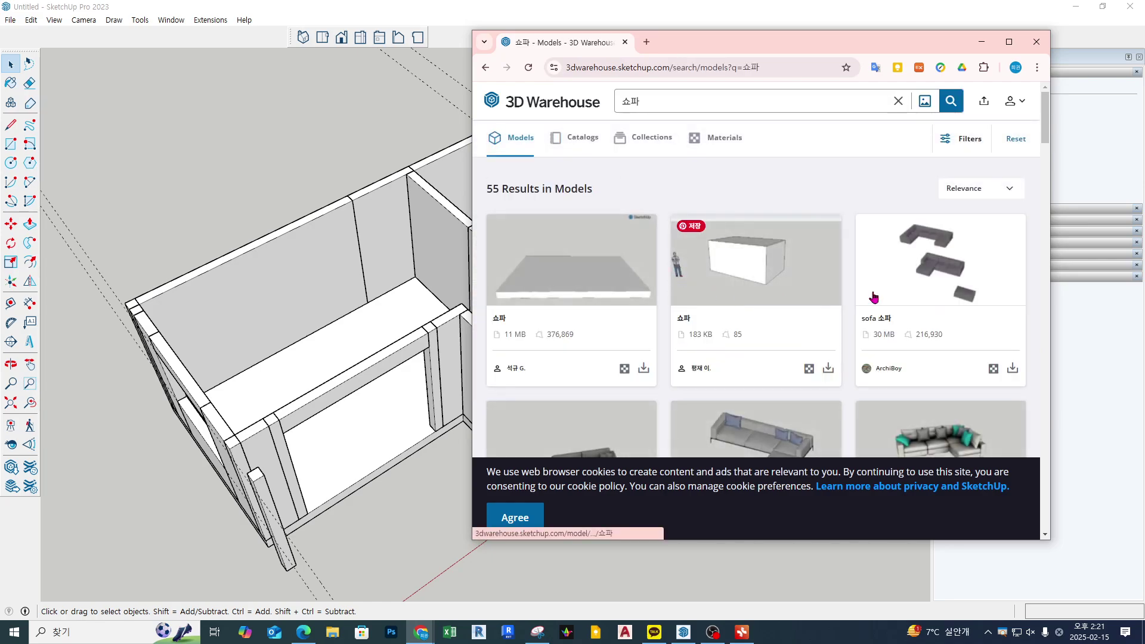
scroll(873, 297, "down", 2)
scroll(611, 351, "down", 1)
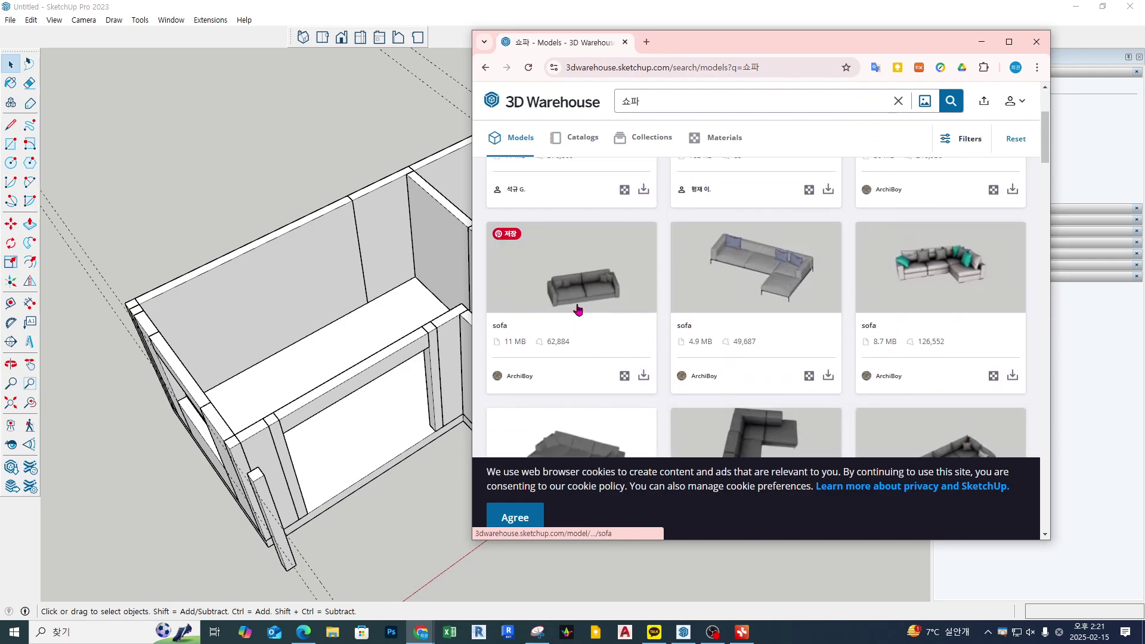
left_click(644, 374)
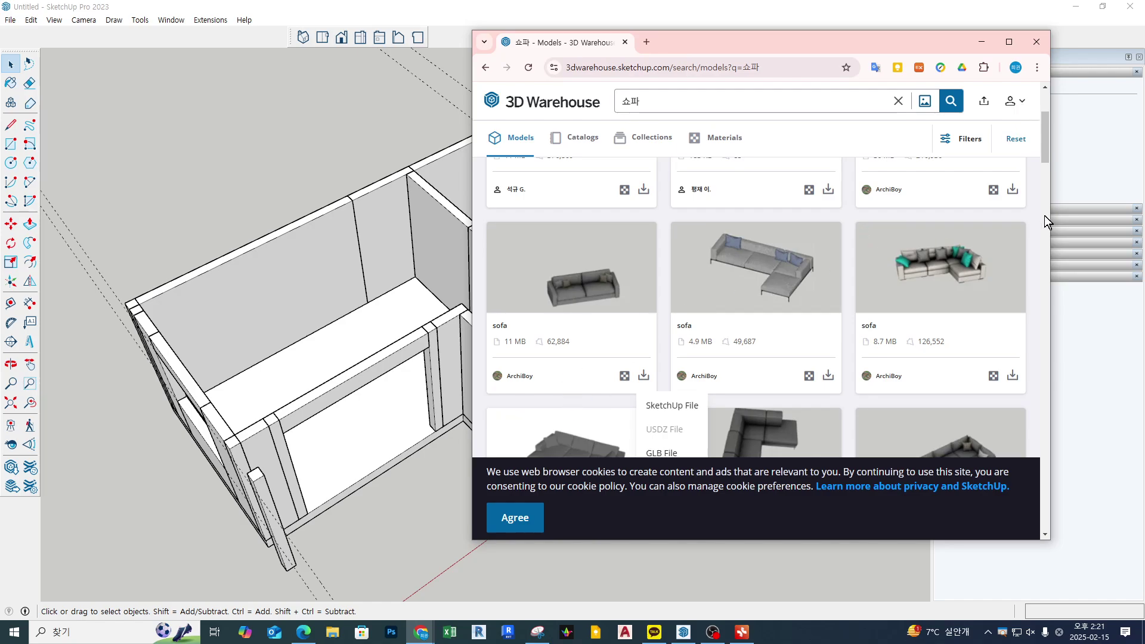
left_click(645, 377)
left_click(586, 290)
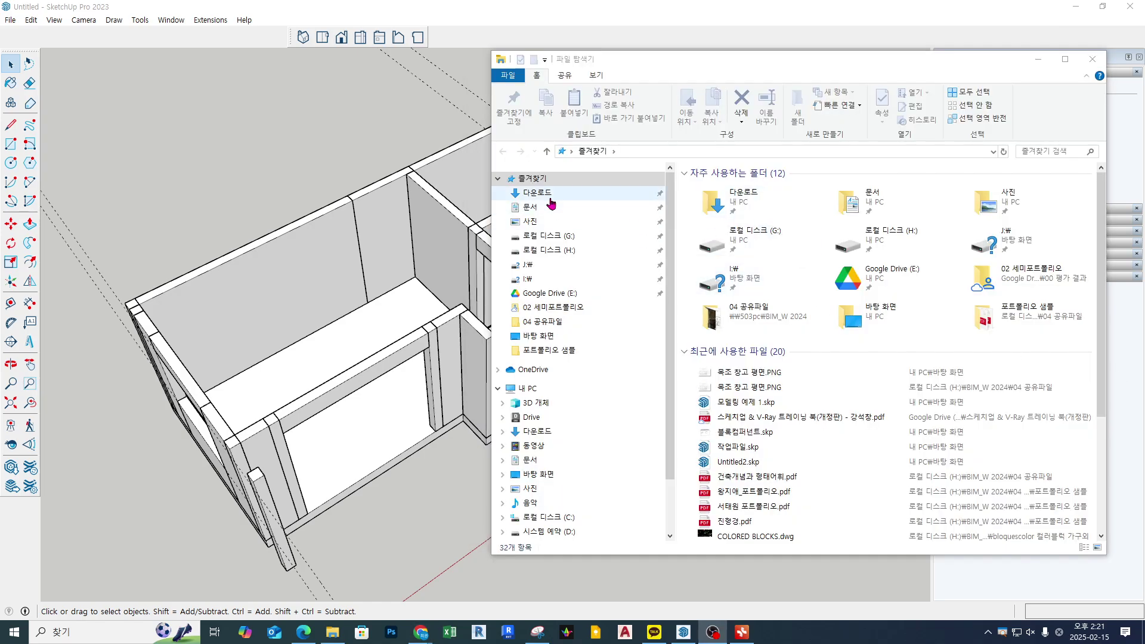
Insert sofa+(1).skp from the Downloads folder into the SketchUp model and place it on the large room's floor
left_click(576, 193)
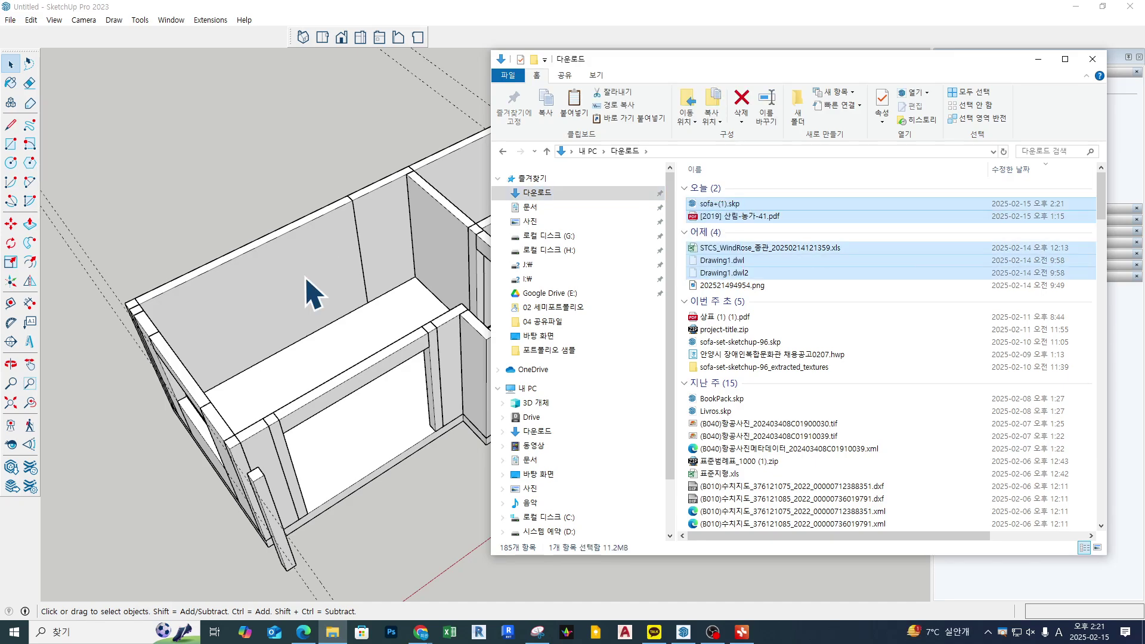
left_click(740, 205)
left_click_drag(739, 205, 377, 316)
mouse_move(396, 312)
middle_mouse_down()
mouse_move(396, 383)
mouse_move(503, 401)
mouse_move(416, 426)
middle_mouse_up()
scroll(384, 347, "up", 3)
left_click(370, 357)
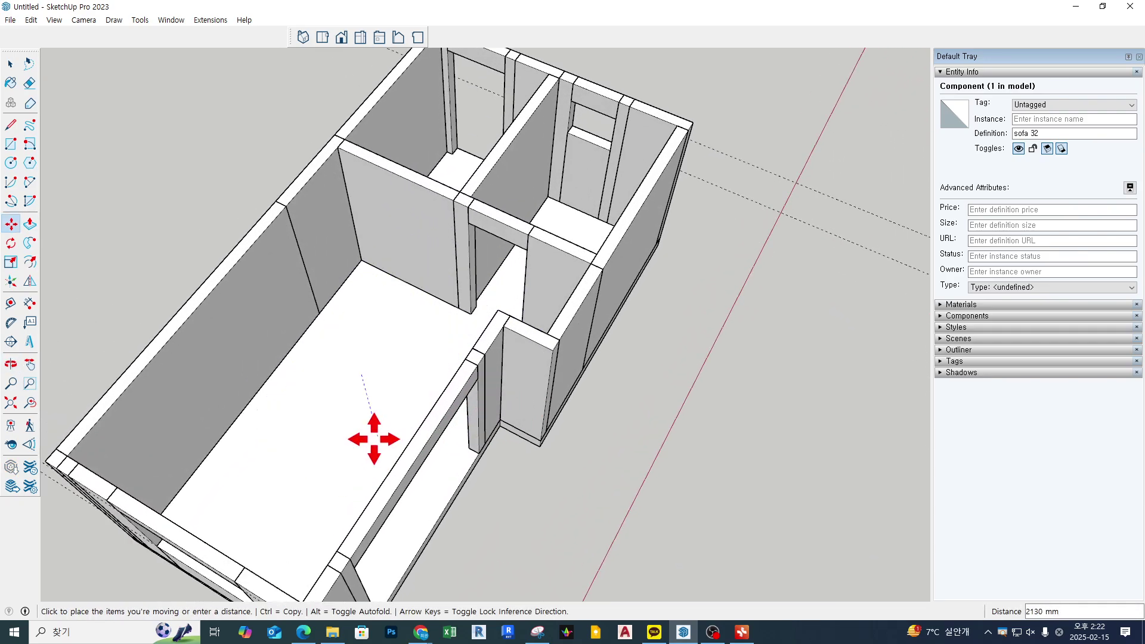
left_click(376, 439)
middle_click_drag(546, 335, 462, 442)
scroll(544, 467, "up", 6)
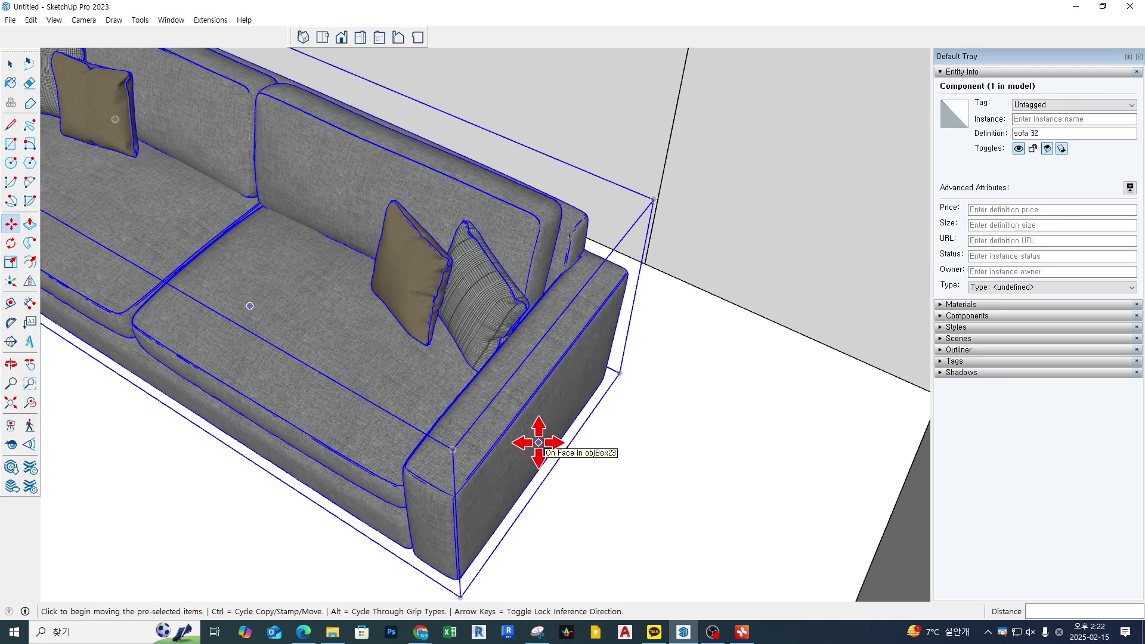
Move the sofa lengthwise along the red axis until its arm meets the room's adjoining side wall
left_click(538, 443)
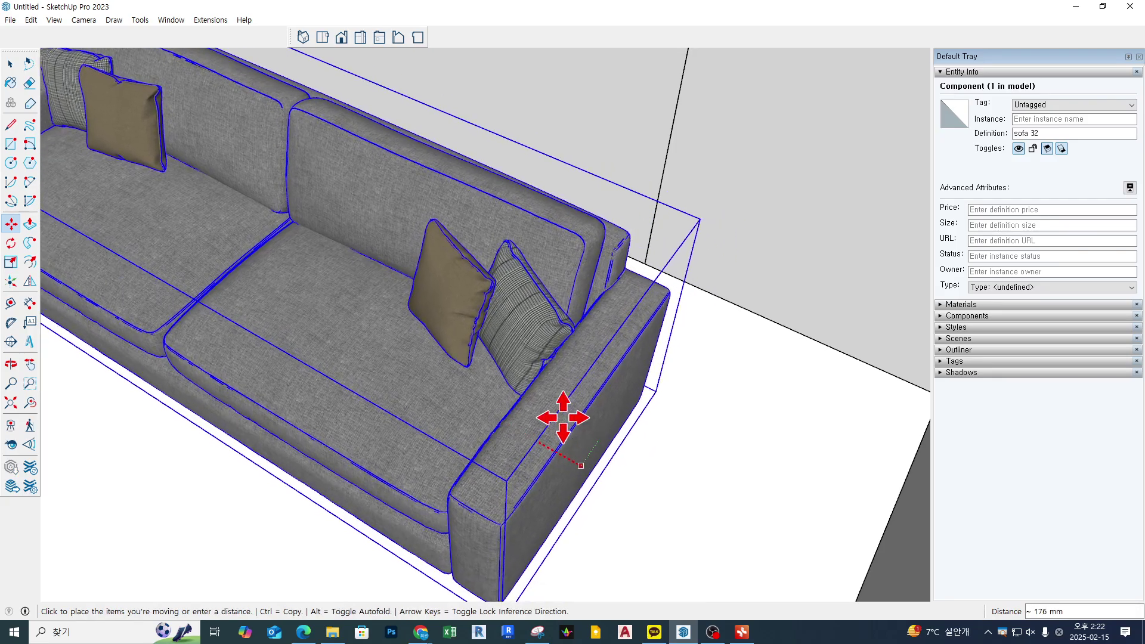
scroll(552, 434, "down", 3)
middle_click_drag(552, 435, 749, 468)
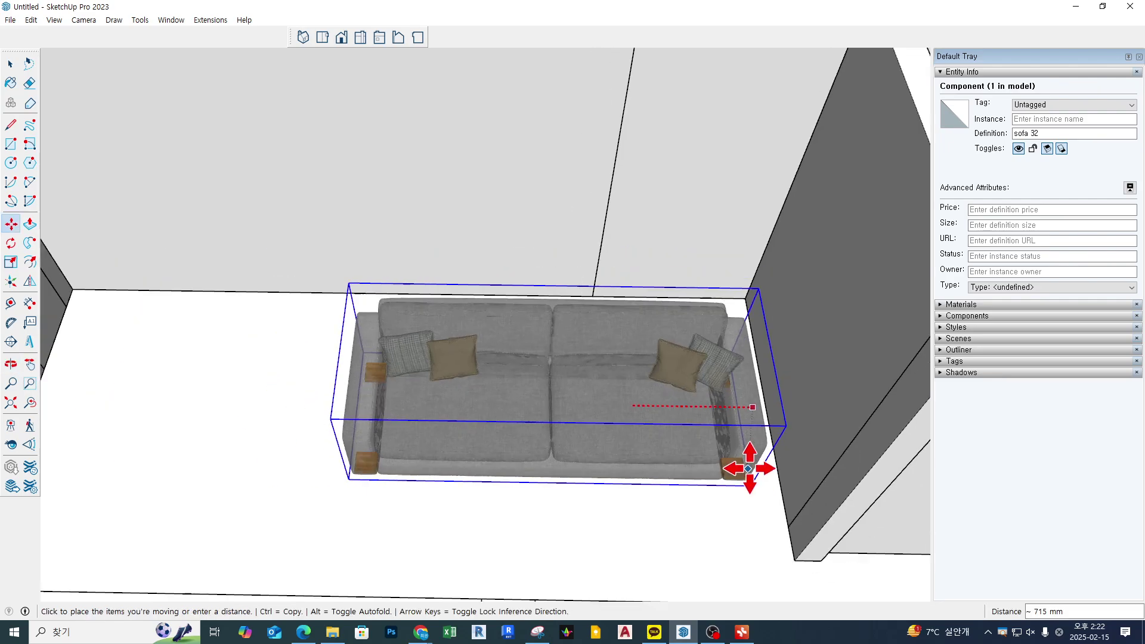
scroll(749, 468, "down", 2)
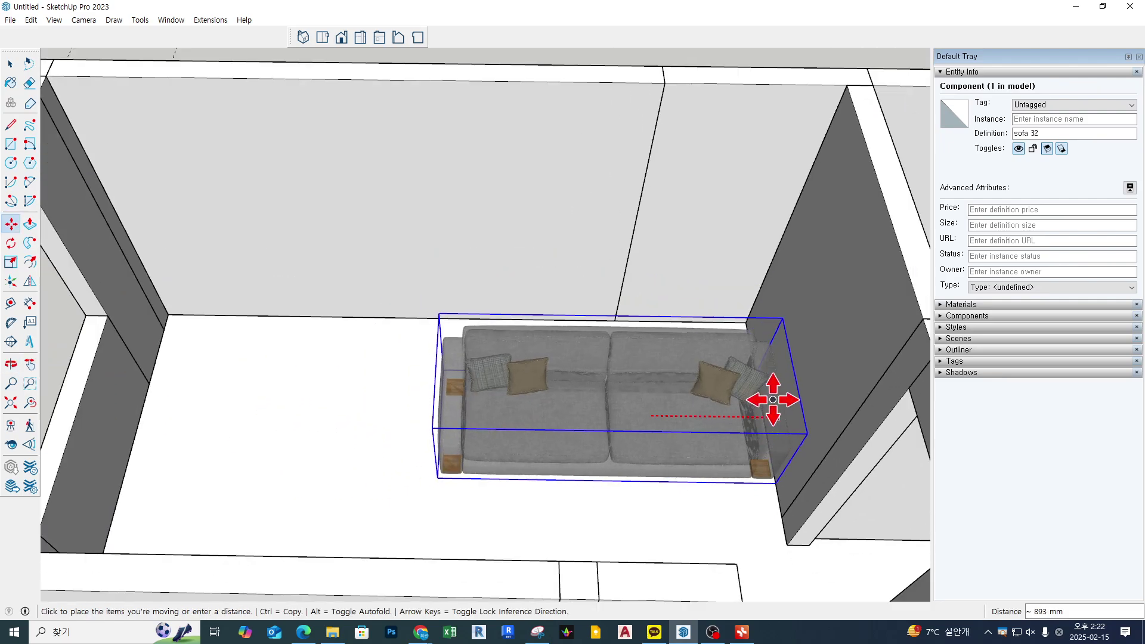
left_click(825, 291)
Move the sofa back along the green axis so its backrest sits against the long wall, and clear the selection
middle_click_drag(348, 378, 650, 387)
scroll(378, 195, "up", 2)
middle_click_drag(378, 194, 421, 320)
scroll(626, 455, "down", 4)
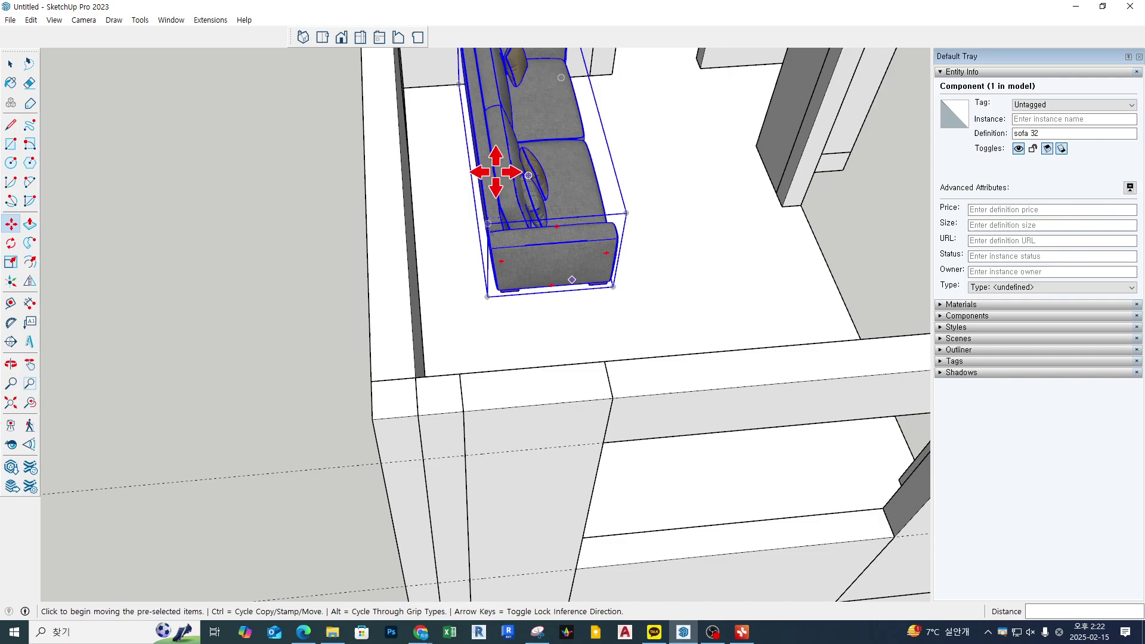
scroll(492, 206, "up", 5)
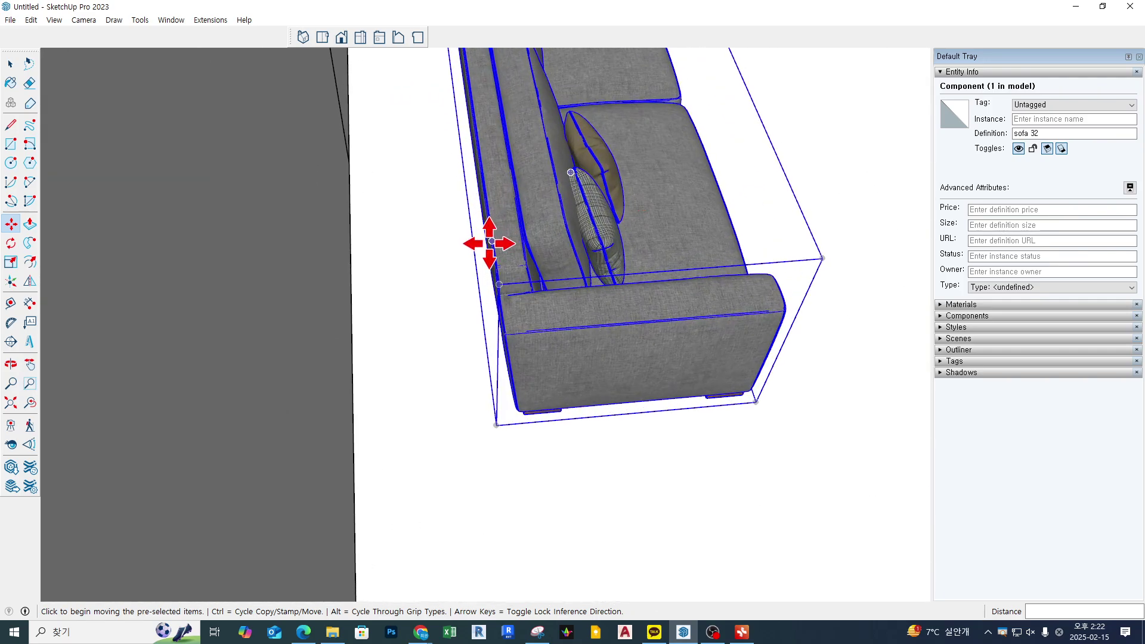
scroll(488, 245, "up", 2)
middle_click_drag(486, 248, 530, 256)
scroll(516, 238, "up", 3)
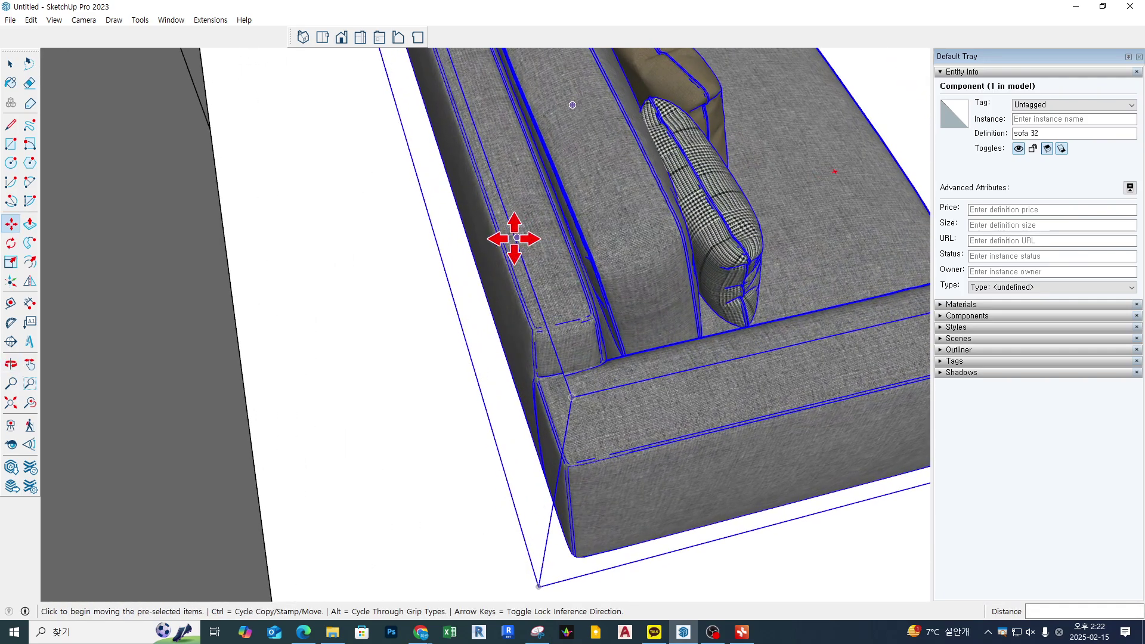
scroll(516, 238, "up", 1)
left_click(495, 245)
scroll(471, 247, "down", 5)
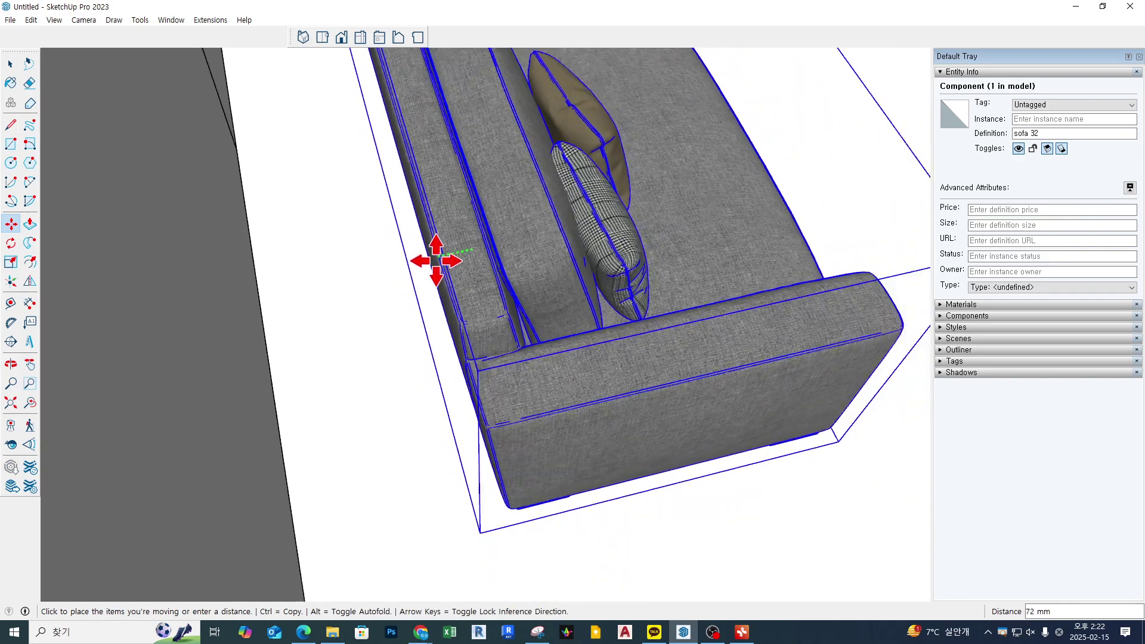
middle_click_drag(436, 260, 269, 277)
scroll(270, 281, "down", 3)
left_click(235, 250)
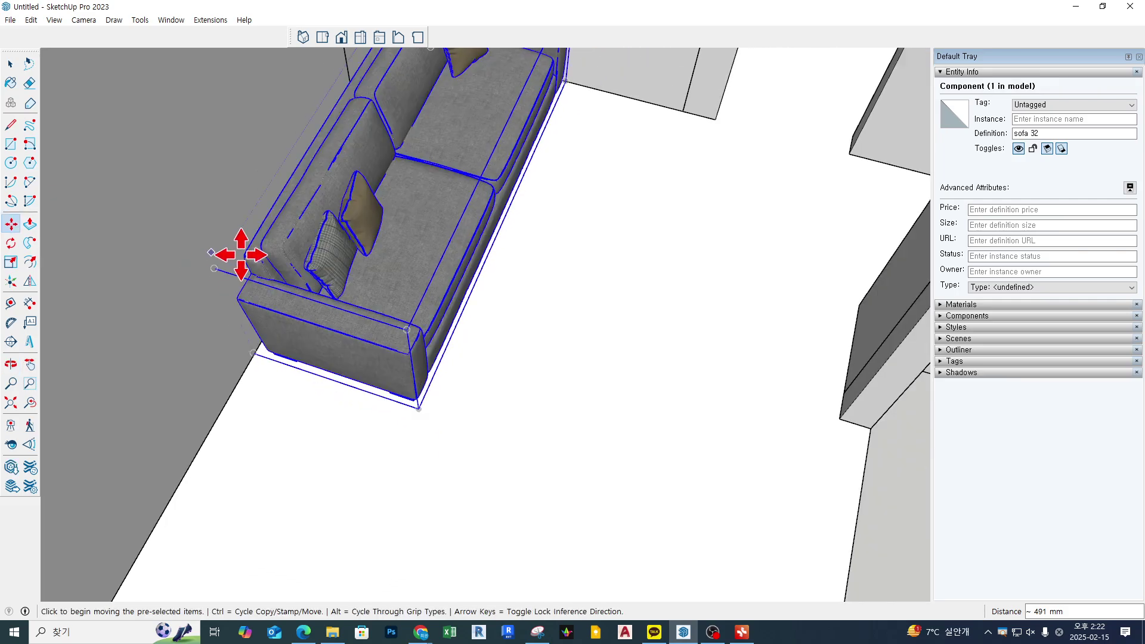
scroll(567, 309, "down", 3)
middle_click_drag(577, 309, 517, 336)
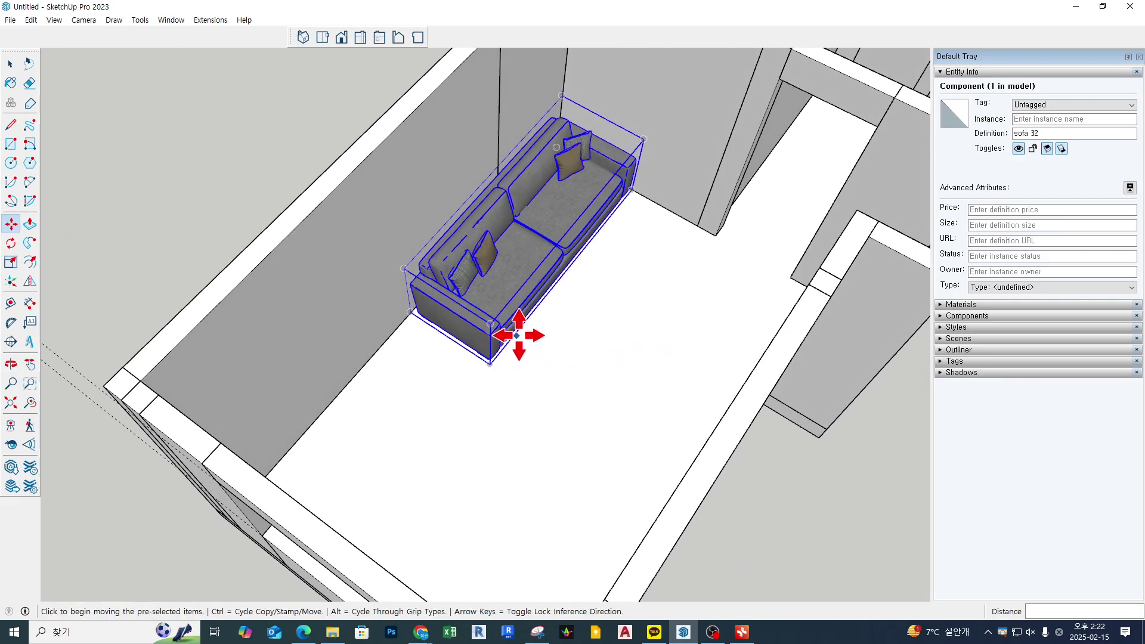
scroll(533, 335, "up", 3)
key("space")
left_click(154, 108)
Examine the sofa's placement in the large room and the surrounding walls from several angles
scroll(600, 343, "down", 2)
scroll(629, 360, "down", 1)
middle_click_drag(644, 377, 609, 320, "shift")
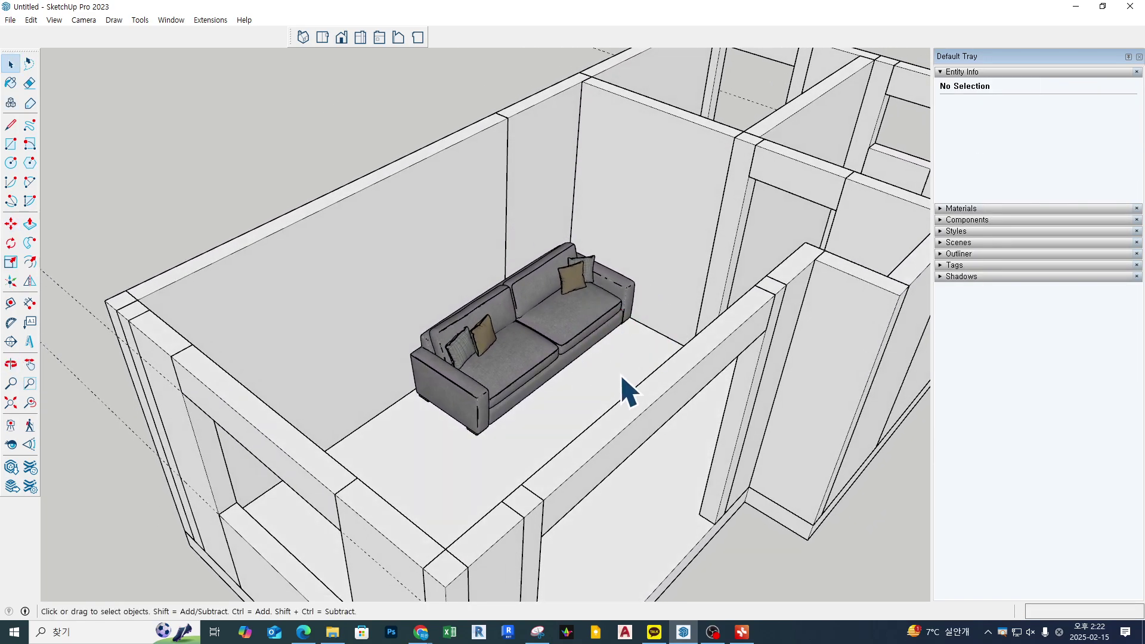
middle_click_drag(678, 219, 593, 231, "shift")
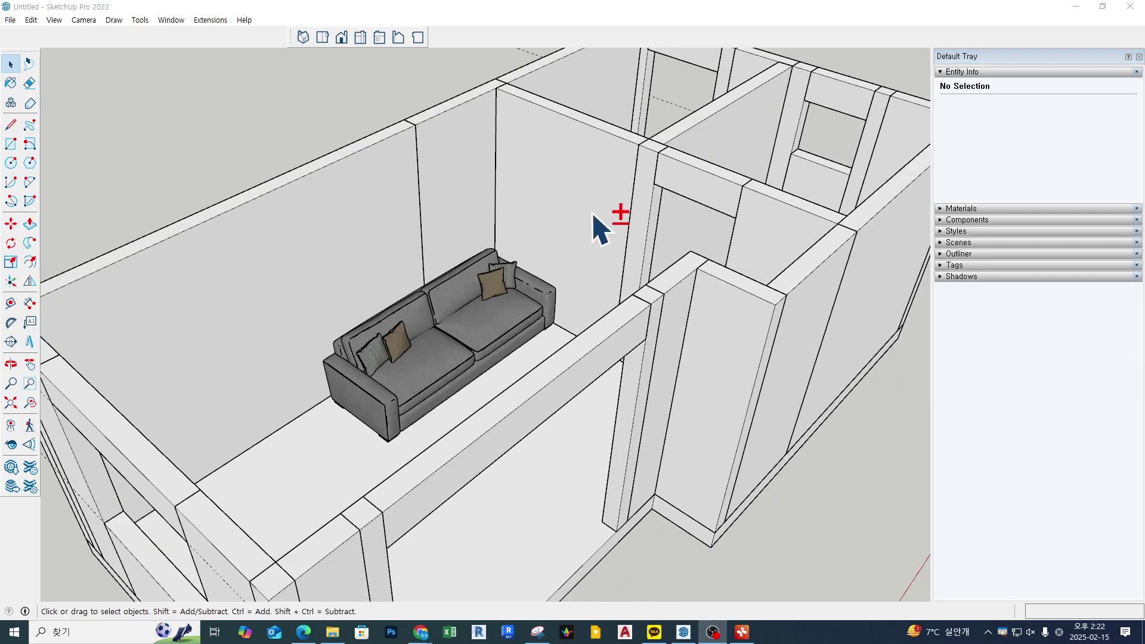
middle_click_drag(662, 238, 614, 246)
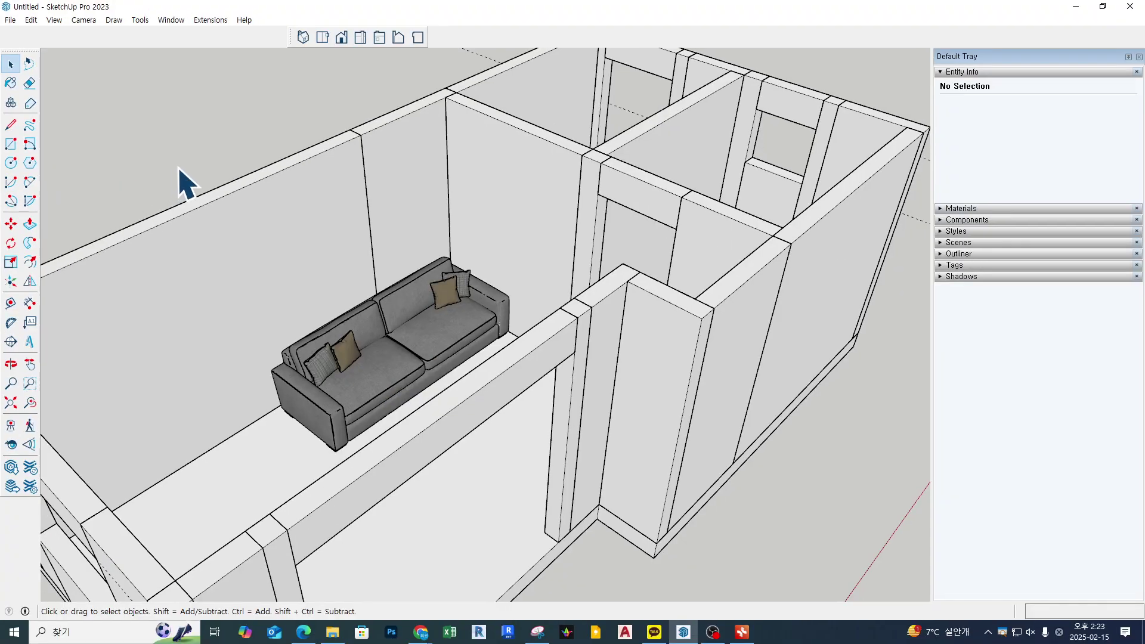
mouse_move(418, 297)
middle_mouse_down()
mouse_move(450, 340)
mouse_move(703, 358)
mouse_move(682, 373)
mouse_move(691, 381)
middle_mouse_up()
key("space")
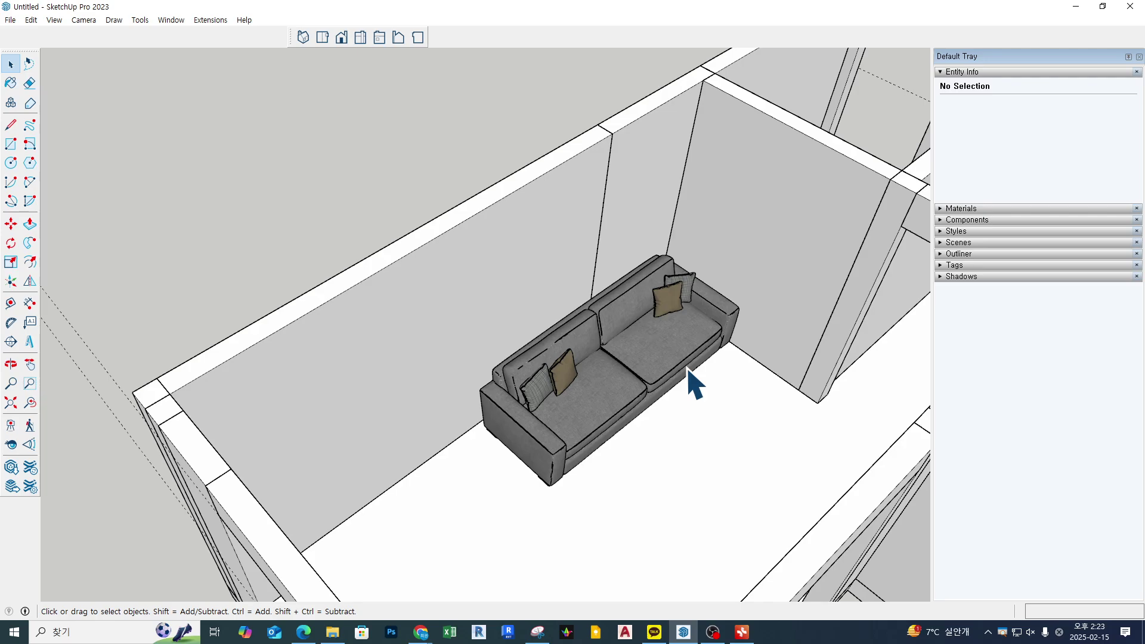
middle_click_drag(737, 424, 690, 417, "shift")
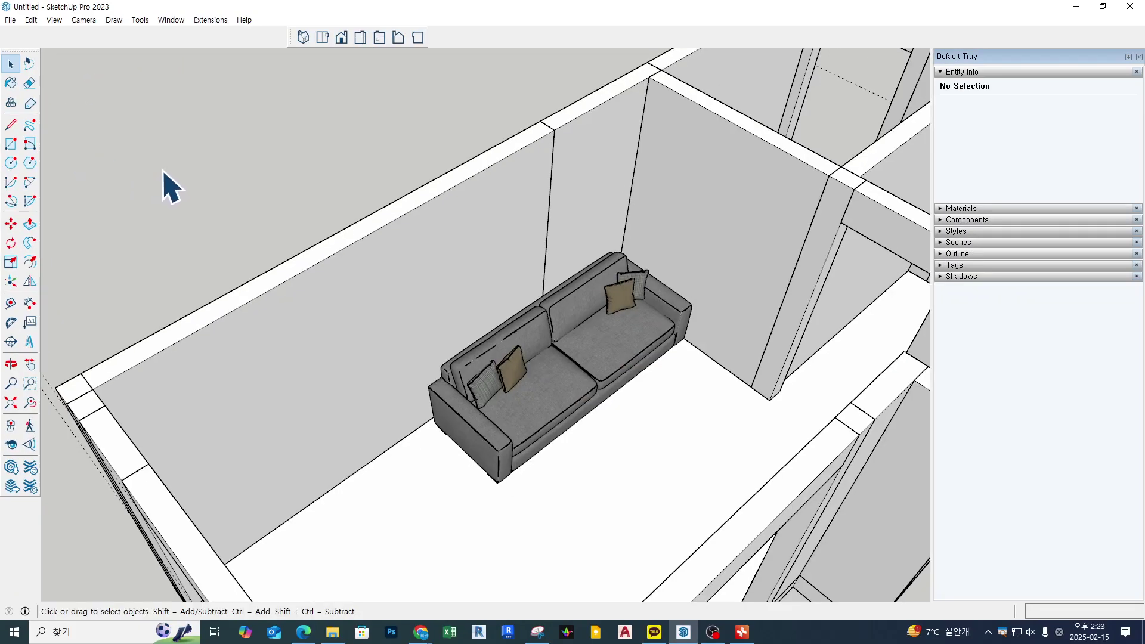
middle_click_drag(169, 184, 235, 163)
middle_click_drag(737, 343, 631, 310, "shift")
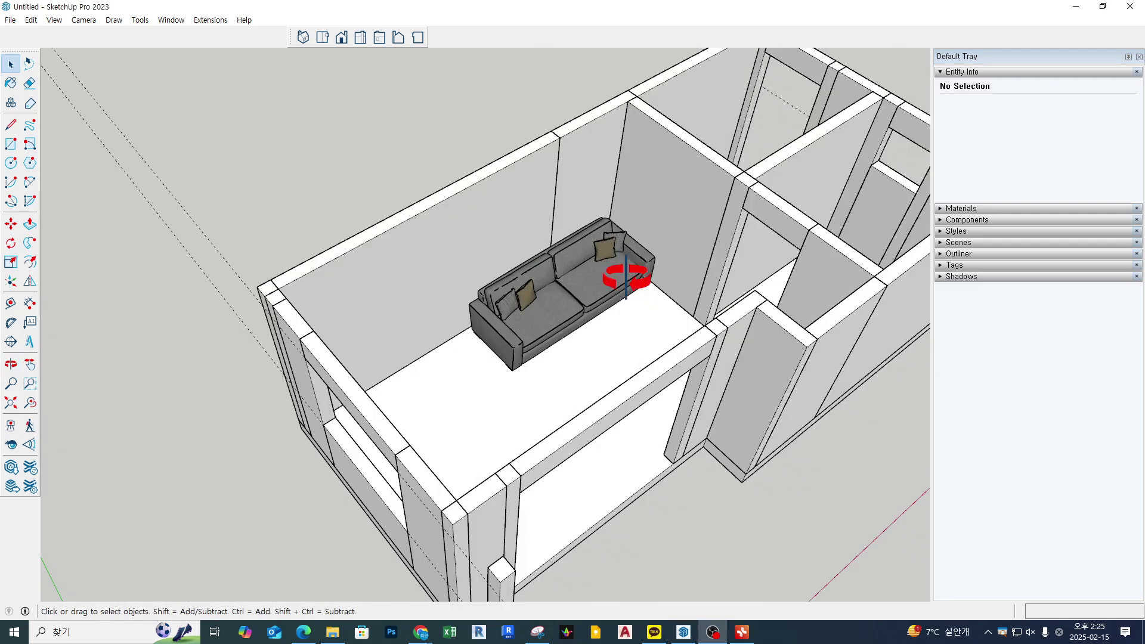
Draw a 2100 × 800 mm rectangle filling the door opening in the wall beyond the sofa
middle_click_drag(627, 277, 769, 167)
scroll(768, 163, "up", 3)
key("r")
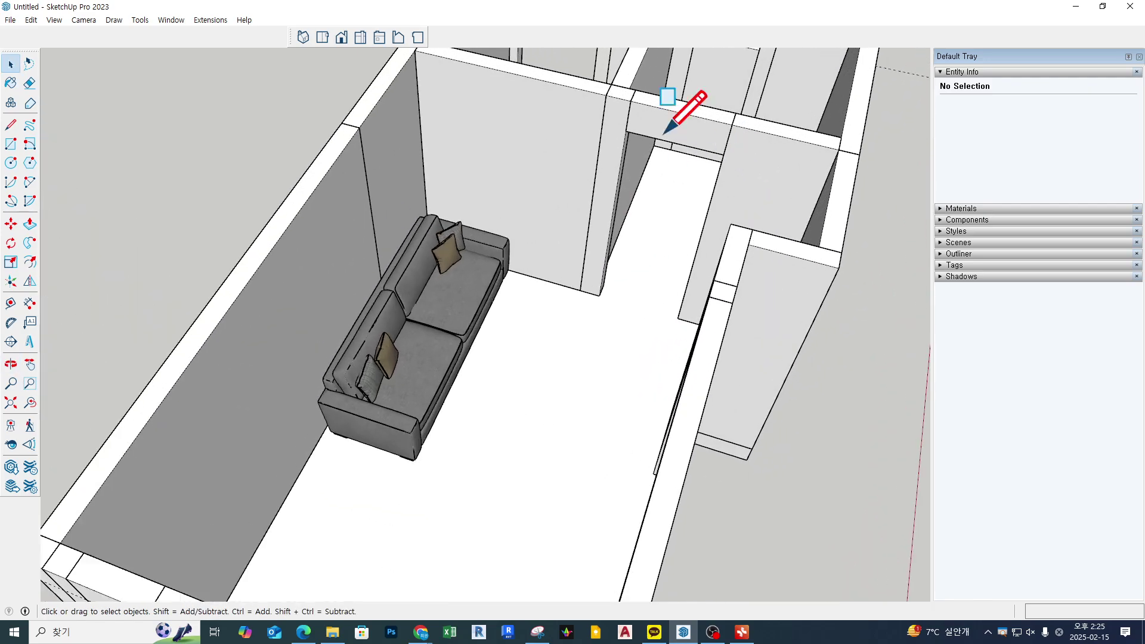
scroll(641, 132, "up", 2)
left_click(620, 131)
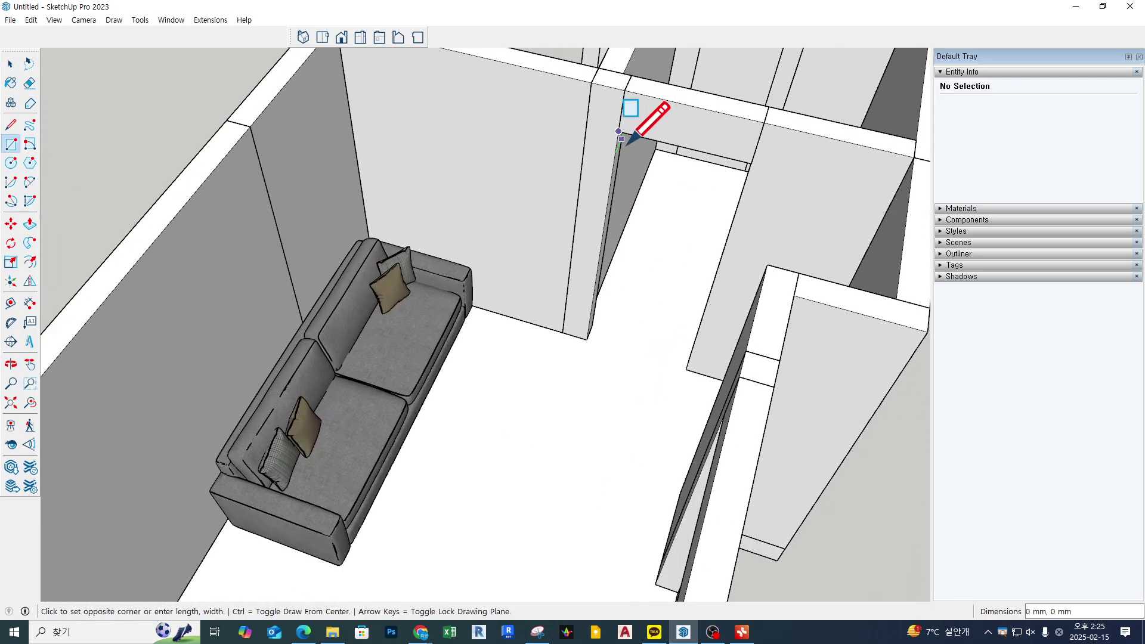
left_click(691, 327)
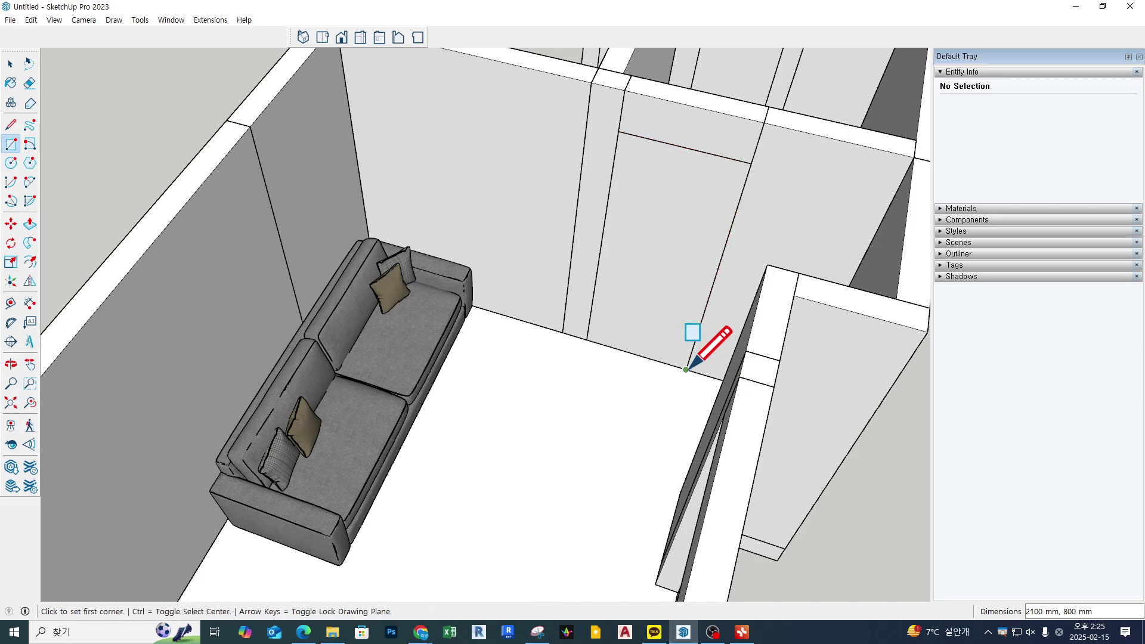
key("space")
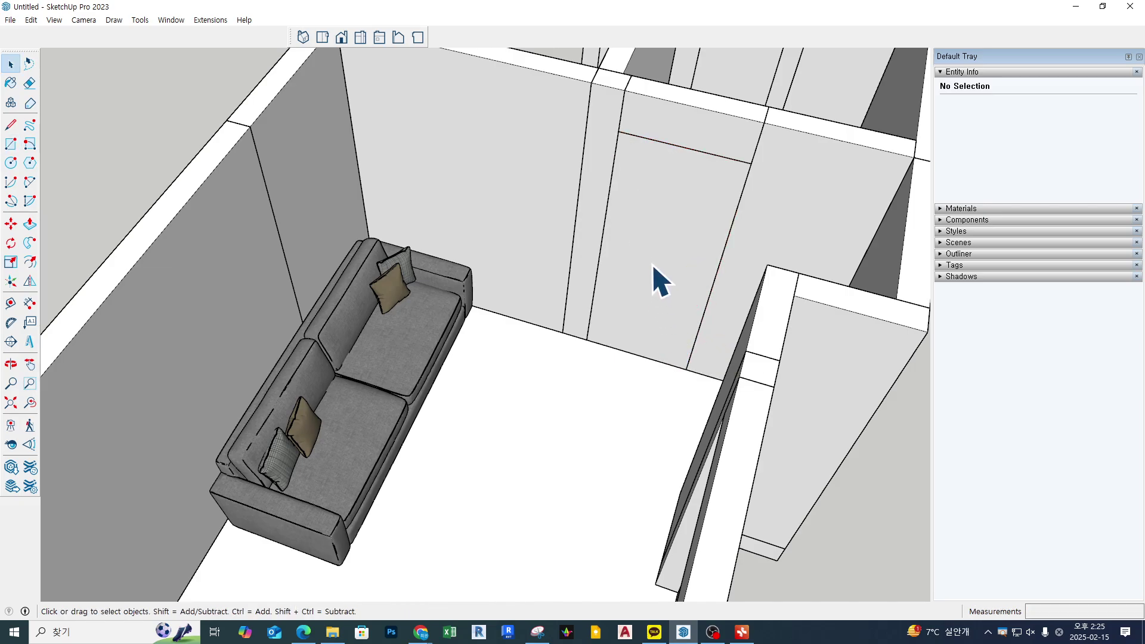
Push/Pull the door rectangle 150 mm to the thickness of the wall
middle_click_drag(653, 265, 639, 250)
key("p")
left_click(640, 247)
left_click(642, 92)
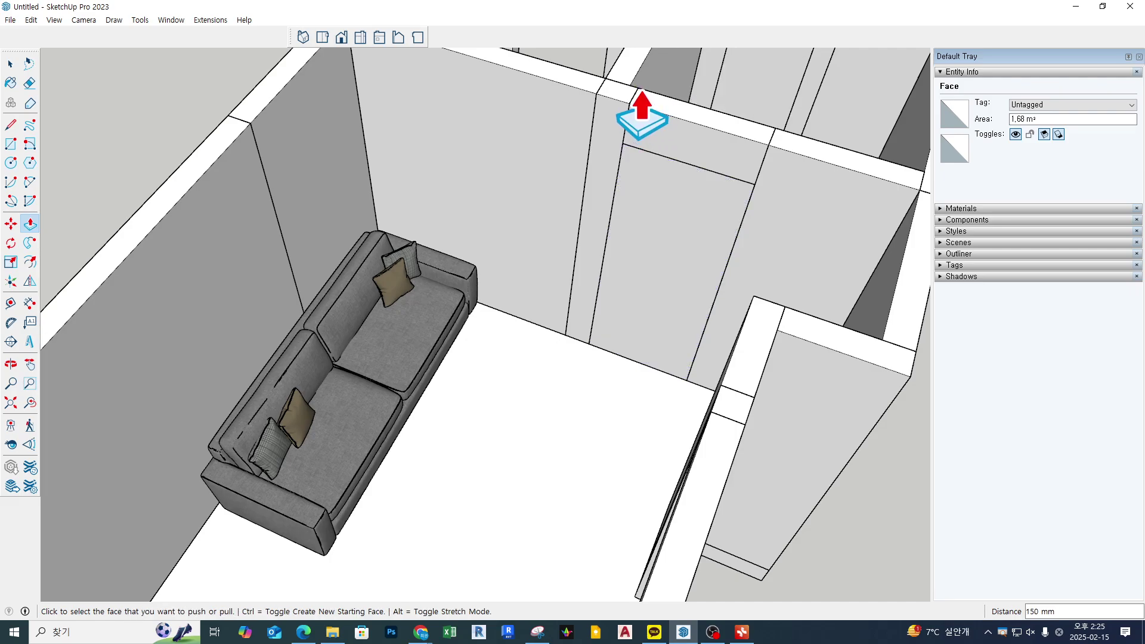
Make the whole door solid a component with the definition name 문 900*2100
key("space")
right_click(681, 256)
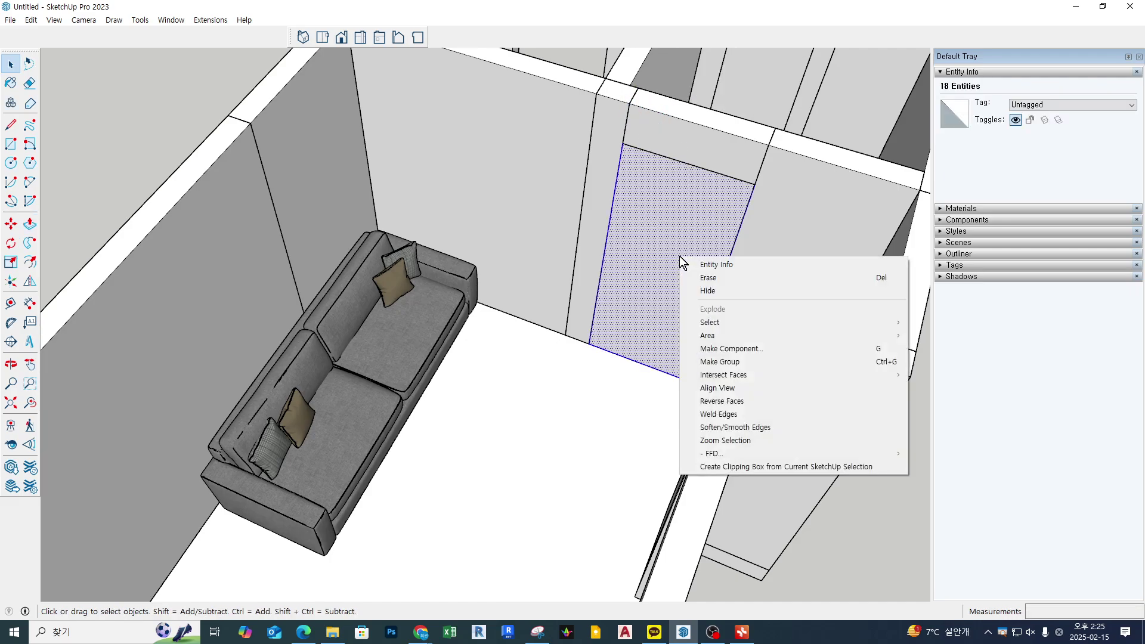
left_click(746, 348)
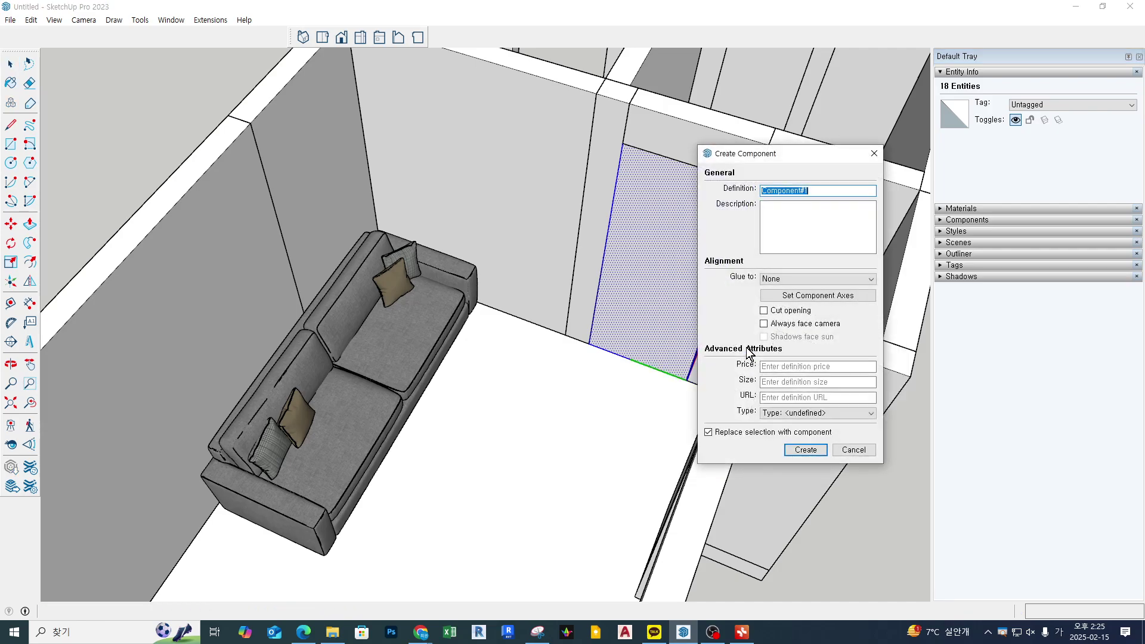
type("ans")
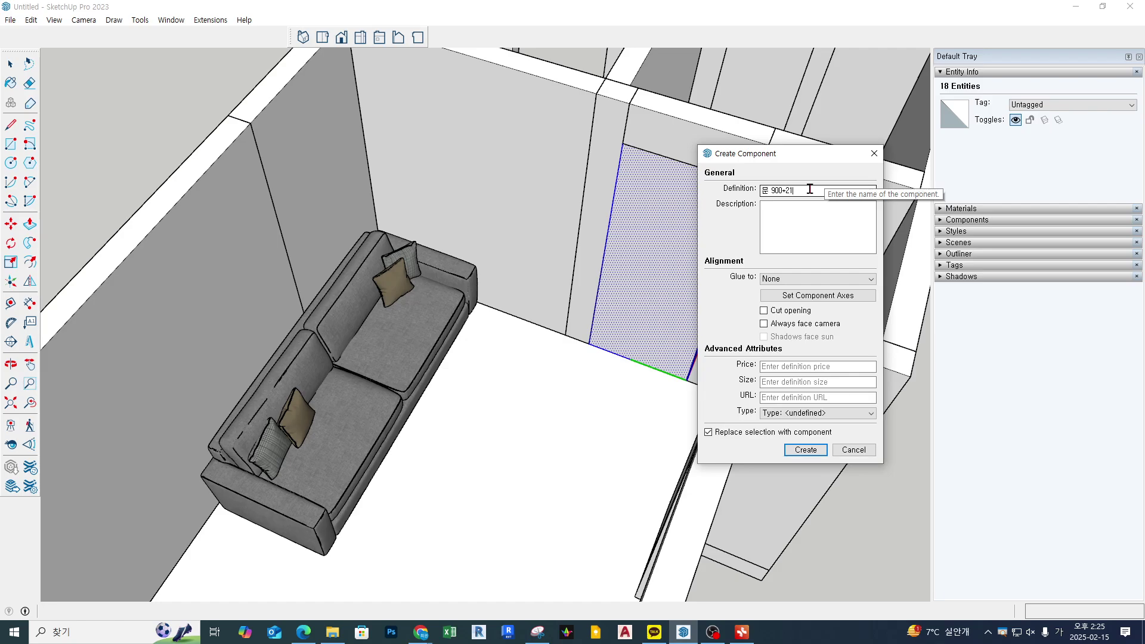
key("Return")
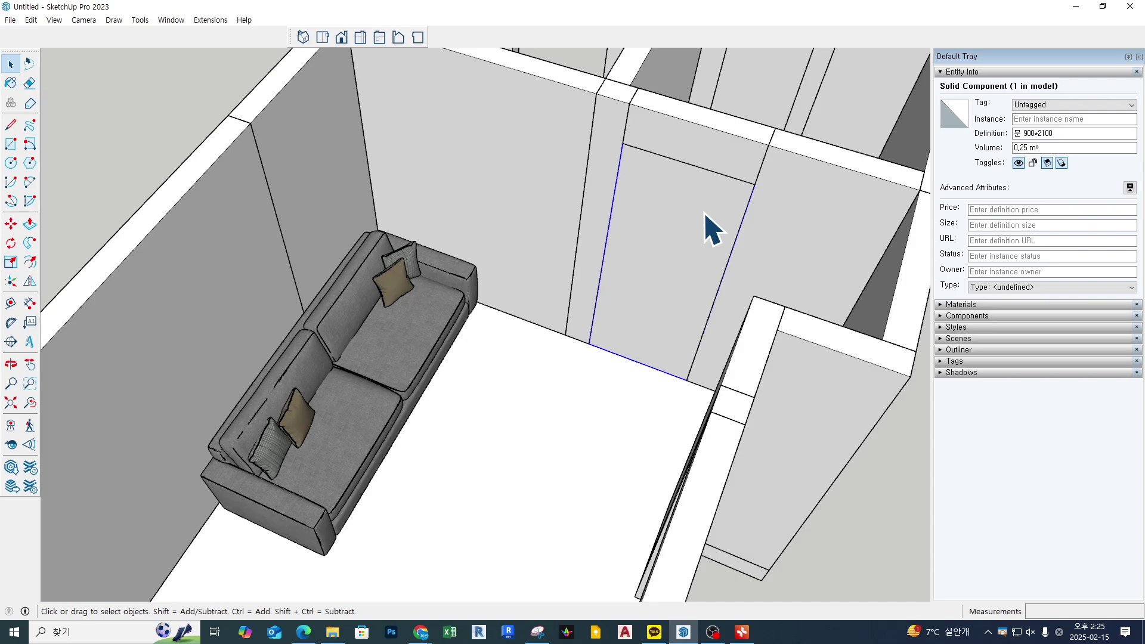
Save the door component as the separate file 문 900_2100.skp on the Desktop
right_click(704, 214)
left_click(800, 363)
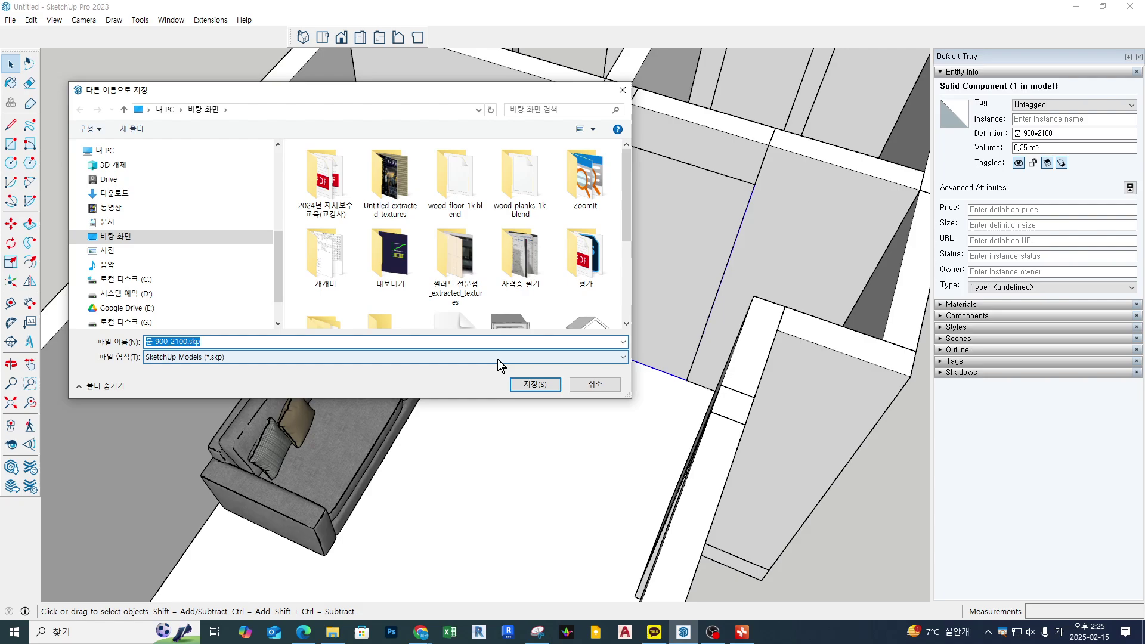
left_click(532, 385)
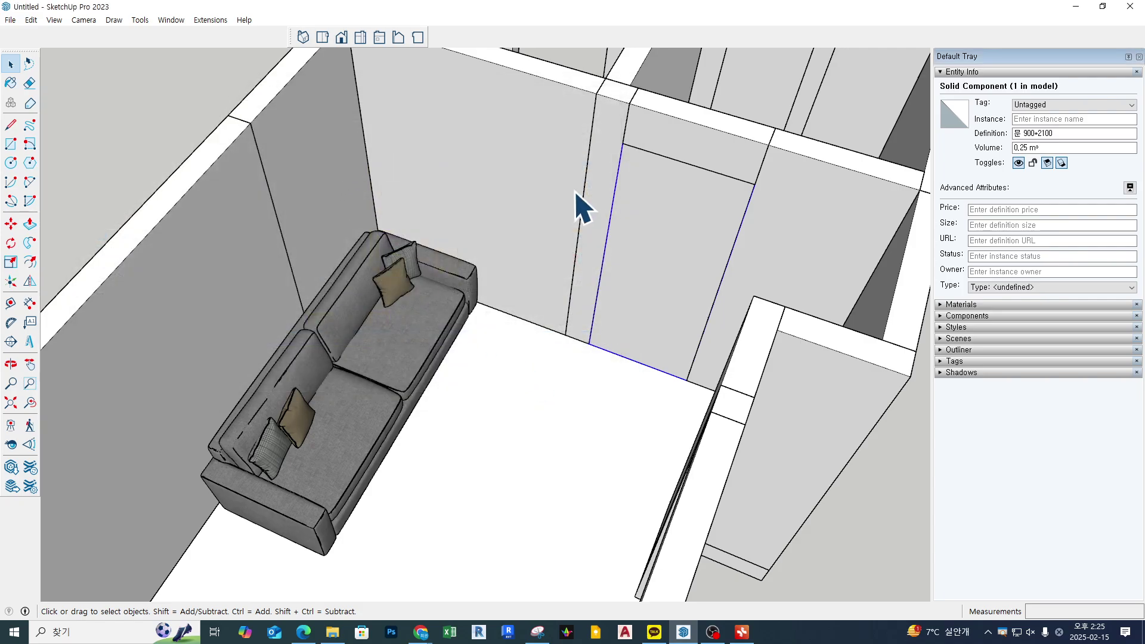
Save the house model to the Desktop as ㅁㅁㅁㅁ.skp, declining to overwrite the existing Untitled.skp
mouse_move(566, 224)
middle_mouse_down()
mouse_move(467, 204)
mouse_move(549, 231)
middle_mouse_up()
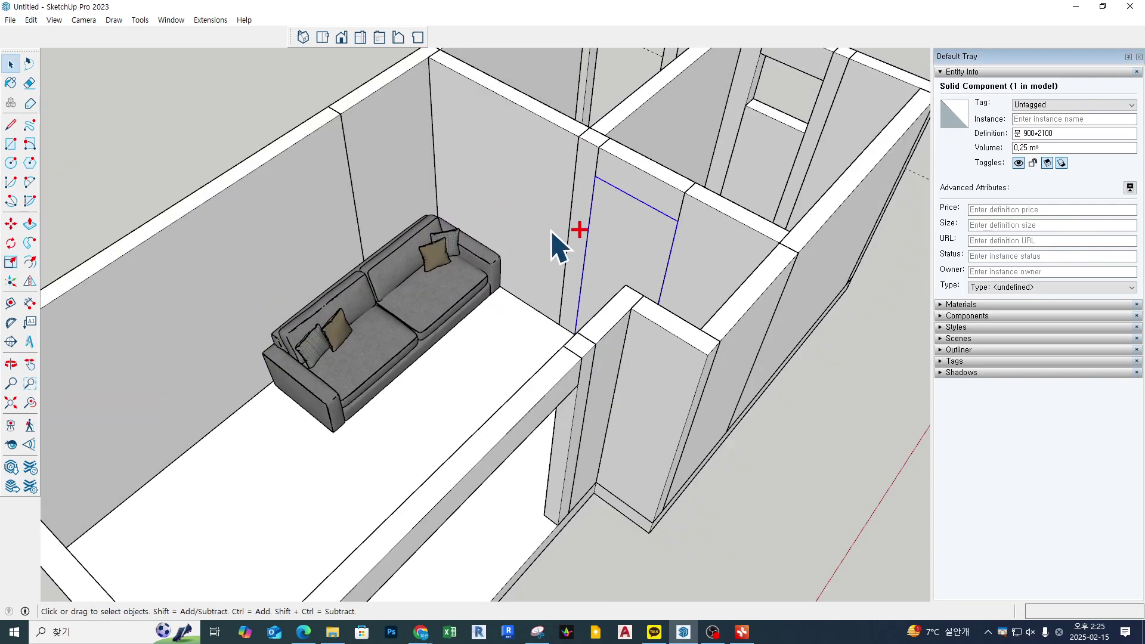
key("ctrl+shift+s")
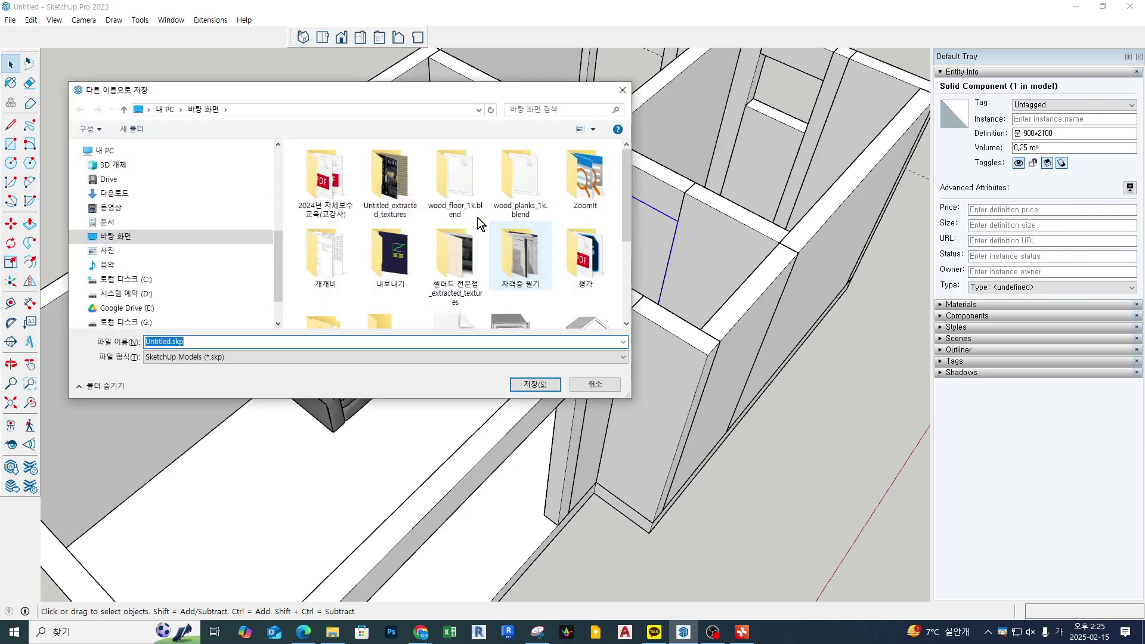
left_click(534, 384)
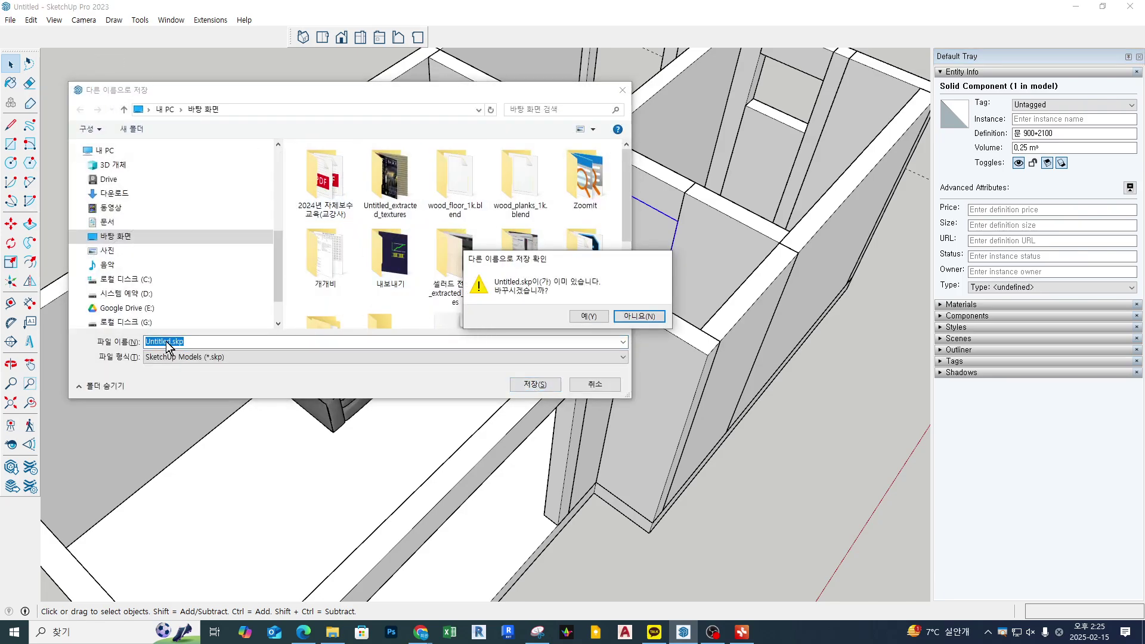
key("Return")
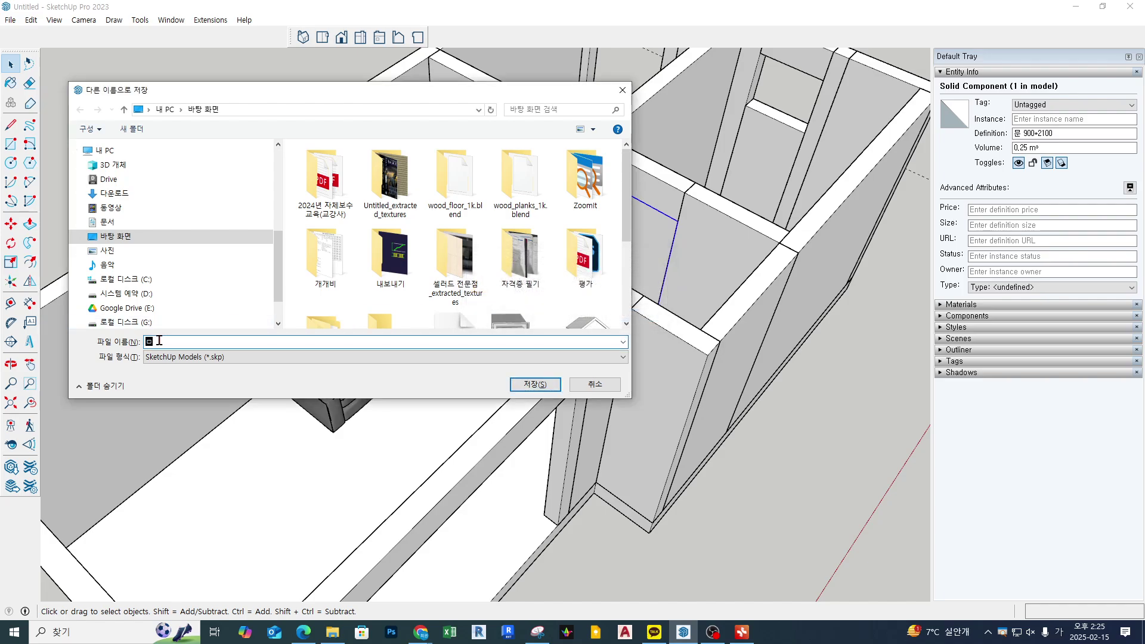
type("ㅁㅁㅁ")
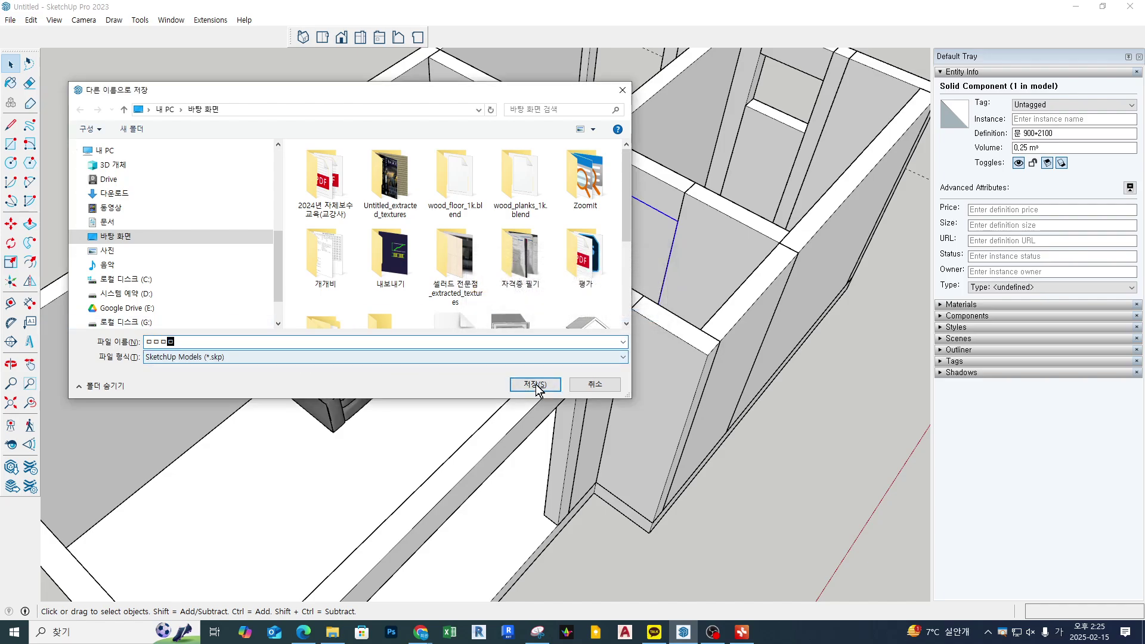
left_click(535, 385)
Open the door component file 문 900_2100.skp from the Desktop
left_click(31, 21)
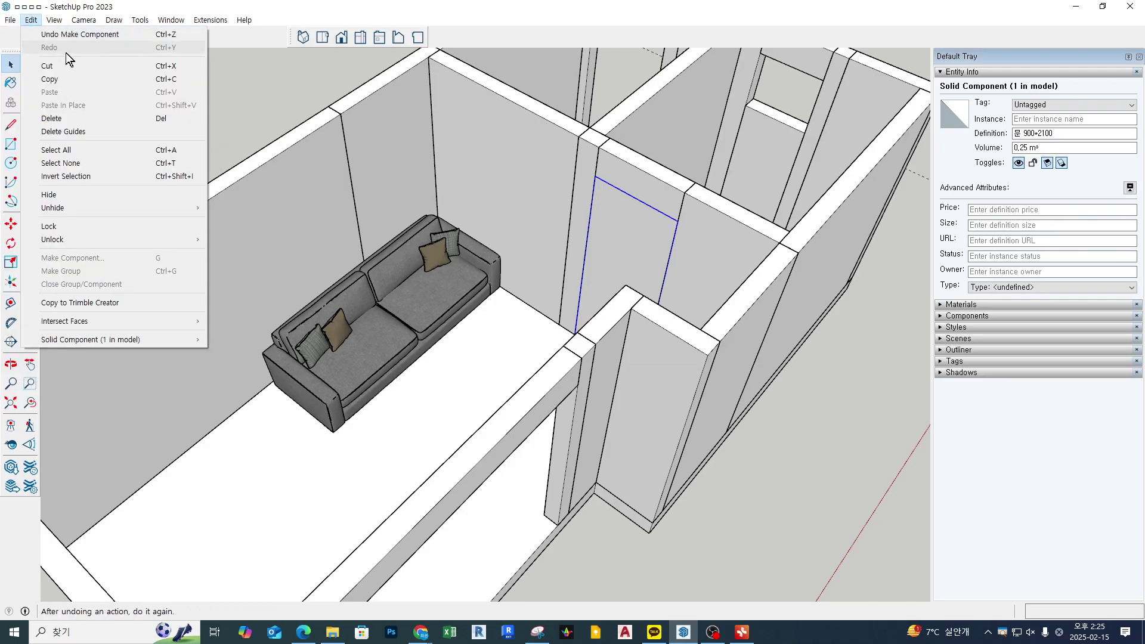
mouse_move(13, 23)
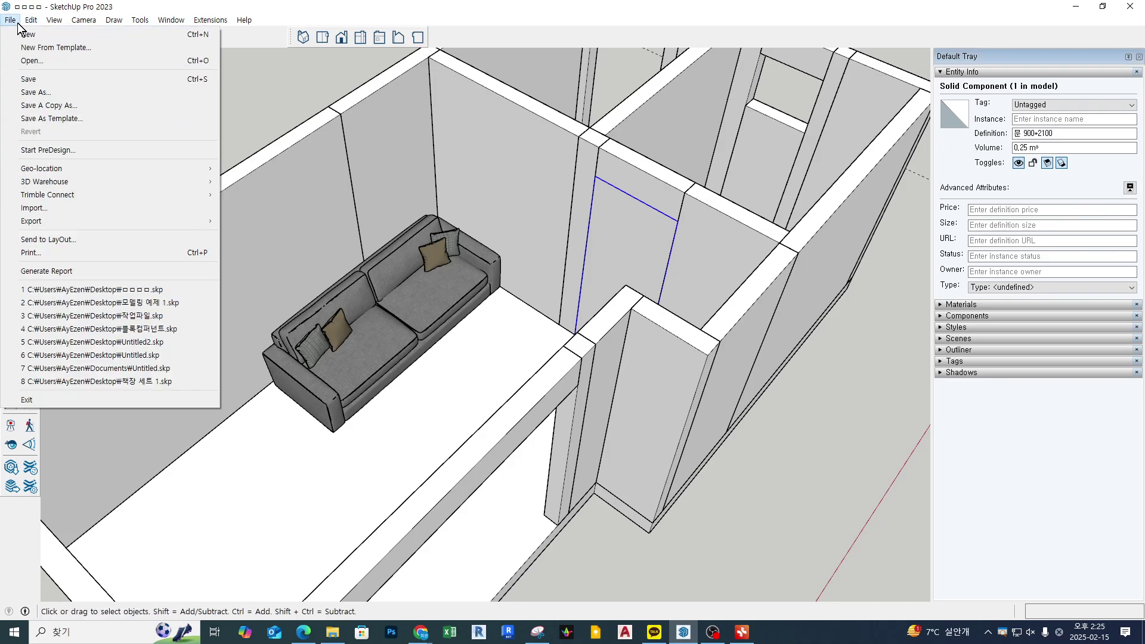
left_click(48, 60)
scroll(535, 316, "down", 1)
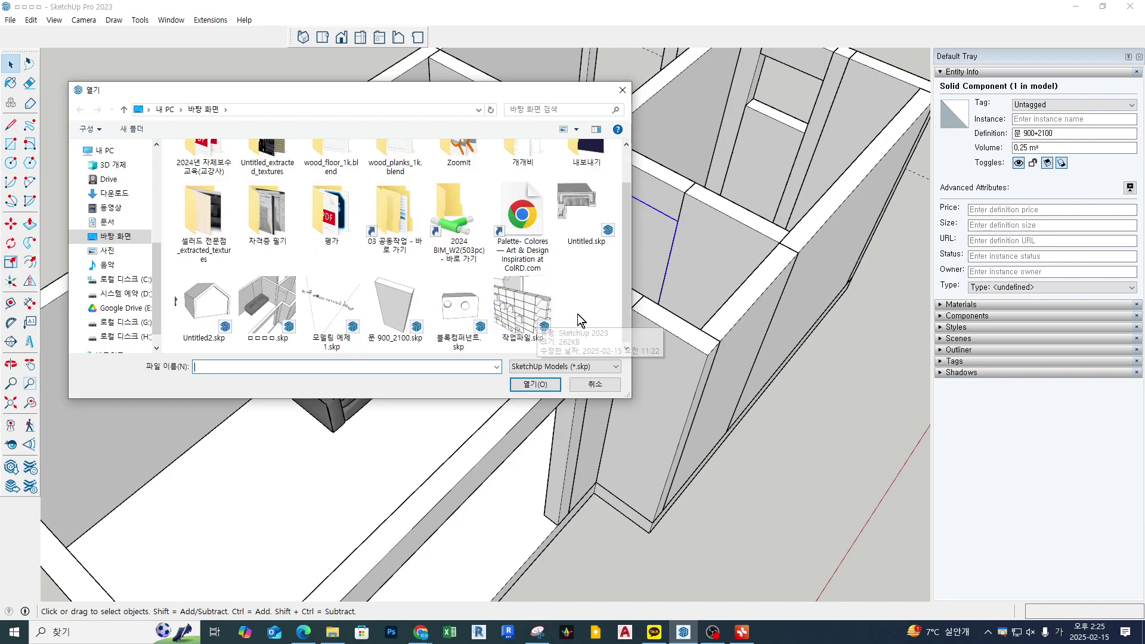
double_click(395, 310)
middle_click_drag(658, 161, 686, 167)
key("r")
key("space")
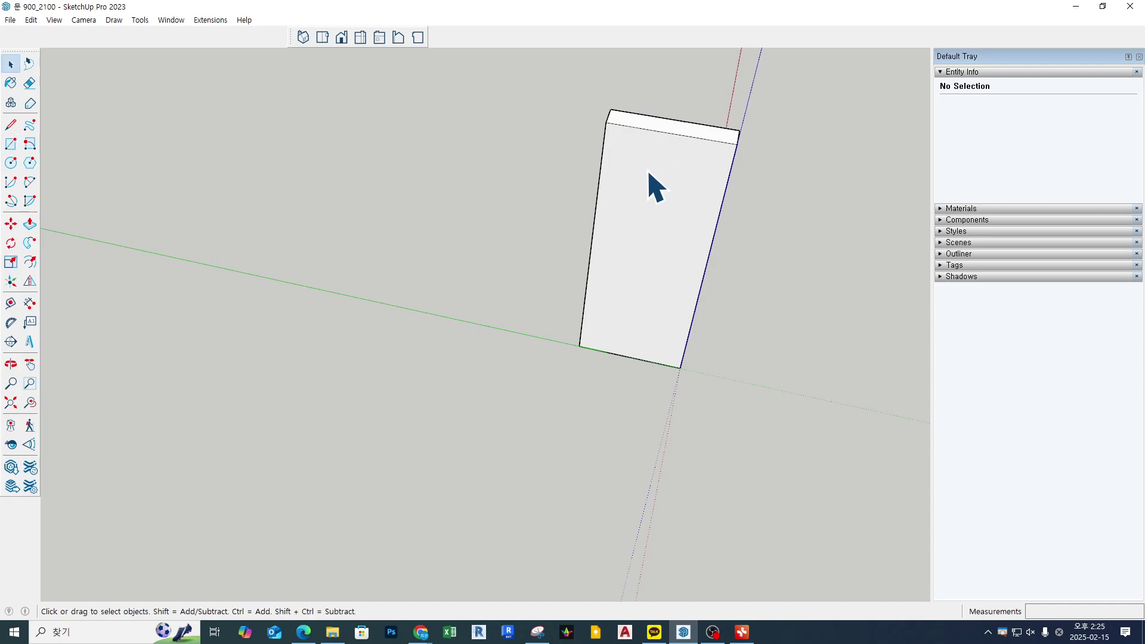
Offset the outline of the door's front face inward to form a narrow frame border
left_click(29, 262)
left_click(601, 225)
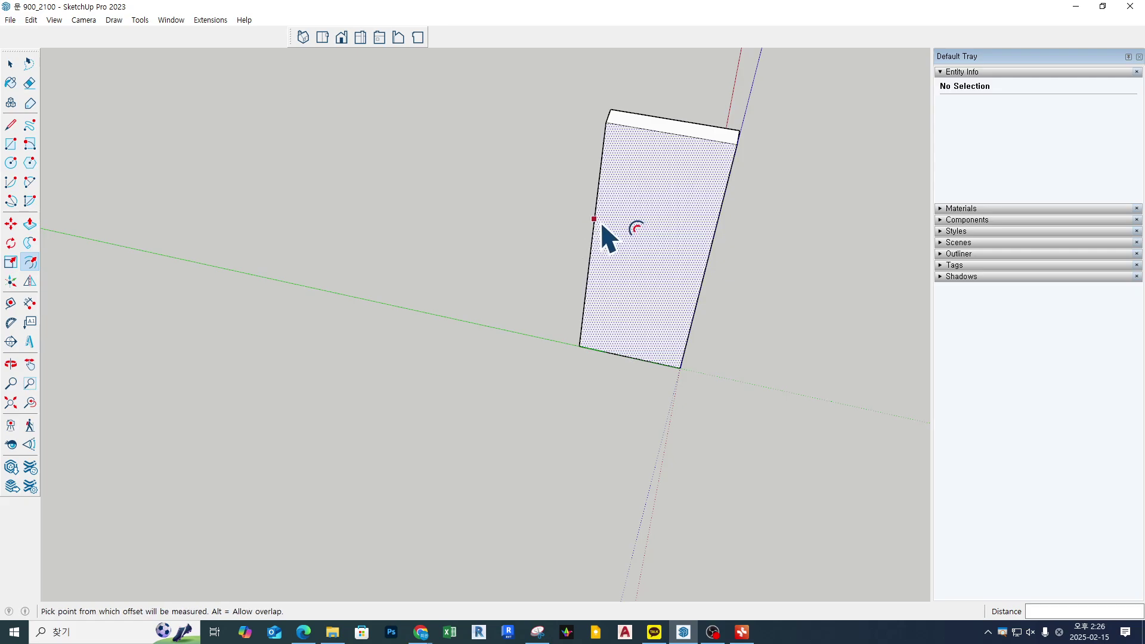
left_click(602, 226)
key("space")
Push the inner face 150 mm through the door to cut an opening inside the frame
key("p")
middle_click_drag(684, 299, 655, 258)
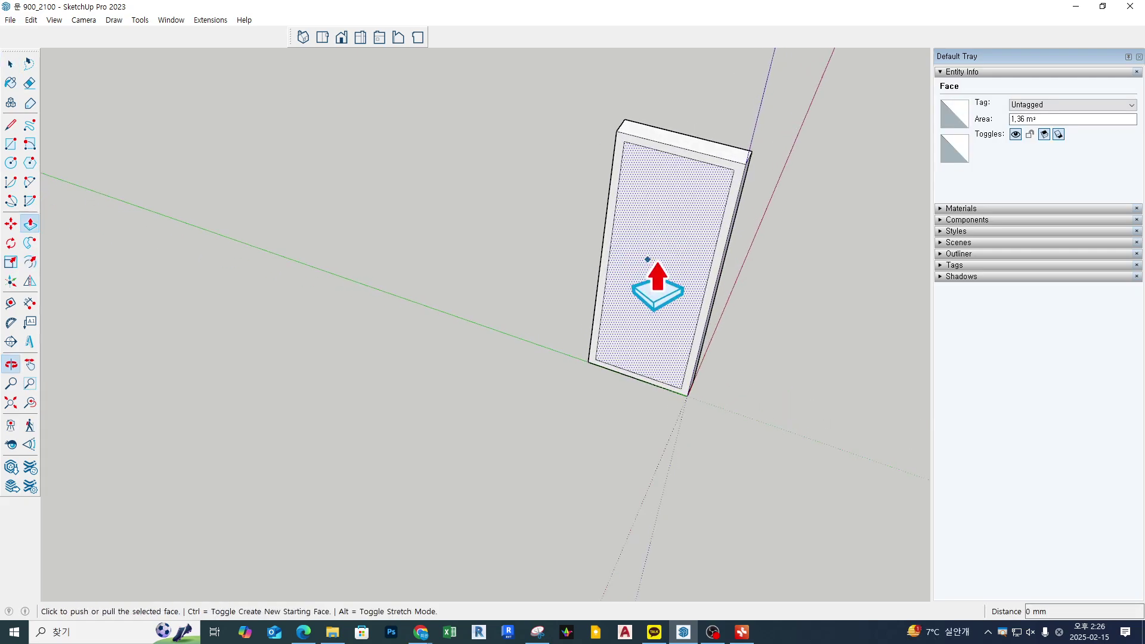
left_click(657, 257)
left_click(642, 242)
key("space")
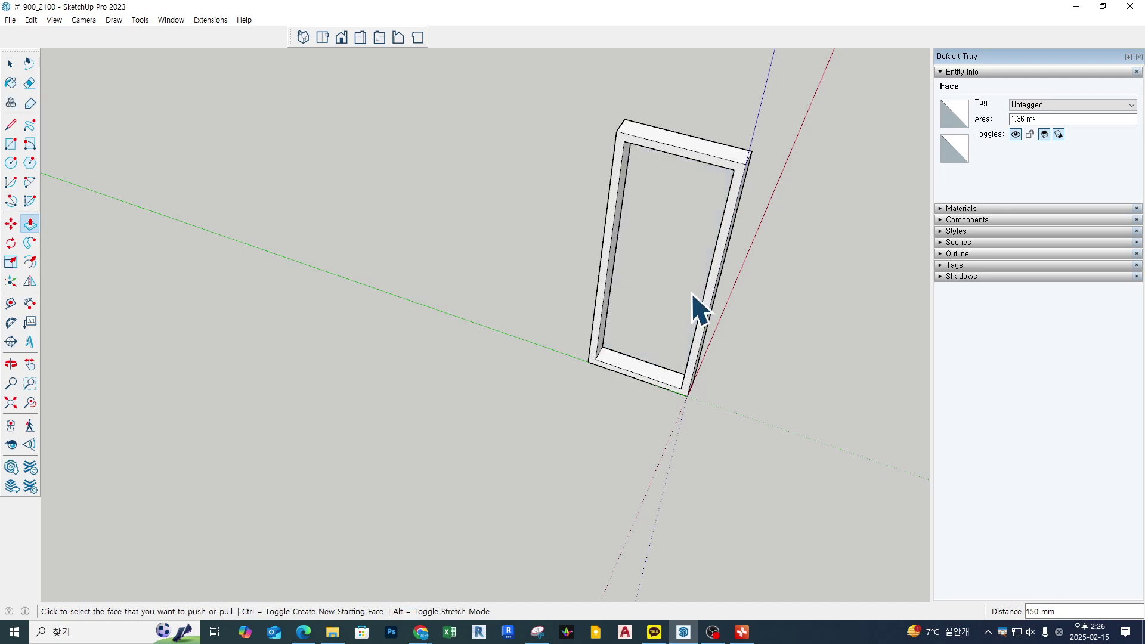
Push the top face of the frame's bottom sill down to the base of the frame
middle_click_drag(693, 374, 636, 343)
key("p")
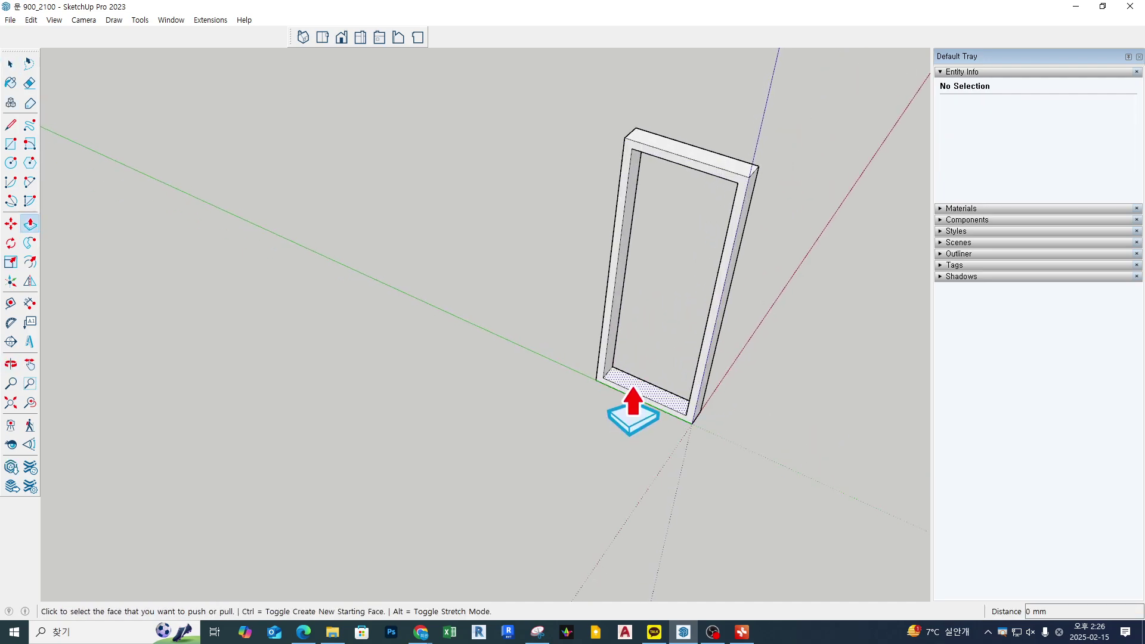
left_click(629, 409)
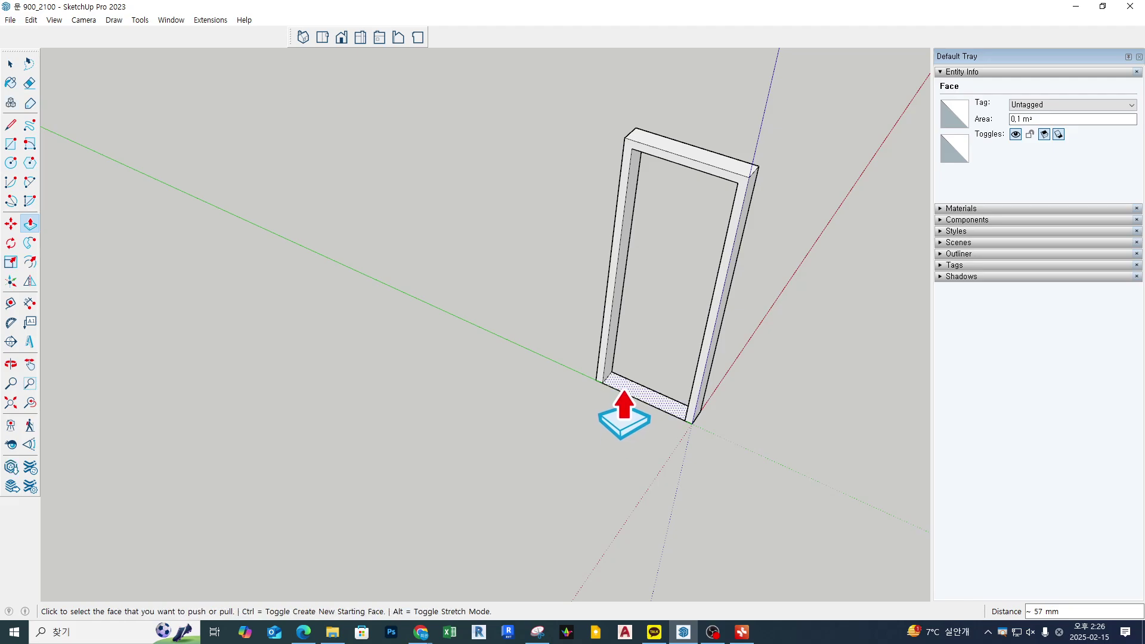
left_click(623, 390)
left_click(601, 384)
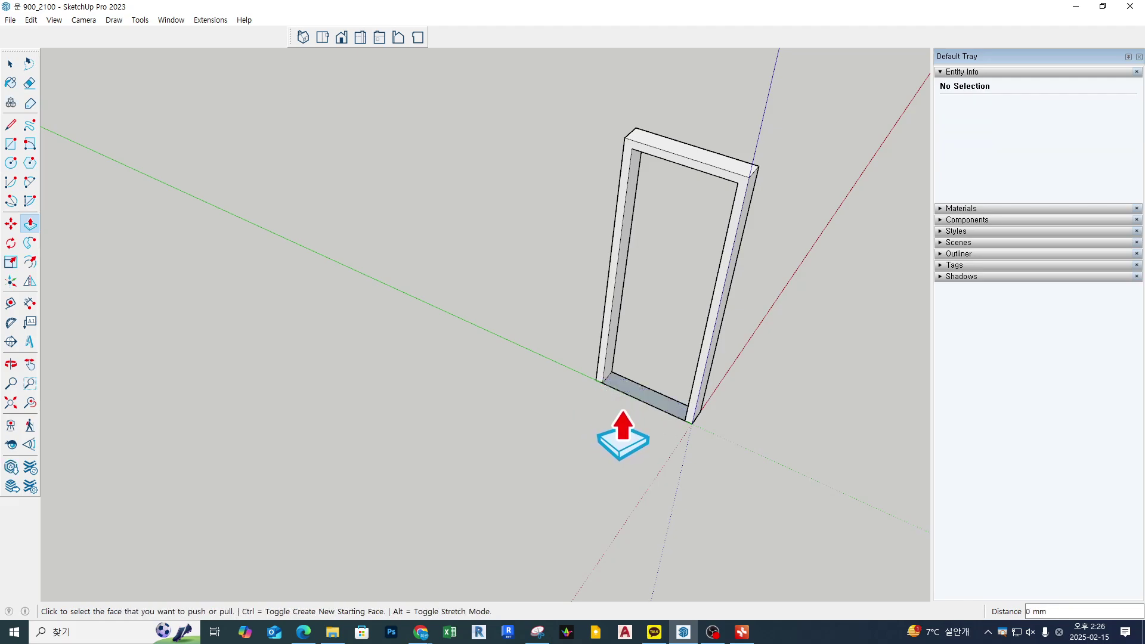
Erase the leftover sill face at the base of the opening and group the whole door frame
key("e")
left_click_drag(625, 411, 651, 348)
key("space")
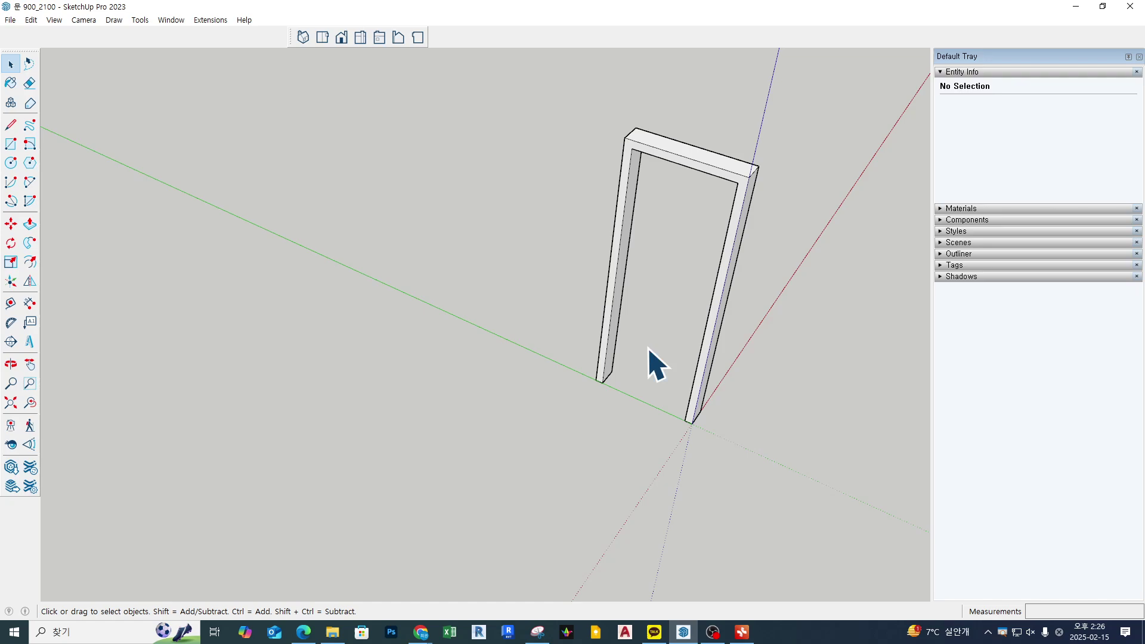
triple_click(615, 340)
key("ctrl+g")
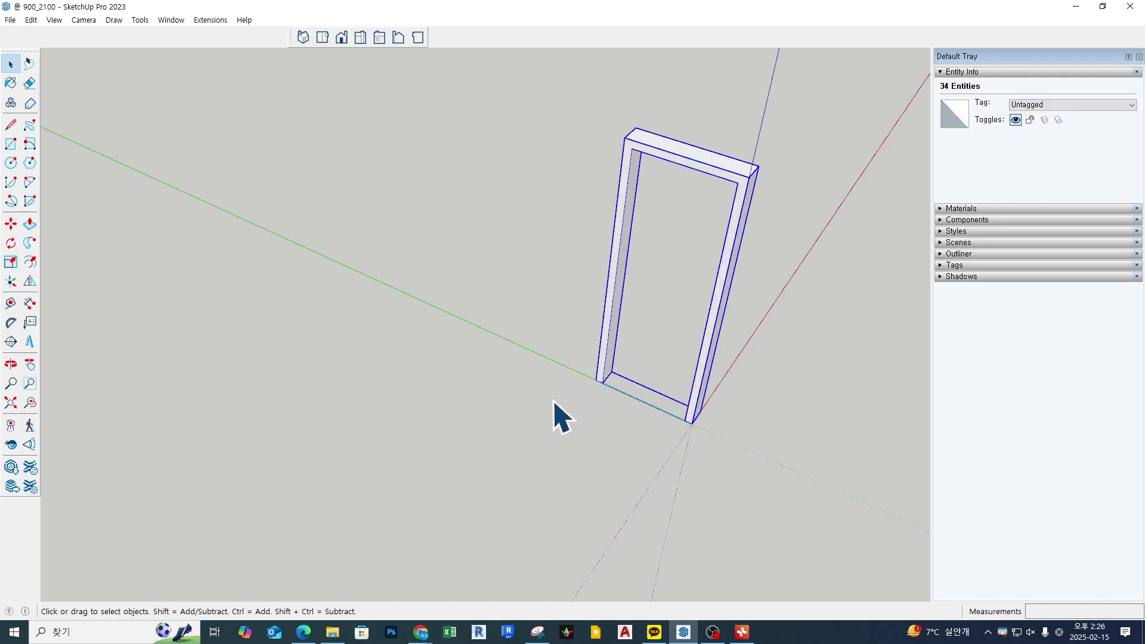
Draw a rectangle filling the frame's opening and extrude it into a thin door panel
left_click(554, 401)
key("r")
left_click(603, 383)
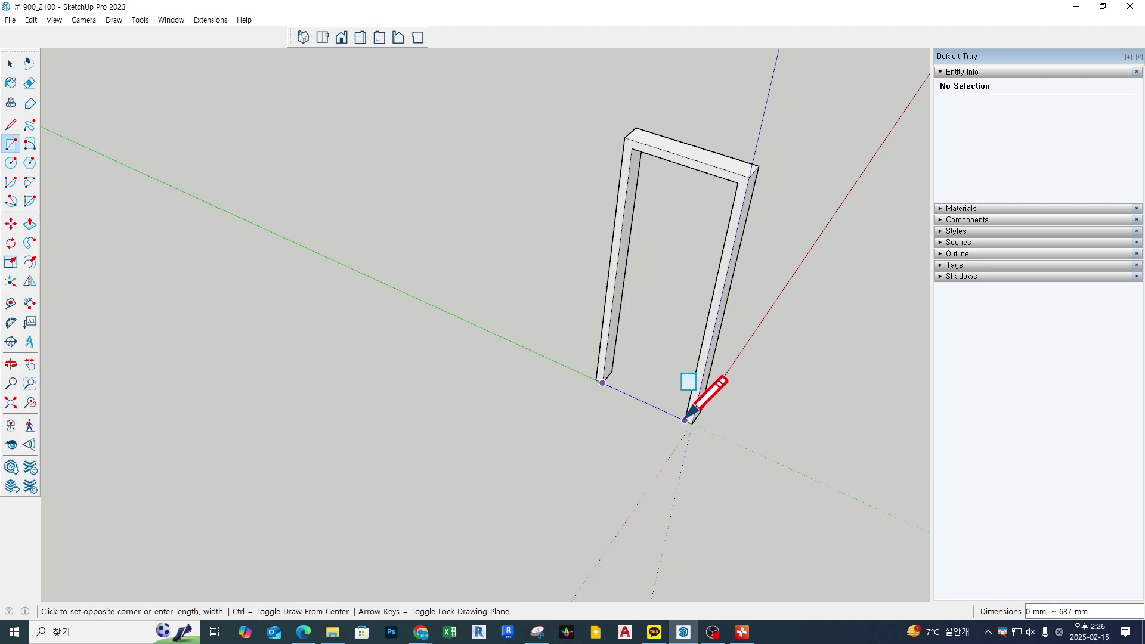
left_click(728, 177)
scroll(697, 226, "up", 1)
key("p")
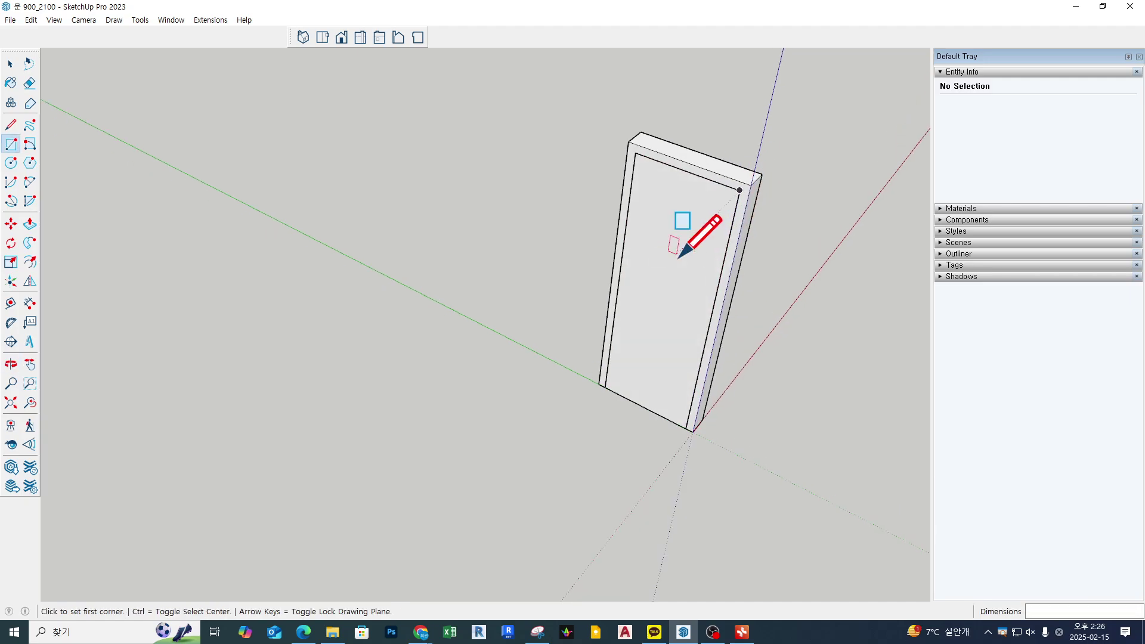
scroll(668, 262, "up", 2)
left_click(663, 277)
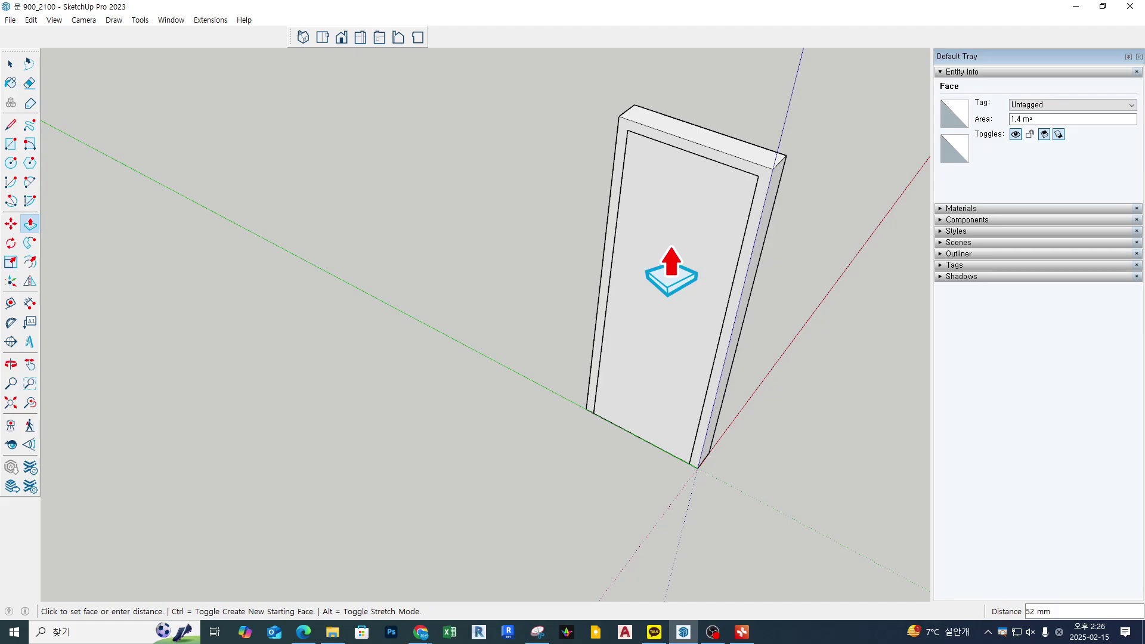
key("Return")
Select the entire door panel with its connected geometry and make it a group
key("space")
left_click(672, 250)
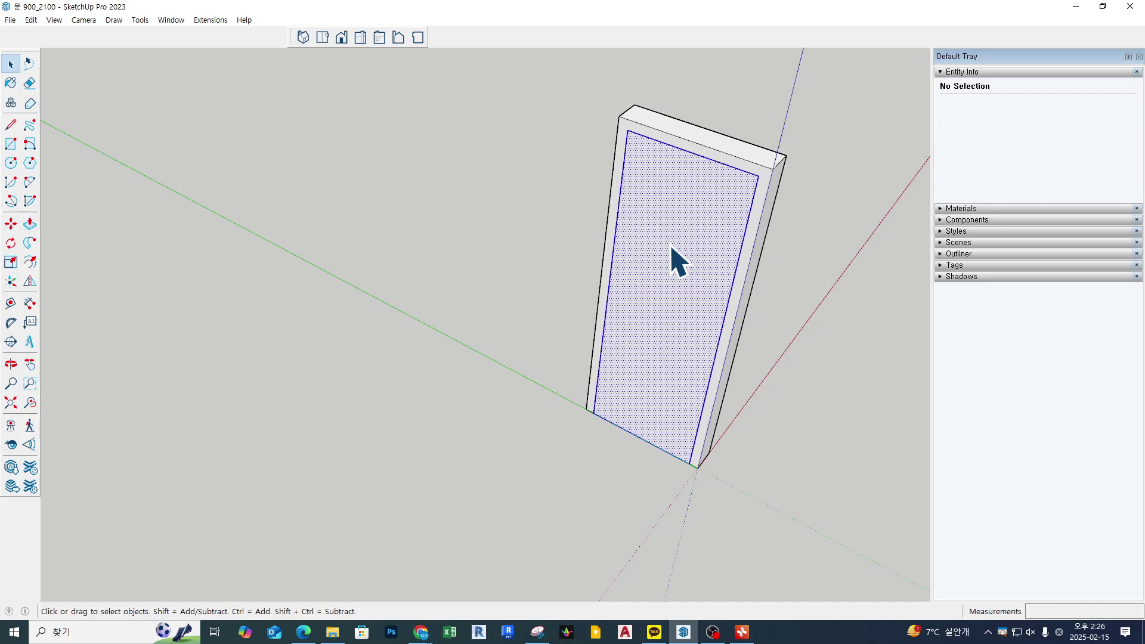
triple_click(672, 250)
key("ctrl+g")
Rotate the door panel group 30 degrees outward about its lower hinge corner on the horizontal plane
key("r")
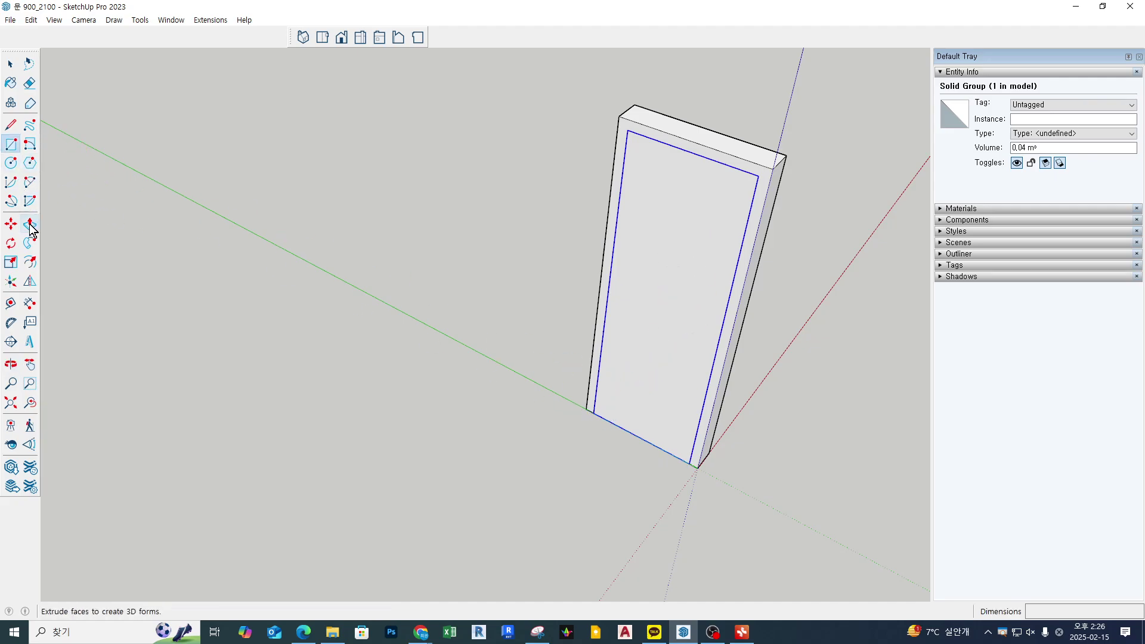
left_click(13, 243)
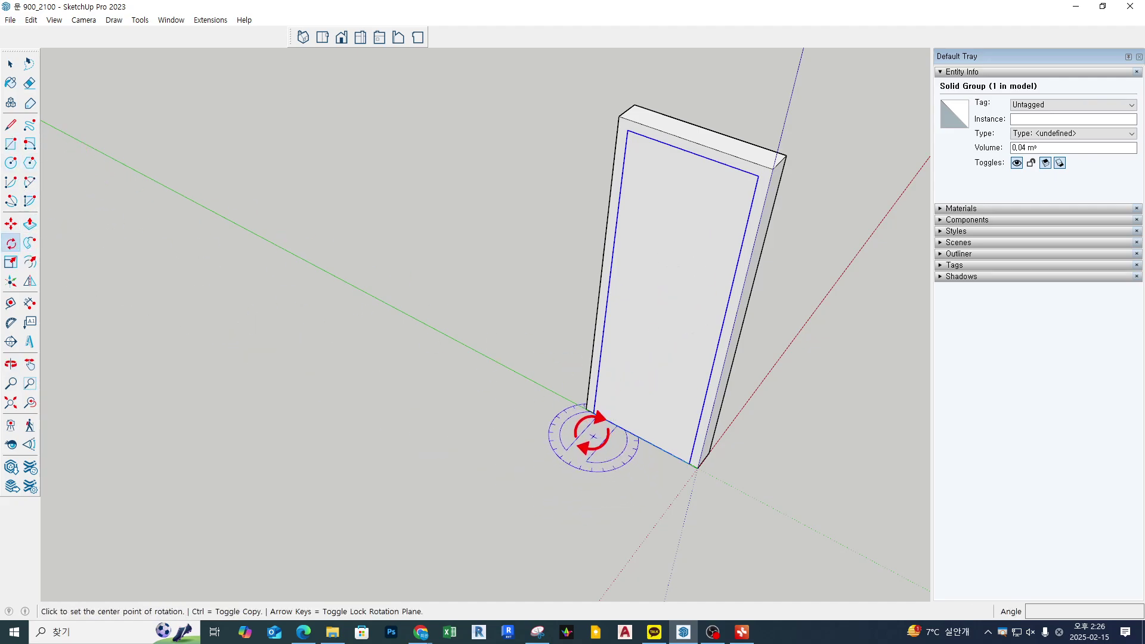
left_click(593, 413)
left_click(620, 428)
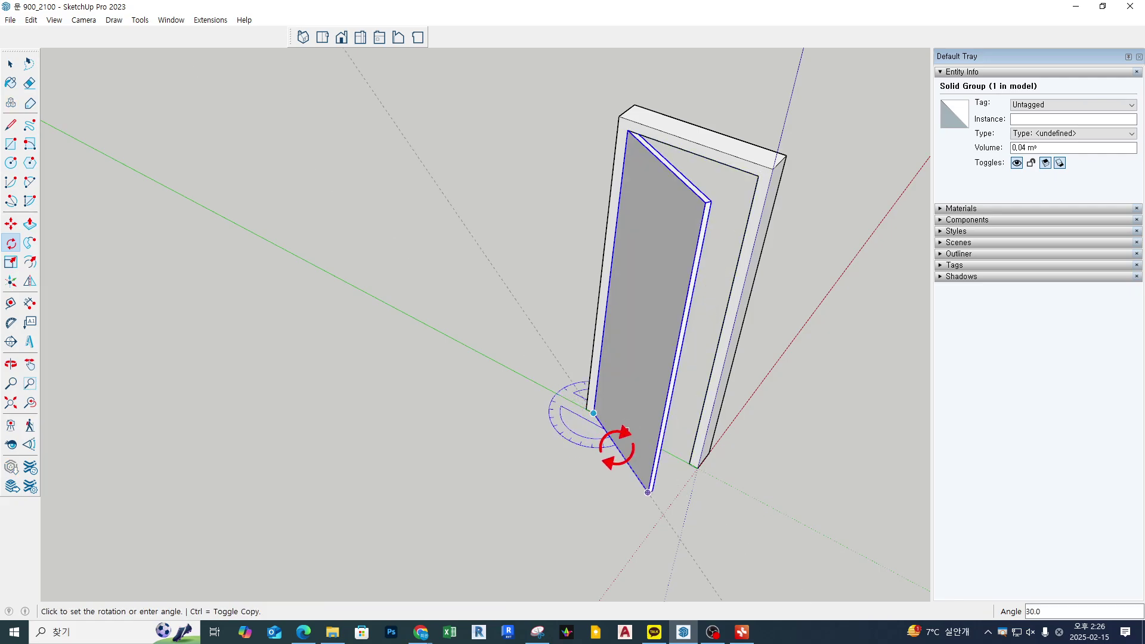
left_click(626, 429)
key("space")
left_click(510, 485)
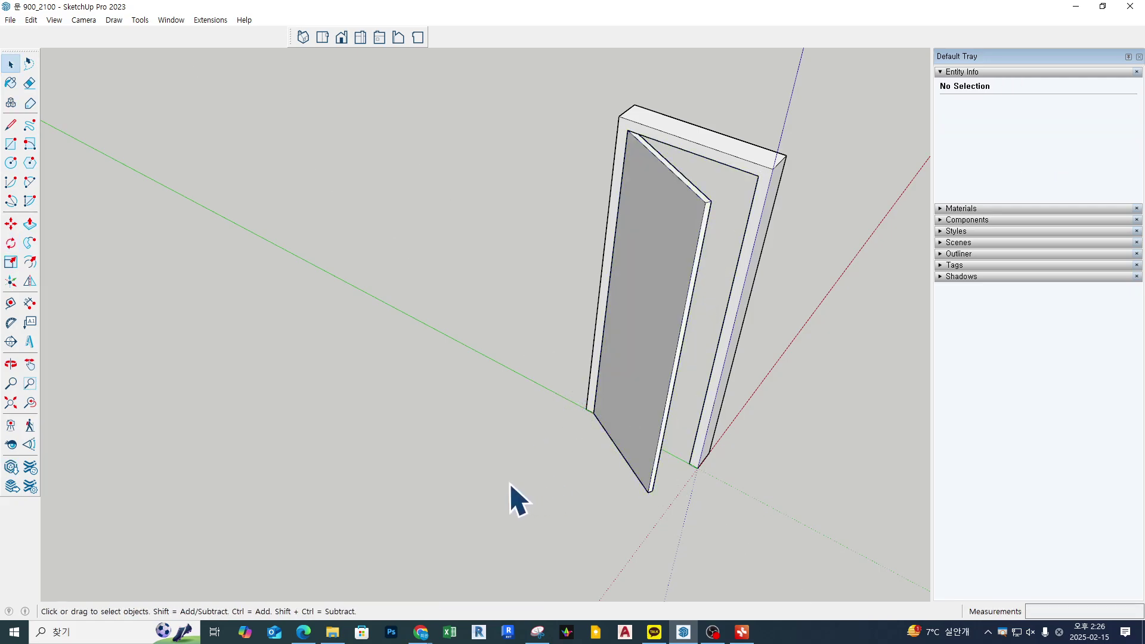
Open the house model ㅁㅁㅁㅁ.skp from the Desktop
left_click(11, 19)
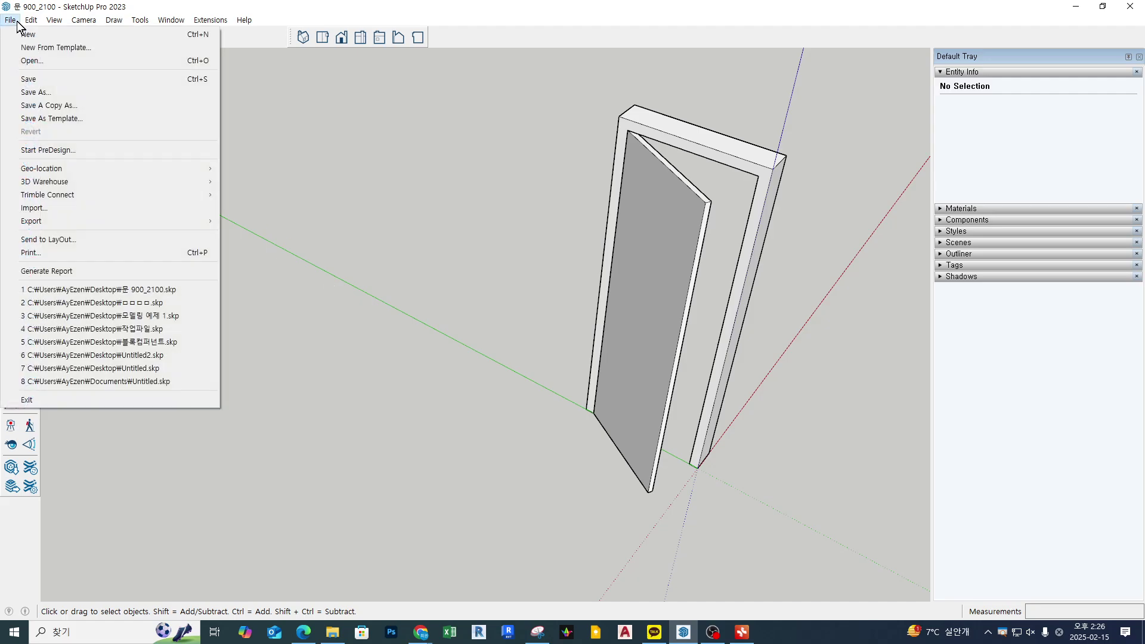
left_click(35, 63)
scroll(357, 286, "down", 1)
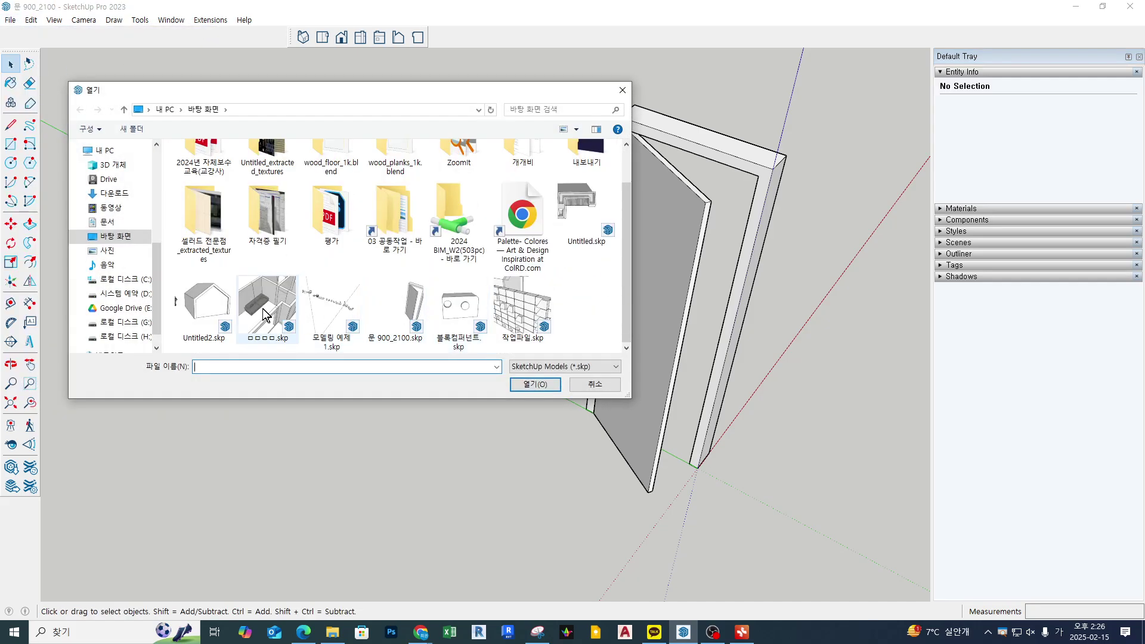
double_click(286, 298)
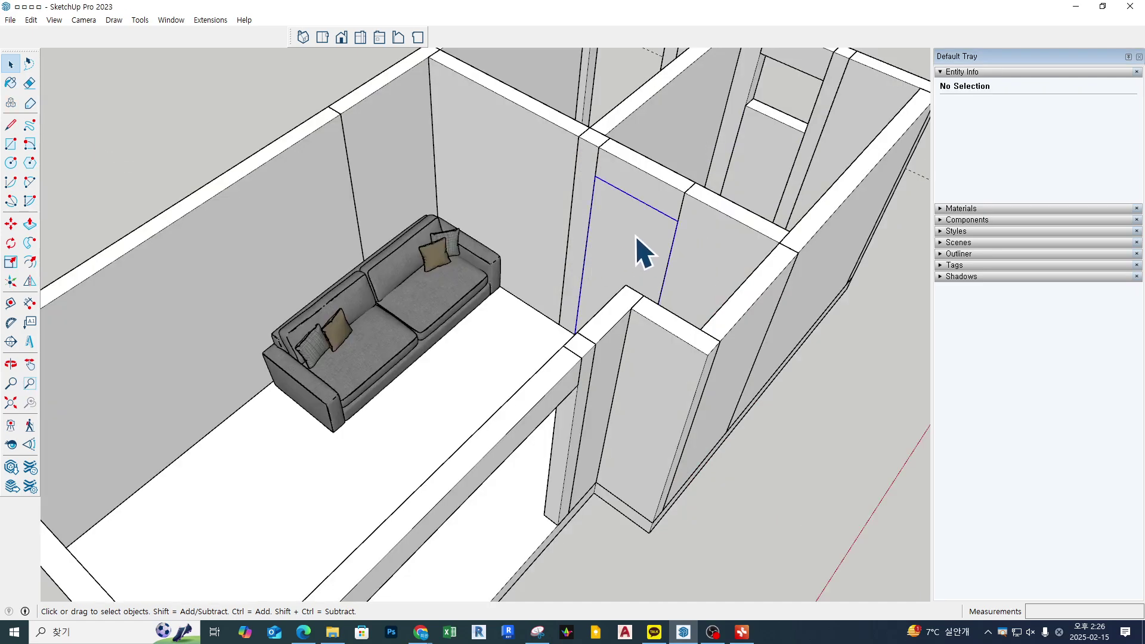
Reload the house's 문 900*2100 door component from the edited file 문 900_2100.skp on the Desktop
right_click(634, 236)
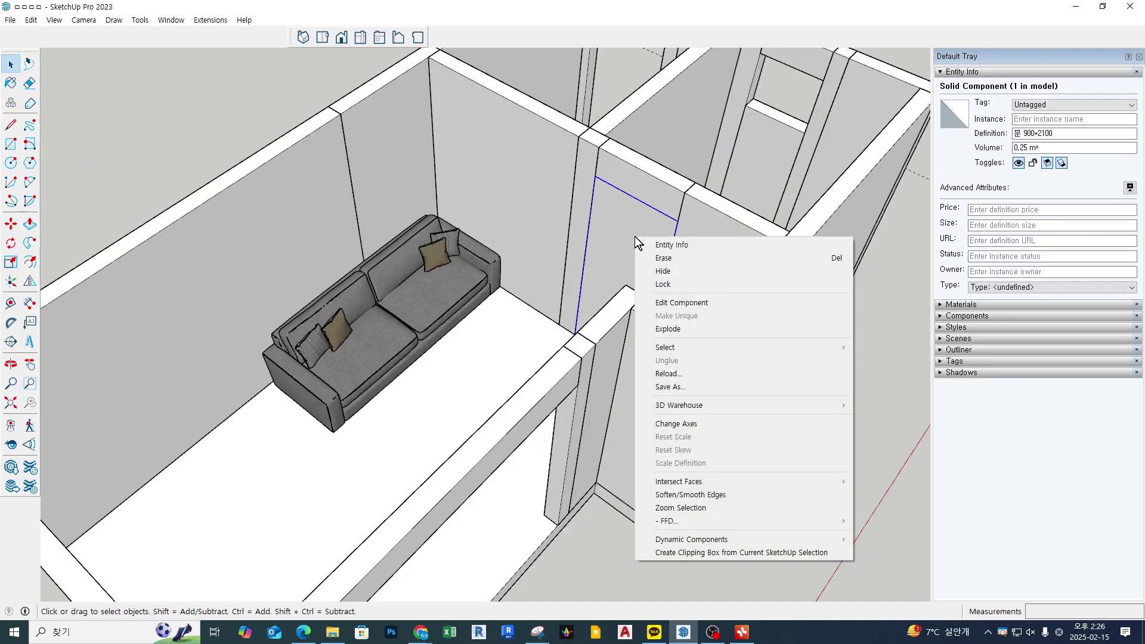
left_click(739, 375)
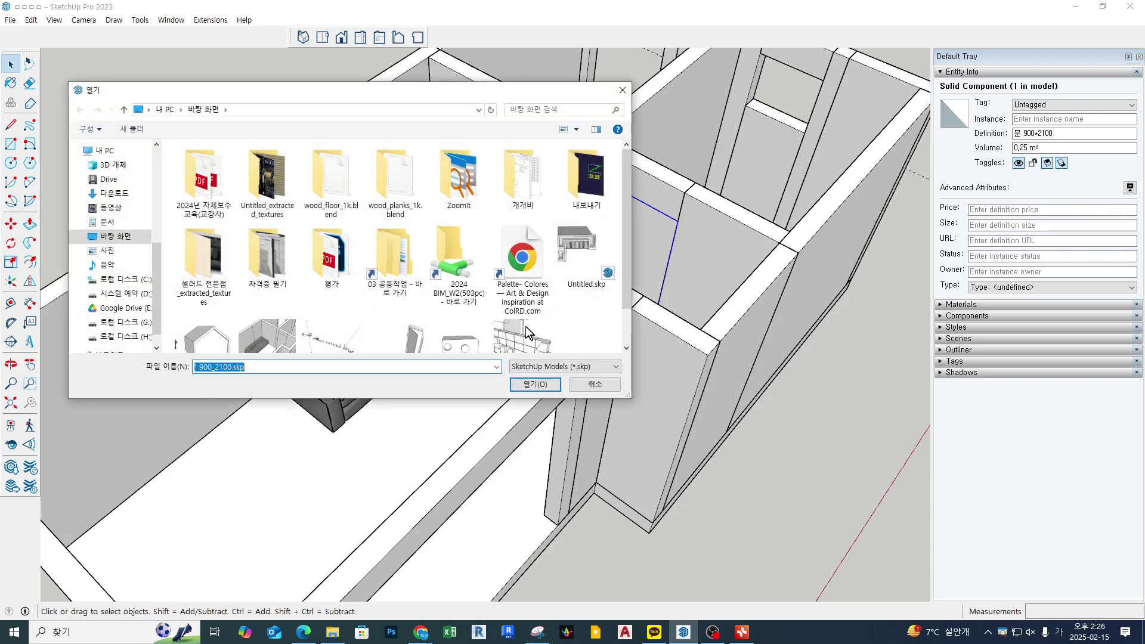
scroll(417, 286, "down", 1)
left_click(397, 307)
left_click(556, 383)
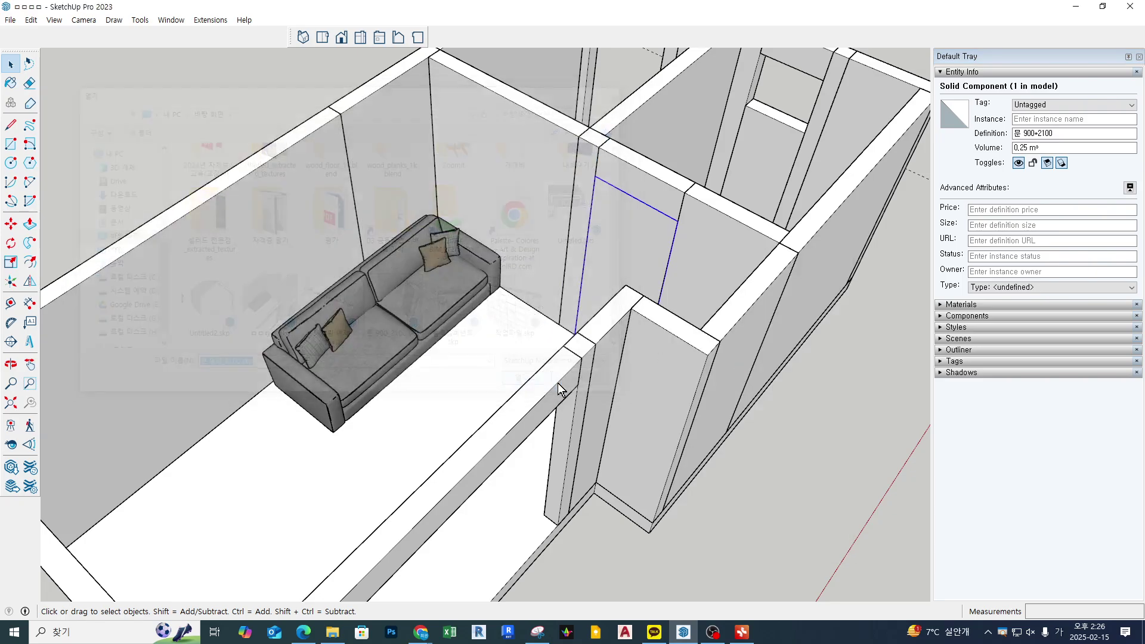
middle_click_drag(450, 378, 719, 337)
left_click(880, 233)
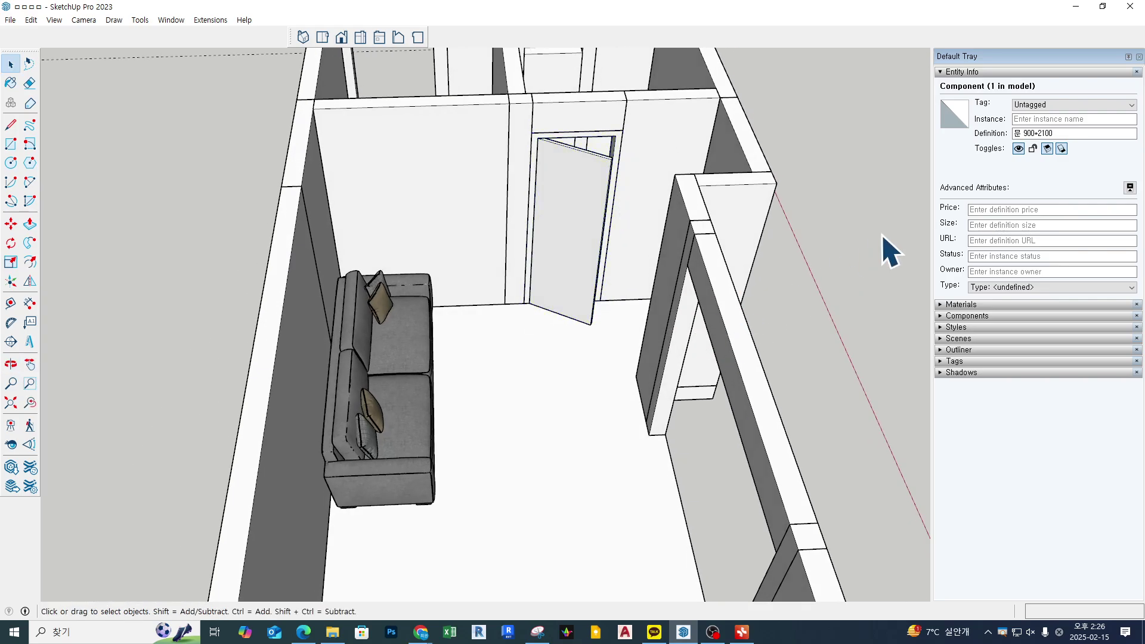
middle_click_drag(603, 311, 739, 267)
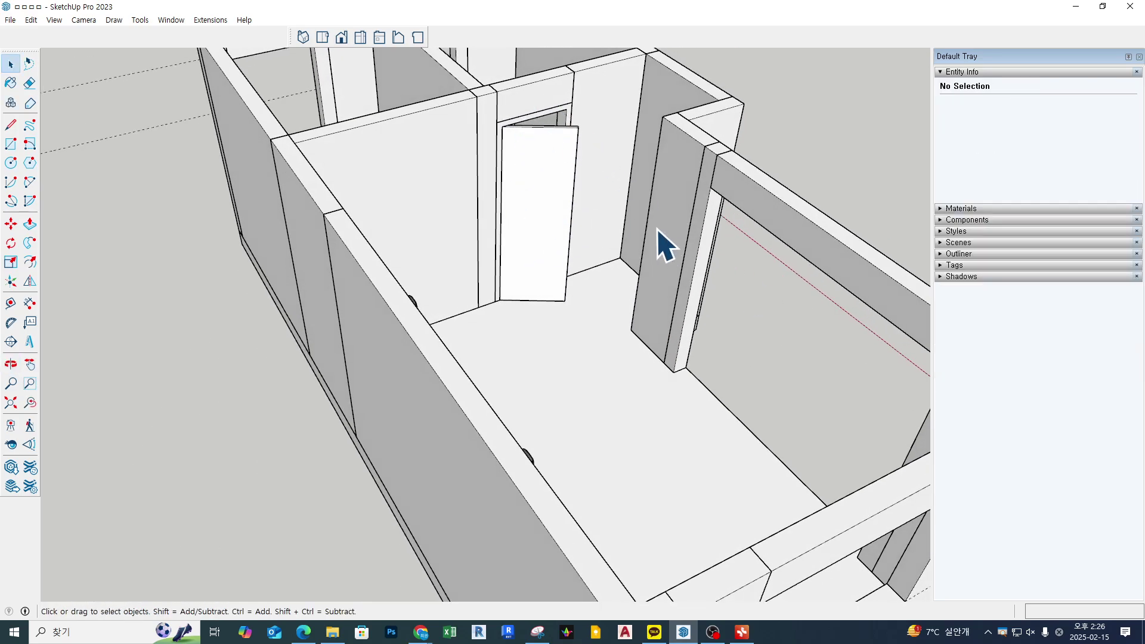